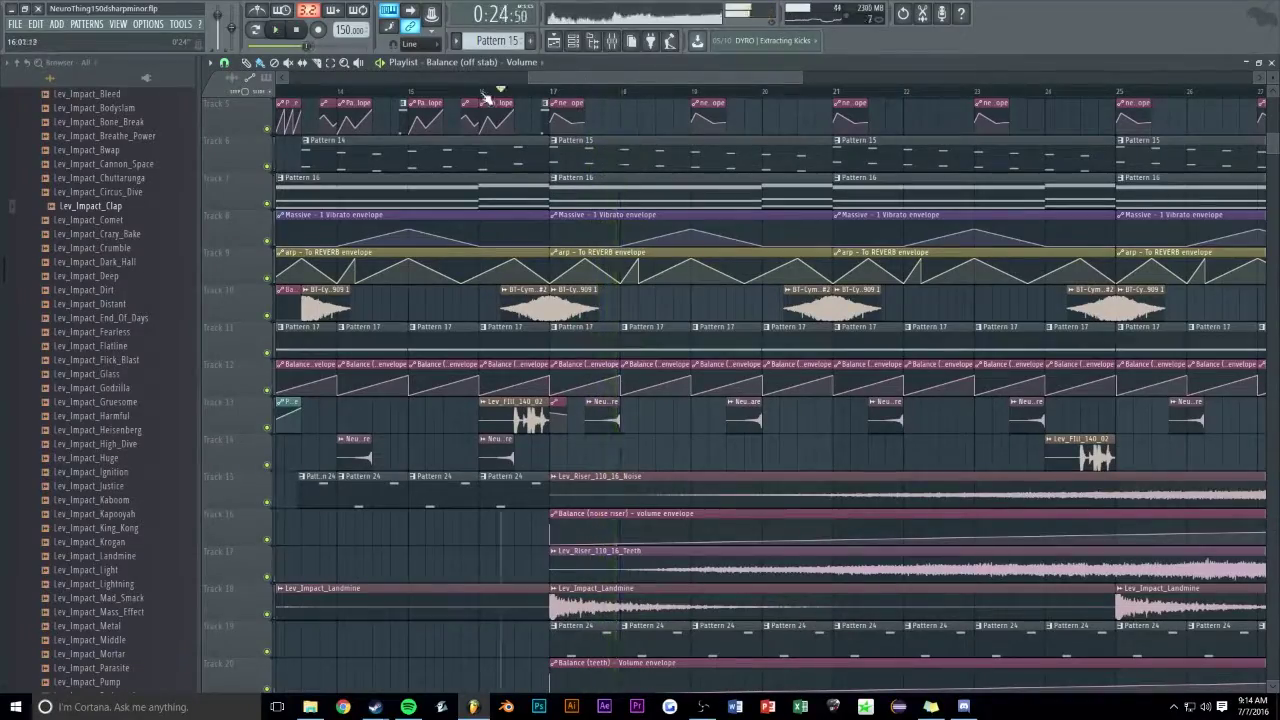
- Copy the Lev_Riser_110_16_Noise clip and its volume envelope to bars 1–16 on tracks 19 and 20
{"action": "scroll", "coordinate": [537, 88], "scroll_direction": "down", "scroll_amount": 8}
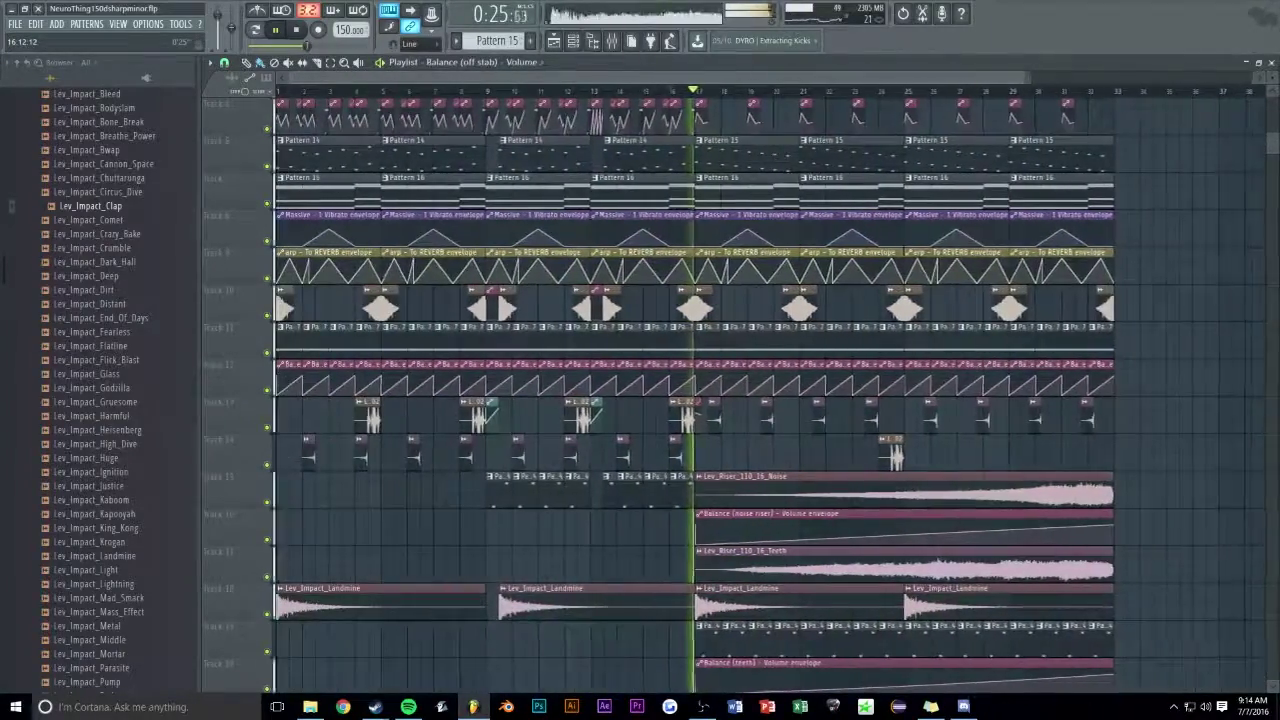
{"action": "scroll", "coordinate": [835, 341], "scroll_direction": "down", "scroll_amount": 4}
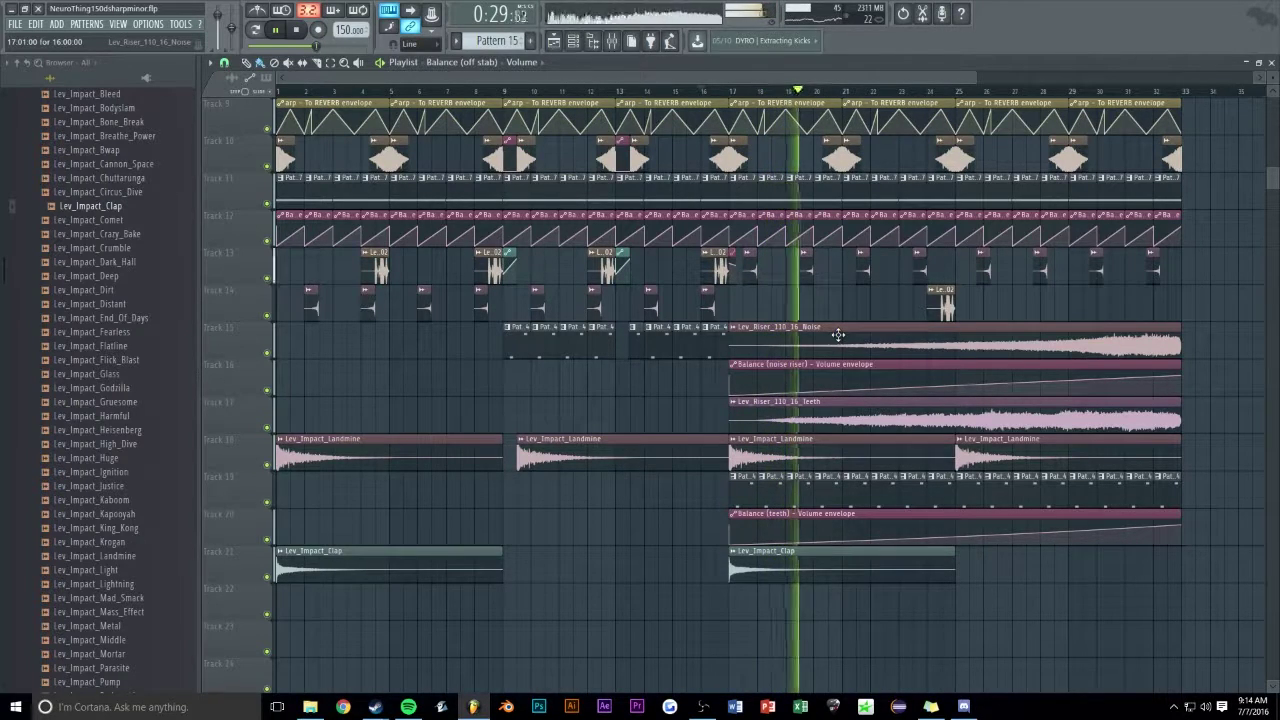
{"action": "left_click_drag", "start_coordinate": [848, 331], "coordinate": [828, 372]}
{"action": "key", "text": "ctrl+v"}
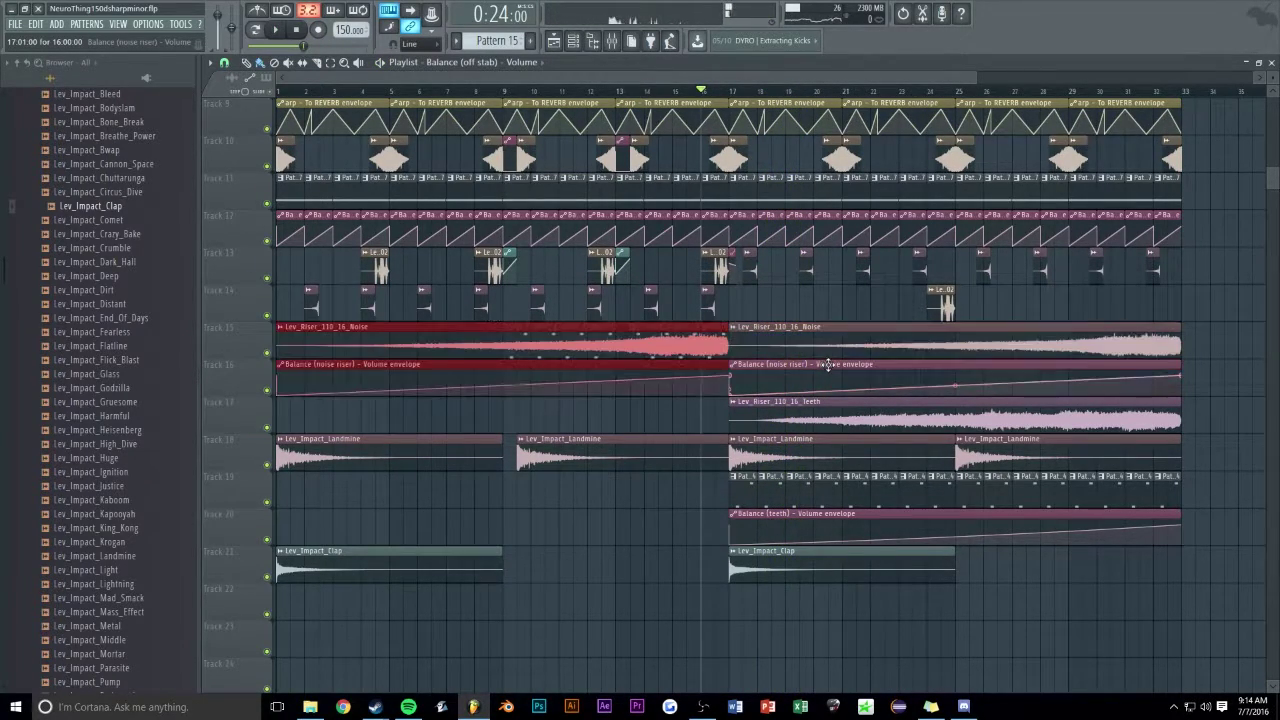
{"action": "left_click_drag", "start_coordinate": [423, 360], "coordinate": [352, 497]}
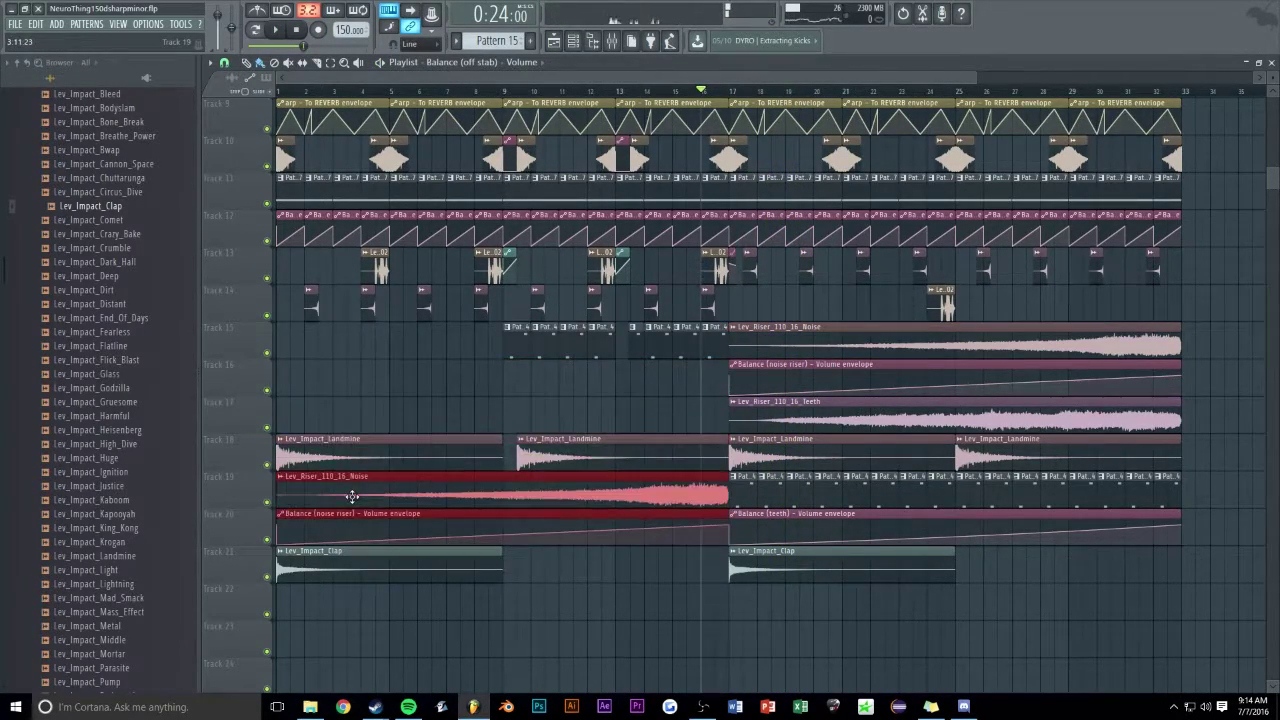
- Make the copied noise riser on track 19 unique, lower its volume to about 51%, and play the transition into bar 17
{"action": "left_click", "coordinate": [285, 480]}
{"action": "left_click", "coordinate": [327, 553]}
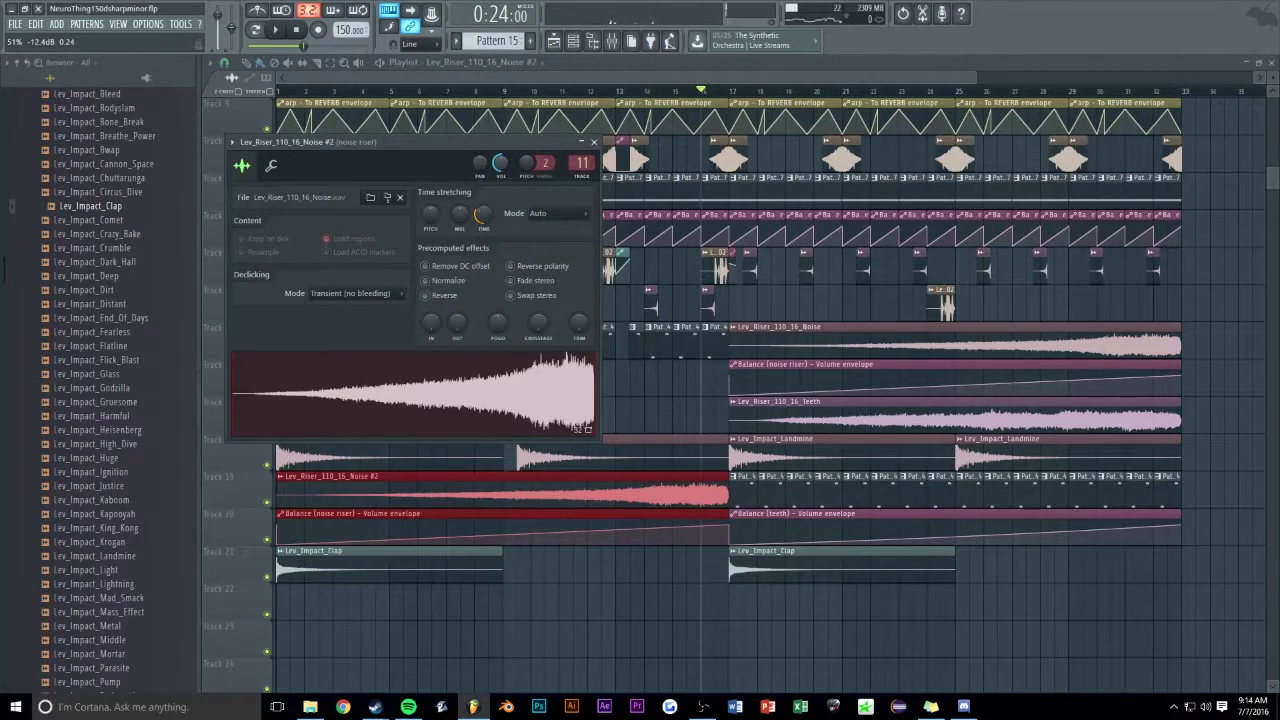
{"action": "left_click", "coordinate": [681, 92]}
{"action": "key", "text": "space"}
{"action": "scroll", "coordinate": [686, 95], "scroll_direction": "up", "scroll_amount": 2}
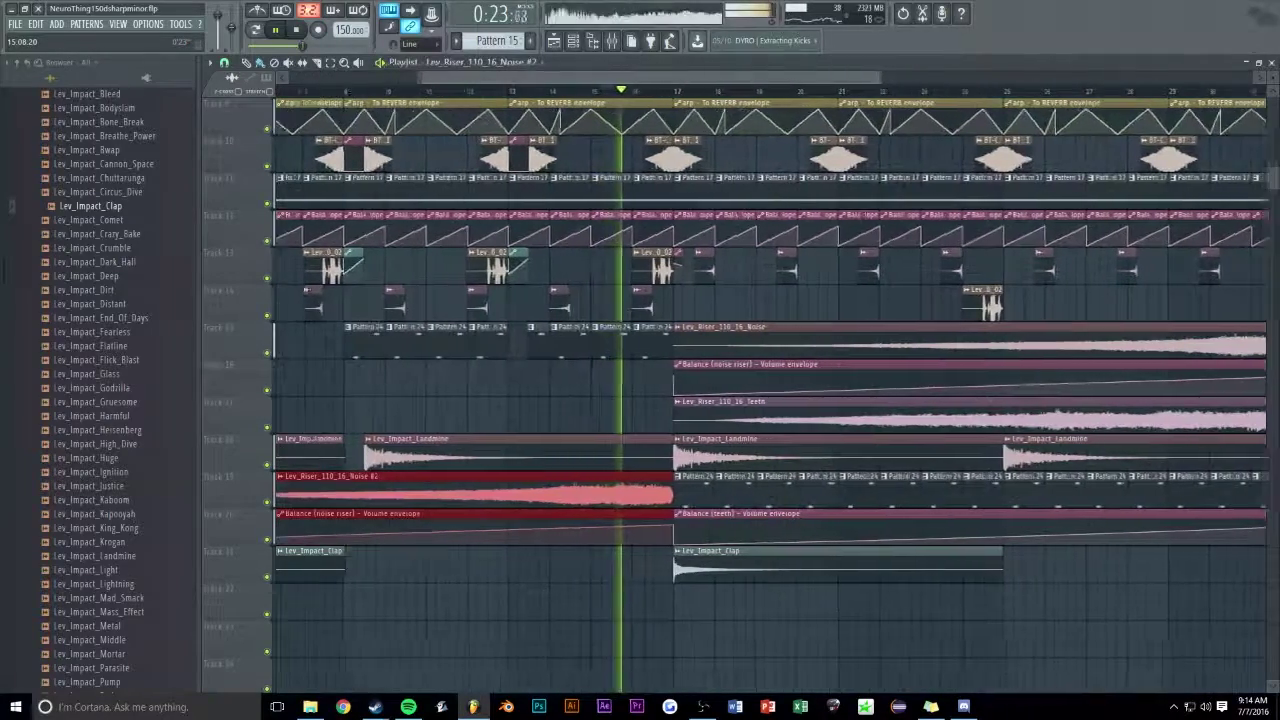
{"action": "scroll", "coordinate": [455, 284], "scroll_direction": "down", "scroll_amount": 2}
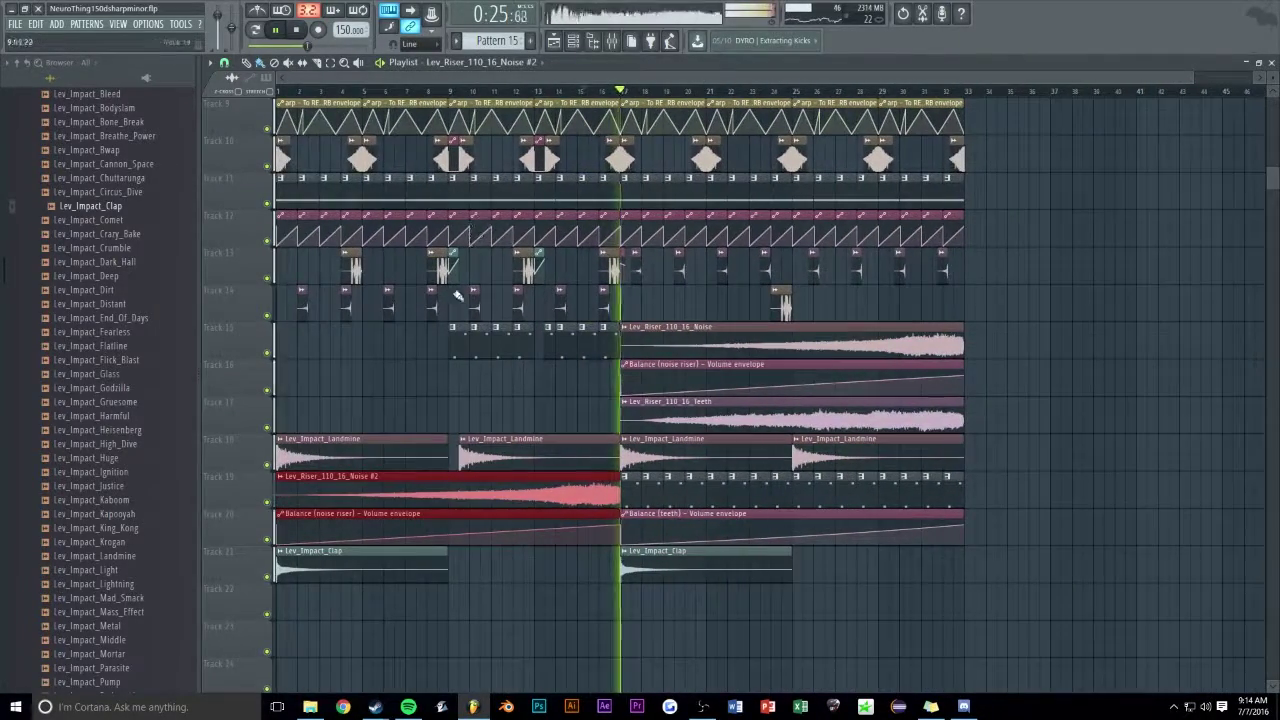
- Set the Noise #2 riser's volume to about 72% and play the transition again
{"action": "double_click", "coordinate": [341, 492]}
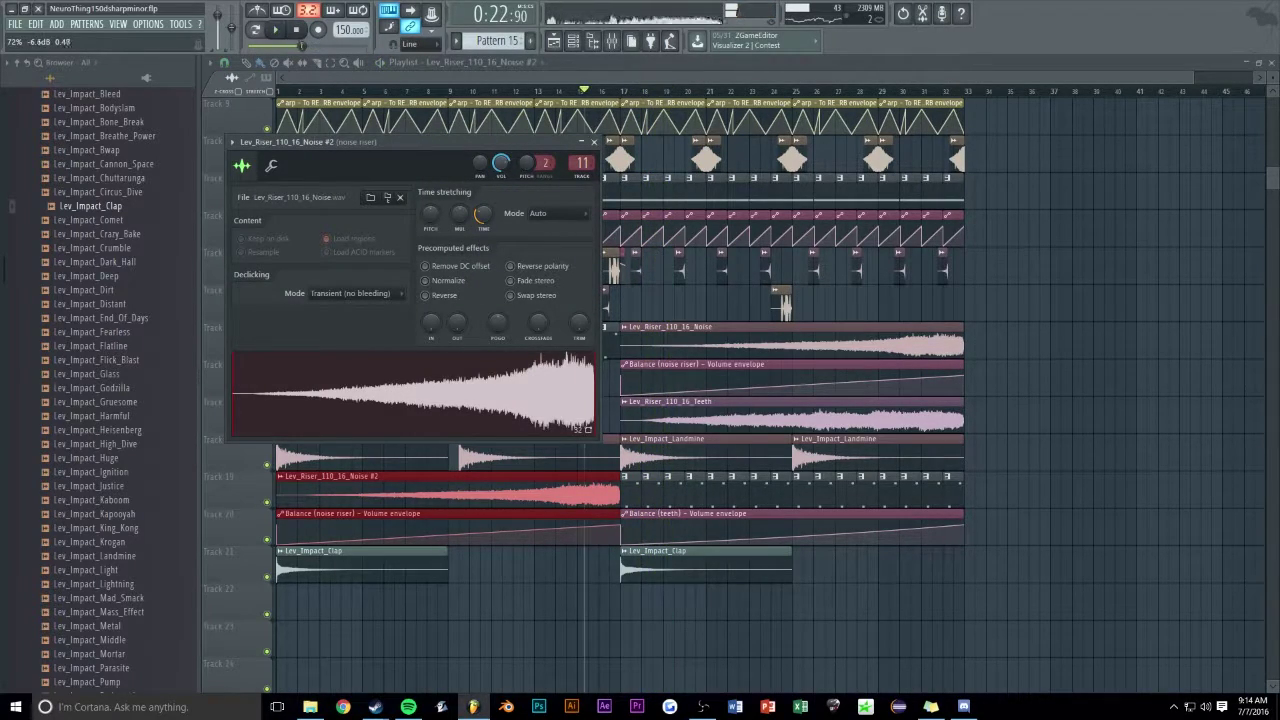
{"action": "left_click", "coordinate": [594, 142]}
{"action": "right_click", "coordinate": [1010, 192]}
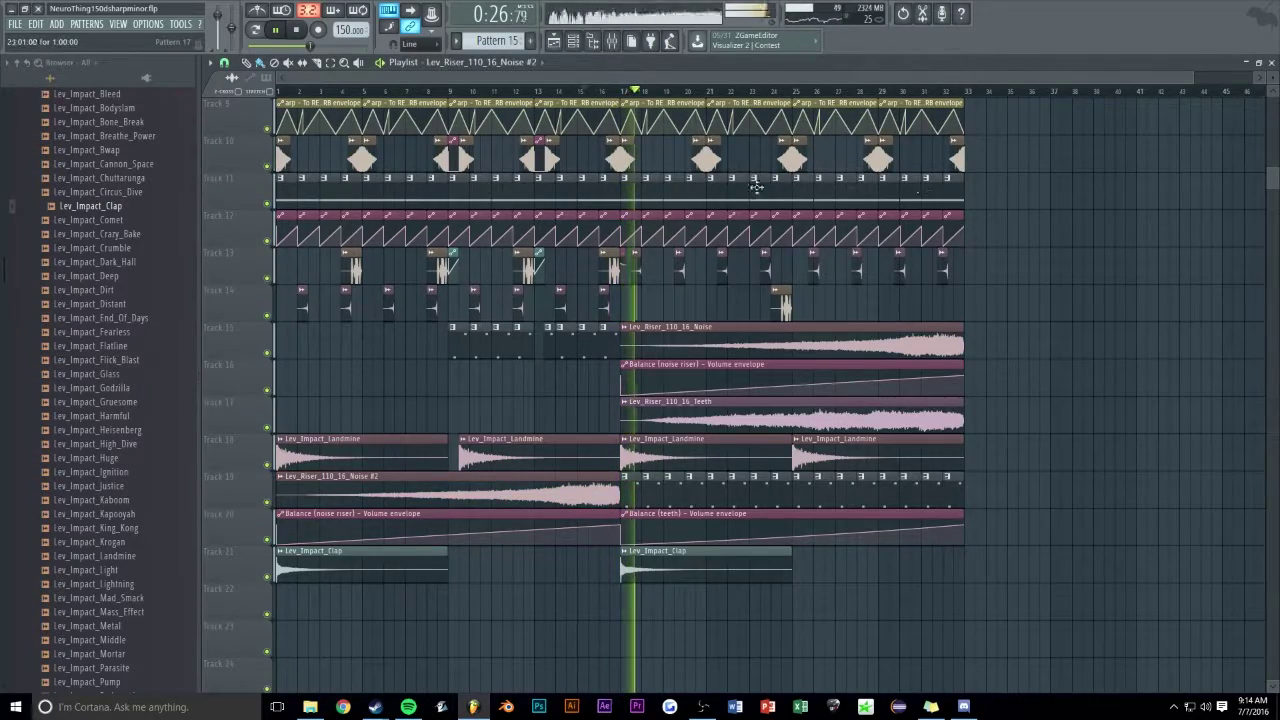
- Trim the tail of the Noise #2 riser on track 19, keep its end at bar 17, and audition the transition
{"action": "scroll", "coordinate": [610, 88], "scroll_direction": "up", "scroll_amount": 5}
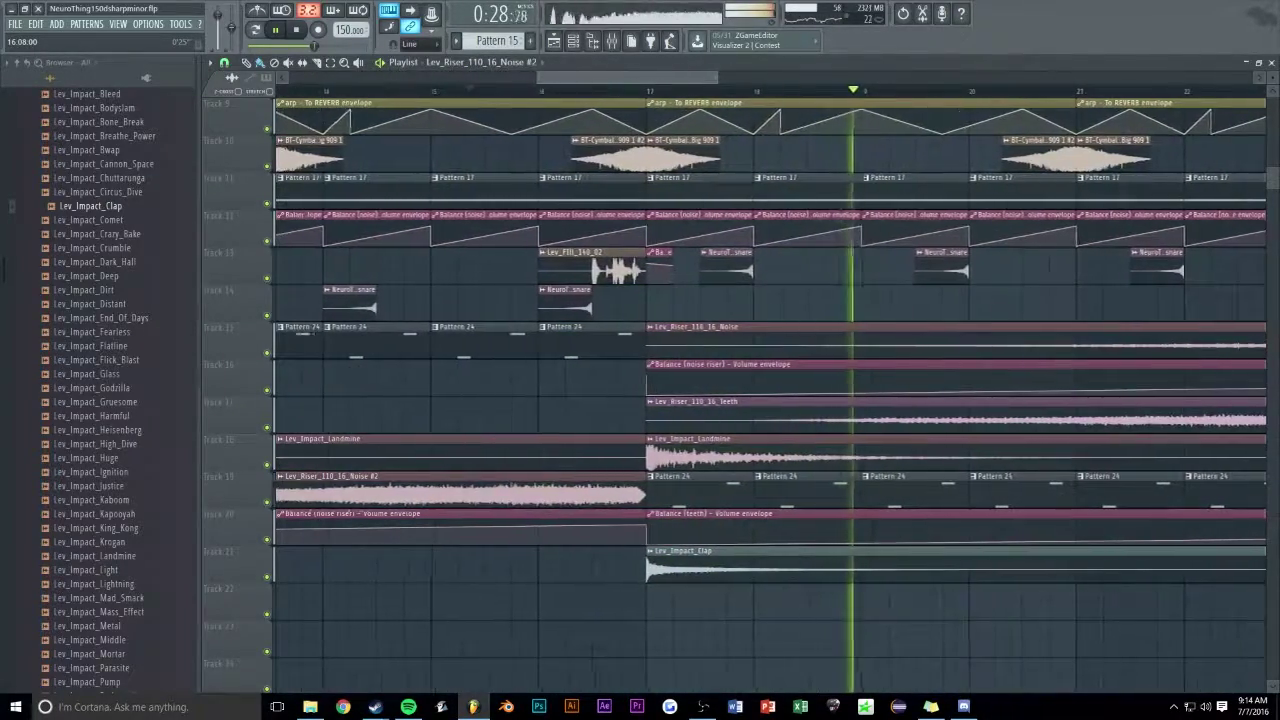
{"action": "scroll", "coordinate": [628, 530], "scroll_direction": "up", "scroll_amount": 1}
{"action": "left_click_drag", "start_coordinate": [644, 494], "coordinate": [620, 493]}
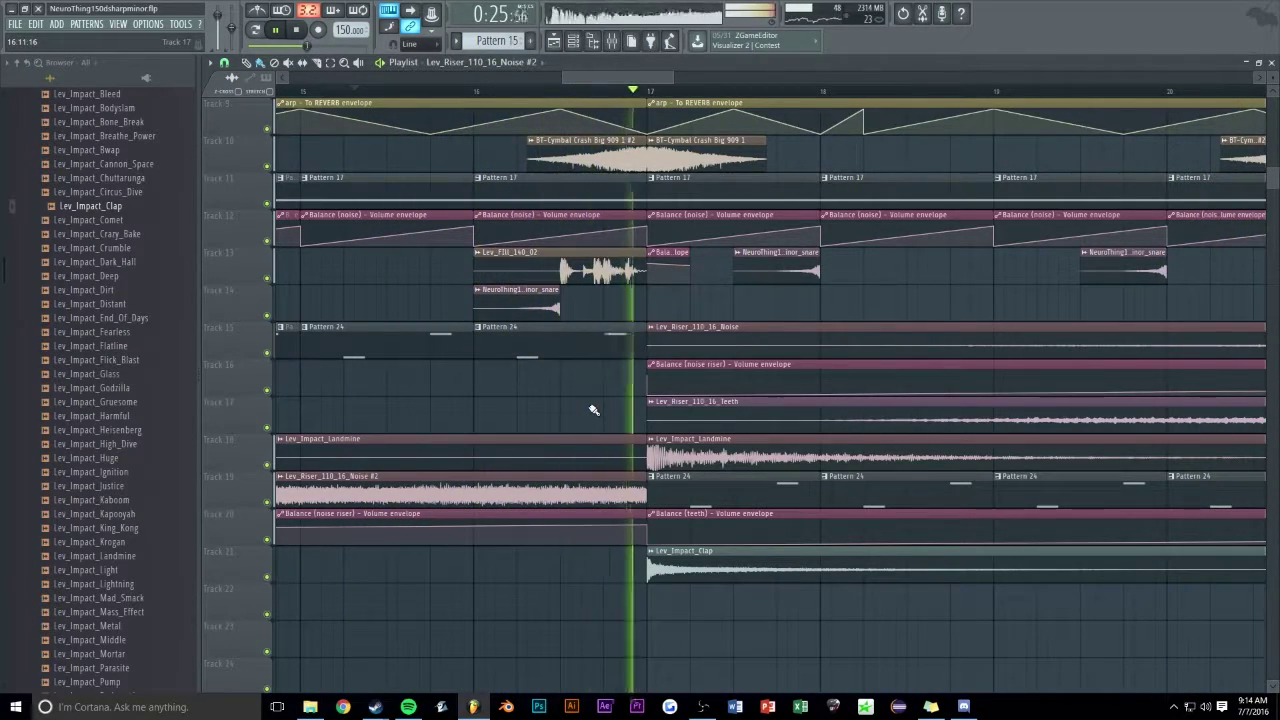
{"action": "scroll", "coordinate": [565, 425], "scroll_direction": "down", "scroll_amount": 2}
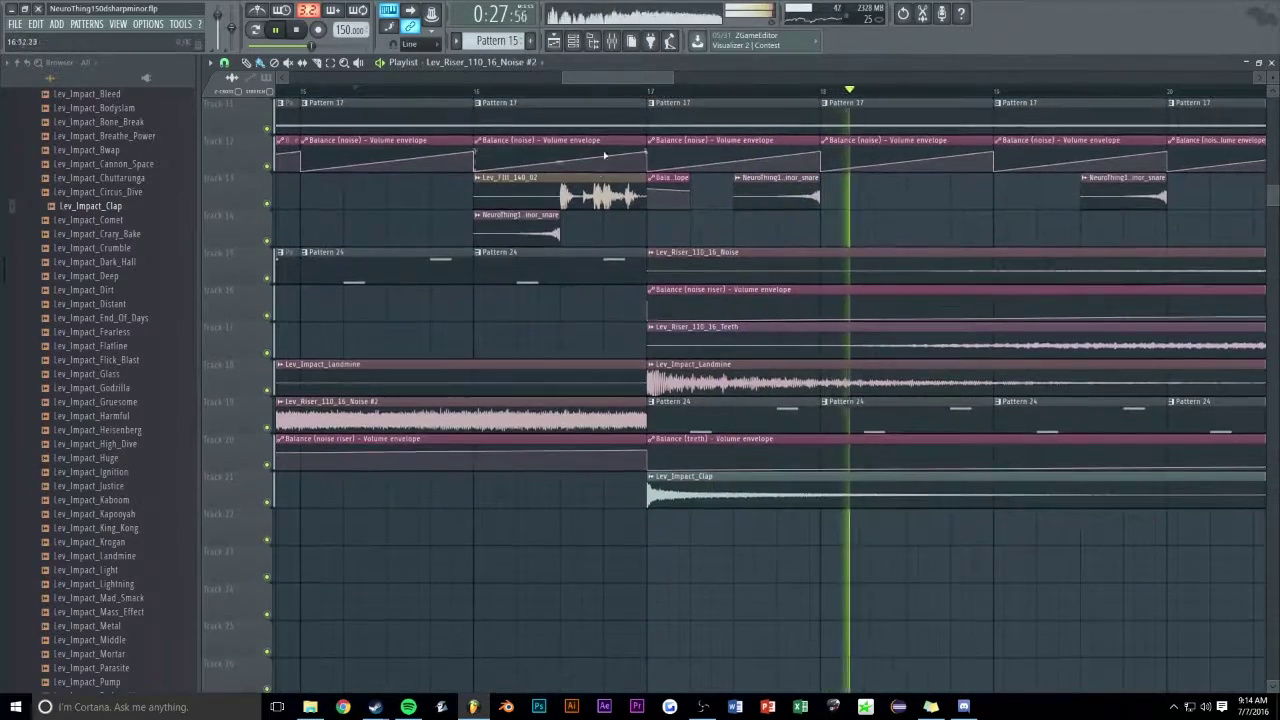
{"action": "scroll", "coordinate": [700, 445], "scroll_direction": "down", "scroll_amount": 4}
{"action": "key", "text": "space"}
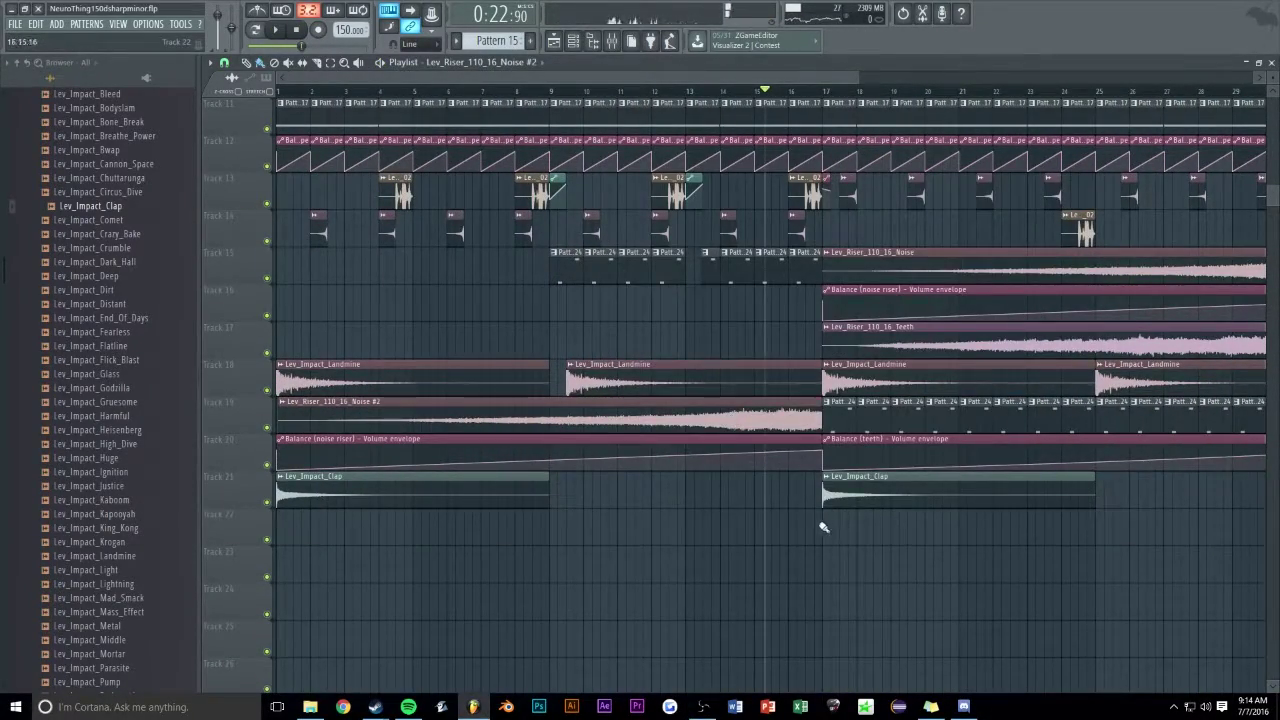
- Place another noise riser at bar 17 on track 22, make it unique, and reverse its sample
{"action": "left_click", "coordinate": [826, 527]}
{"action": "right_click", "coordinate": [826, 519]}
{"action": "left_click", "coordinate": [848, 590]}
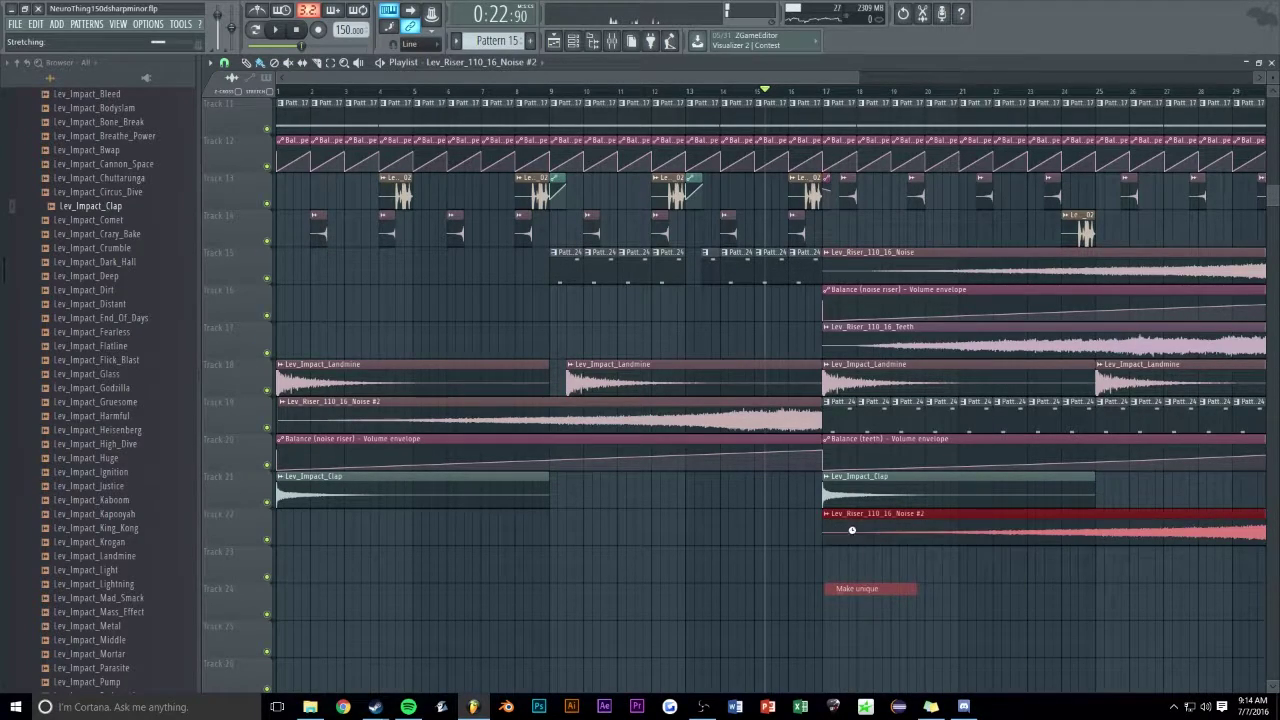
{"action": "double_click", "coordinate": [911, 523]}
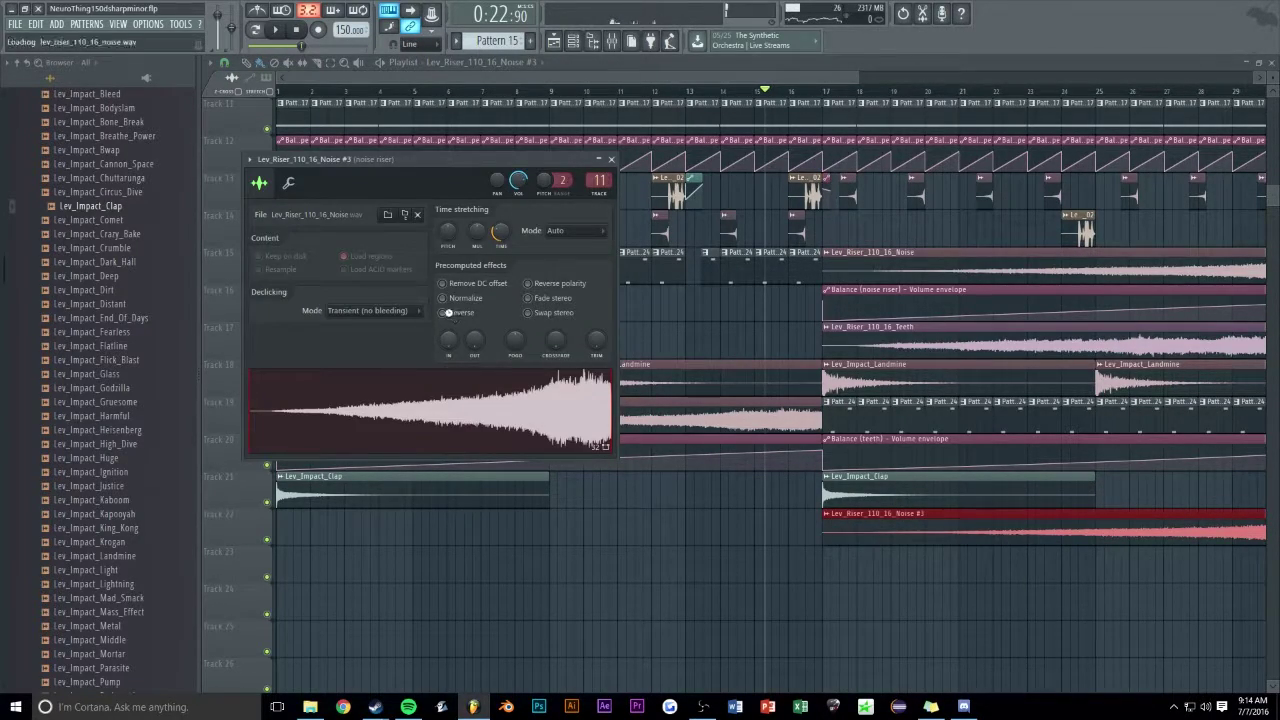
{"action": "right_click", "coordinate": [713, 529]}
{"action": "key", "text": "space"}
{"action": "right_click", "coordinate": [720, 525]}
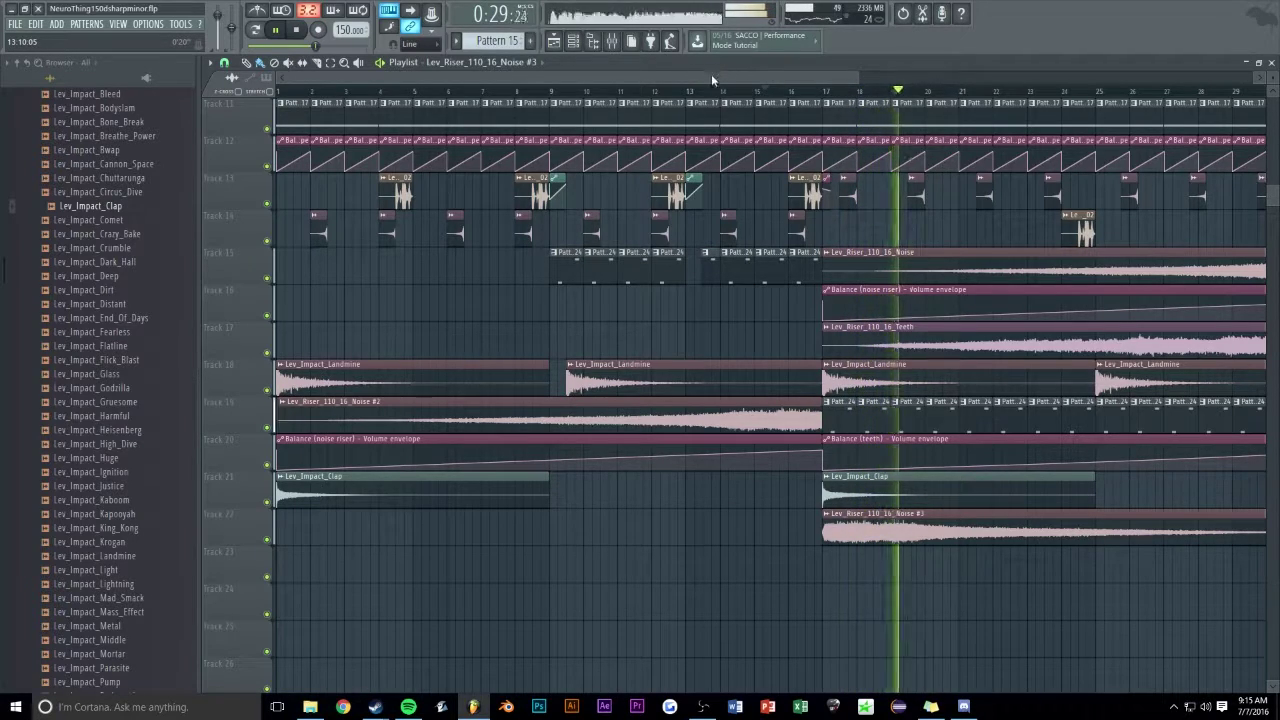
- Shorten the noise riser's volume envelope on track 16 to start around bar 22.5, listening to the section while adjusting
{"action": "scroll", "coordinate": [711, 78], "scroll_direction": "up", "scroll_amount": 2}
{"action": "key", "text": "space"}
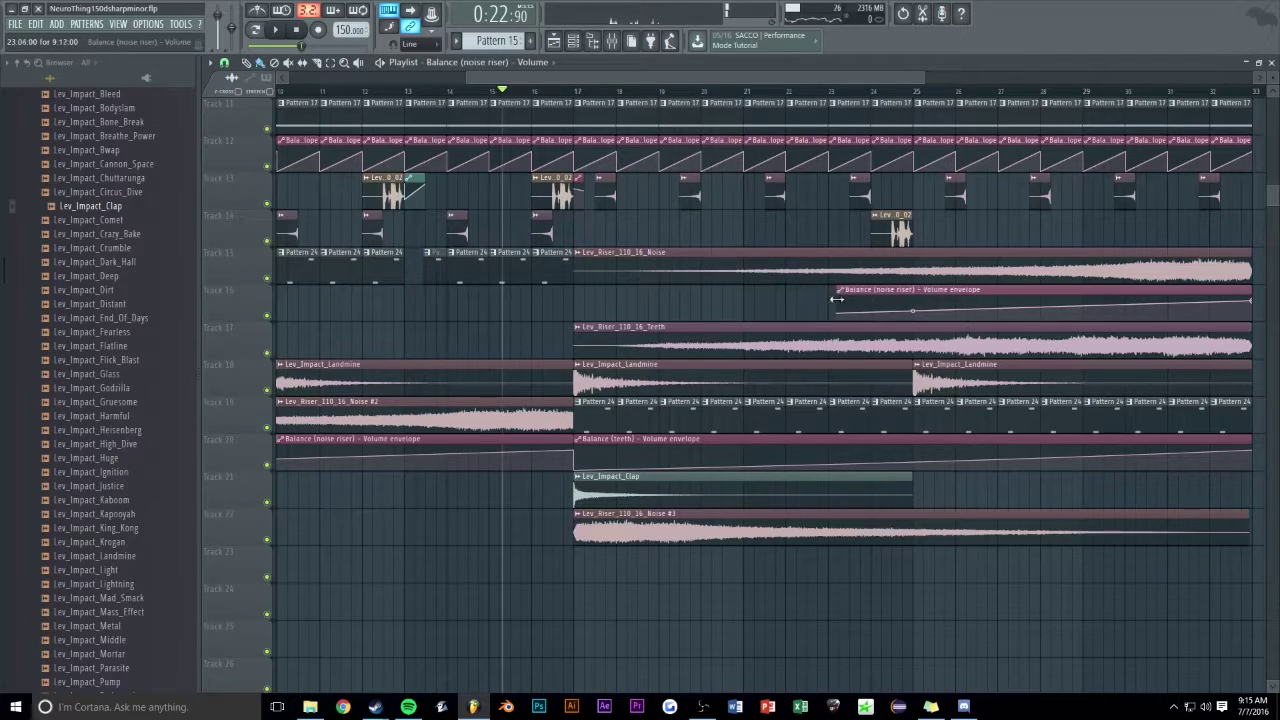
{"action": "key", "text": "space"}
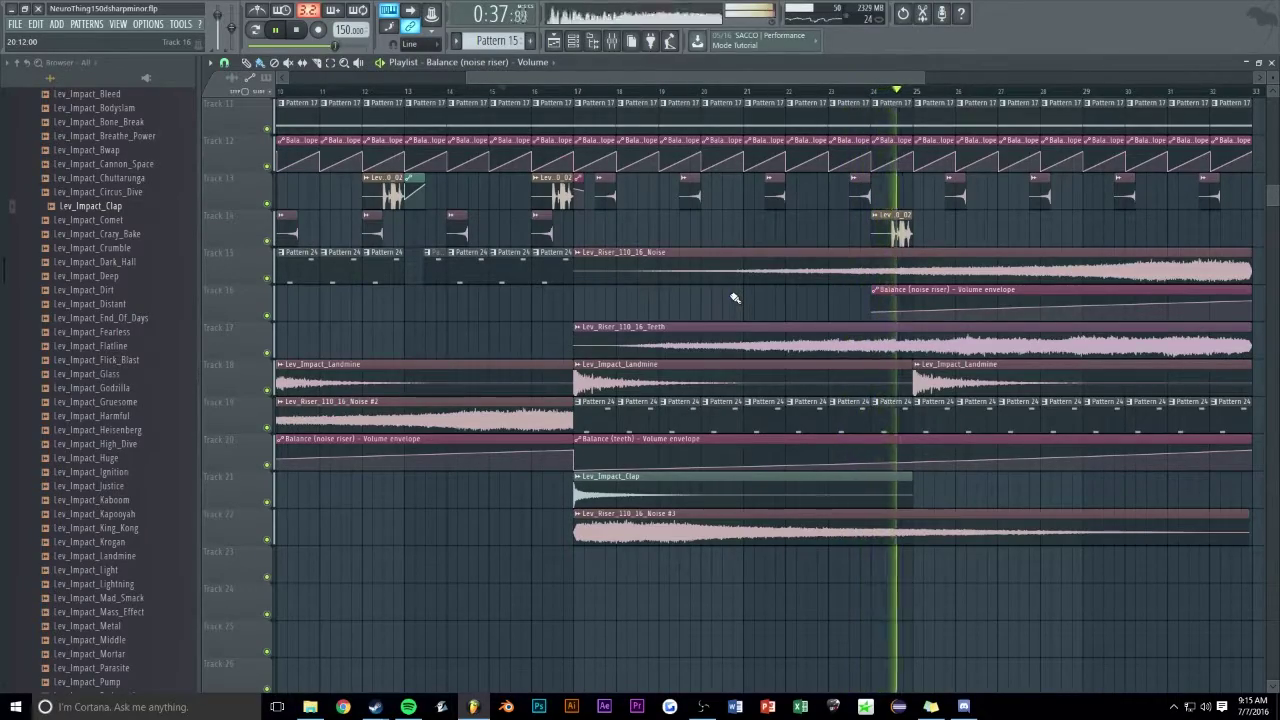
{"action": "scroll", "coordinate": [733, 298], "scroll_direction": "up", "scroll_amount": 5}
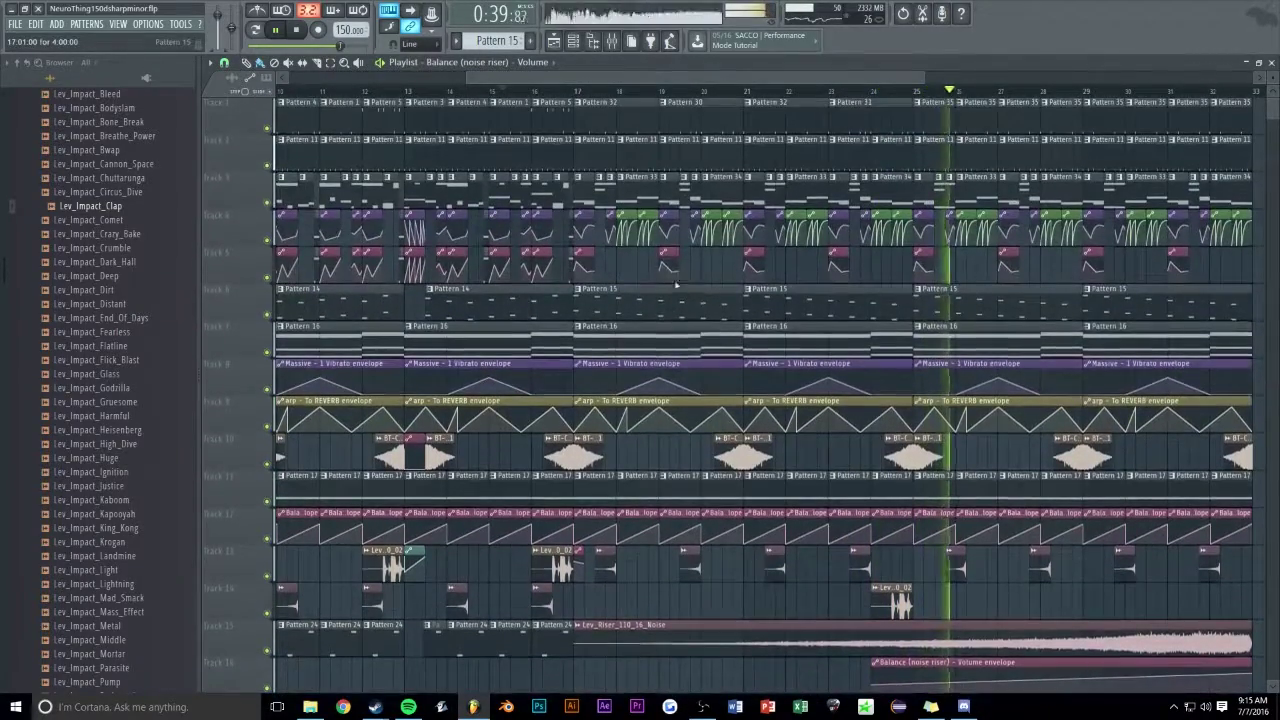
{"action": "scroll", "coordinate": [954, 143], "scroll_direction": "down", "scroll_amount": 4}
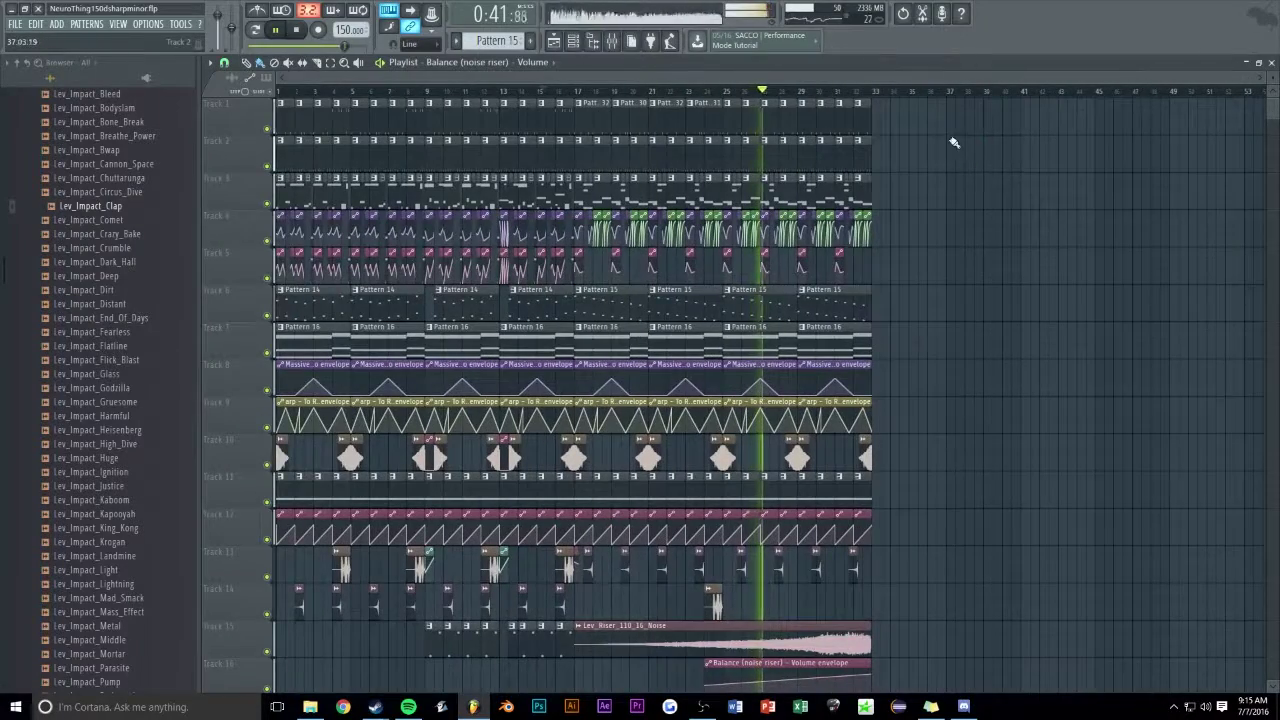
{"action": "scroll", "coordinate": [928, 139], "scroll_direction": "down", "scroll_amount": 5}
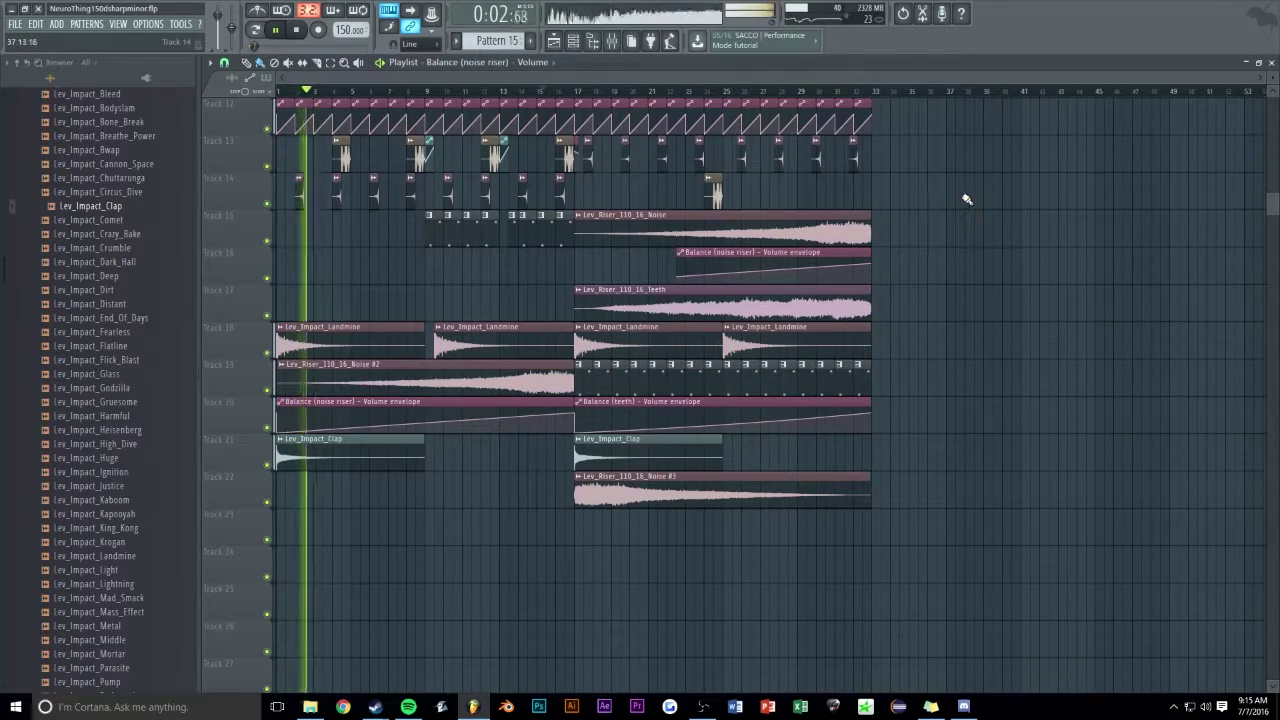
- Play the arrangement from bar 13 and review the final bars leading up to bar 33
{"action": "scroll", "coordinate": [963, 198], "scroll_direction": "up", "scroll_amount": 6}
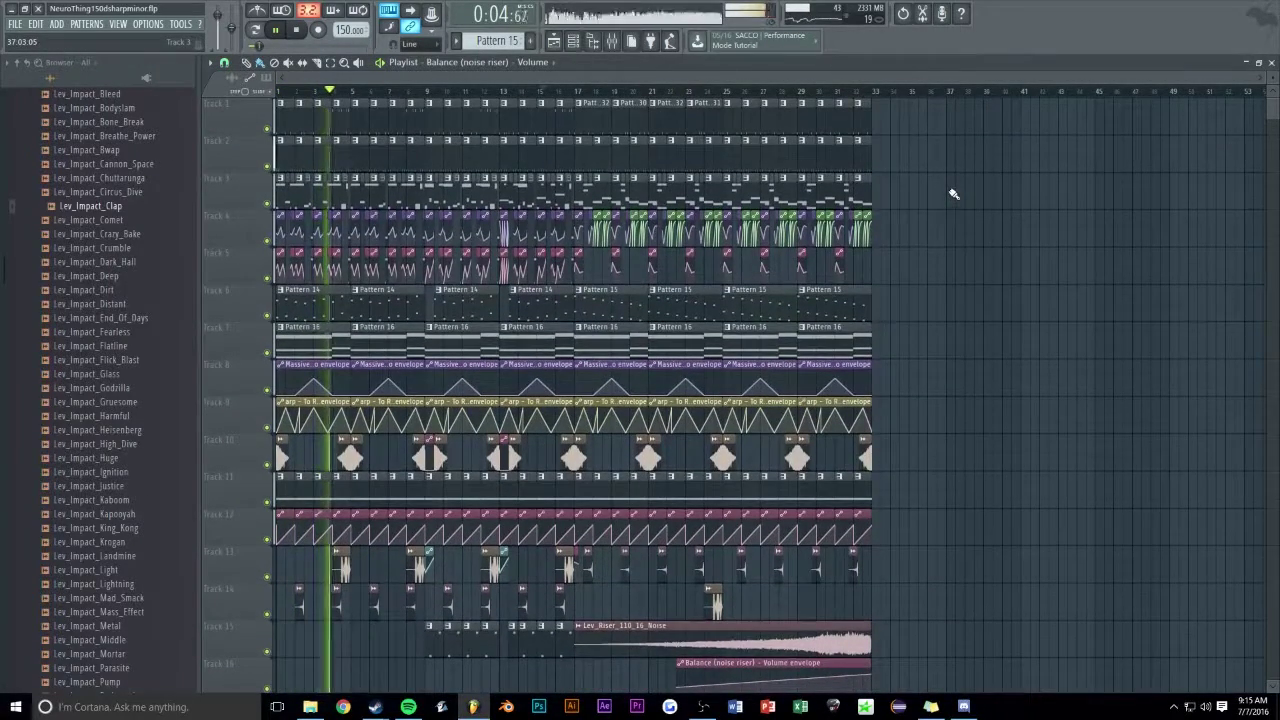
{"action": "left_click_drag", "start_coordinate": [640, 79], "coordinate": [520, 110]}
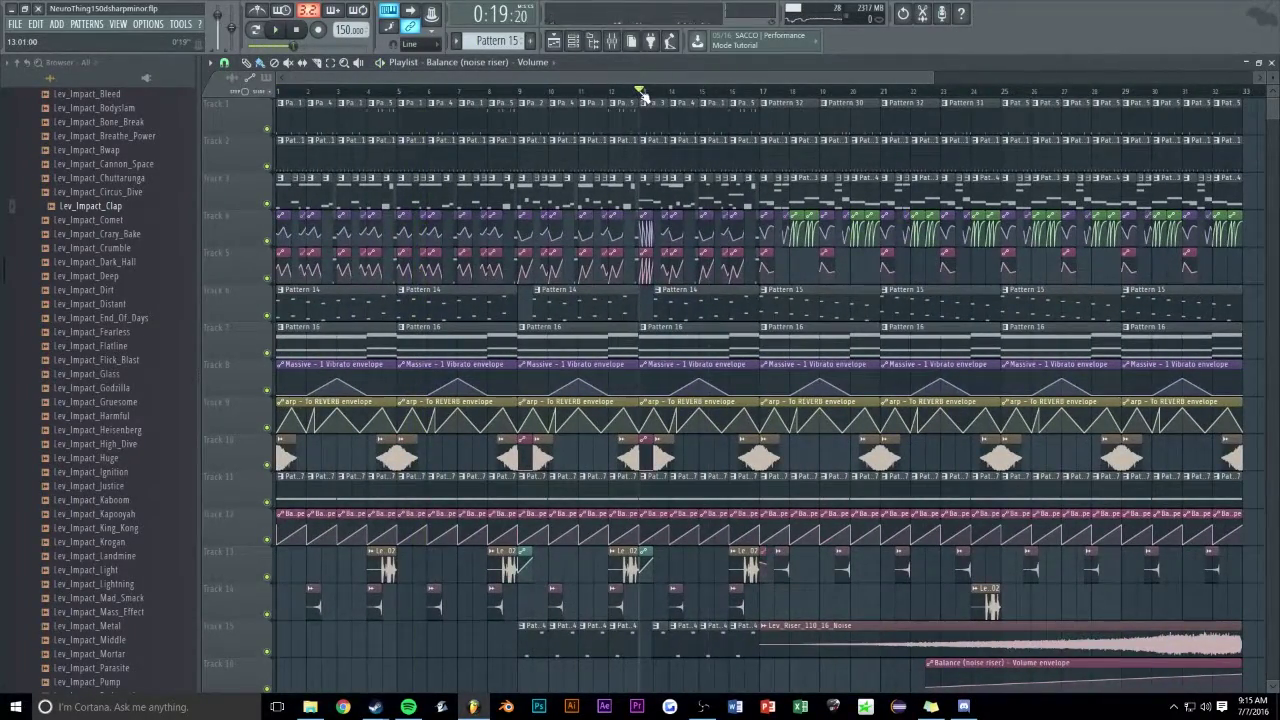
{"action": "key", "text": "space"}
{"action": "key", "text": "space"}
{"action": "scroll", "coordinate": [664, 91], "scroll_direction": "down", "scroll_amount": 3}
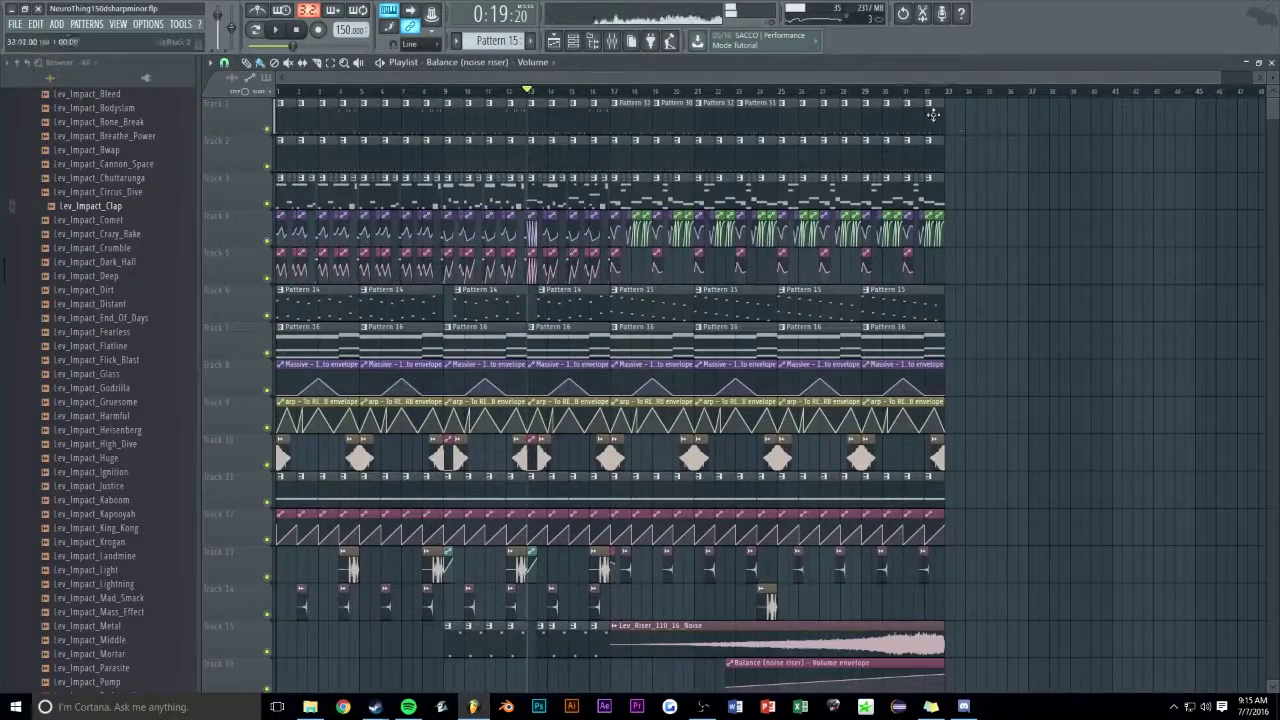
{"action": "scroll", "coordinate": [965, 150], "scroll_direction": "down", "scroll_amount": 2}
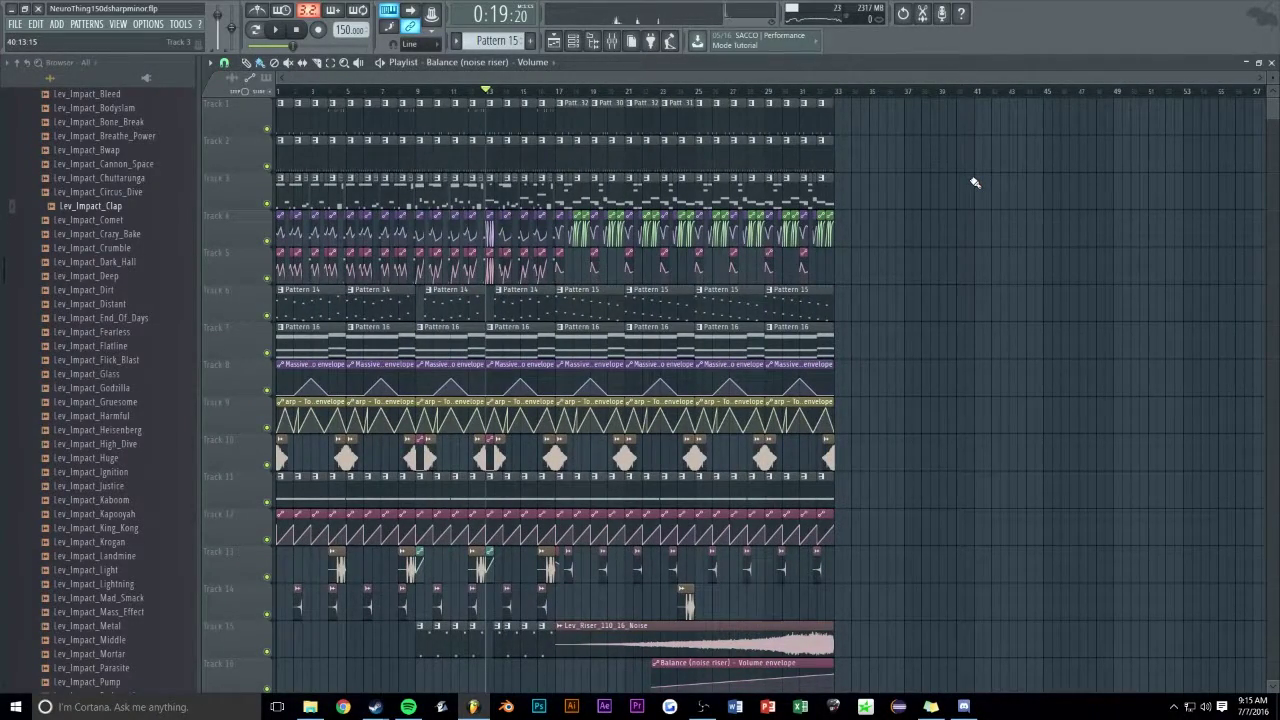
{"action": "scroll", "coordinate": [764, 85], "scroll_direction": "up", "scroll_amount": 1}
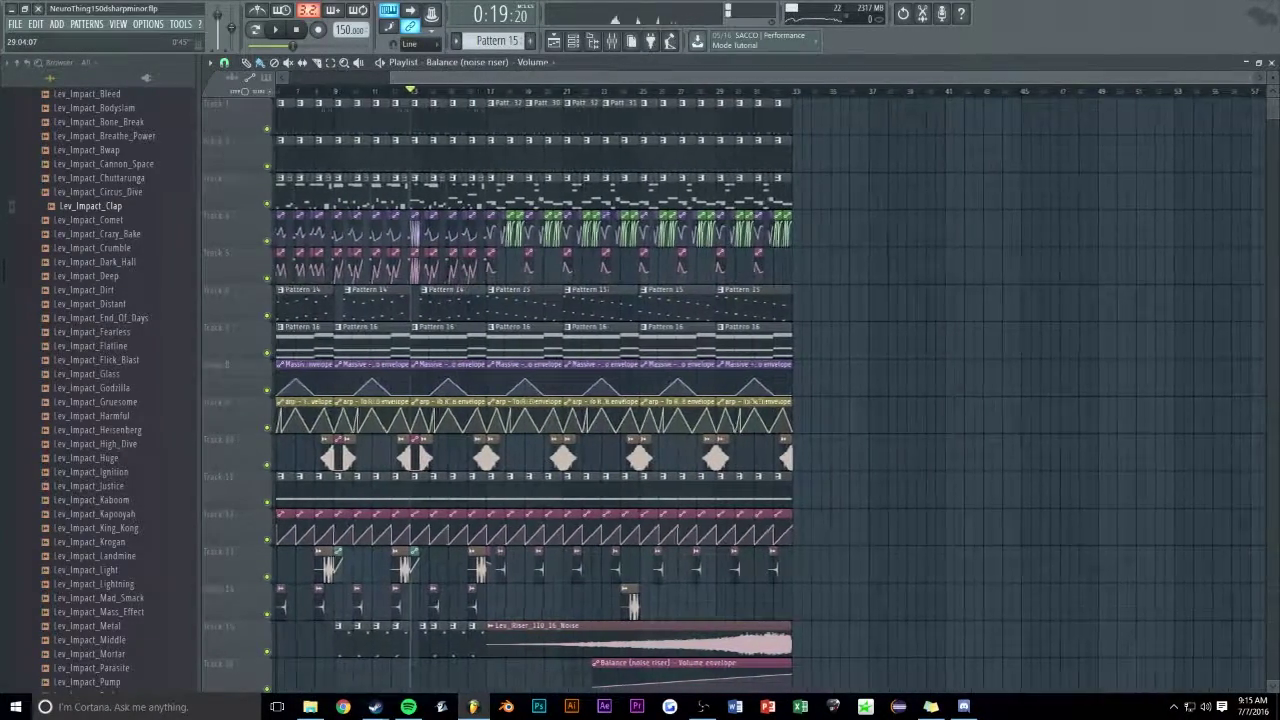
{"action": "key", "text": "space"}
{"action": "scroll", "coordinate": [757, 99], "scroll_direction": "up", "scroll_amount": 3}
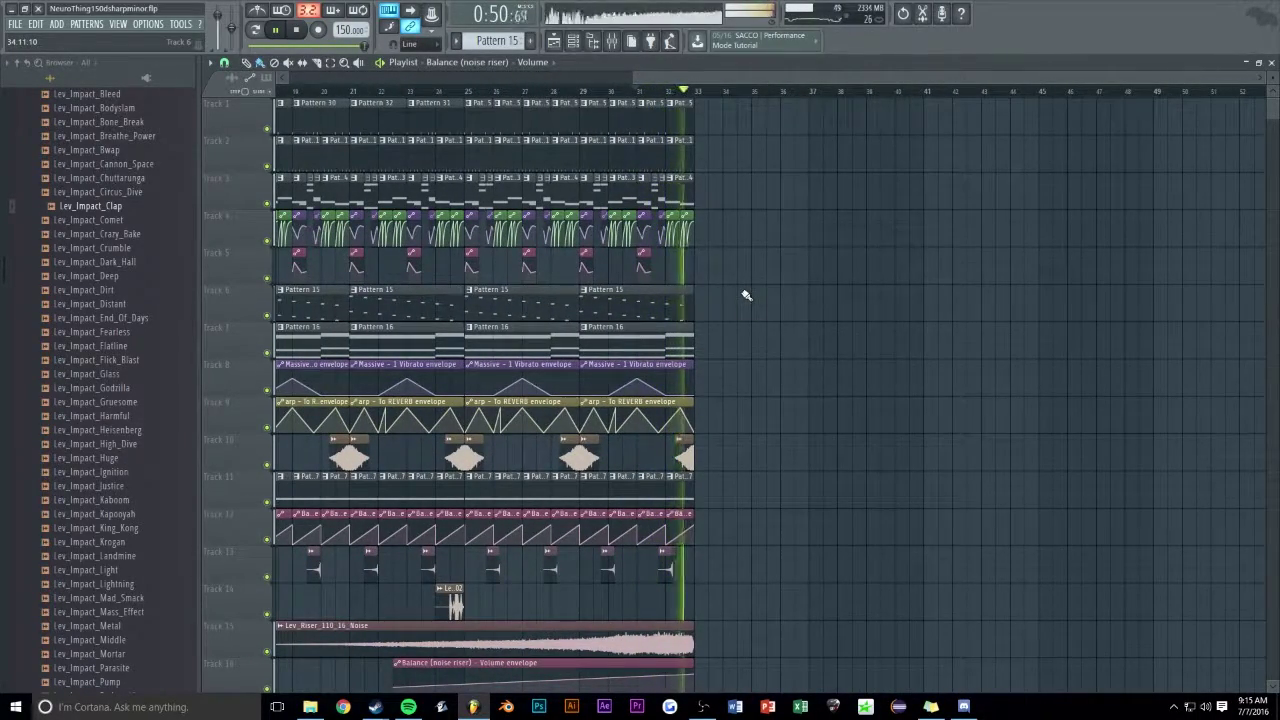
- Place Pattern 36 on track 1 at bar 33, with Lev_Impact_Landmine on track 18 and Lev_Impact_Clap on track 19
{"action": "scroll", "coordinate": [743, 78], "scroll_direction": "up", "scroll_amount": 3}
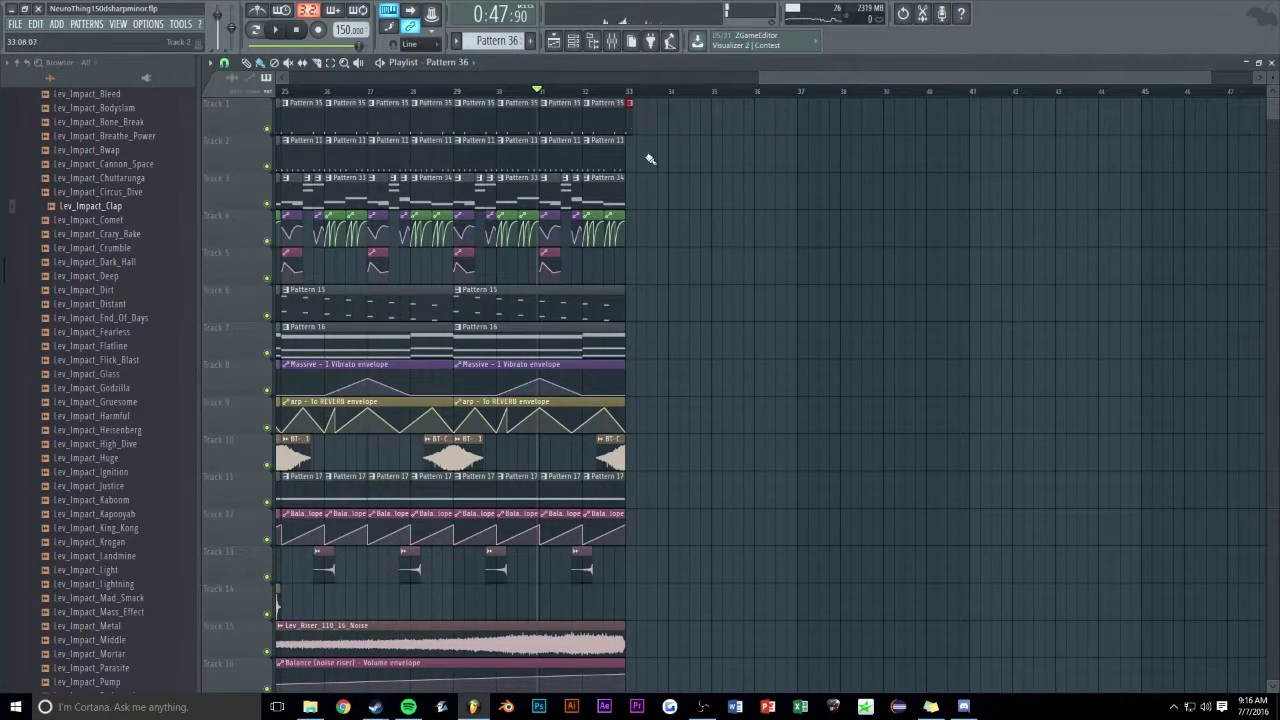
{"action": "scroll", "coordinate": [694, 274], "scroll_direction": "down", "scroll_amount": 5}
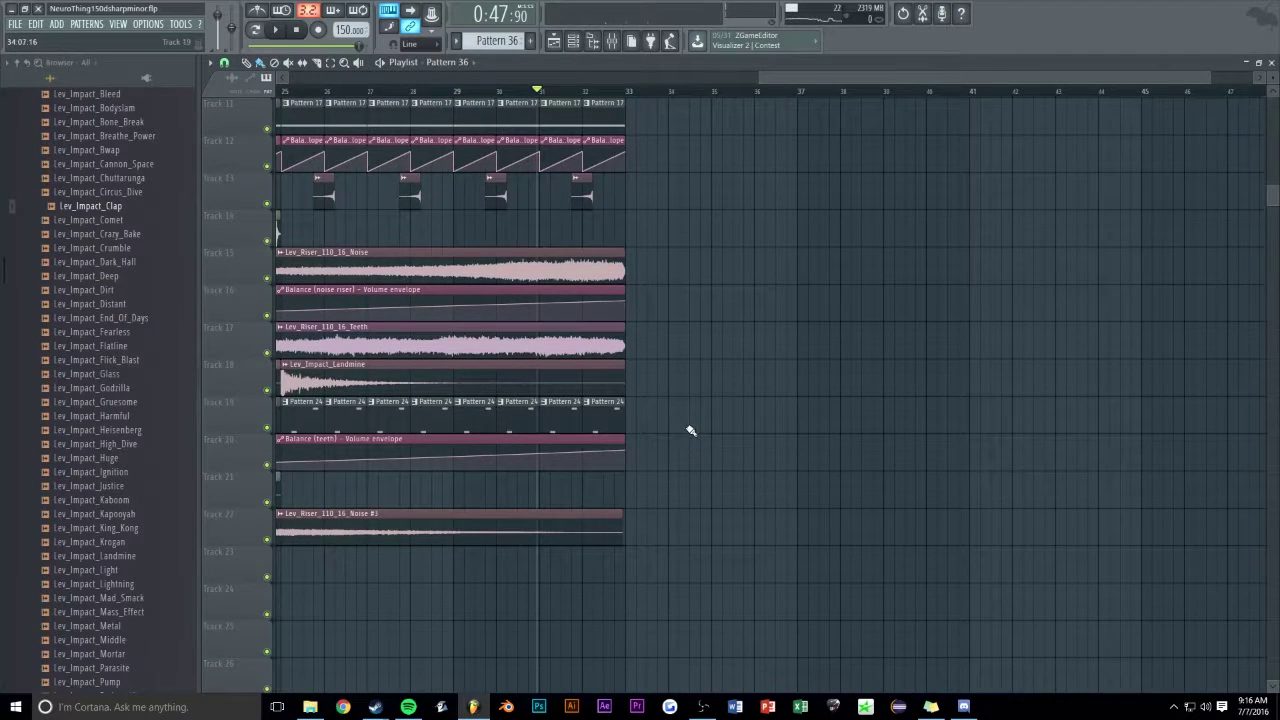
{"action": "scroll", "coordinate": [800, 76], "scroll_direction": "down", "scroll_amount": 5}
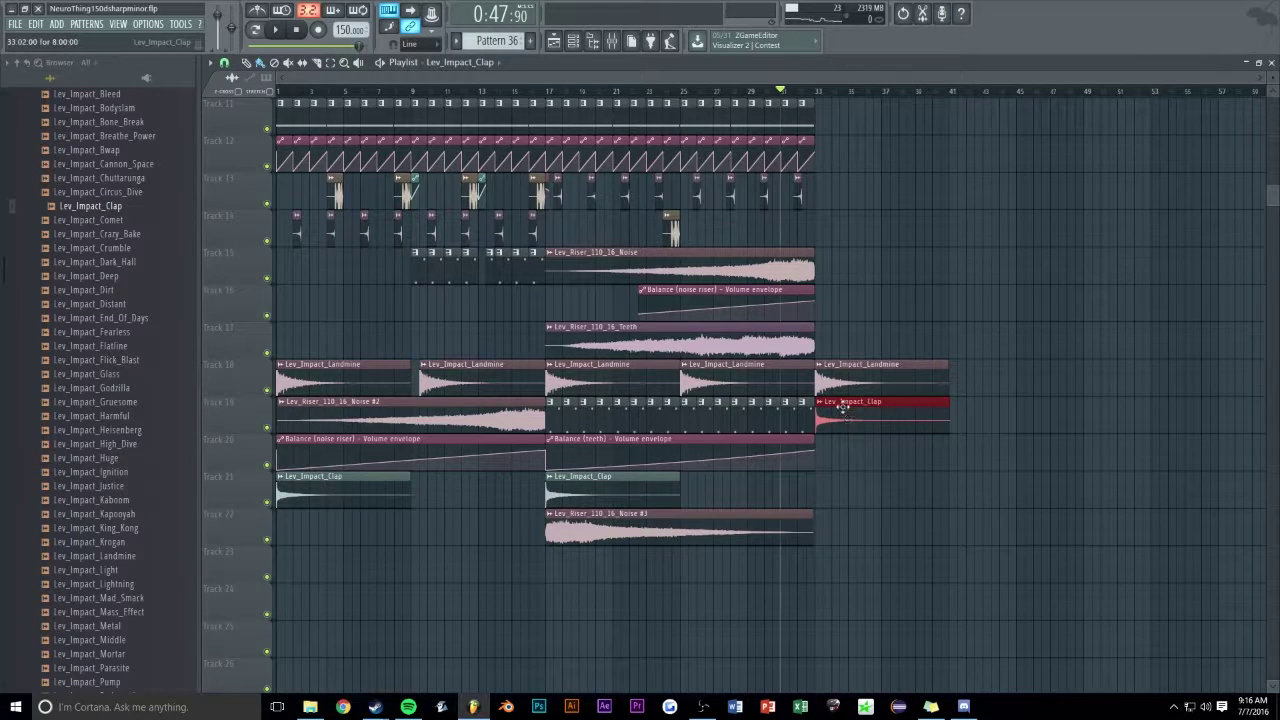
- Align the new Lev_Impact_Clap clip on track 19 to the start of bar 33, save the project, and play the ending
{"action": "scroll", "coordinate": [799, 62], "scroll_direction": "up", "scroll_amount": 8}
{"action": "key", "text": "space"}
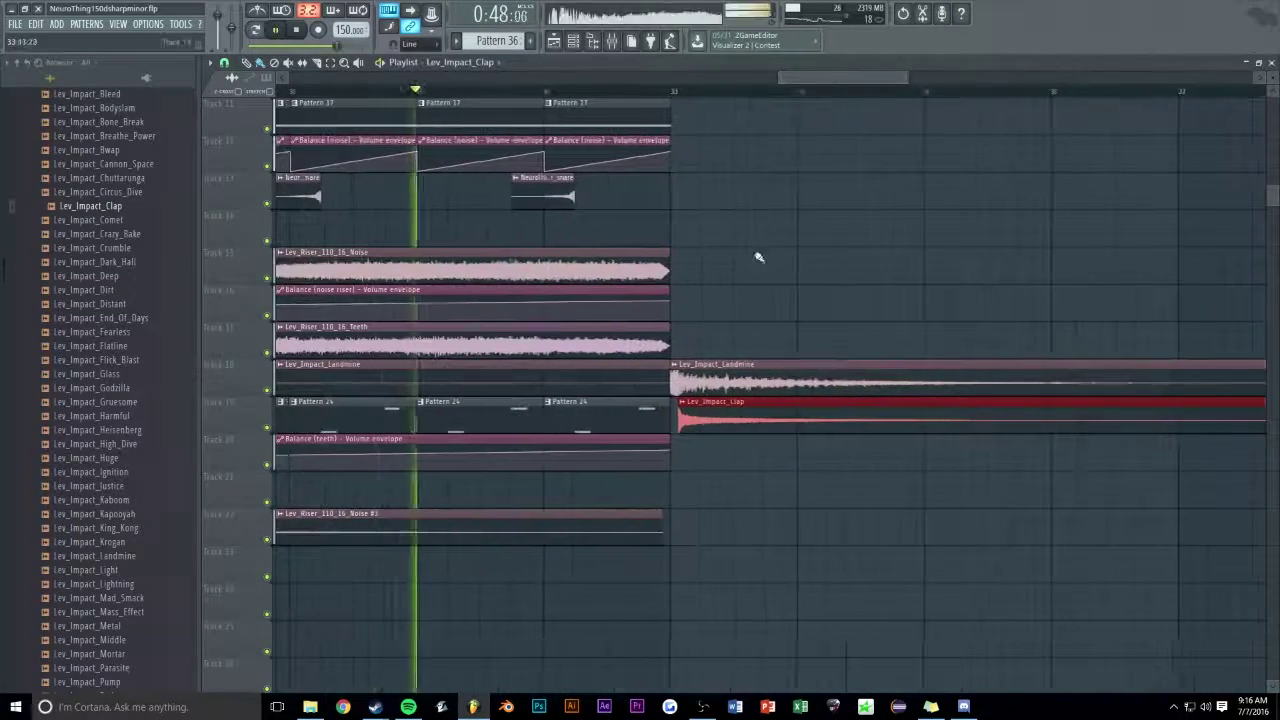
{"action": "left_click_drag", "start_coordinate": [707, 427], "coordinate": [700, 427]}
{"action": "key", "text": "ctrl+s"}
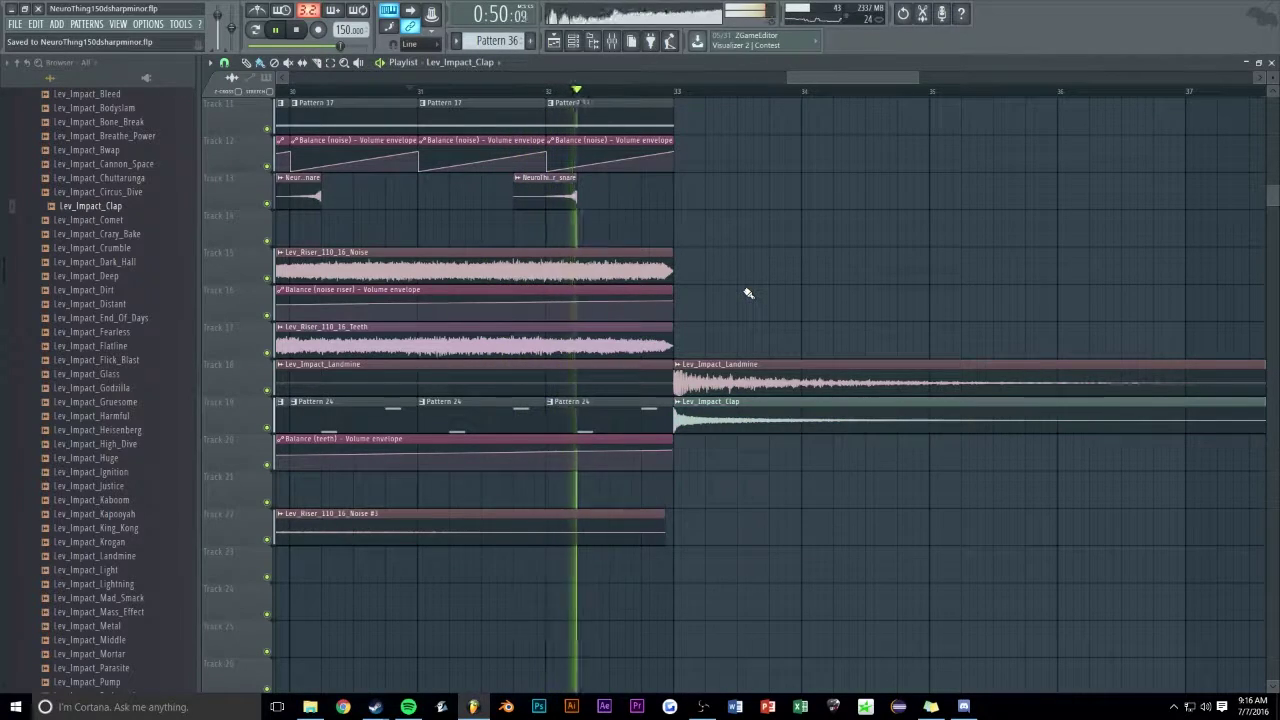
{"action": "scroll", "coordinate": [748, 293], "scroll_direction": "up", "scroll_amount": 5}
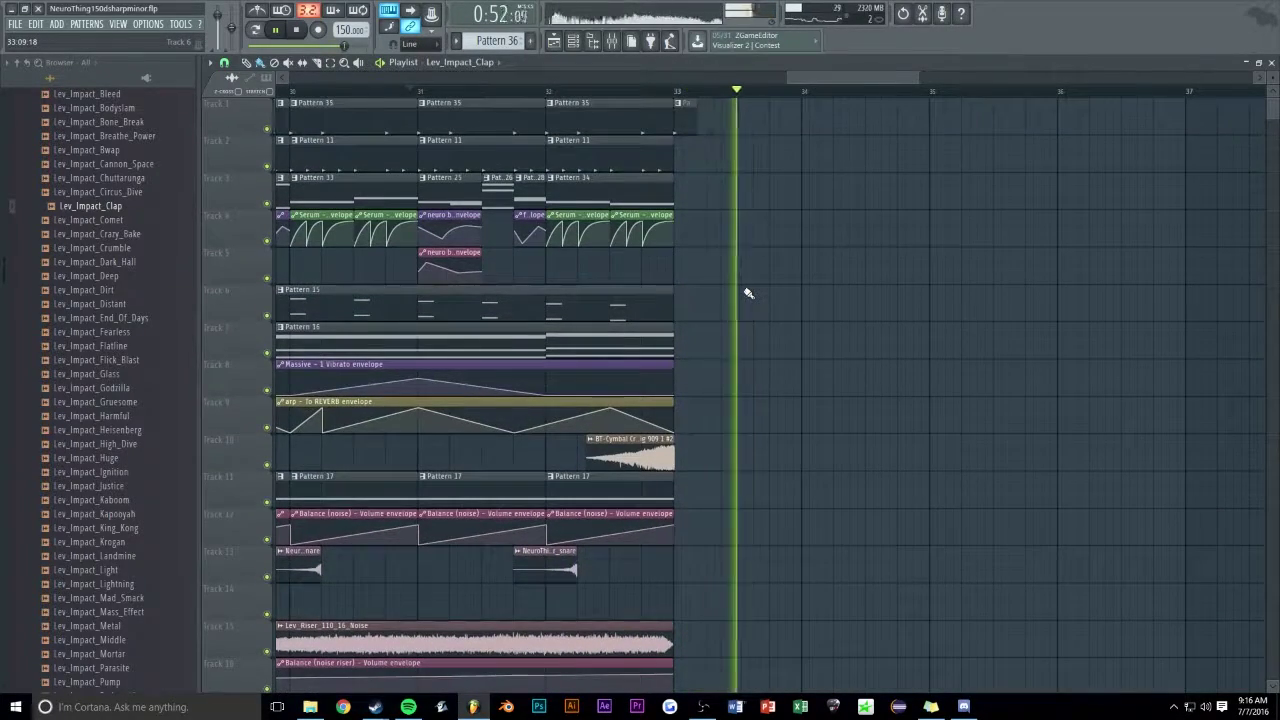
{"action": "key", "text": "space"}
- Place a Pattern 14 clip on track 6 starting at bar 33
{"action": "scroll", "coordinate": [700, 78], "scroll_direction": "down", "scroll_amount": 8}
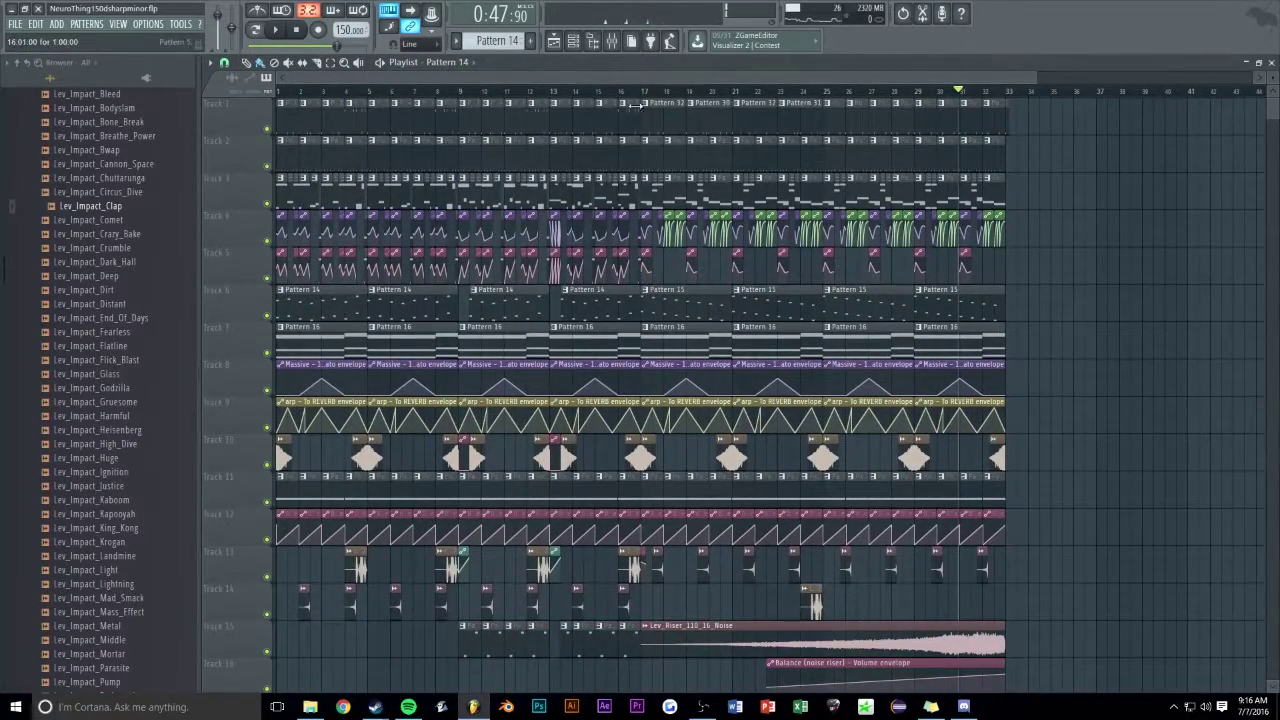
{"action": "scroll", "coordinate": [512, 80], "scroll_direction": "up", "scroll_amount": 8}
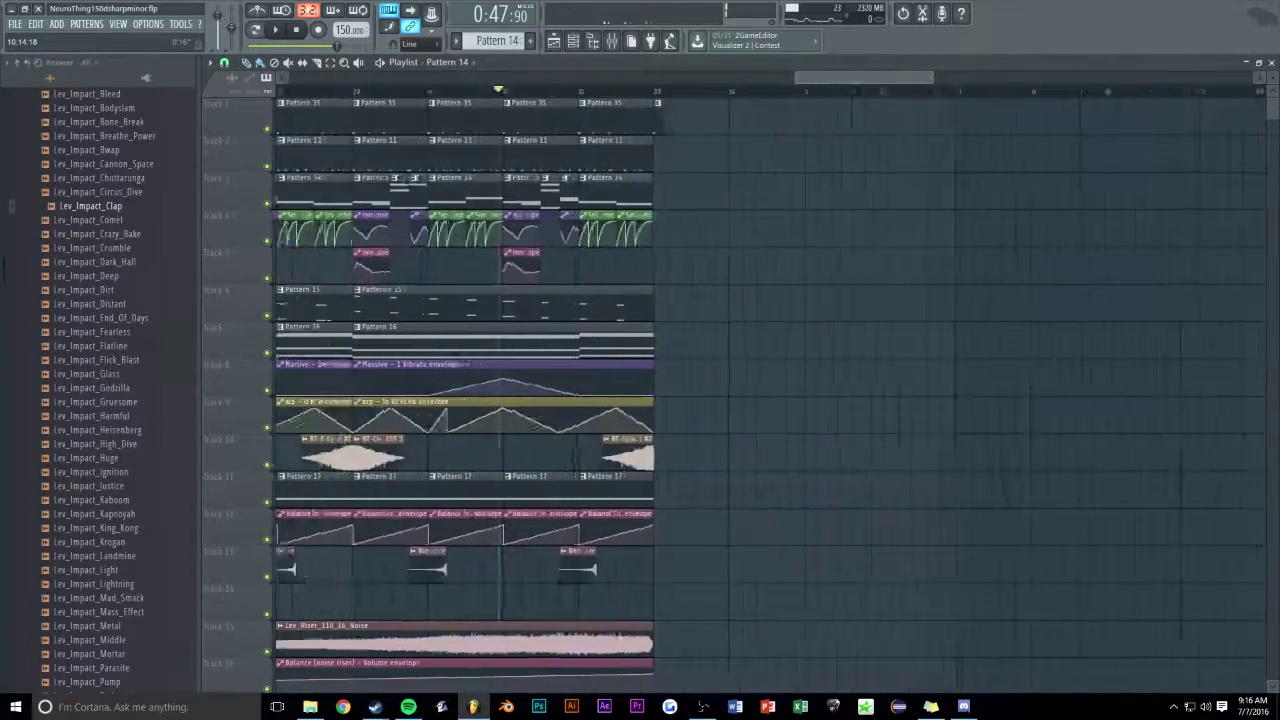
{"action": "left_click", "coordinate": [606, 270]}
{"action": "left_click_drag", "start_coordinate": [613, 292], "coordinate": [605, 316]}
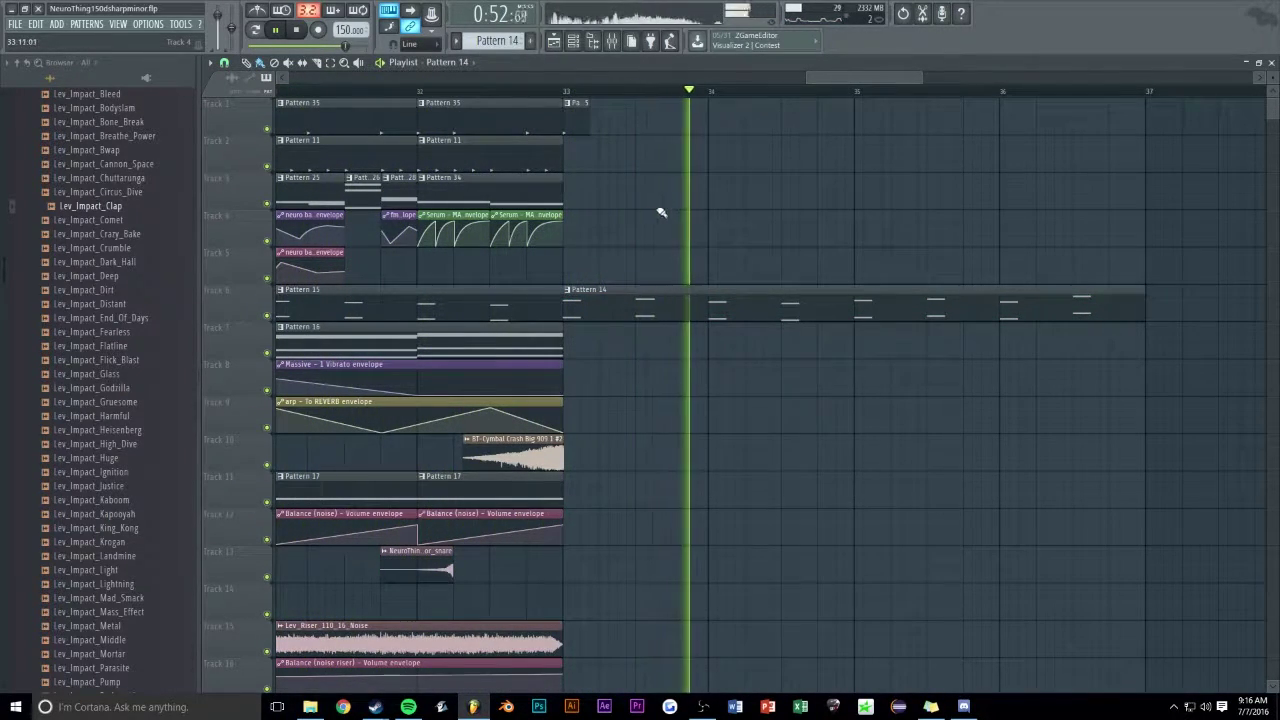
- Place another short Pattern 35 hit on track 1 at bar 35 and play the transition
{"action": "scroll", "coordinate": [844, 77], "scroll_direction": "down", "scroll_amount": 3}
{"action": "key", "text": "space"}
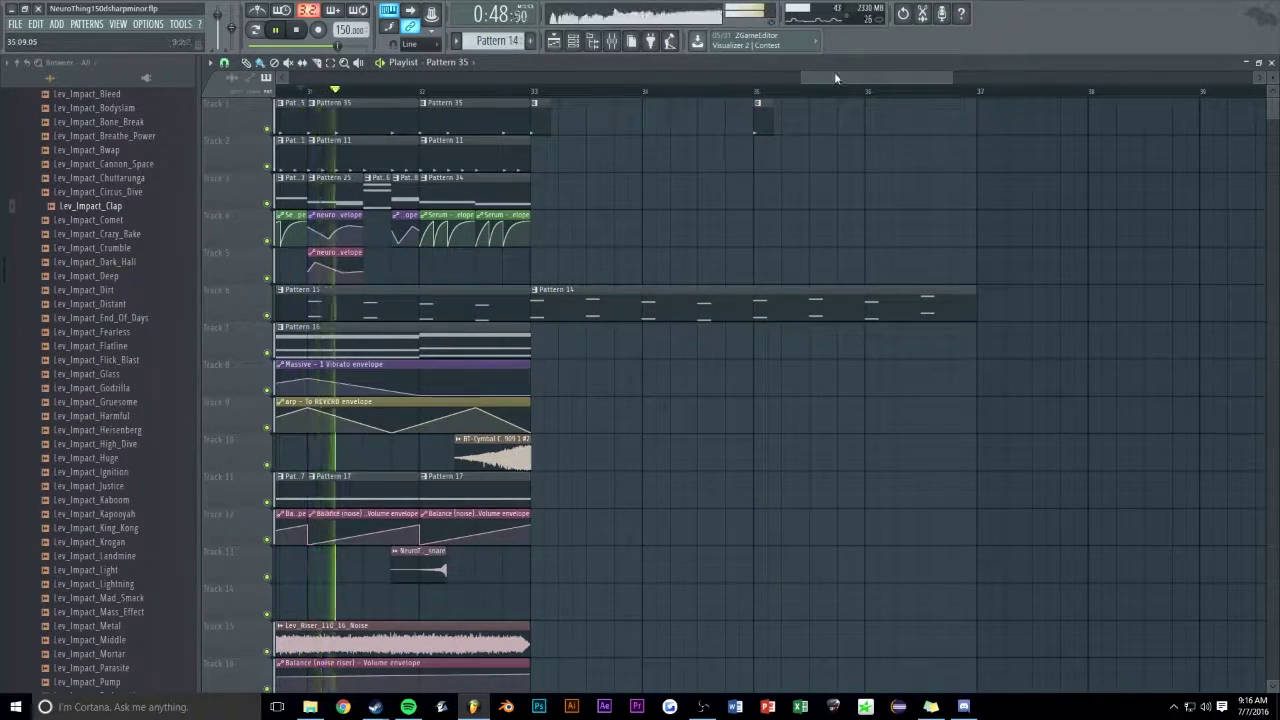
{"action": "scroll", "coordinate": [837, 74], "scroll_direction": "down", "scroll_amount": 1}
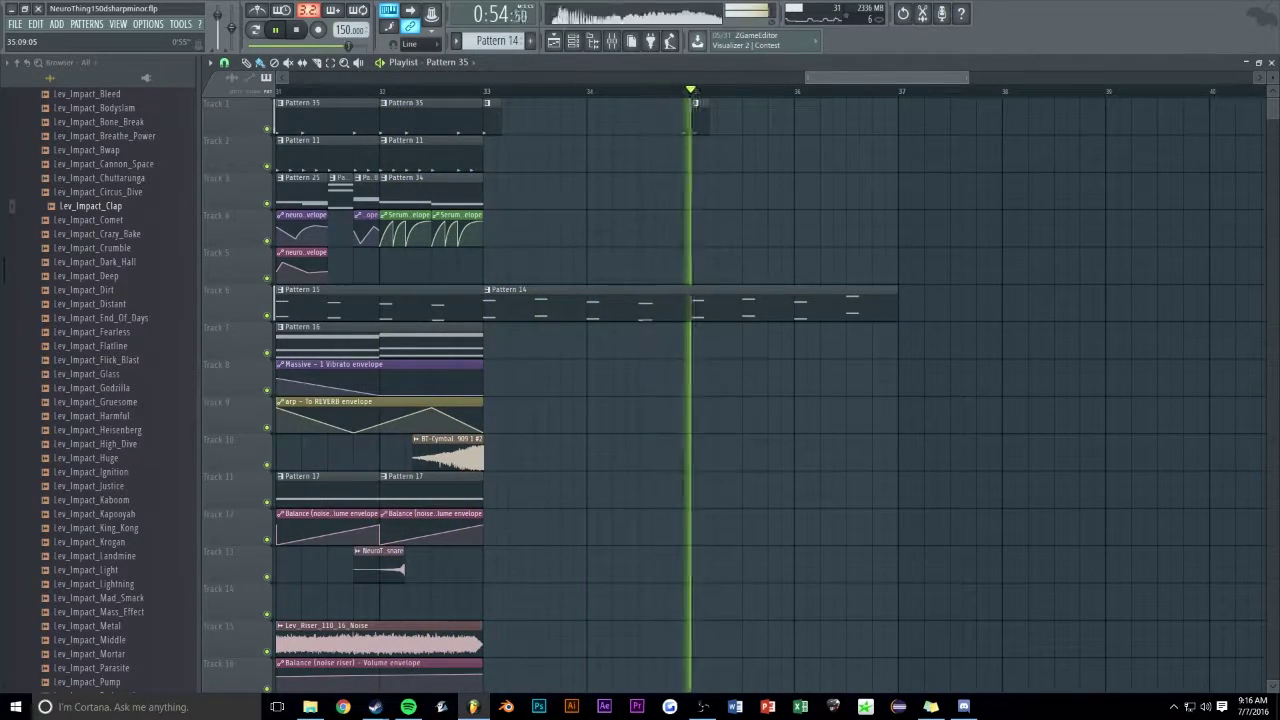
- Duplicate the short track 1 hits and the Pattern 14 clip from bars 33–36 into bars 37–40, and listen to the section
{"action": "left_click_drag", "start_coordinate": [909, 391], "coordinate": [543, 129]}
{"action": "key", "text": "ctrl+b"}
{"action": "scroll", "coordinate": [850, 88], "scroll_direction": "down", "scroll_amount": 3}
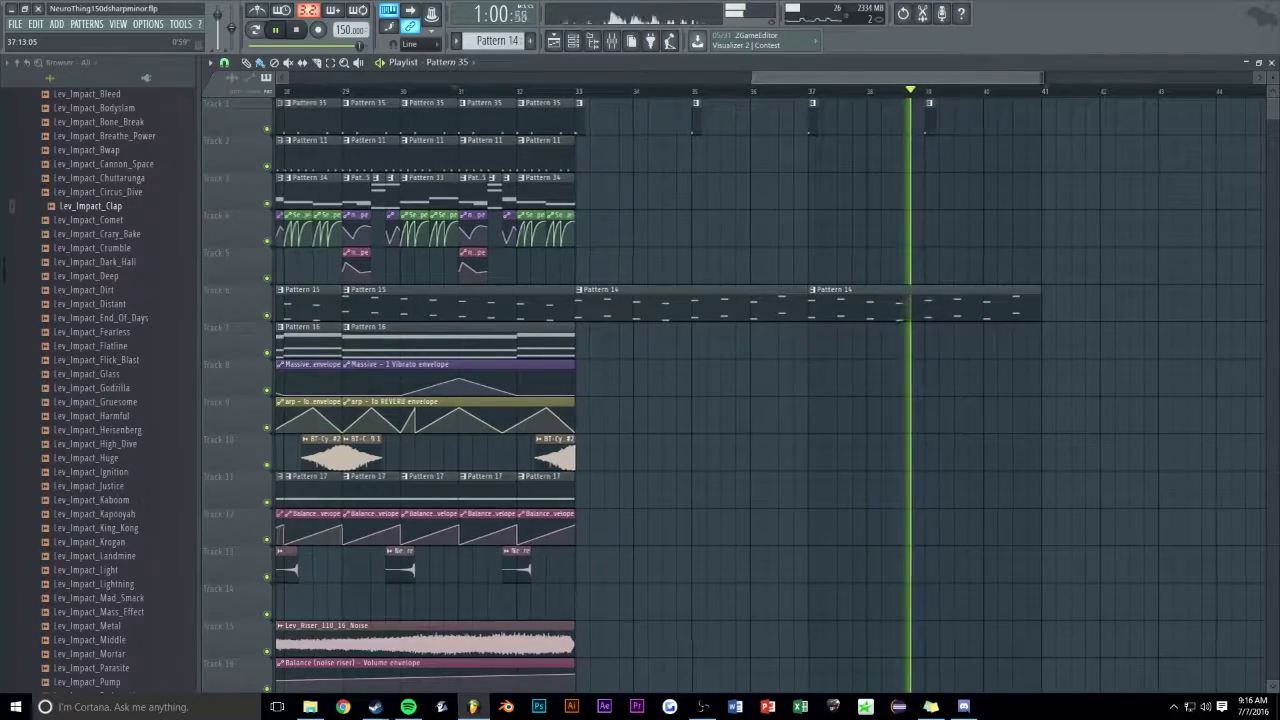
{"action": "scroll", "coordinate": [732, 390], "scroll_direction": "up", "scroll_amount": 1}
{"action": "scroll", "coordinate": [900, 390], "scroll_direction": "up", "scroll_amount": 2}
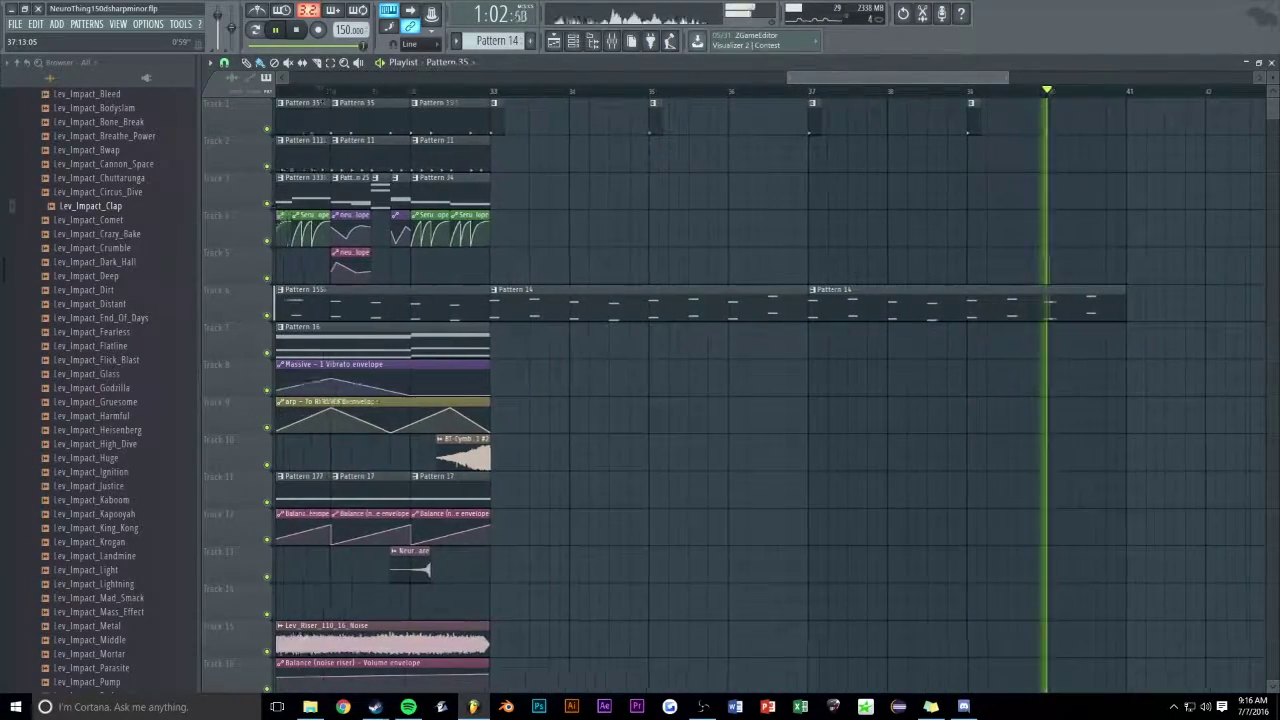
{"action": "scroll", "coordinate": [900, 390], "scroll_direction": "down", "scroll_amount": 2}
{"action": "key", "text": "space"}
{"action": "scroll", "coordinate": [731, 193], "scroll_direction": "down", "scroll_amount": 1}
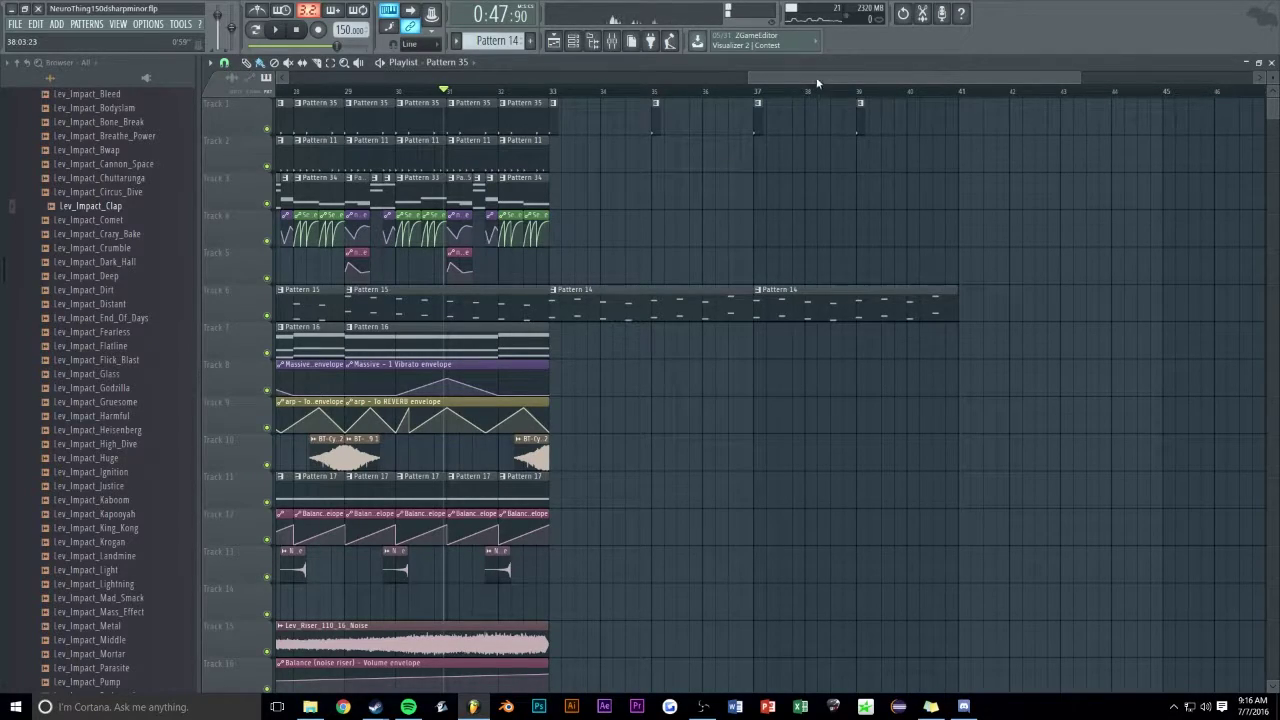
- Save the project and play the bars leading into bar 33
{"action": "scroll", "coordinate": [817, 83], "scroll_direction": "down", "scroll_amount": 5}
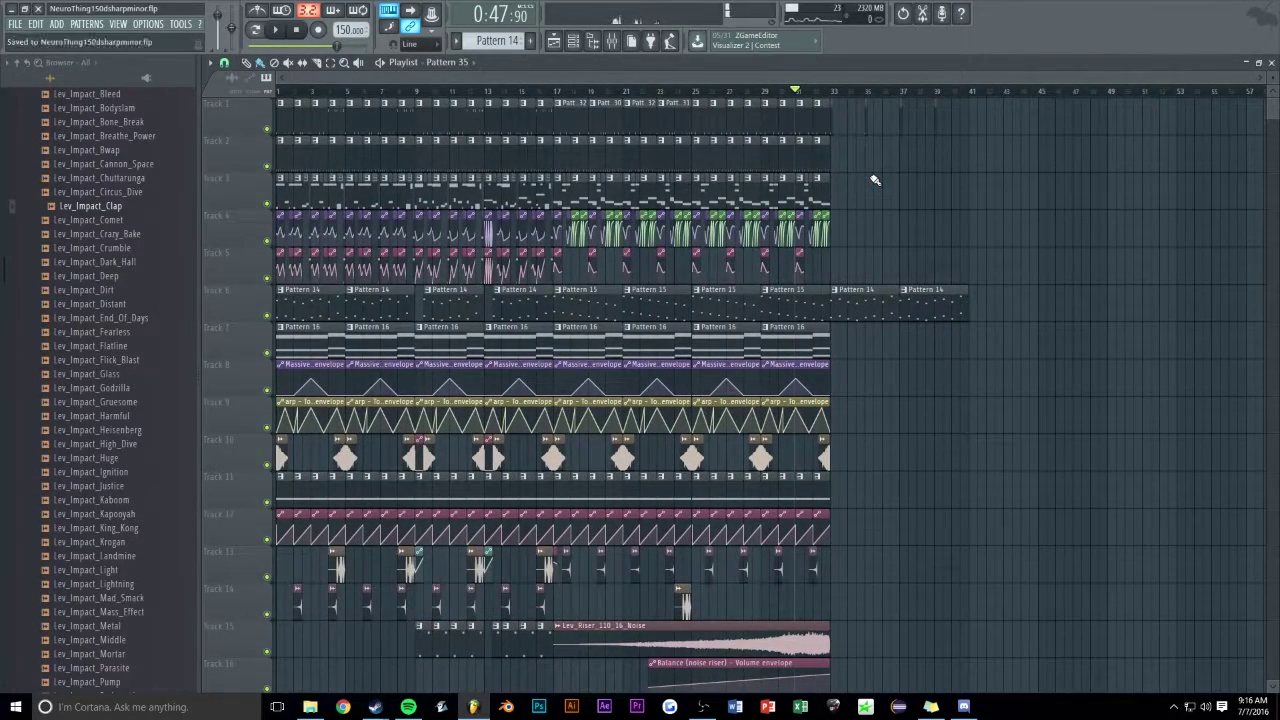
{"action": "scroll", "coordinate": [835, 88], "scroll_direction": "up", "scroll_amount": 5}
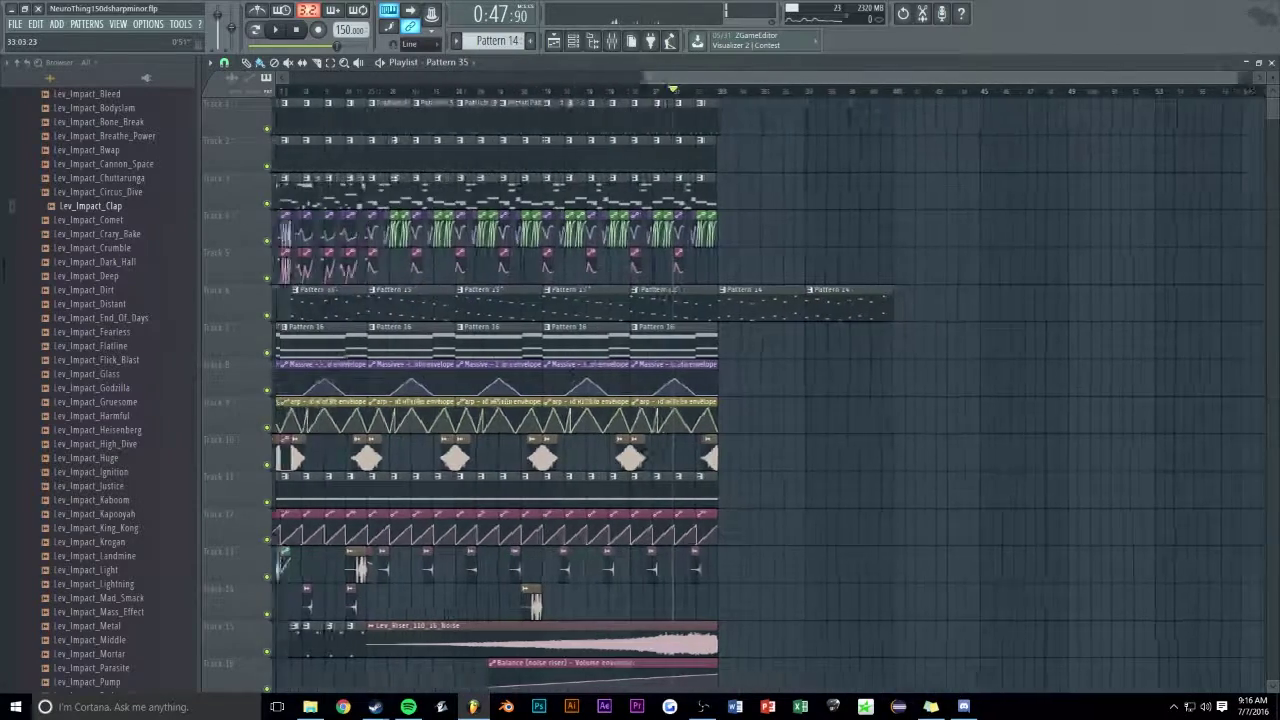
{"action": "key", "text": "space"}
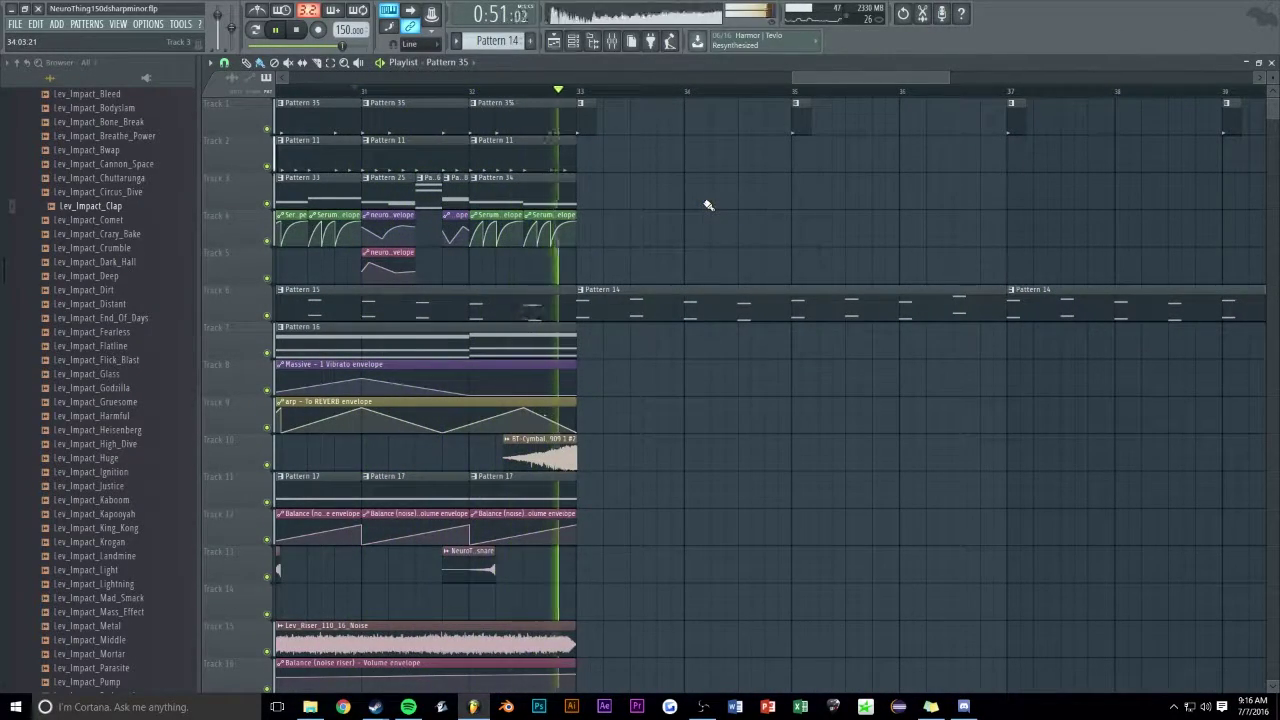
- Create a new empty pattern and place it on track 5 at bar 33
{"action": "right_click", "coordinate": [706, 205]}
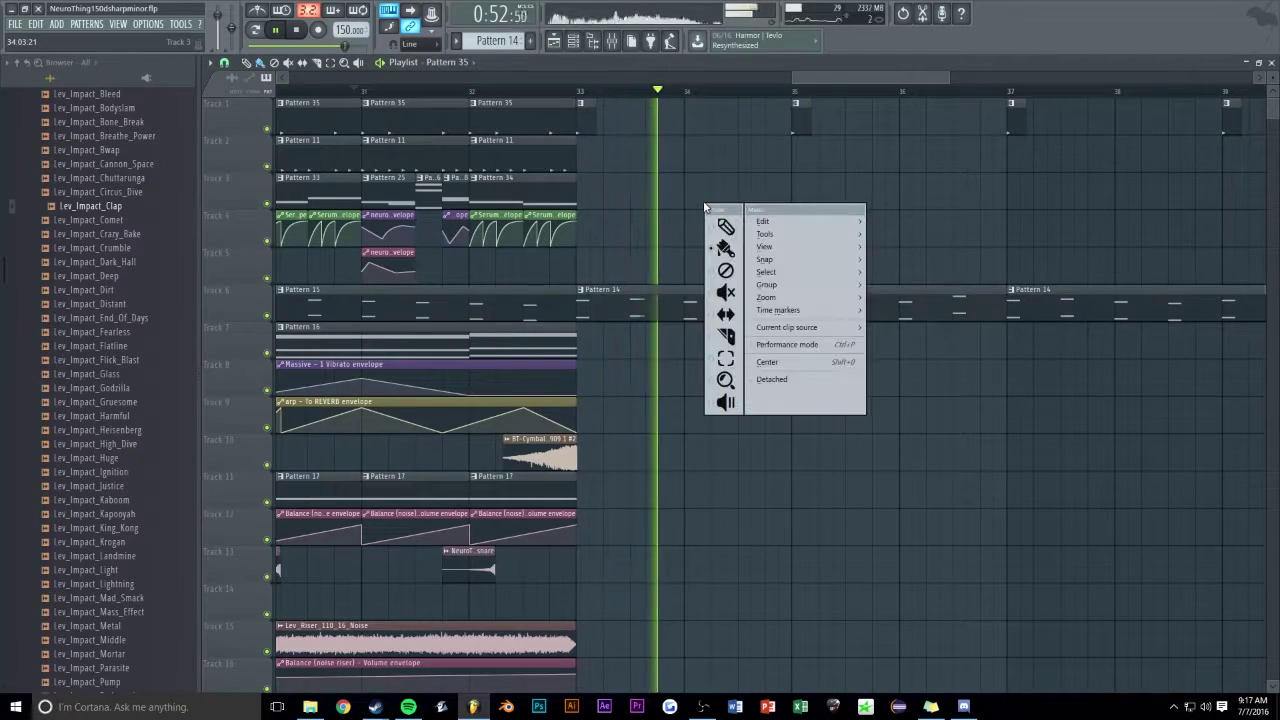
{"action": "right_click", "coordinate": [648, 213]}
{"action": "key", "text": "F4"}
{"action": "key", "text": "Return"}
{"action": "left_click", "coordinate": [611, 266]}
- Narrow the channel rack to show 16 steps per channel, close it and stop playback
{"action": "key", "text": "F6"}
{"action": "left_click_drag", "start_coordinate": [822, 175], "coordinate": [833, 158]}
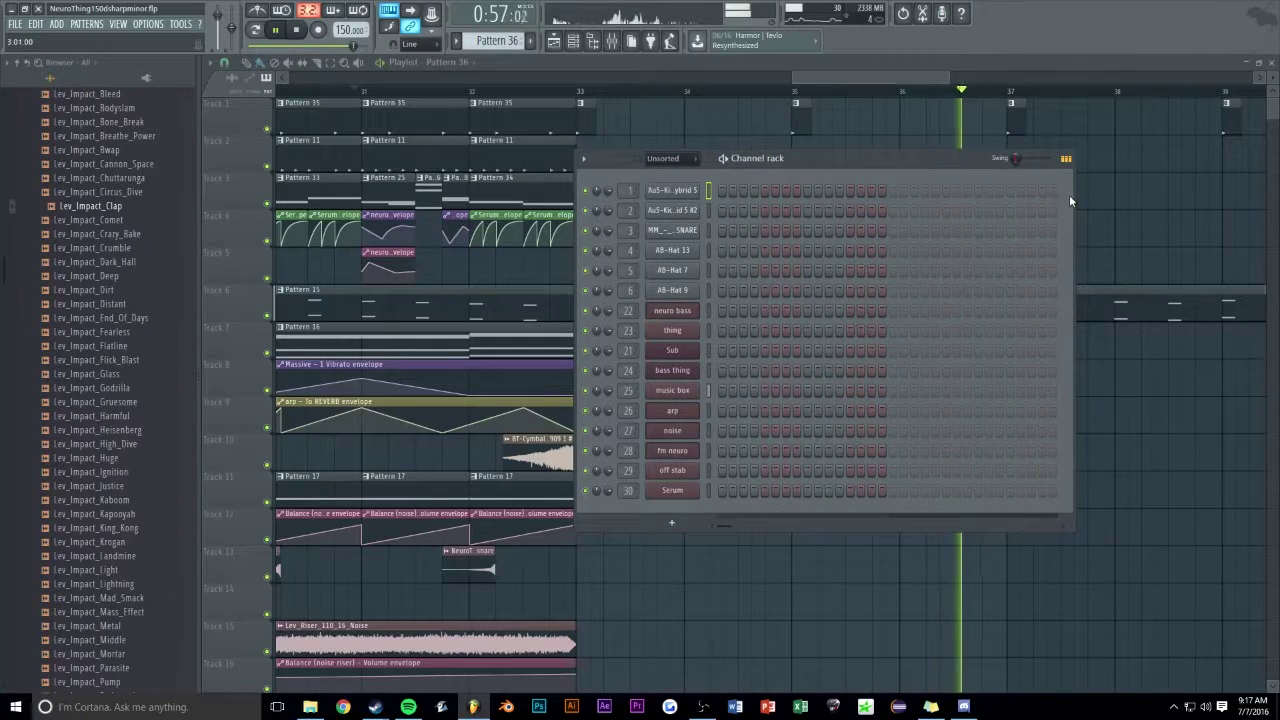
{"action": "left_click_drag", "start_coordinate": [1073, 194], "coordinate": [970, 205]}
{"action": "key", "text": "F6"}
{"action": "key", "text": "space"}
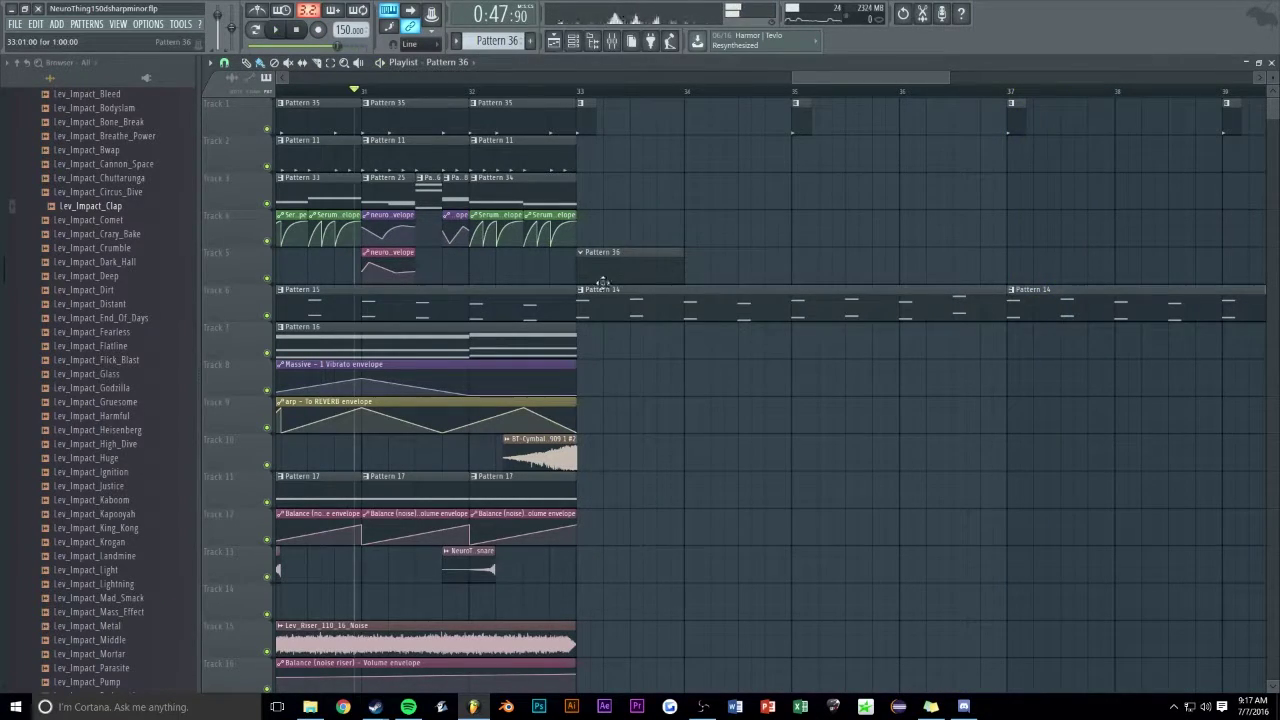
- Duplicate the Pattern 16, Massive vibrato and arp reverb envelope clips on tracks 7 to 9 across bars 33–40, and play the section
{"action": "left_click_drag", "start_coordinate": [575, 349], "coordinate": [366, 410]}
{"action": "key", "text": "ctrl+b"}
{"action": "key", "text": "ctrl+b"}
{"action": "key", "text": "ctrl+b"}
{"action": "key", "text": "space"}
{"action": "key", "text": "Delete"}
{"action": "left_click_drag", "start_coordinate": [955, 78], "coordinate": [835, 78]}
{"action": "scroll", "coordinate": [700, 420], "scroll_direction": "up", "scroll_amount": 4}
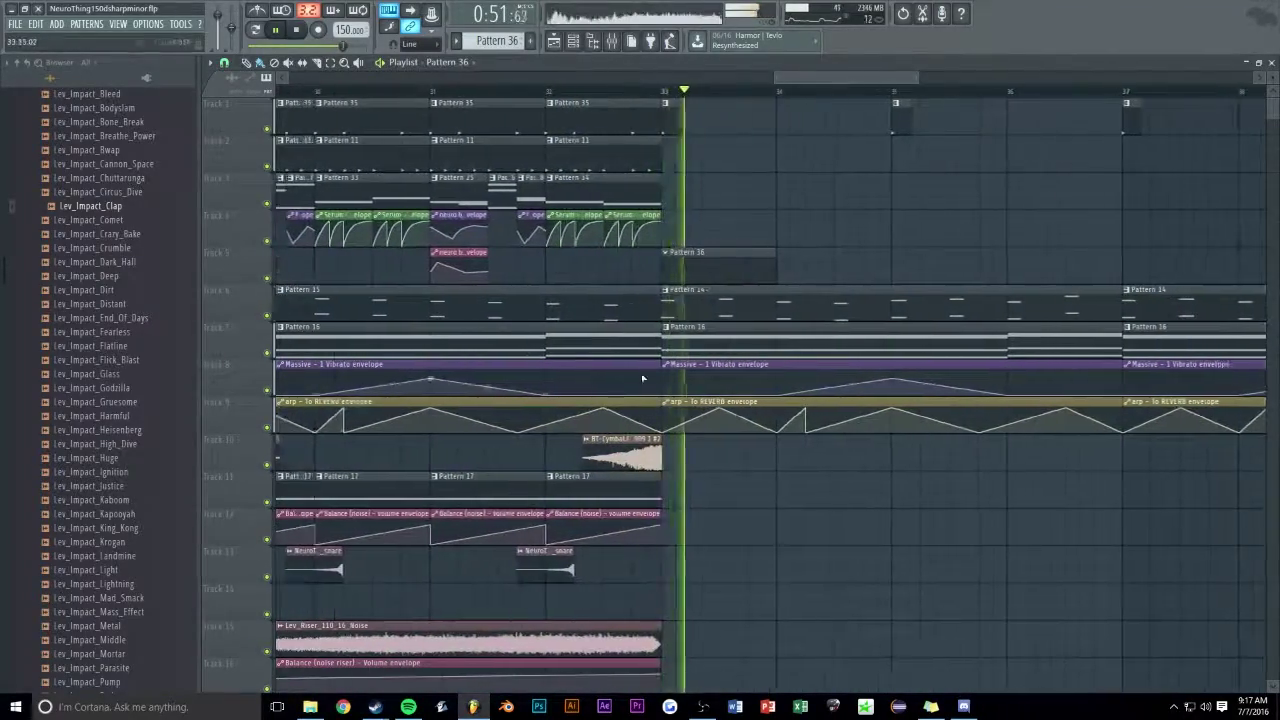
- Place the BT-Cymbal Crash Big 909 1 clip on track 10 at bar 33 and listen to the new section
{"action": "scroll", "coordinate": [845, 78], "scroll_direction": "down", "scroll_amount": 3}
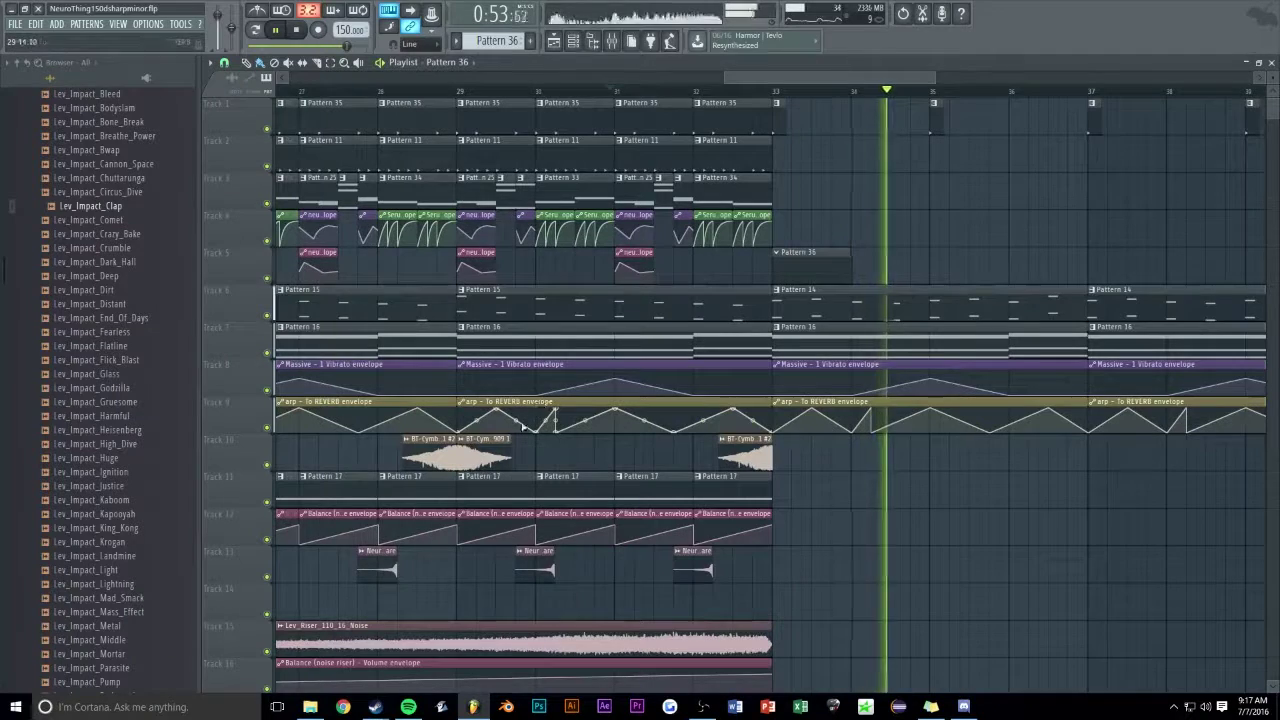
{"action": "left_click", "coordinate": [791, 451]}
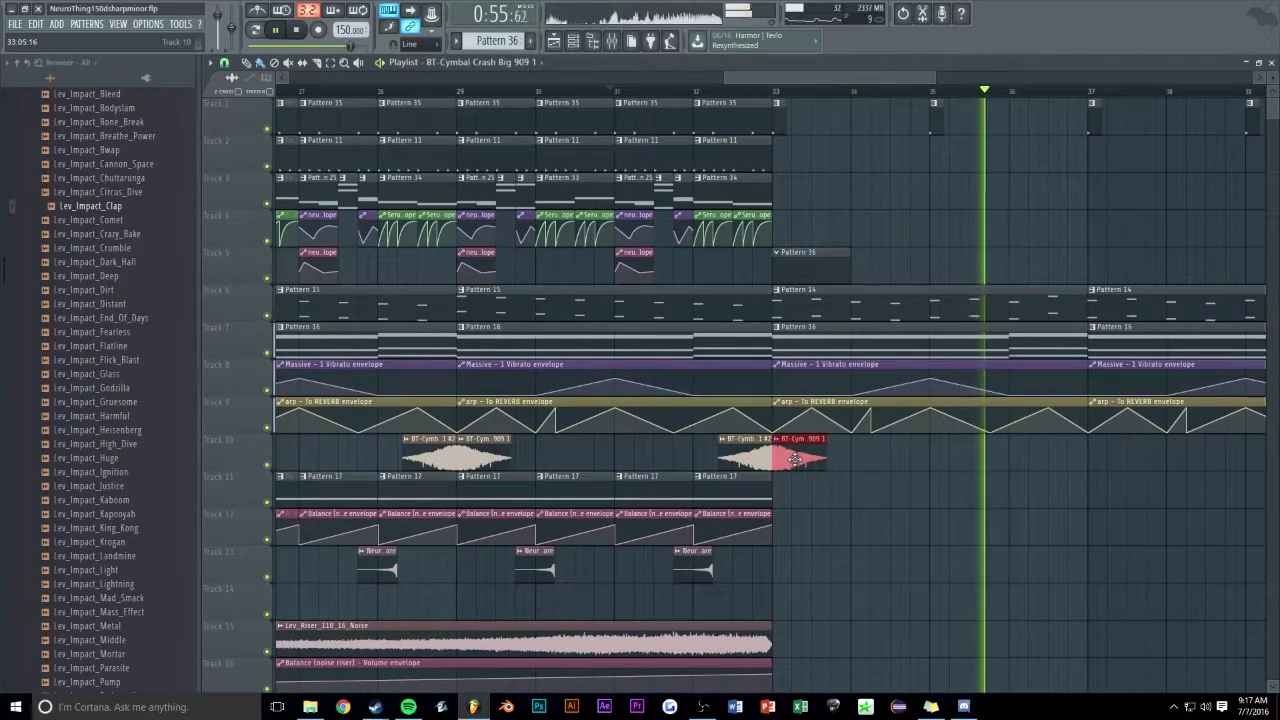
{"action": "scroll", "coordinate": [835, 134], "scroll_direction": "down", "scroll_amount": 2}
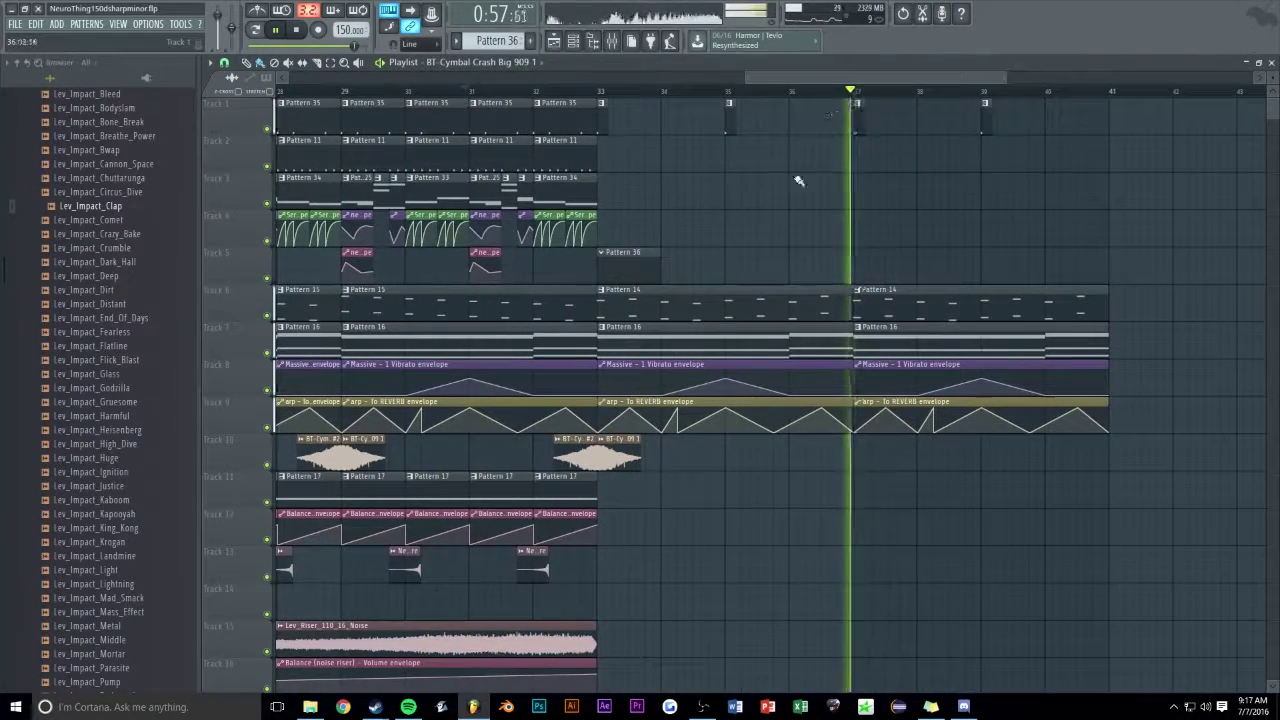
{"action": "scroll", "coordinate": [826, 122], "scroll_direction": "down", "scroll_amount": 2}
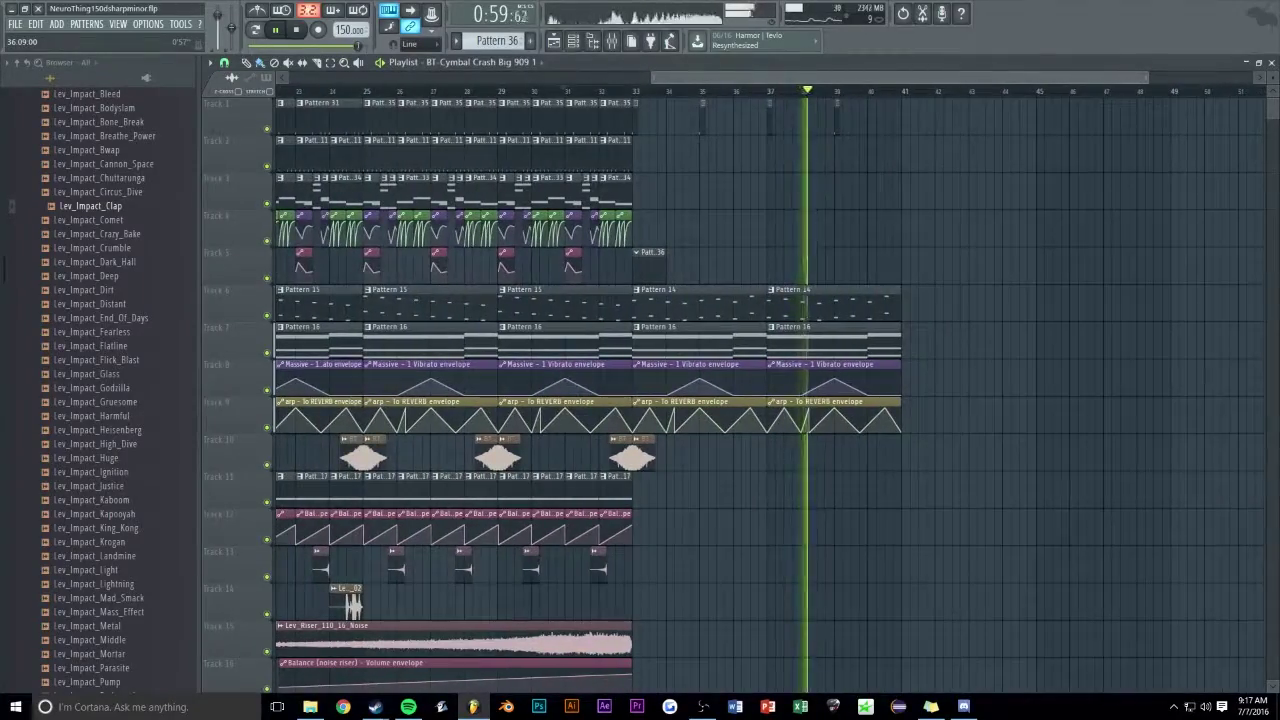
{"action": "scroll", "coordinate": [826, 122], "scroll_direction": "up", "scroll_amount": 3}
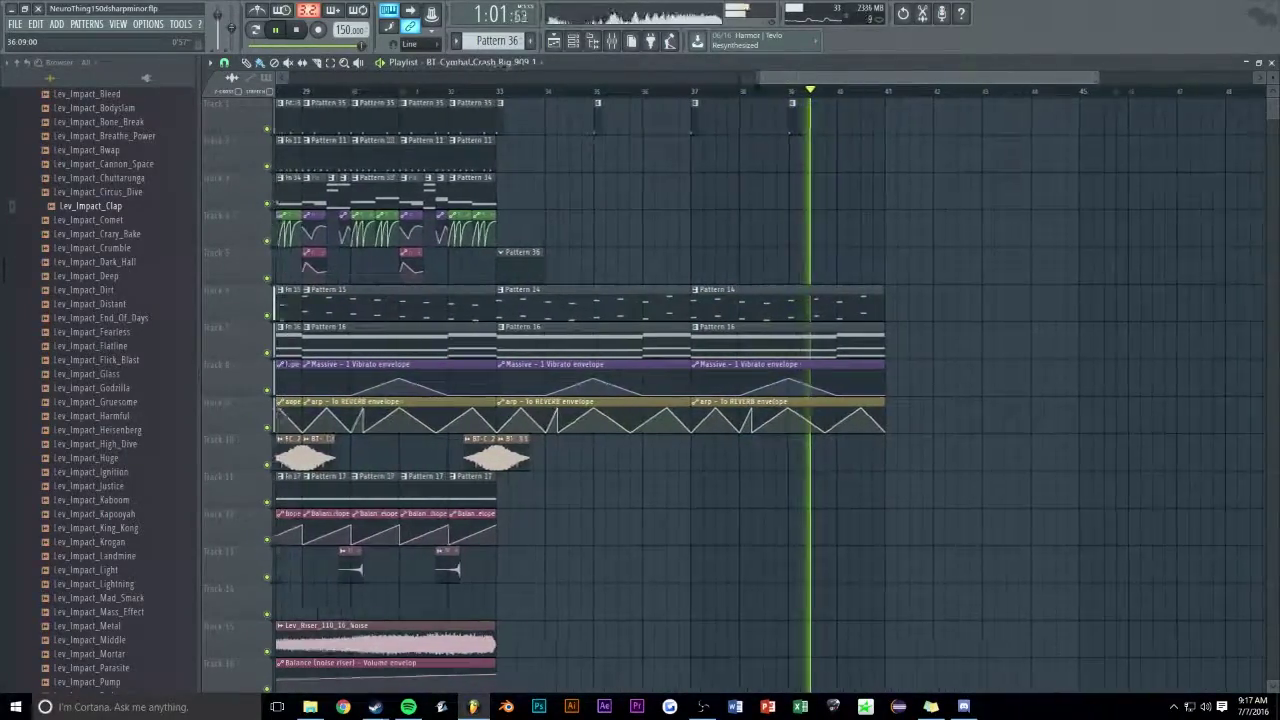
- Add a reversed cymbal on track 10 ending at bar 41, plus Pattern 17 and its noise volume envelope on tracks 11 and 12 at bar 40
{"action": "scroll", "coordinate": [800, 120], "scroll_direction": "down", "scroll_amount": 3}
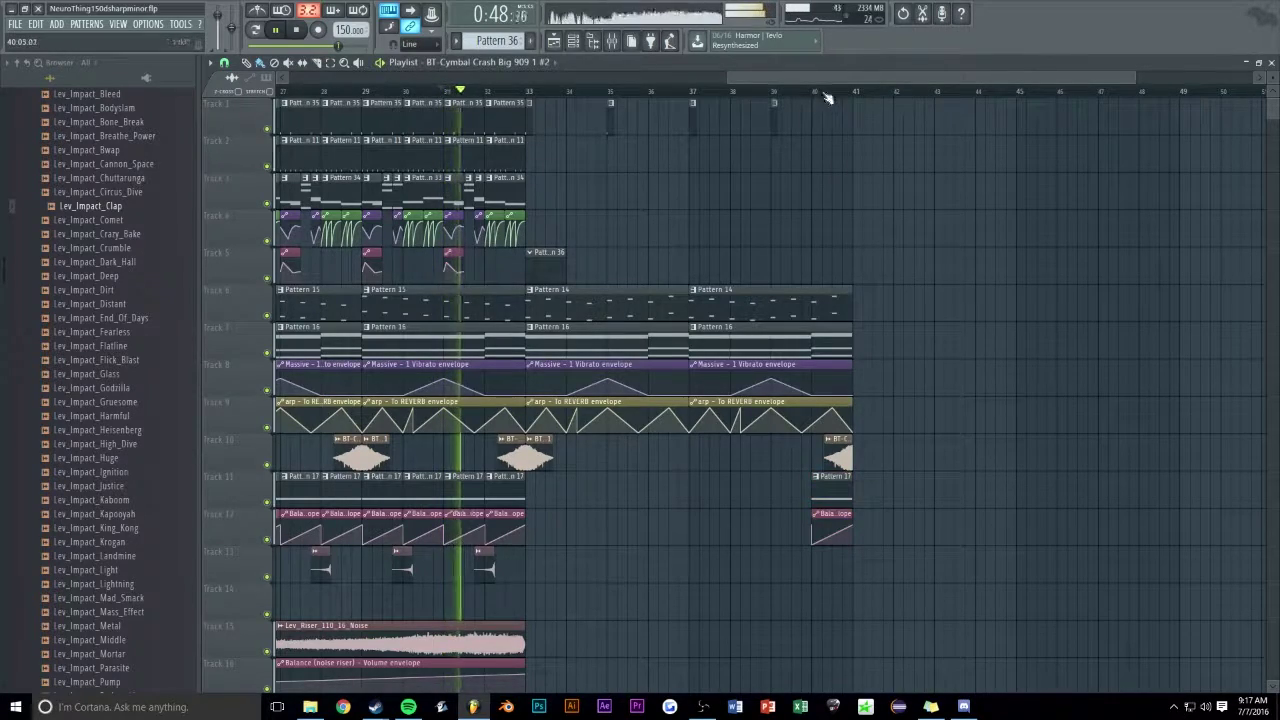
{"action": "scroll", "coordinate": [815, 97], "scroll_direction": "up", "scroll_amount": 2}
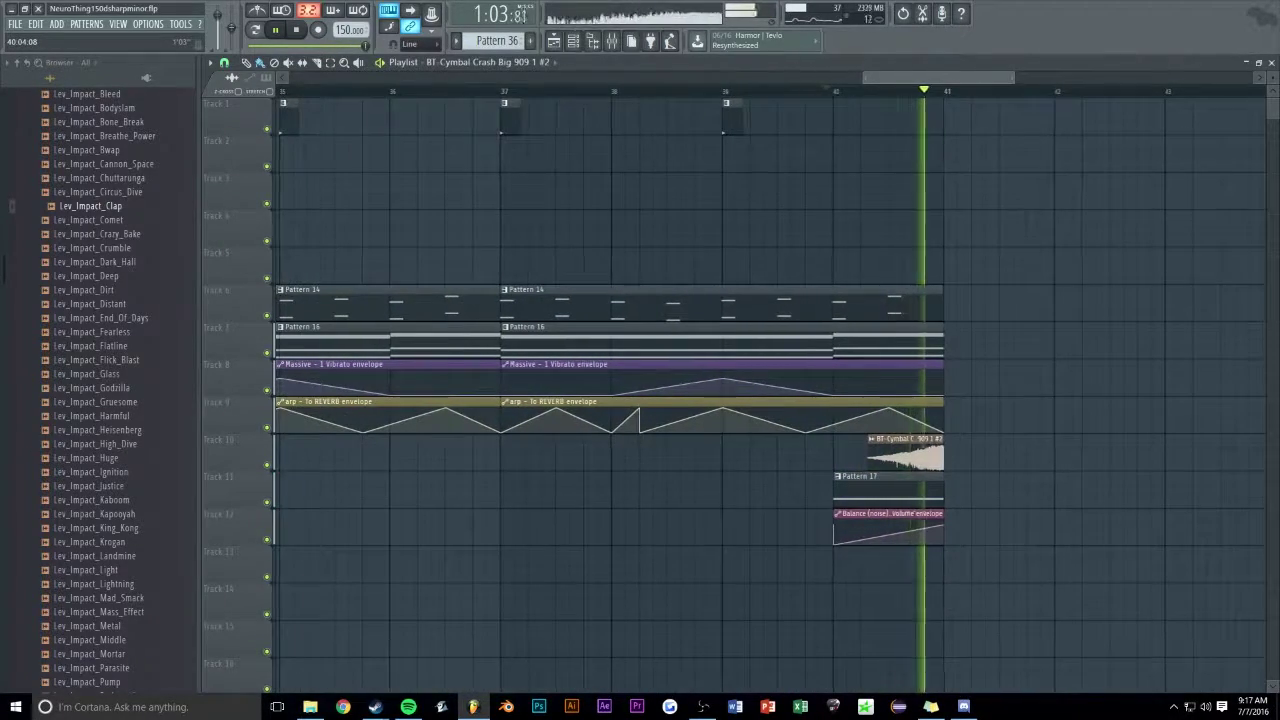
{"action": "key", "text": "space"}
{"action": "scroll", "coordinate": [742, 209], "scroll_direction": "down", "scroll_amount": 3}
{"action": "scroll", "coordinate": [860, 82], "scroll_direction": "down", "scroll_amount": 1}
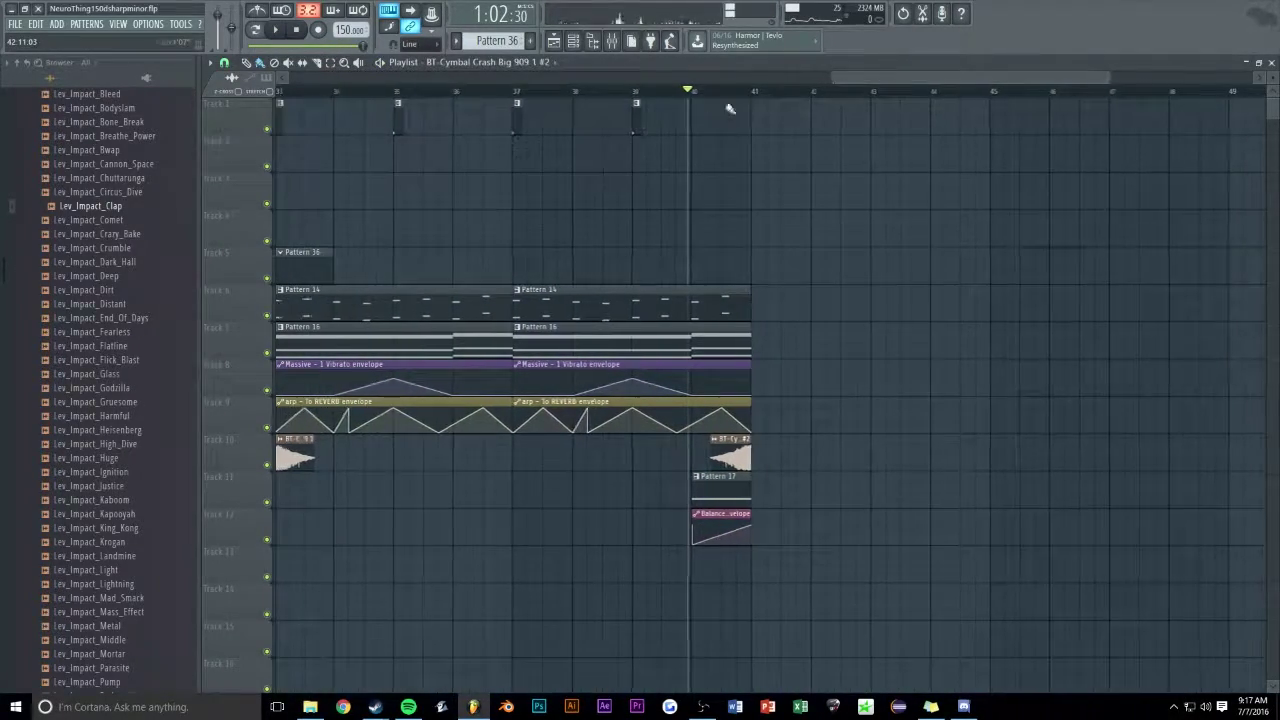
- Create a new pattern, place it on track 1 at bar 41 and open it in the channel rack
{"action": "key", "text": "F4"}
{"action": "key", "text": "Return"}
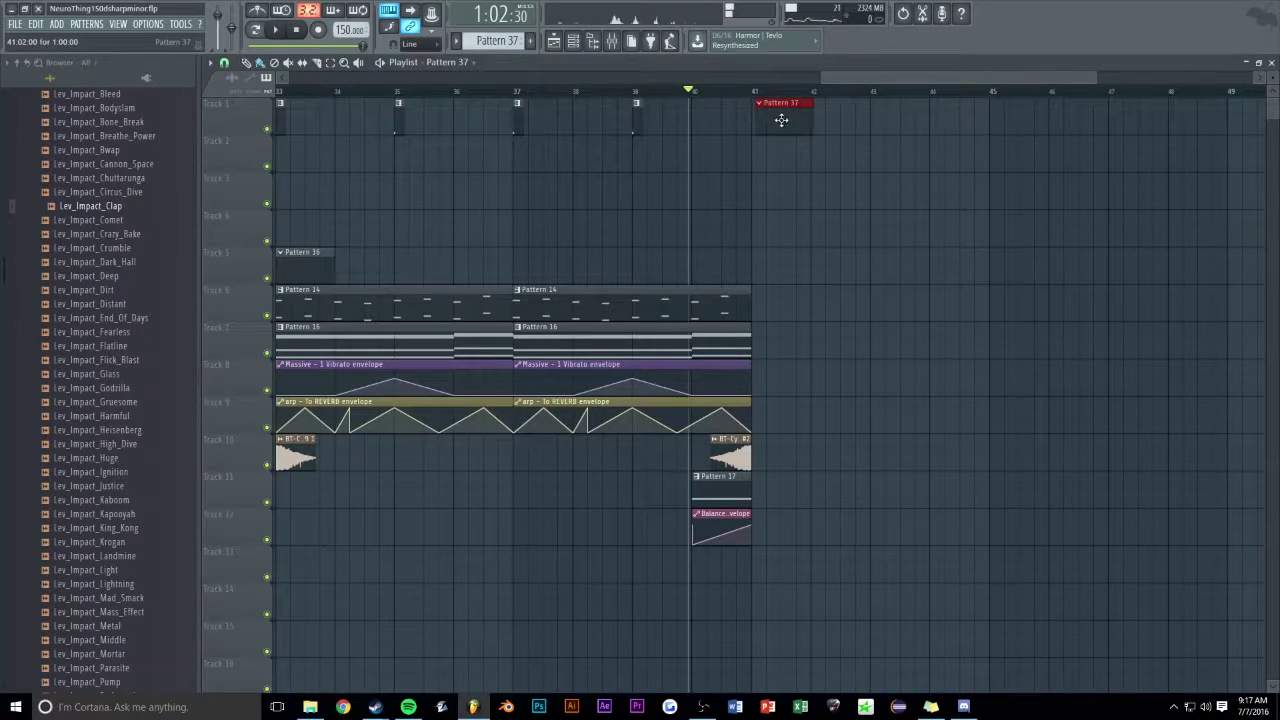
{"action": "double_click", "coordinate": [779, 120]}
- Program the first kick on step 1, the second kick on steps 1 and 9, the snare on step 9, and AB-Hat 13 on steps 1, 9 and 13
{"action": "left_click", "coordinate": [673, 159]}
{"action": "left_click", "coordinate": [677, 218]}
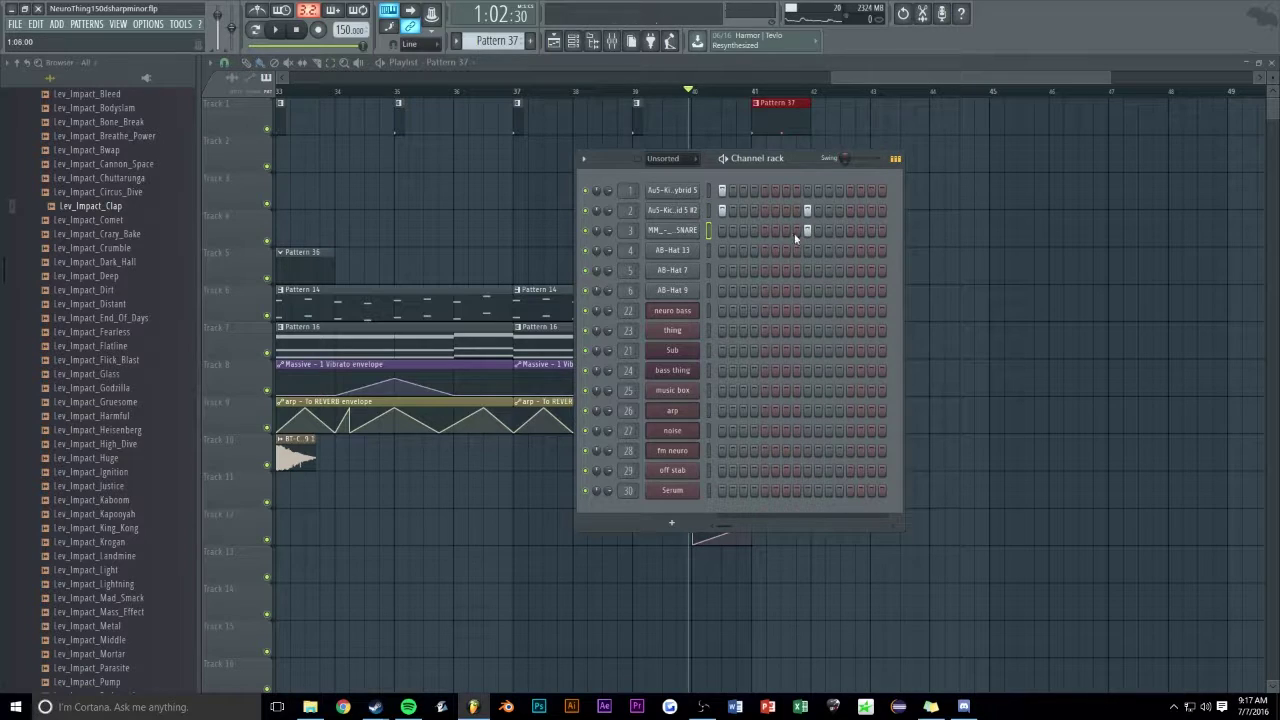
{"action": "left_click", "coordinate": [687, 257]}
{"action": "left_click", "coordinate": [851, 251]}
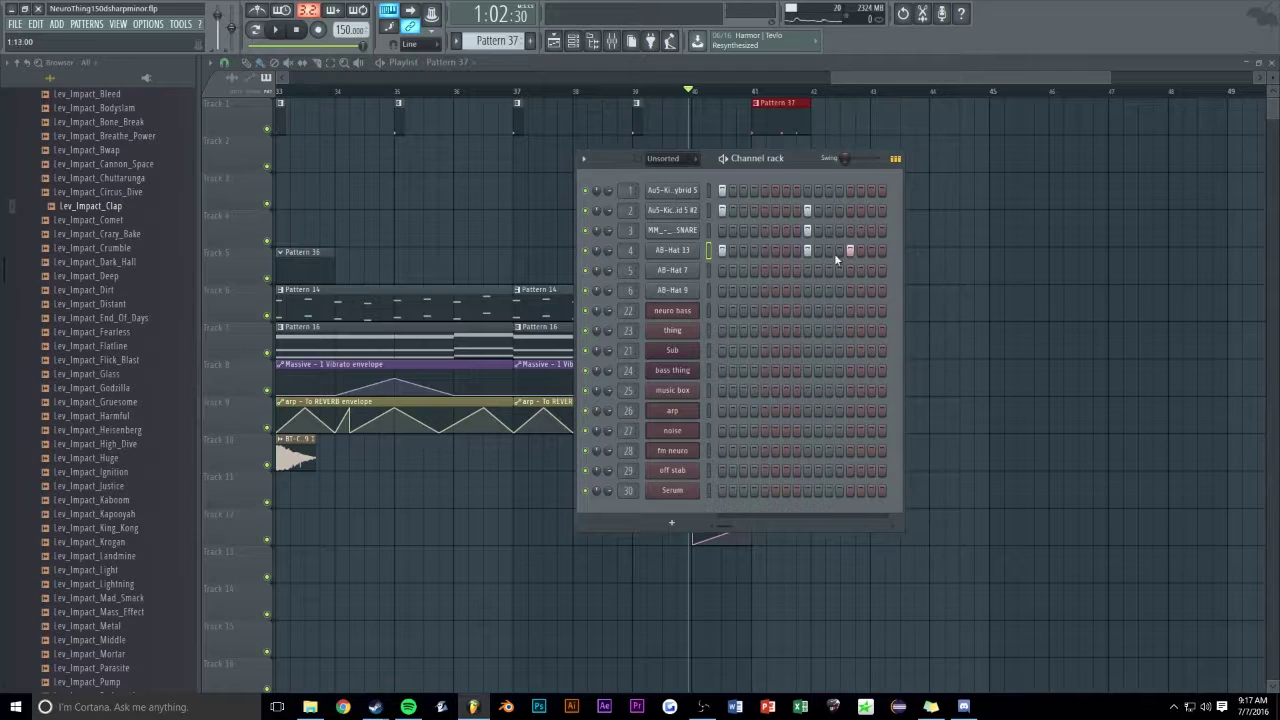
- Add AB-Hat 7 on steps 3, 6 and 7 and AB-Hat 9 on step 5, and play the beat
{"action": "left_click", "coordinate": [775, 270]}
{"action": "left_click", "coordinate": [786, 270]}
{"action": "key", "text": "space"}
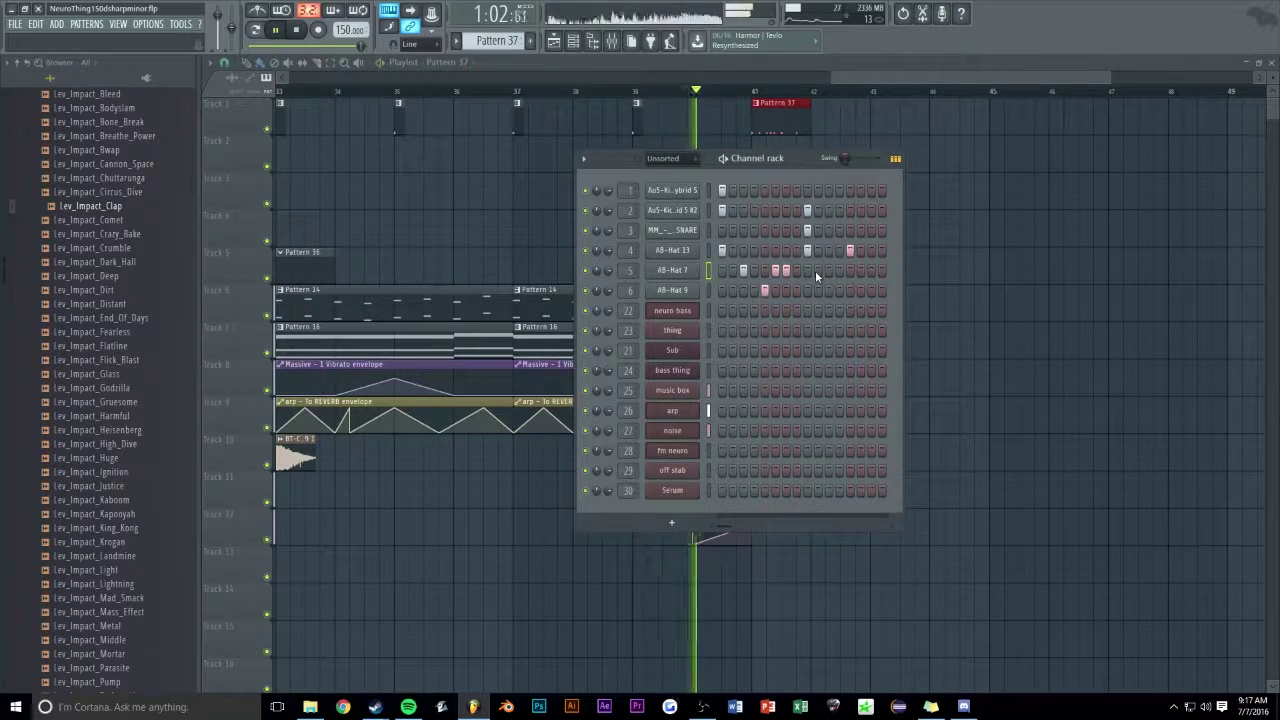
- Close the channel rack and repeat the Pattern 37 drum clip on track 1 through bar 44
{"action": "right_click", "coordinate": [1008, 203]}
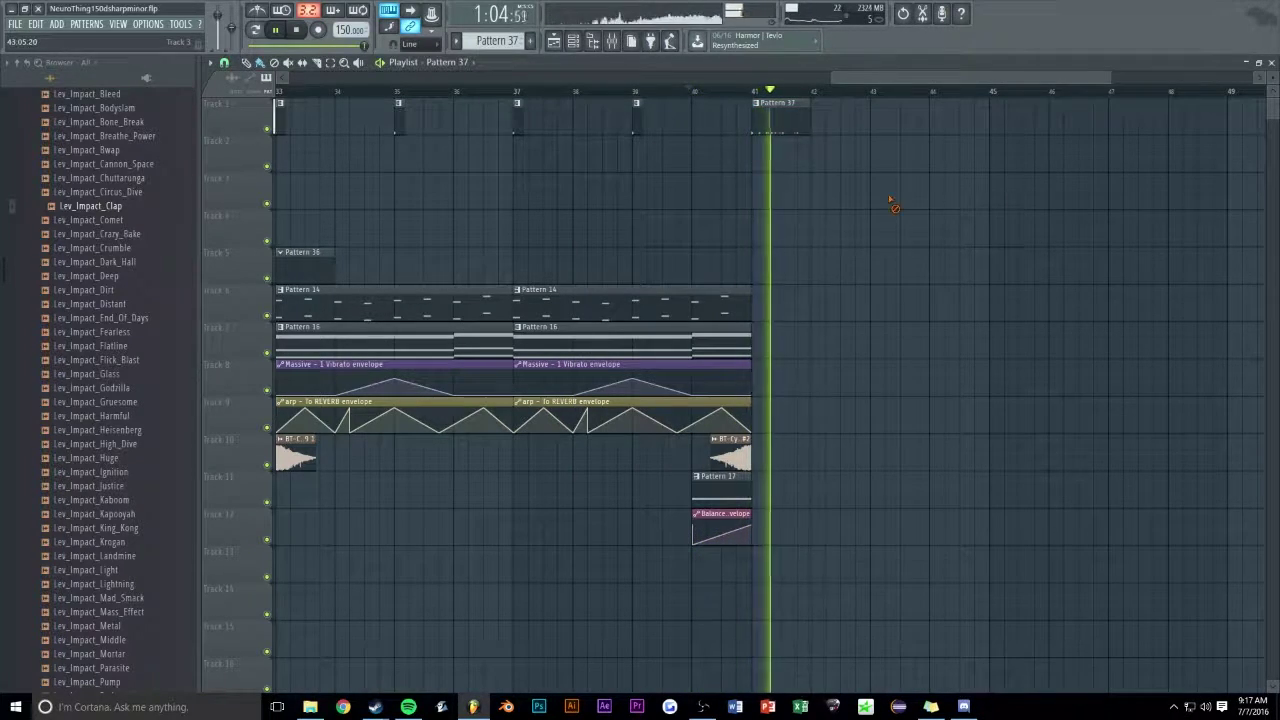
{"action": "key", "text": "ctrl+b"}
{"action": "key", "text": "ctrl+b"}
{"action": "key", "text": "ctrl+b"}
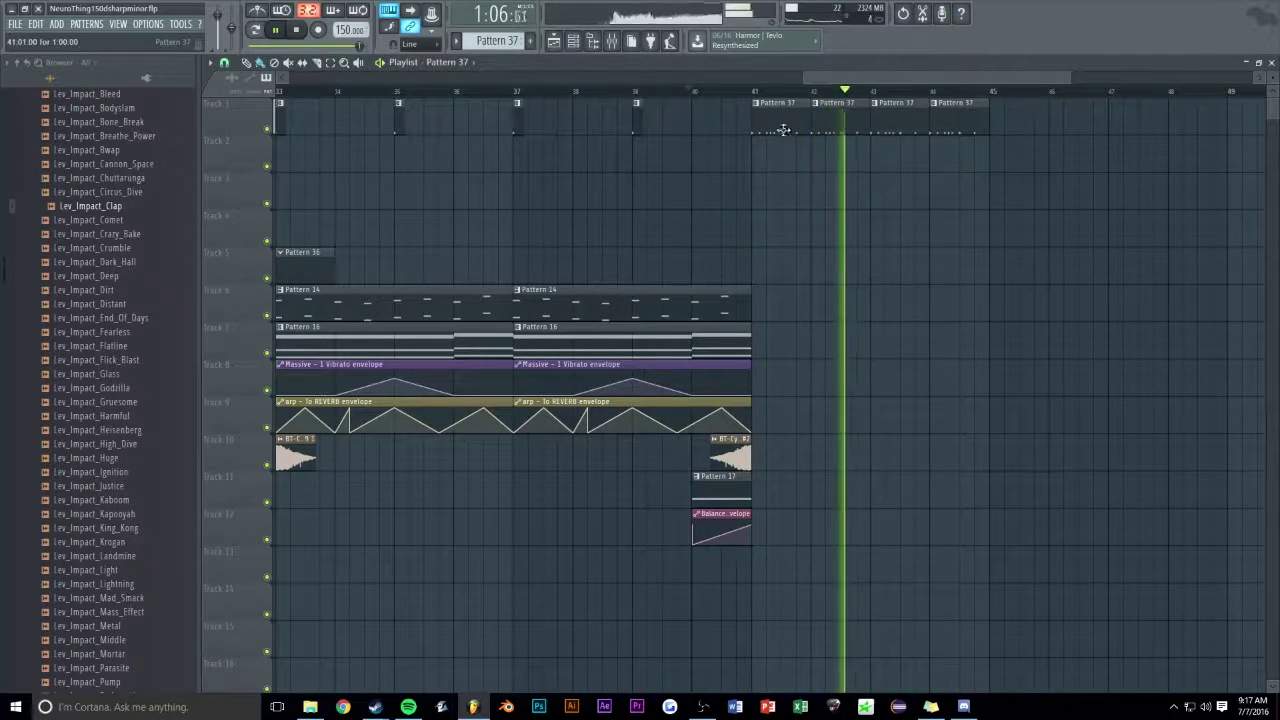
- Remove AB-Hat 13 from step 13 of Pattern 37, and add AB-Hat 7 on steps 11 and 14 and AB-Hat 9 on steps 13 and 15
{"action": "double_click", "coordinate": [785, 132]}
{"action": "left_click", "coordinate": [866, 78]}
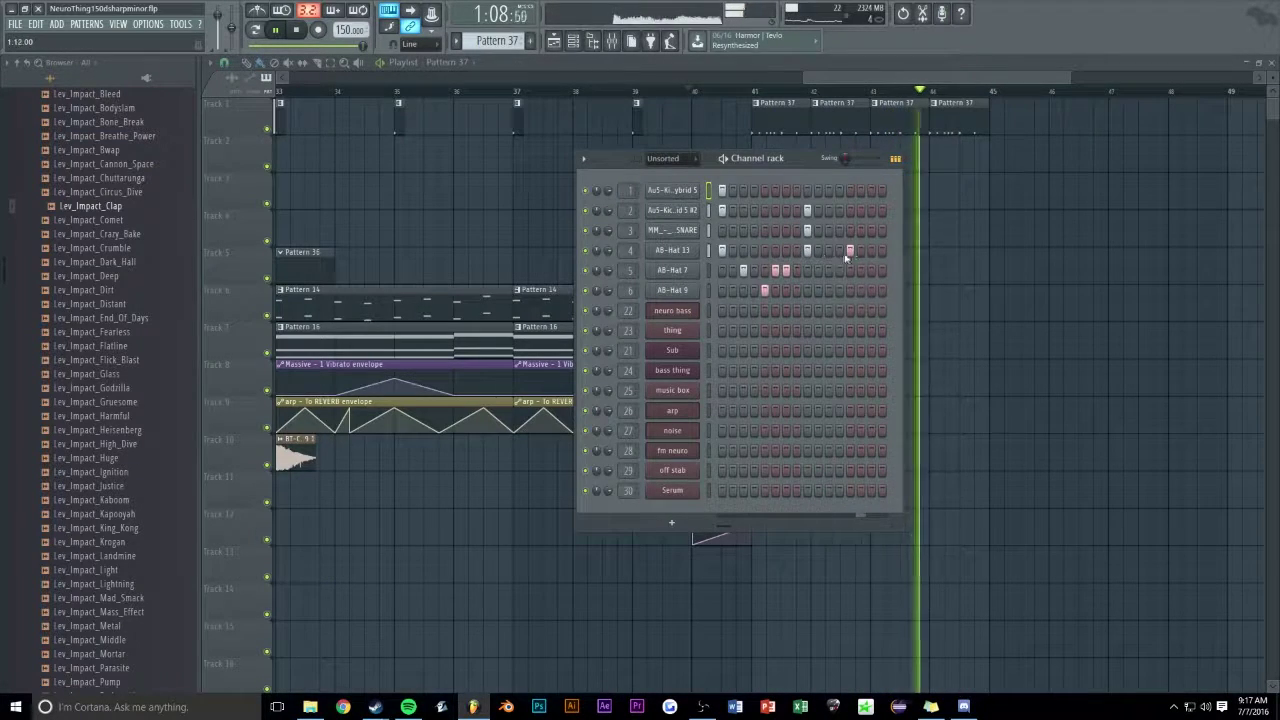
{"action": "key", "text": "space"}
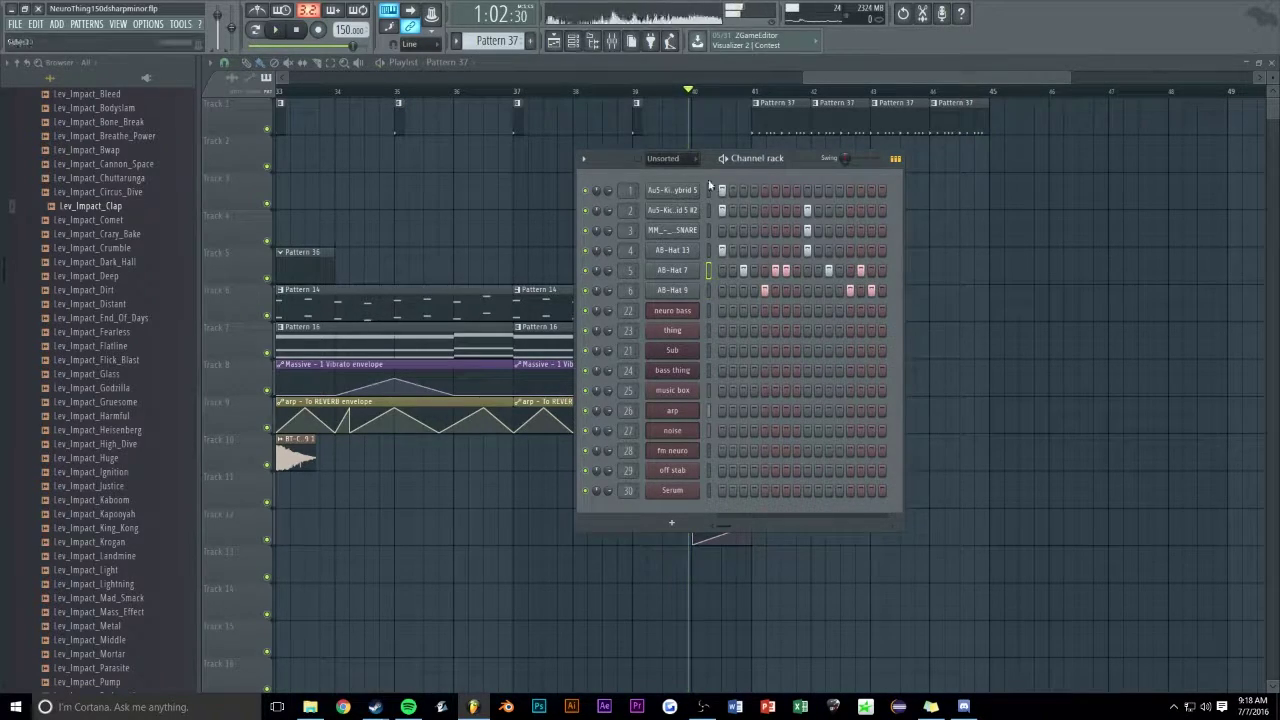
{"action": "right_click", "coordinate": [970, 178]}
- Duplicate the Pattern 14, Pattern 16, vibrato and reverb envelope clips on tracks 6 to 9 across bars 41–48
{"action": "key", "text": "space"}
{"action": "left_click_drag", "start_coordinate": [816, 248], "coordinate": [500, 415]}
{"action": "key", "text": "ctrl+b"}
{"action": "key", "text": "ctrl+b"}
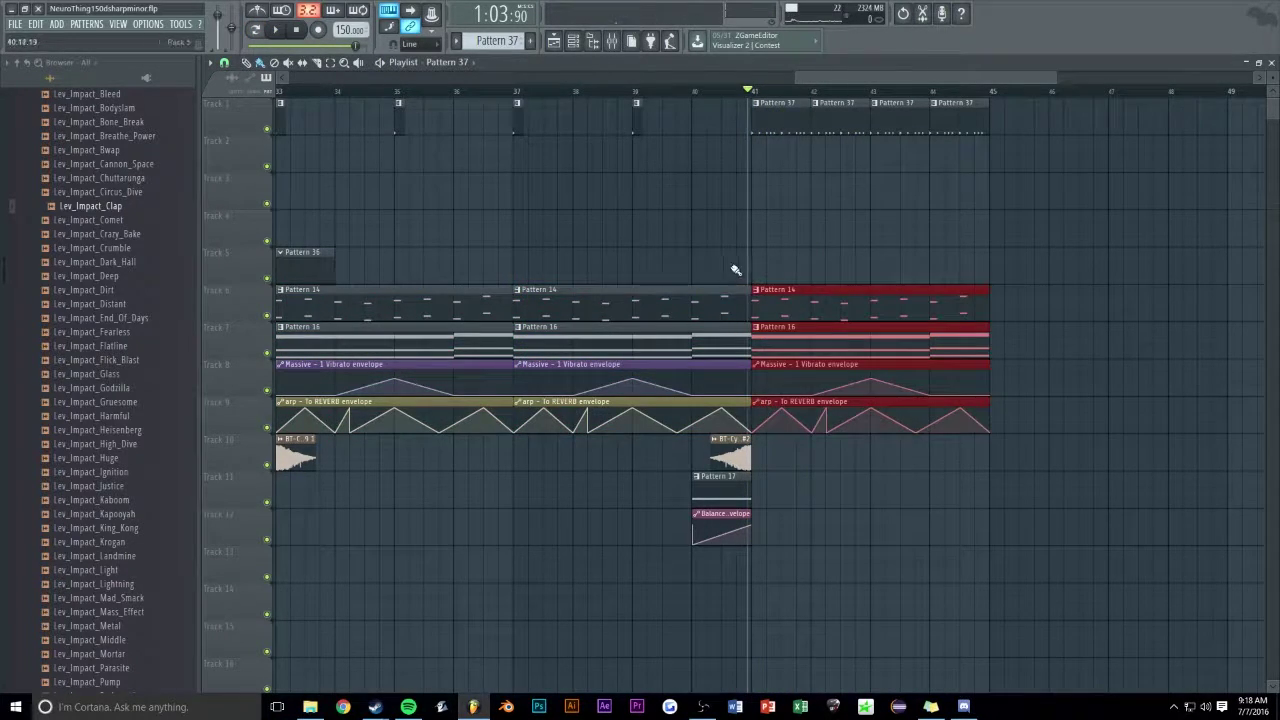
- Duplicate the four Pattern 37 drum clips on track 1 into bars 45–48, and play the section from bar 39
{"action": "left_click_drag", "start_coordinate": [1018, 116], "coordinate": [768, 134]}
{"action": "key", "text": "ctrl+b"}
{"action": "key", "text": "ctrl+d"}
{"action": "key", "text": "space"}
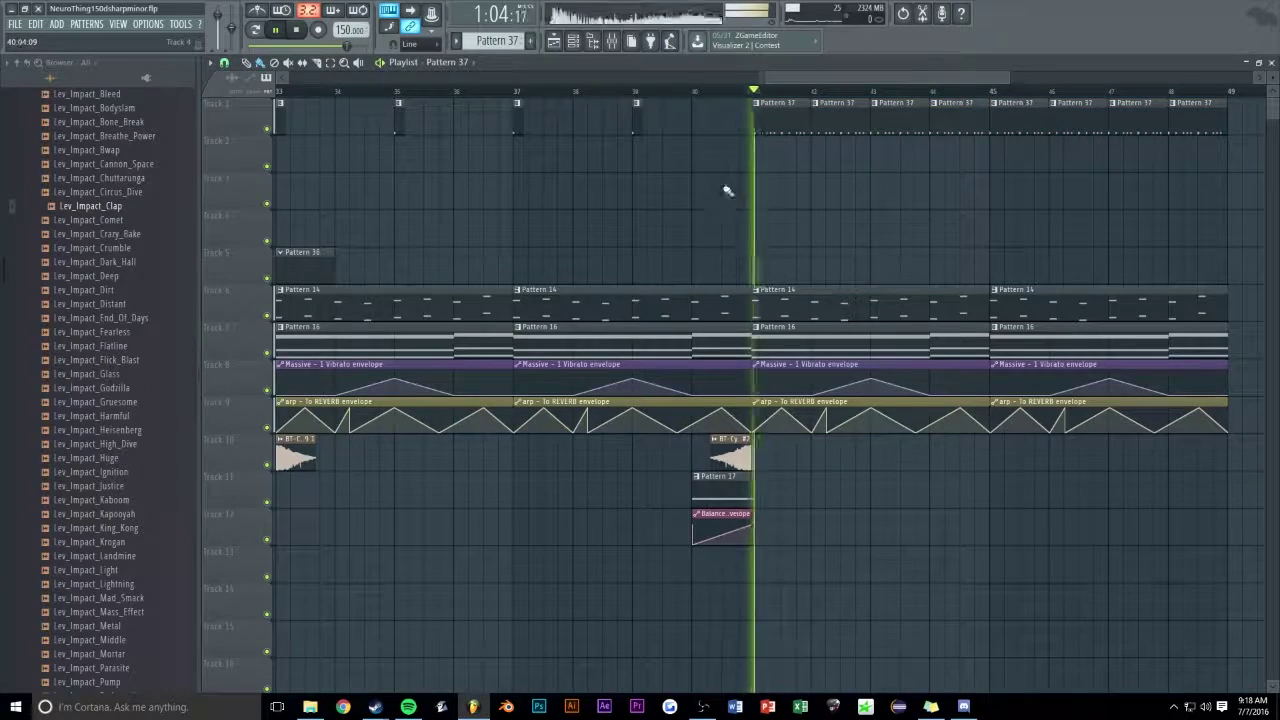
{"action": "scroll", "coordinate": [784, 90], "scroll_direction": "down", "scroll_amount": 2}
{"action": "left_click", "coordinate": [721, 91]}
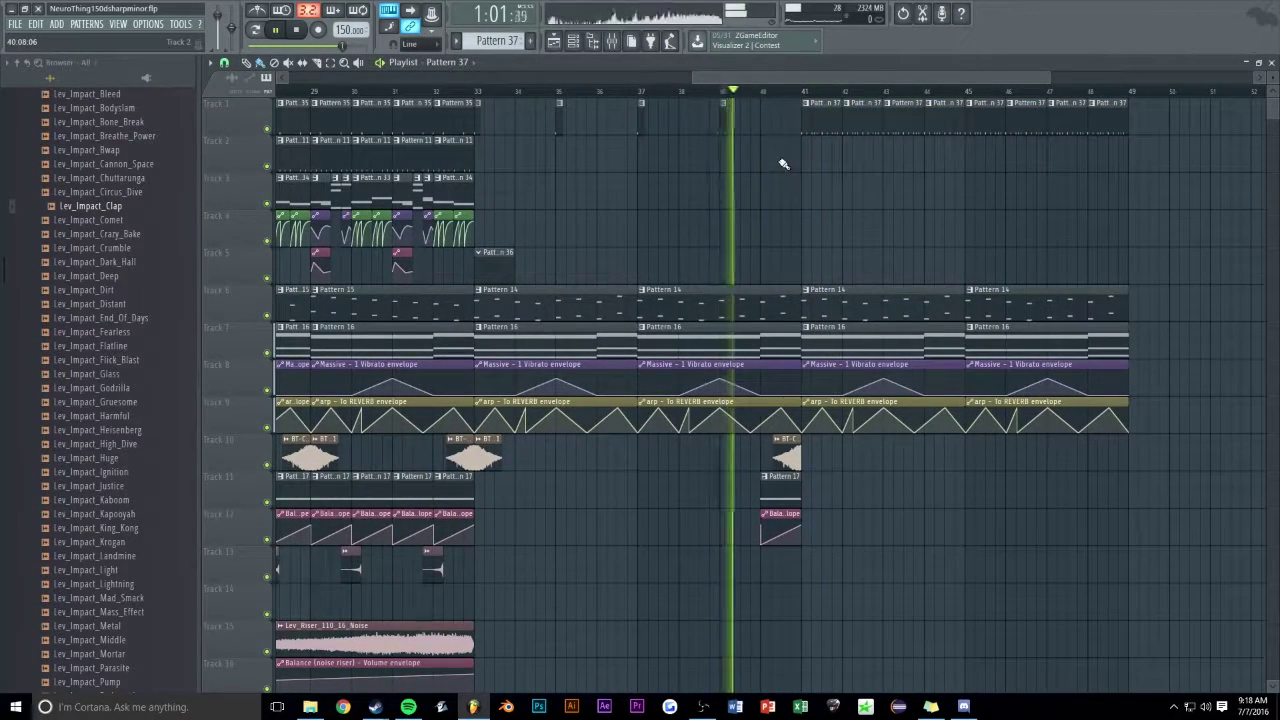
- Repeat the Pattern 17 clip and its noise volume envelope on tracks 11 and 12 from bar 41 onward
{"action": "left_click_drag", "start_coordinate": [828, 490], "coordinate": [769, 540]}
{"action": "key", "text": "ctrl+b"}
{"action": "key", "text": "ctrl+b"}
{"action": "key", "text": "ctrl+b"}
{"action": "key", "text": "ctrl+b"}
{"action": "key", "text": "ctrl+b"}
{"action": "key", "text": "ctrl+b"}
{"action": "key", "text": "ctrl+b"}
{"action": "key", "text": "ctrl+b"}
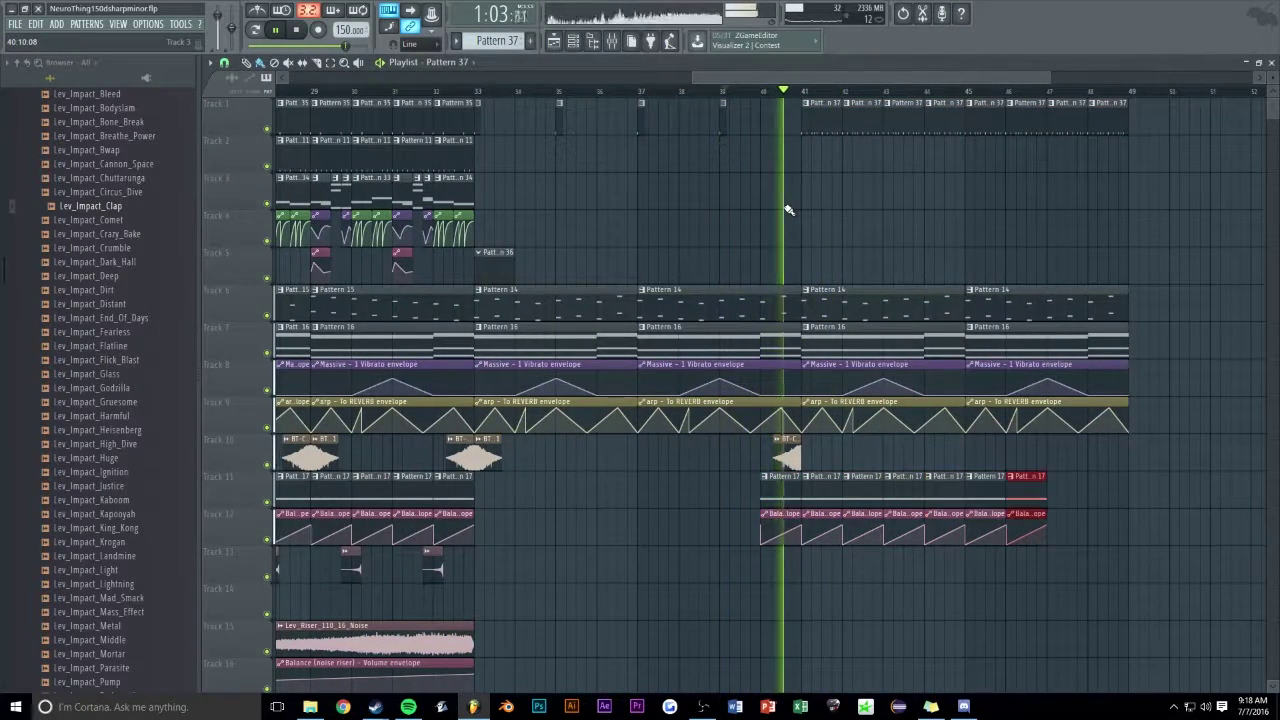
- Extend the Pattern 17 and noise envelope clips through bar 48, and make the bar 41 envelope unique with a curved rise
{"action": "key", "text": "ctrl+d"}
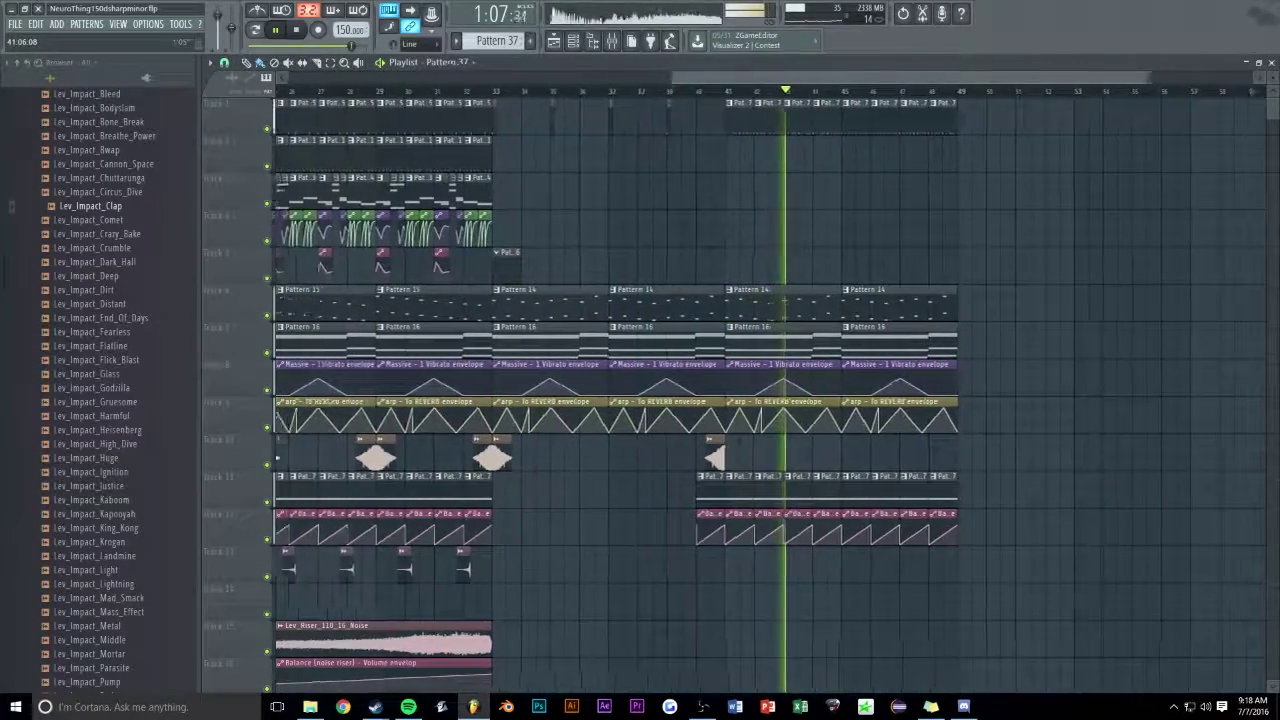
{"action": "scroll", "coordinate": [815, 101], "scroll_direction": "up", "scroll_amount": 3}
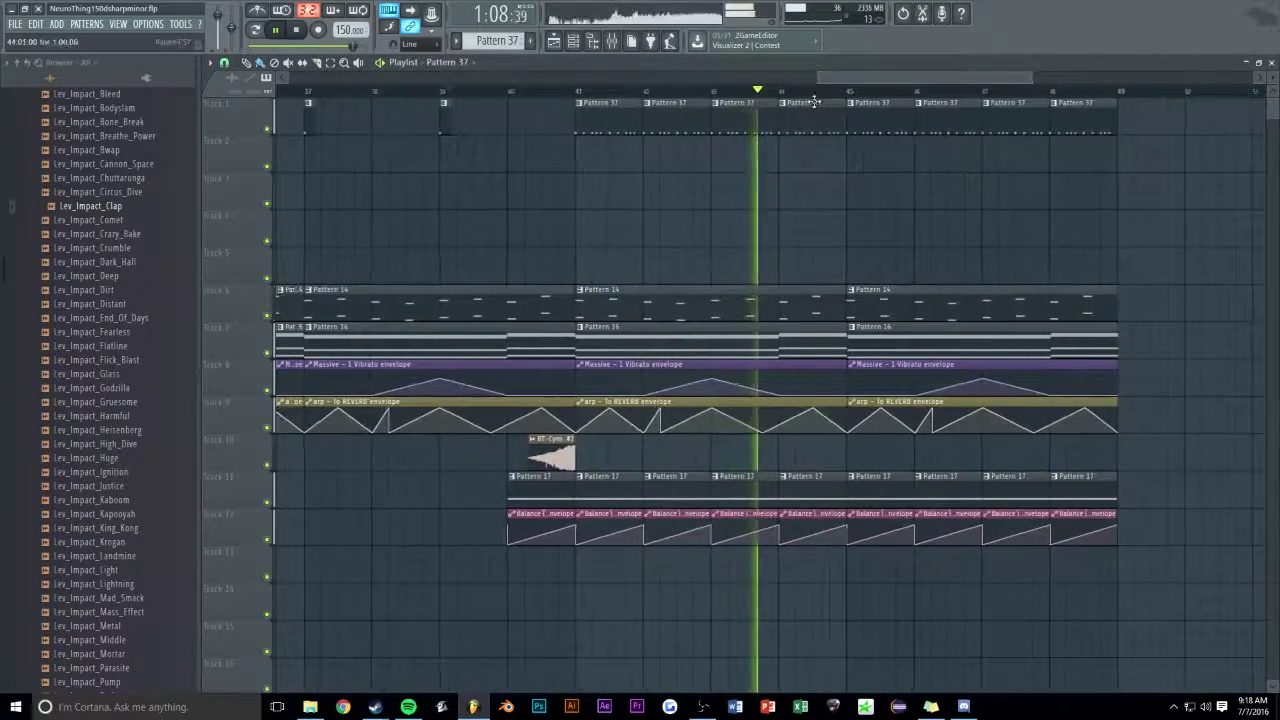
{"action": "left_click", "coordinate": [579, 513]}
{"action": "left_click", "coordinate": [605, 589]}
{"action": "key", "text": "space"}
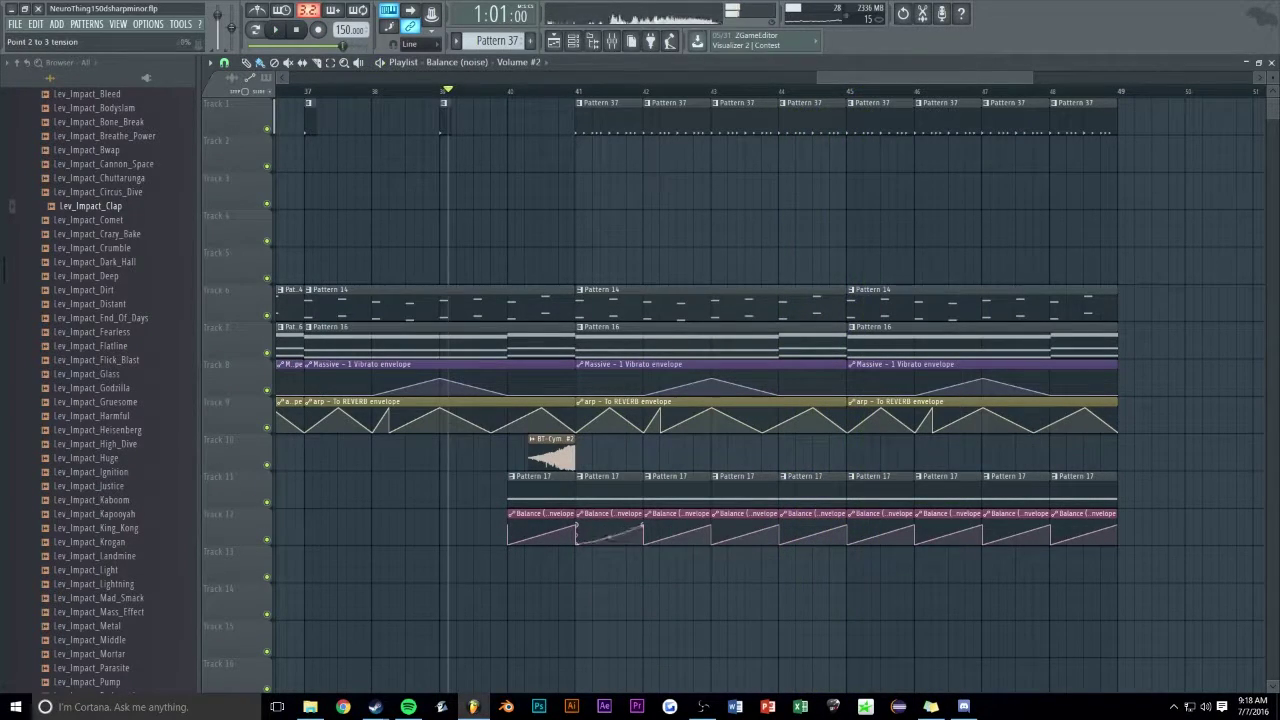
- Replace the noise volume envelopes on track 12 in bars 42–48 with copies of the curved bar 41 envelope
{"action": "left_click_drag", "start_coordinate": [681, 522], "coordinate": [1188, 523]}
{"action": "left_click_drag", "start_coordinate": [903, 526], "coordinate": [630, 532]}
{"action": "key", "text": "ctrl+b"}
{"action": "key", "text": "ctrl+b"}
{"action": "key", "text": "ctrl+b"}
{"action": "key", "text": "ctrl+b"}
{"action": "key", "text": "ctrl+b"}
{"action": "key", "text": "ctrl+b"}
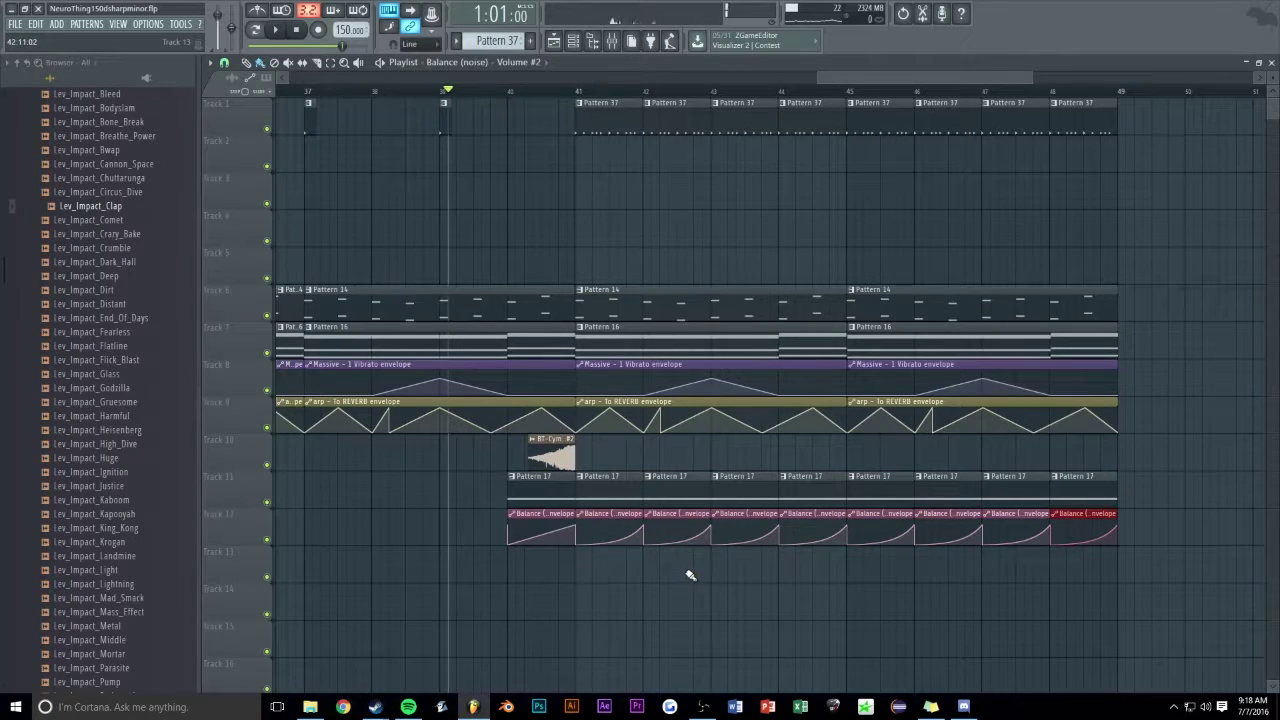
- Play the section from bar 39 to the end of bar 48 to hear the curved noise envelopes
{"action": "key", "text": "space"}
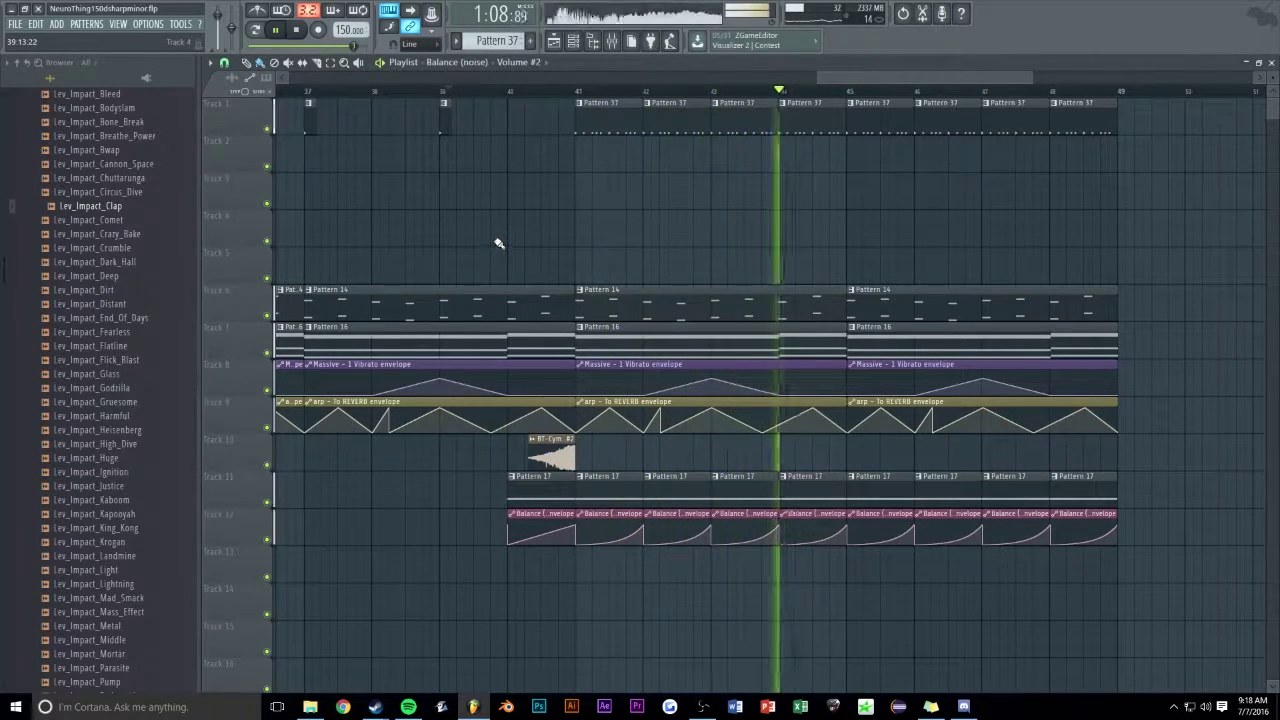
{"action": "scroll", "coordinate": [838, 80], "scroll_direction": "down", "scroll_amount": 2}
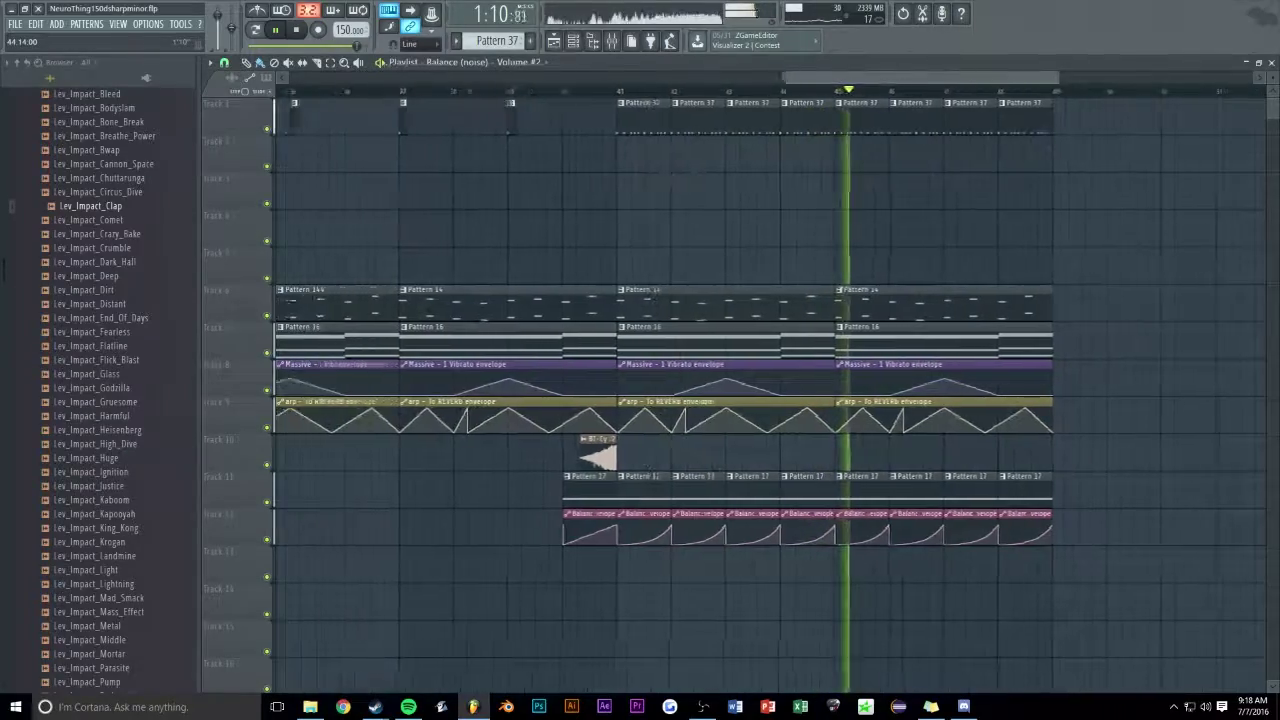
{"action": "scroll", "coordinate": [845, 80], "scroll_direction": "down", "scroll_amount": 3}
{"action": "scroll", "coordinate": [845, 80], "scroll_direction": "up", "scroll_amount": 1}
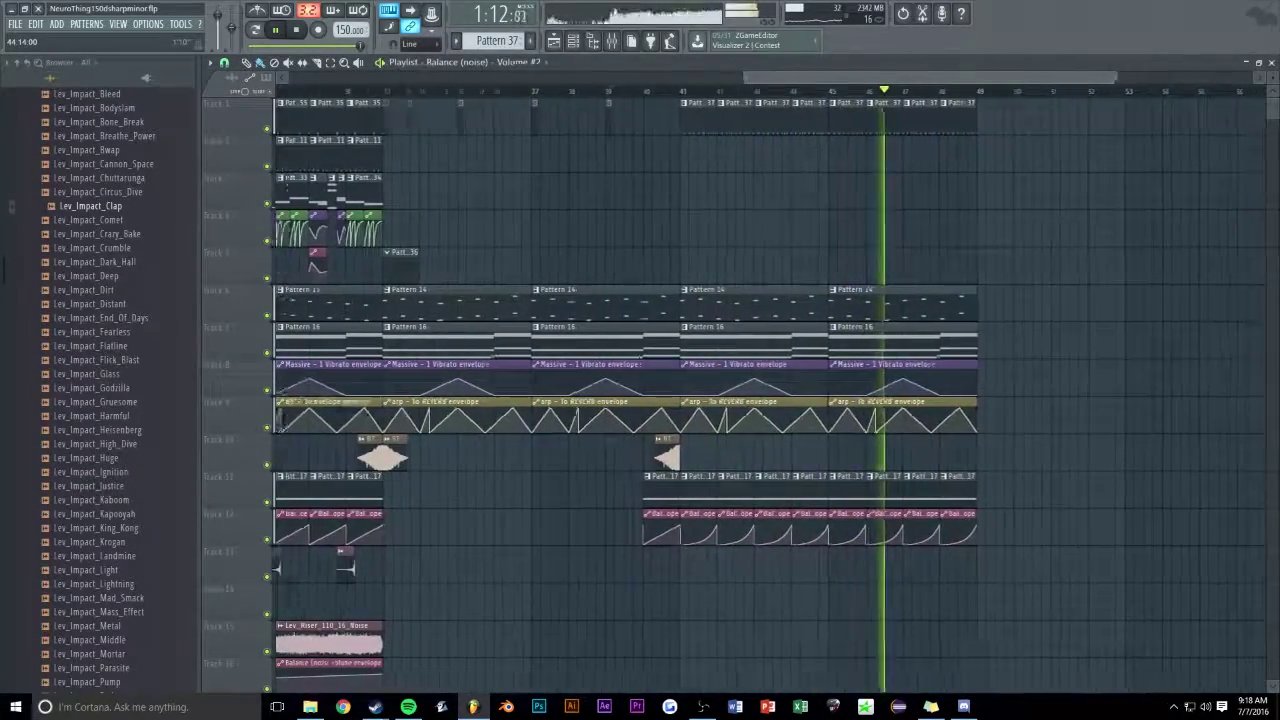
{"action": "scroll", "coordinate": [845, 80], "scroll_direction": "up", "scroll_amount": 3}
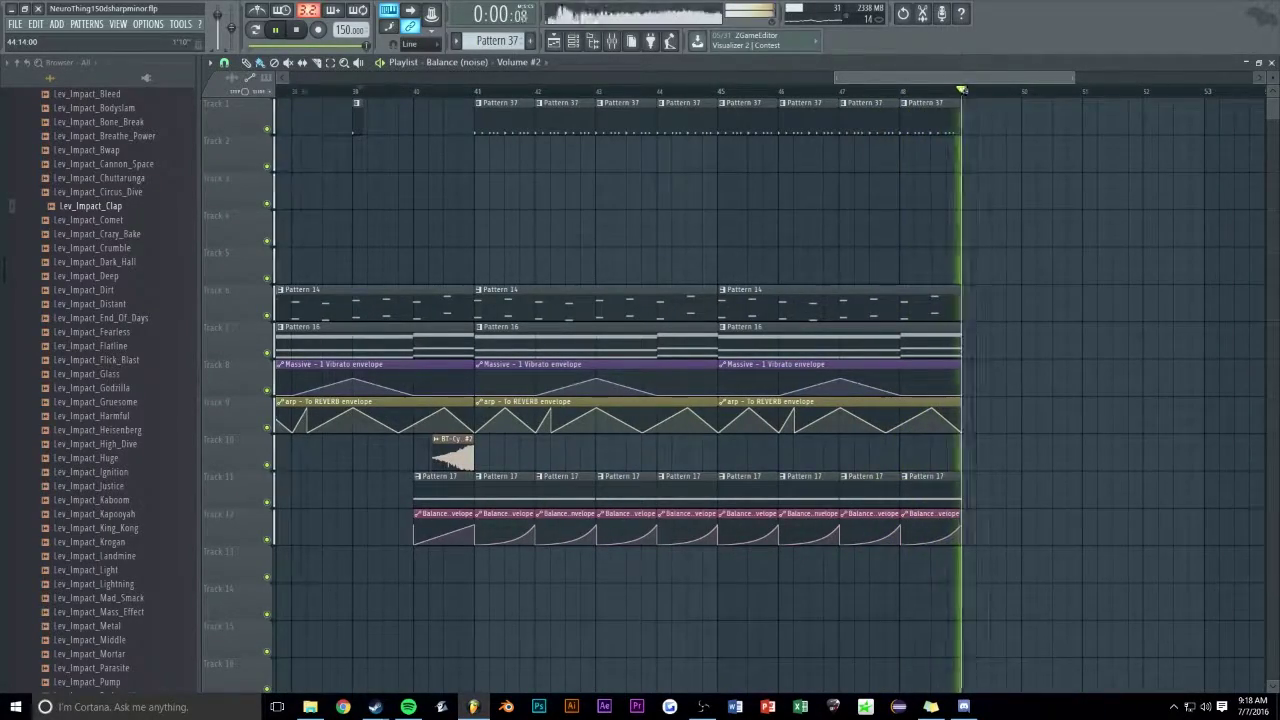
{"action": "key", "text": "space"}
- Play the song from the beginning and review the clips on all tracks of the arrangement
{"action": "scroll", "coordinate": [845, 80], "scroll_direction": "down", "scroll_amount": 5}
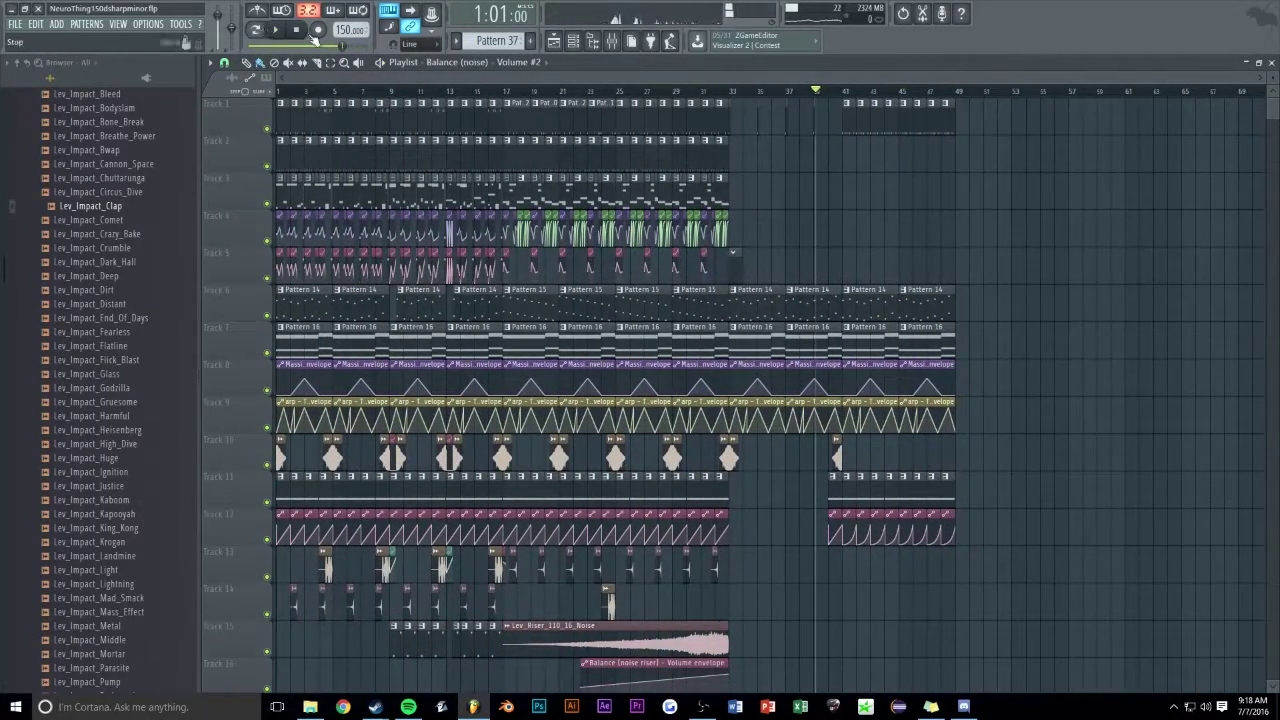
{"action": "left_click", "coordinate": [315, 33]}
{"action": "left_click", "coordinate": [783, 216]}
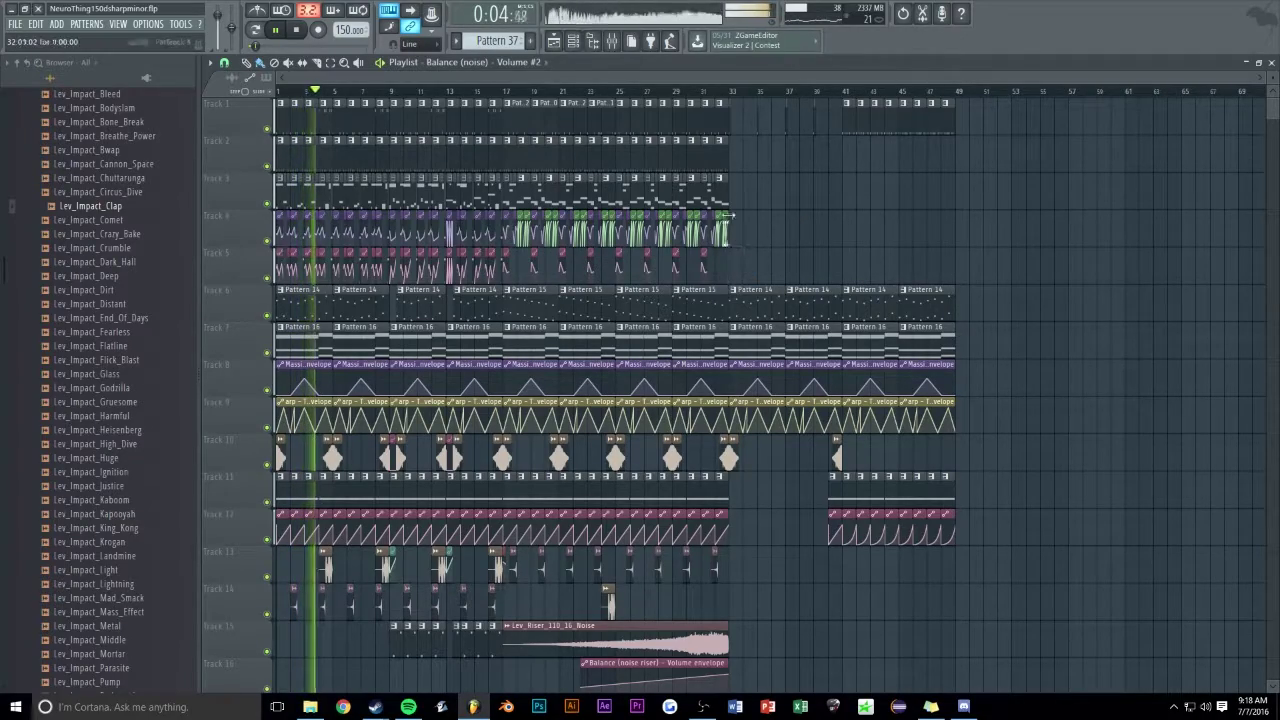
{"action": "scroll", "coordinate": [724, 72], "scroll_direction": "up", "scroll_amount": 3}
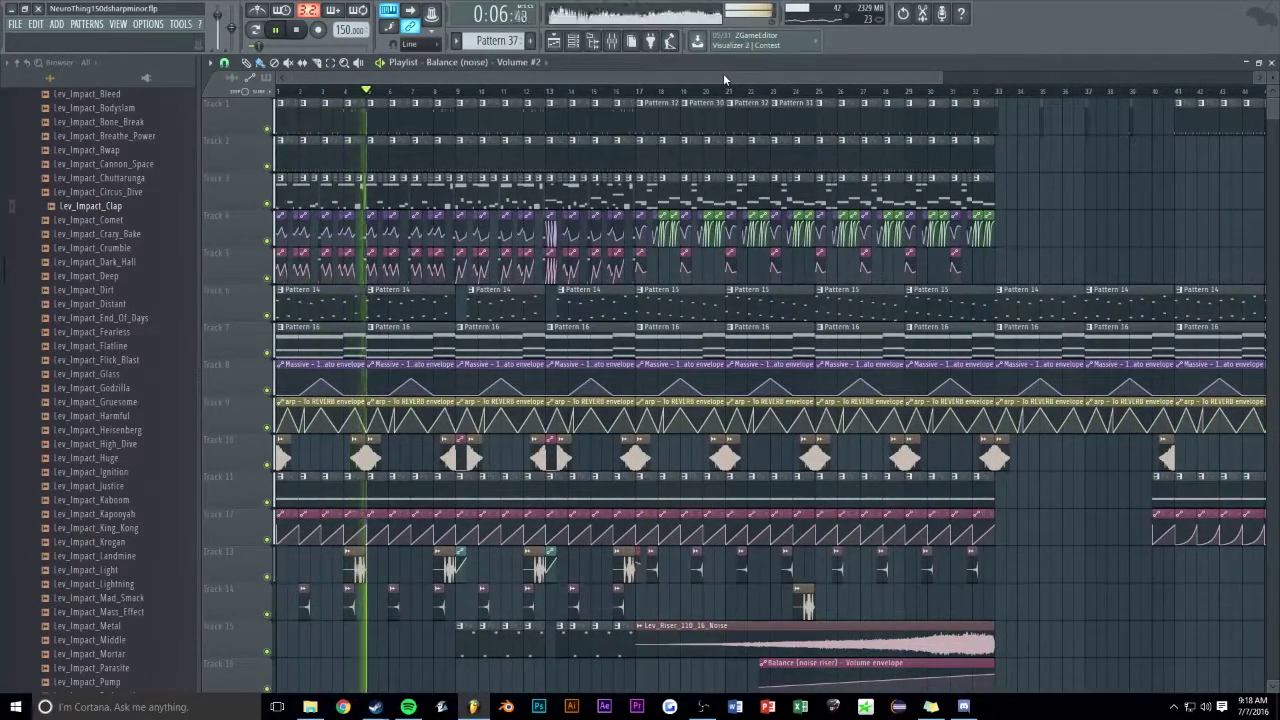
{"action": "scroll", "coordinate": [722, 73], "scroll_direction": "down", "scroll_amount": 4}
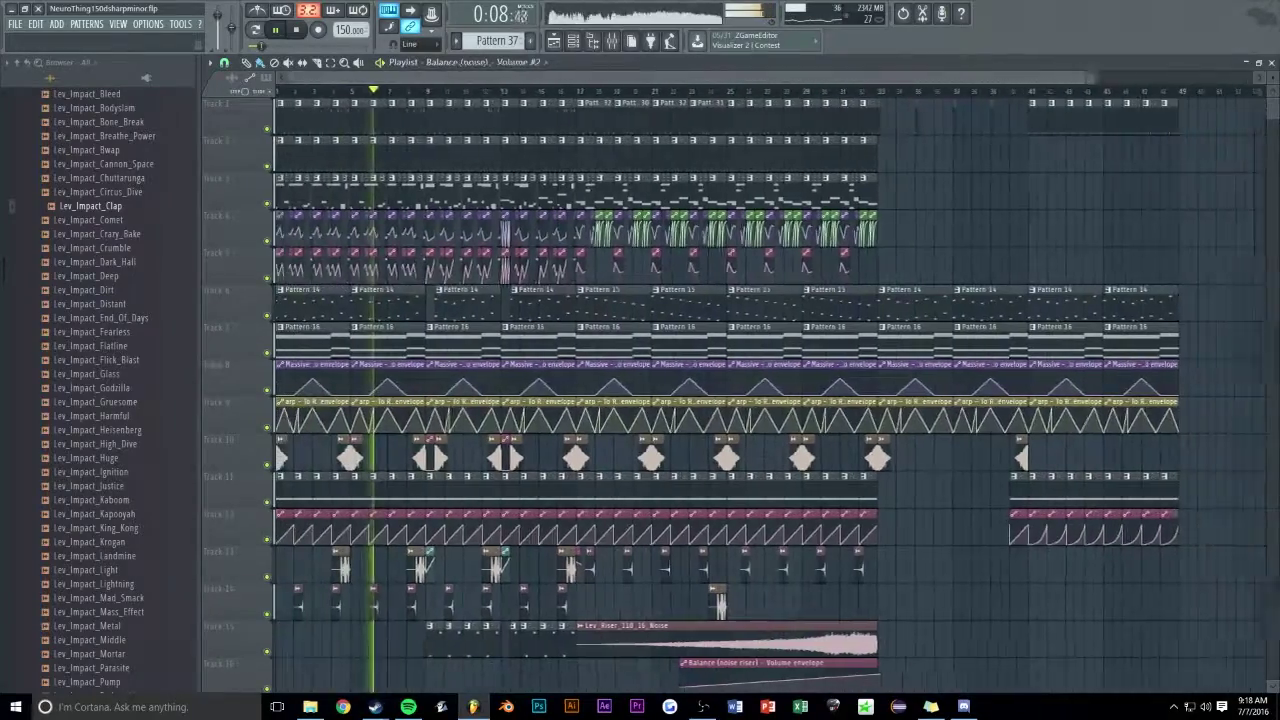
{"action": "scroll", "coordinate": [849, 206], "scroll_direction": "down", "scroll_amount": 5}
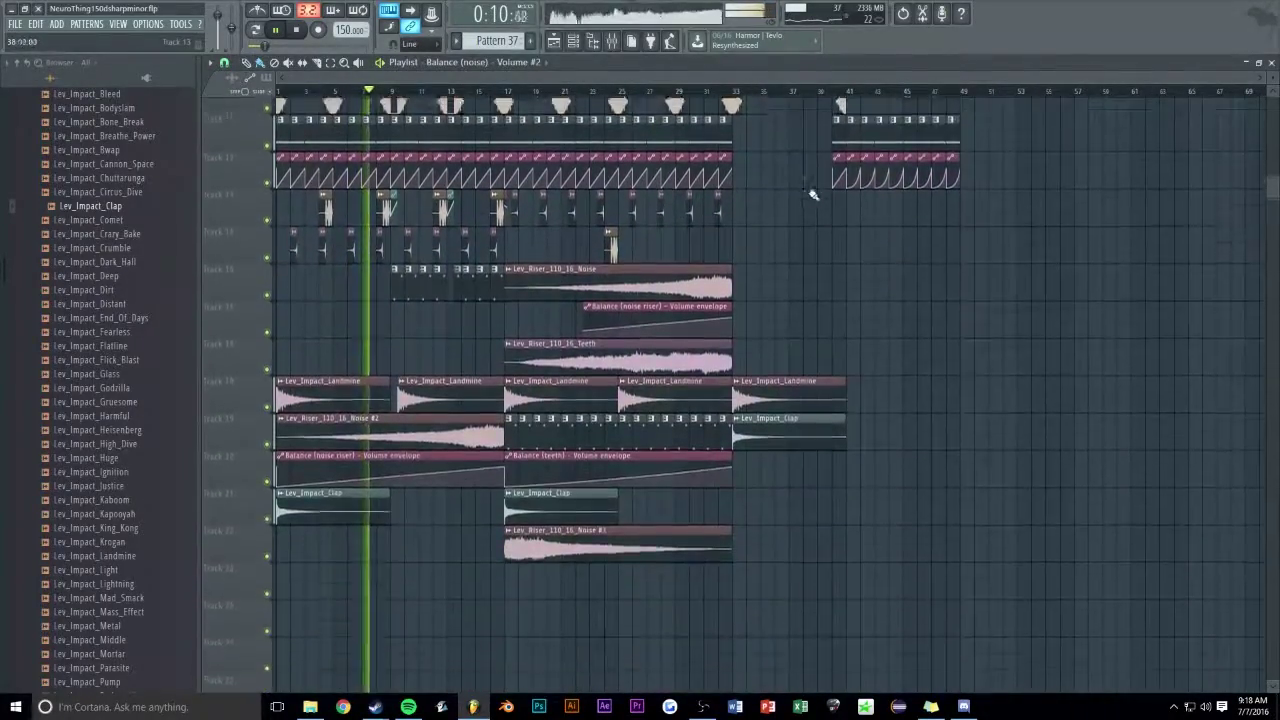
{"action": "scroll", "coordinate": [790, 300], "scroll_direction": "up", "scroll_amount": 5}
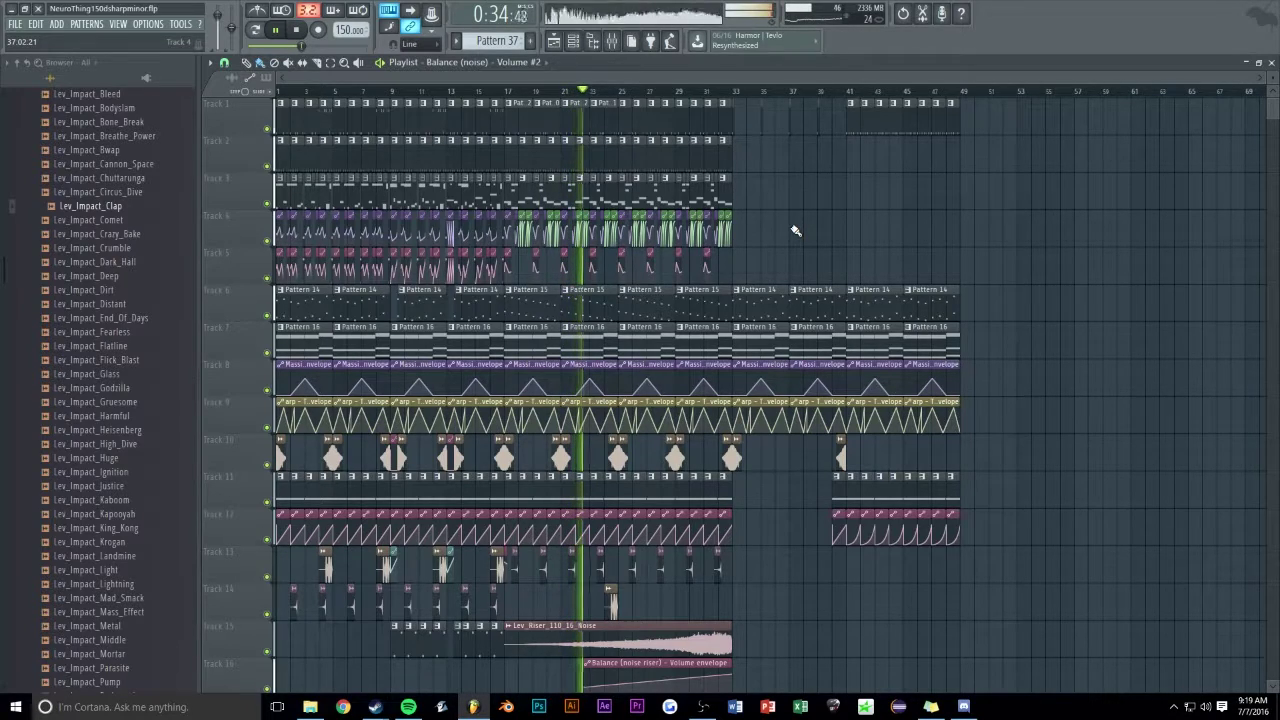
{"action": "scroll", "coordinate": [640, 360], "scroll_direction": "down", "scroll_amount": 6}
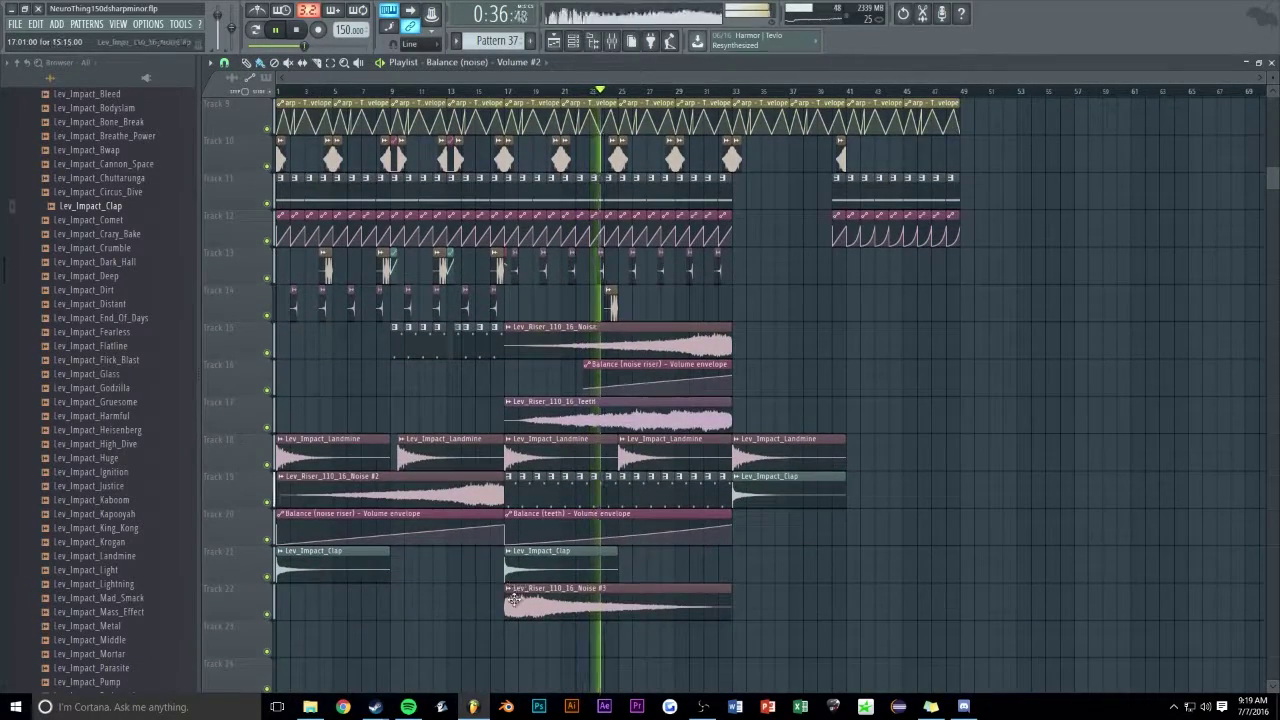
- Select the Lev_Riser_110_16_Noise #3 clip on track 22 and restart playback around bar 17
{"action": "right_click", "coordinate": [507, 547]}
{"action": "left_click", "coordinate": [530, 615]}
{"action": "left_click", "coordinate": [744, 396]}
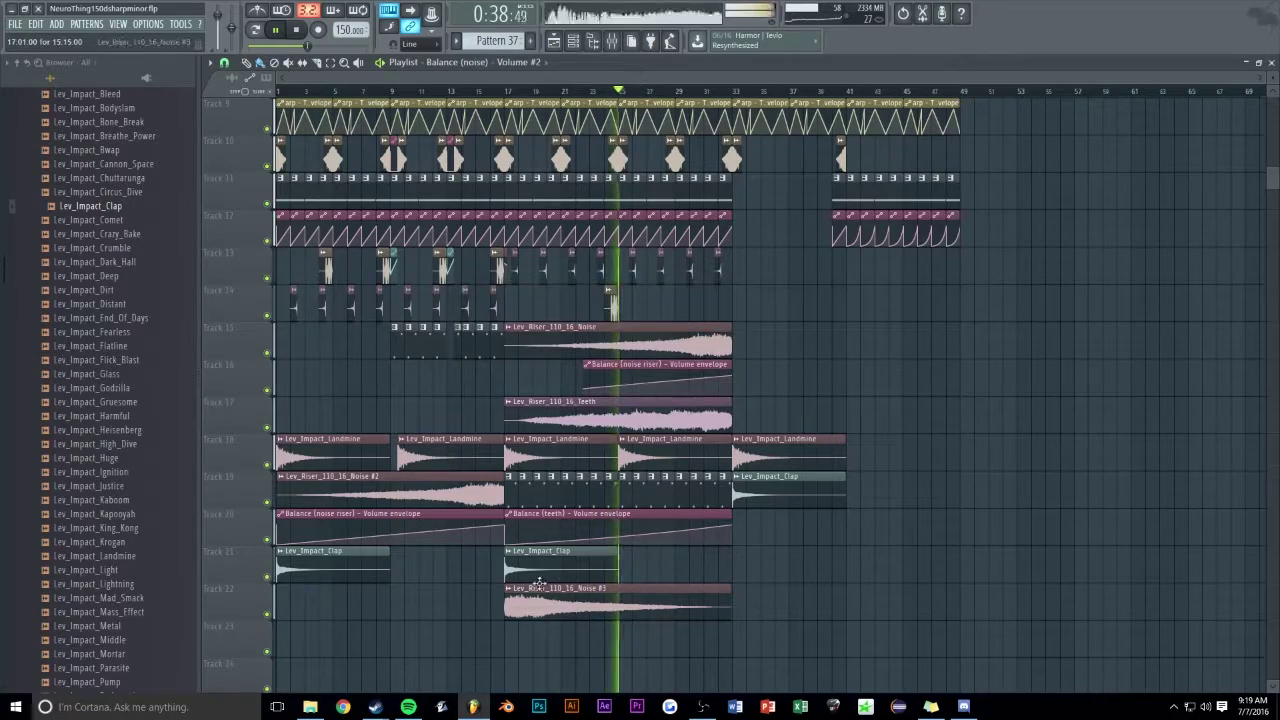
{"action": "double_click", "coordinate": [538, 587]}
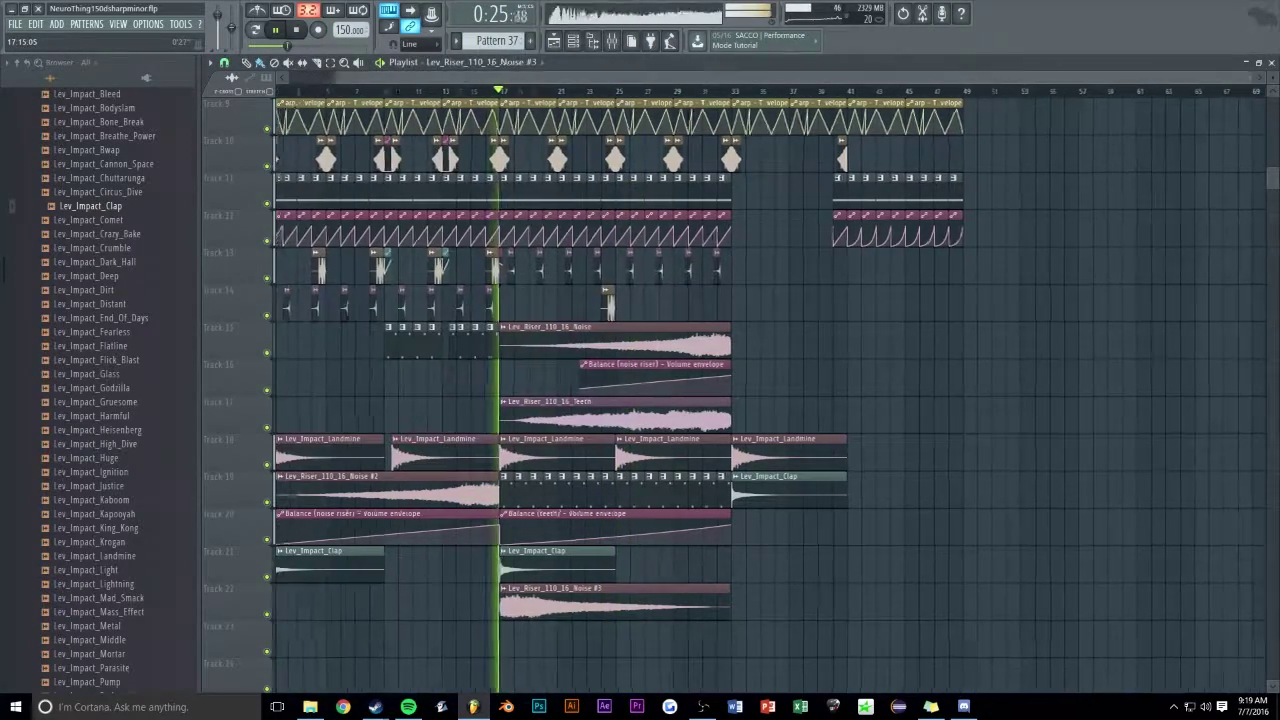
- Listen through the arrangement from bar 17 into the new section after bar 41, and save the project
{"action": "scroll", "coordinate": [750, 380], "scroll_direction": "up", "scroll_amount": 2}
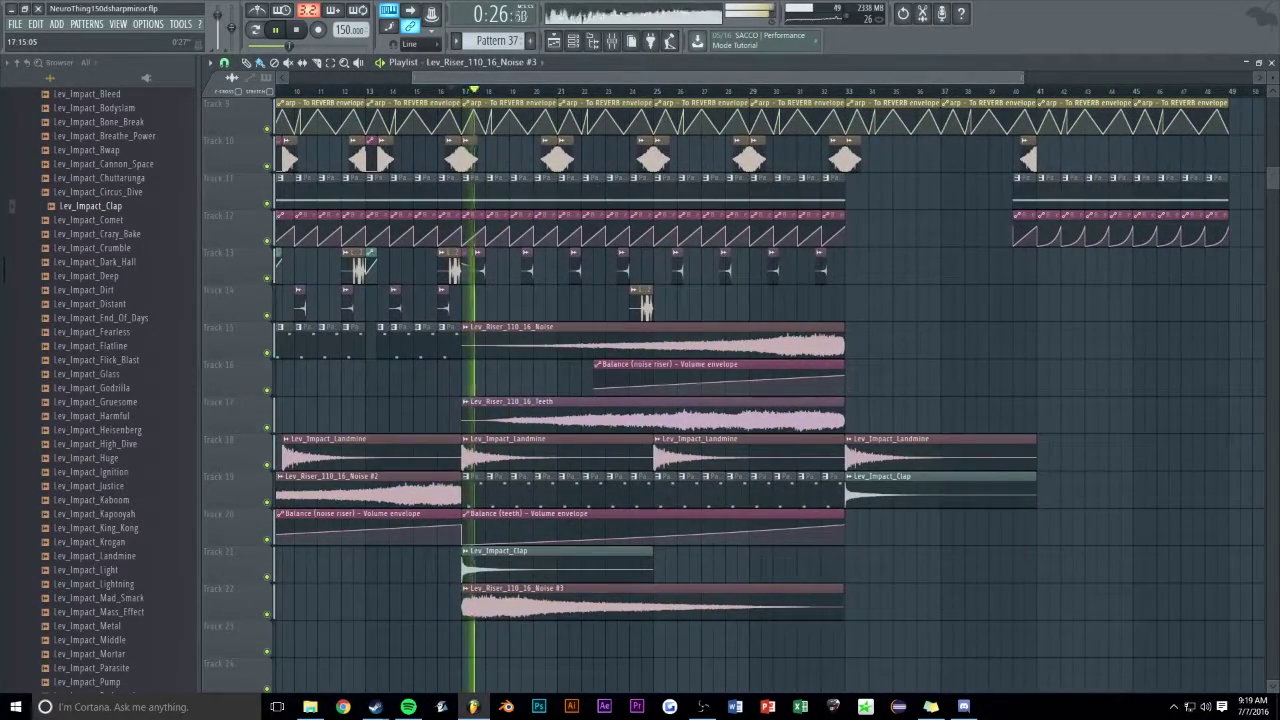
{"action": "scroll", "coordinate": [524, 86], "scroll_direction": "down", "scroll_amount": 3}
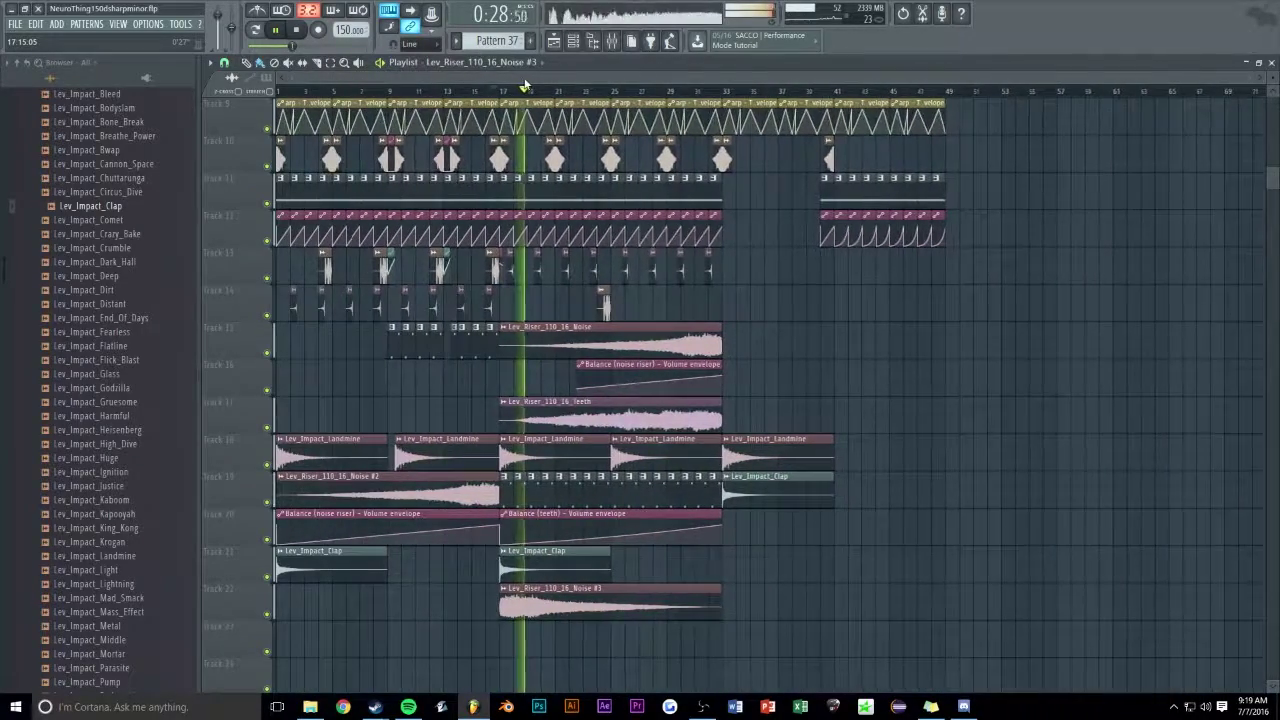
{"action": "scroll", "coordinate": [524, 86], "scroll_direction": "down", "scroll_amount": 1}
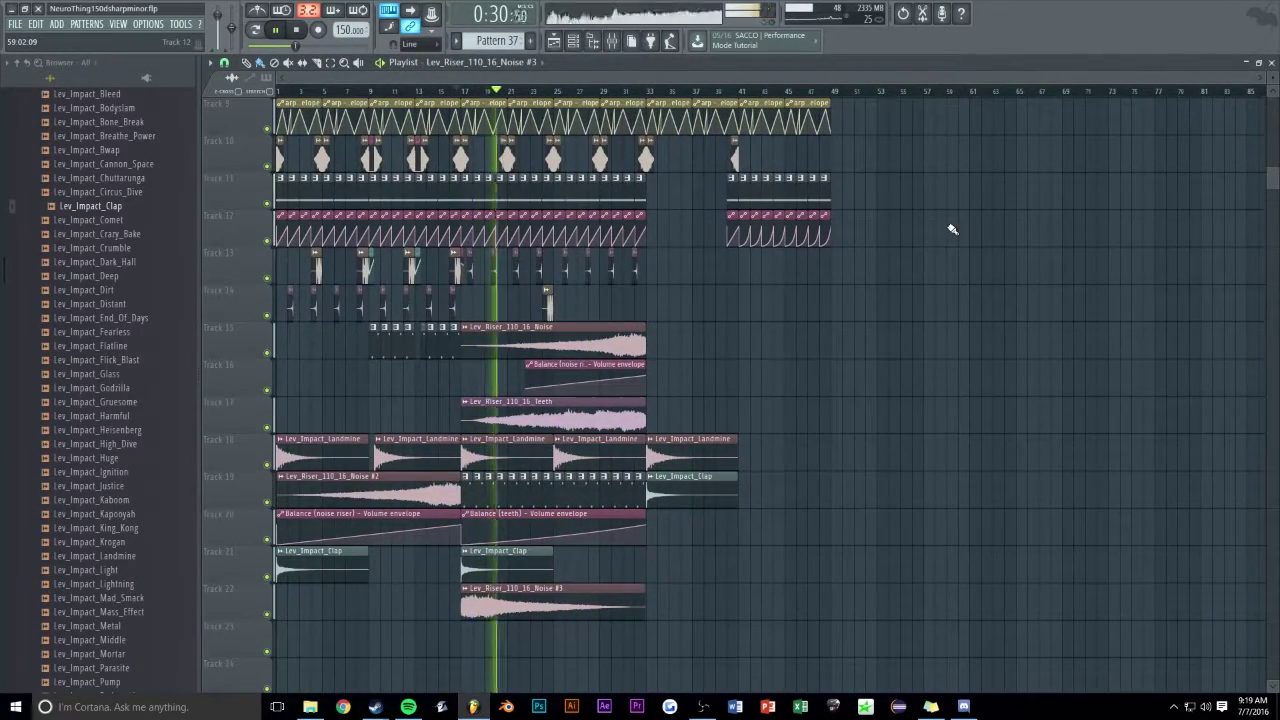
{"action": "scroll", "coordinate": [952, 229], "scroll_direction": "up", "scroll_amount": 5}
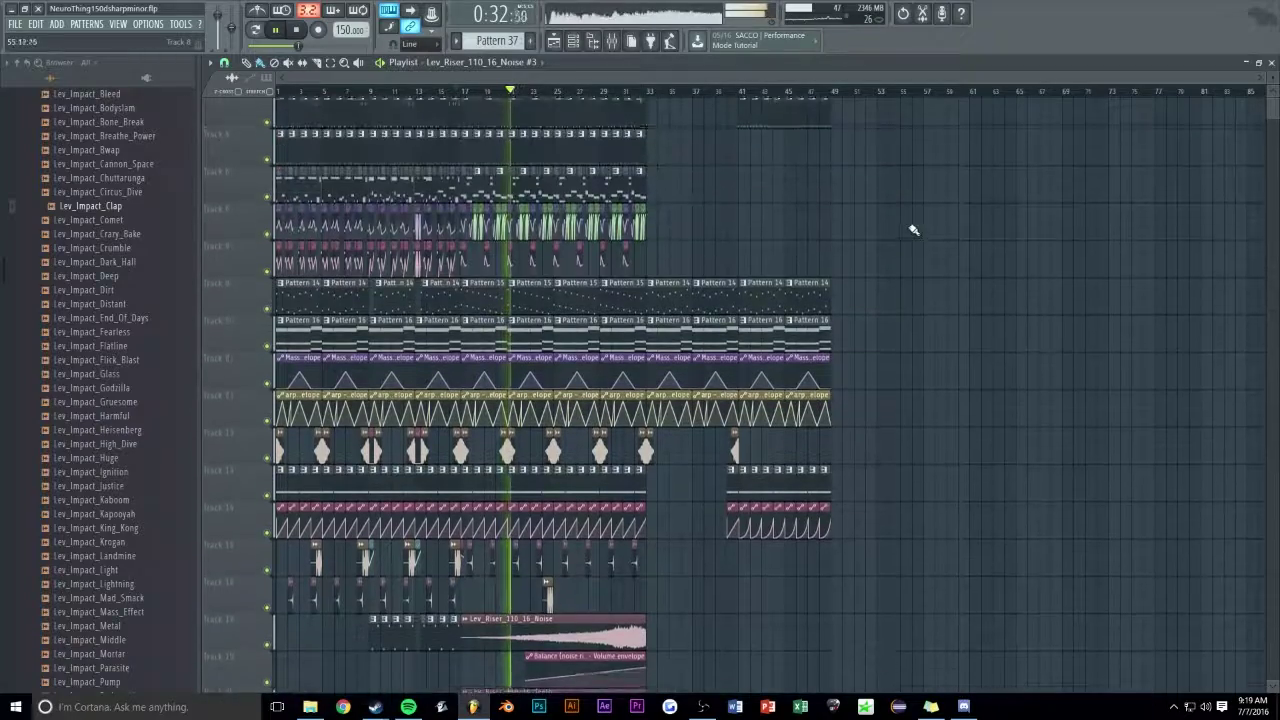
{"action": "scroll", "coordinate": [883, 219], "scroll_direction": "down", "scroll_amount": 3}
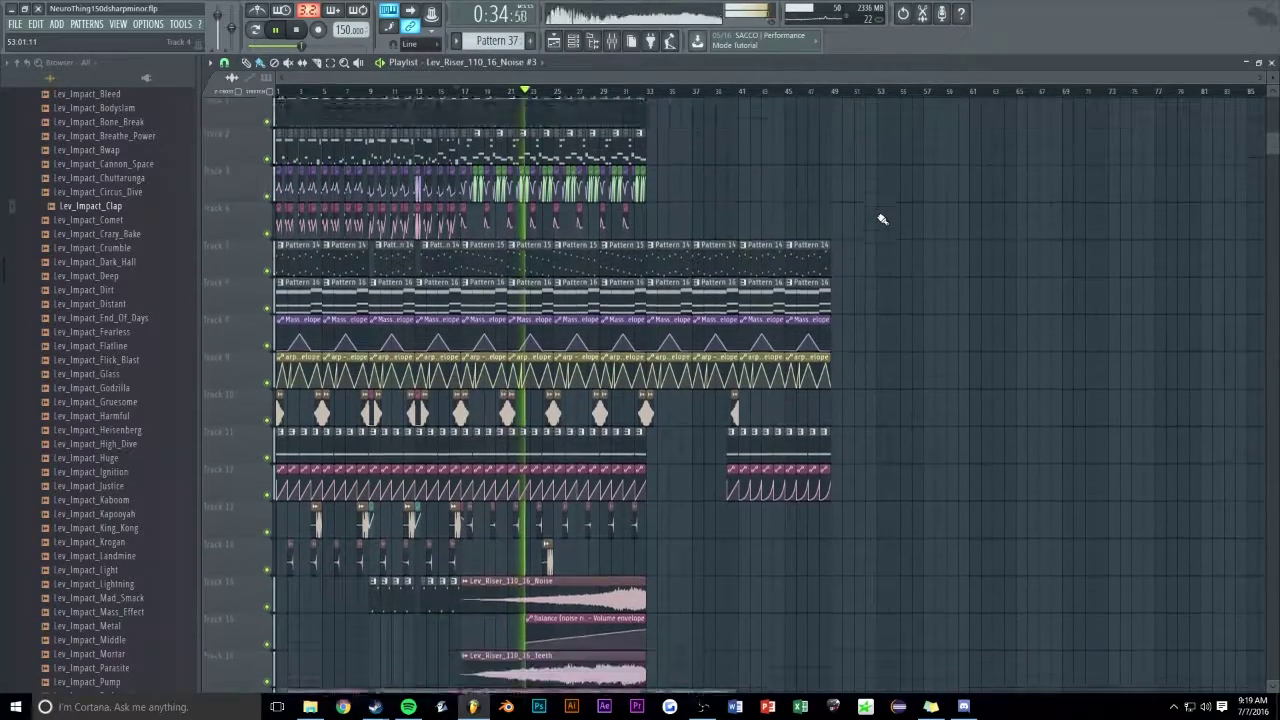
{"action": "scroll", "coordinate": [888, 219], "scroll_direction": "up", "scroll_amount": 3}
{"action": "key", "text": "ctrl+s"}
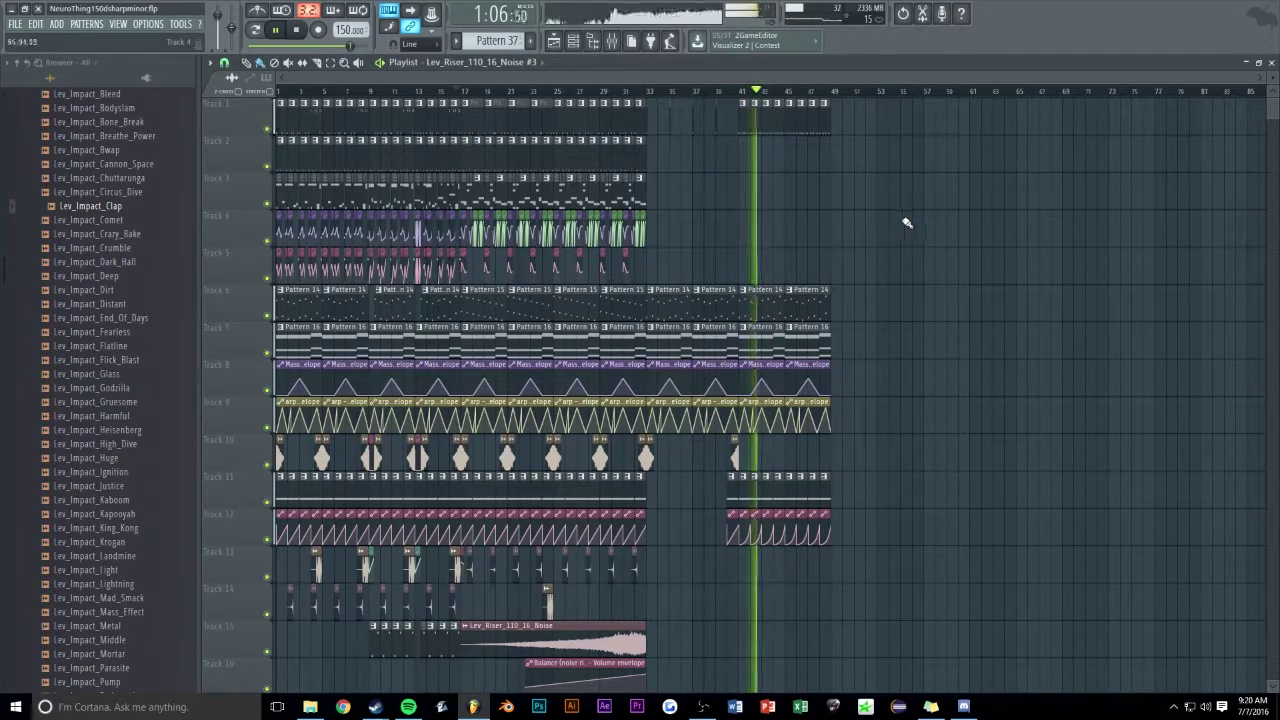
- Place a clip of a new Pattern 38 on track 5 at bar 41 and show the Unsorted channels in its channel rack
{"action": "left_click_drag", "start_coordinate": [915, 78], "coordinate": [920, 215]}
{"action": "key", "text": "space"}
{"action": "key", "text": "F4"}
{"action": "key", "text": "Return"}
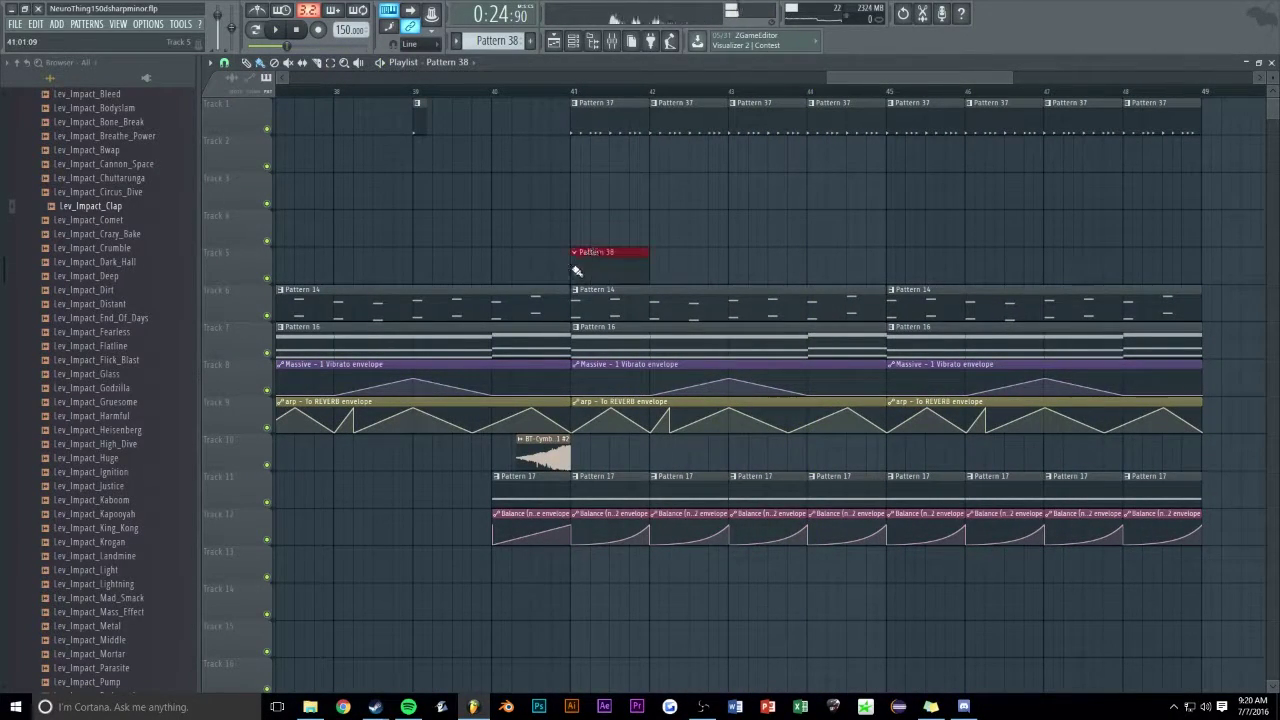
{"action": "double_click", "coordinate": [620, 249]}
{"action": "left_click", "coordinate": [688, 167]}
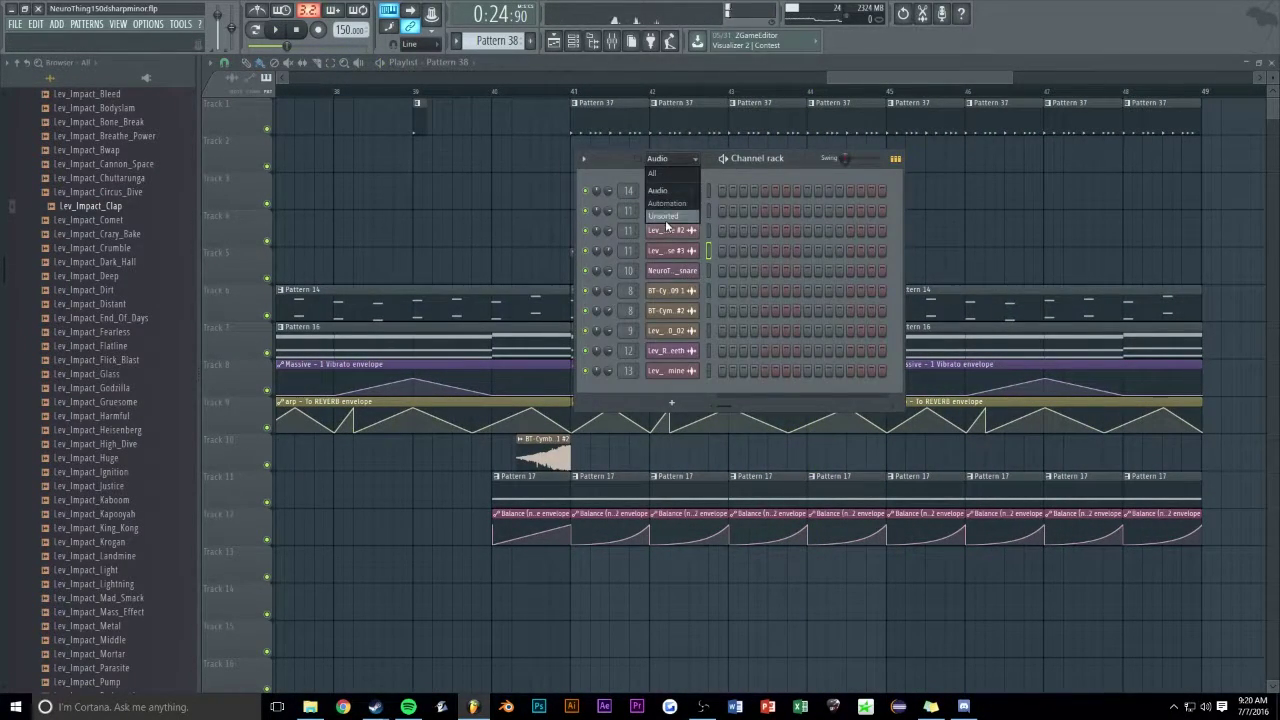
{"action": "left_click", "coordinate": [668, 192]}
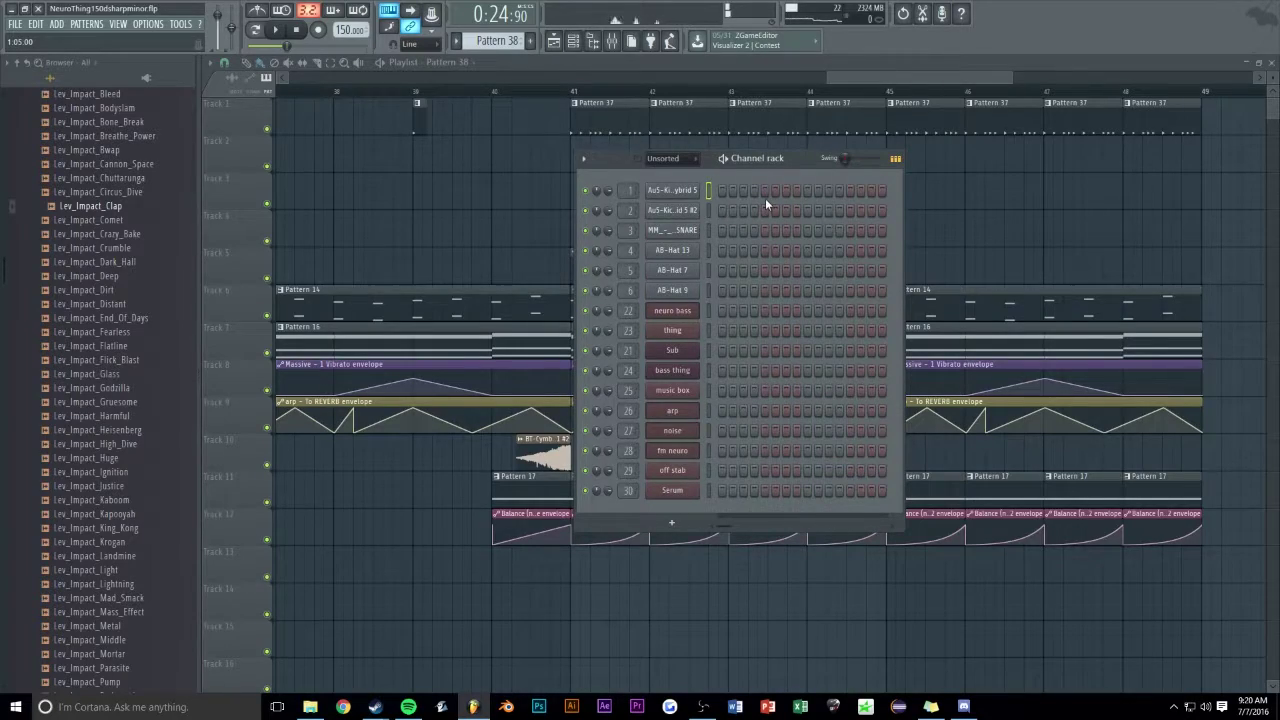
- Play the section from bar 41 and delete the Pattern 38 clip from track 5
{"action": "left_click", "coordinate": [573, 91]}
{"action": "key", "text": "space"}
{"action": "scroll", "coordinate": [856, 77], "scroll_direction": "down", "scroll_amount": 1}
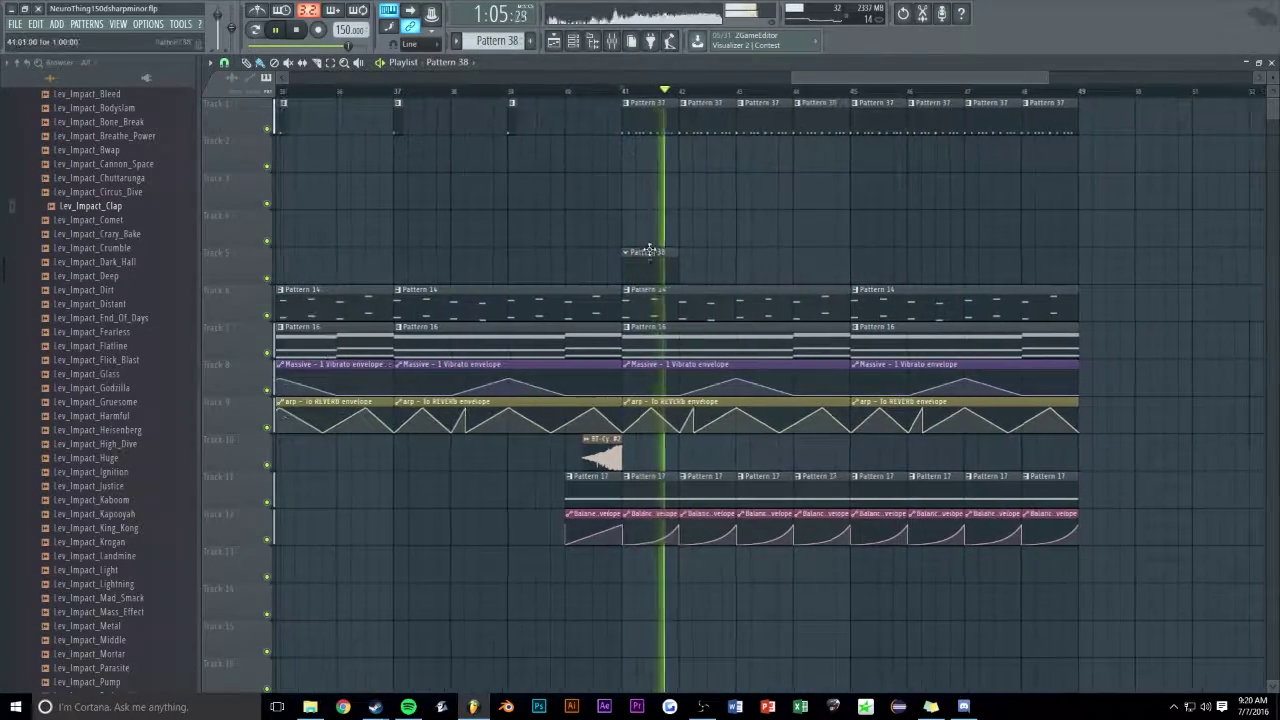
{"action": "key", "text": "space"}
{"action": "right_click", "coordinate": [651, 250]}
- Copy the Pattern 6 clip and its two Patcher frequency envelopes to bar 41 on tracks 2–4, and set the time selection around them
{"action": "left_click_drag", "start_coordinate": [798, 77], "coordinate": [436, 77]}
{"action": "scroll", "coordinate": [831, 77], "scroll_direction": "up", "scroll_amount": 3}
{"action": "scroll", "coordinate": [831, 77], "scroll_direction": "up", "scroll_amount": 5}
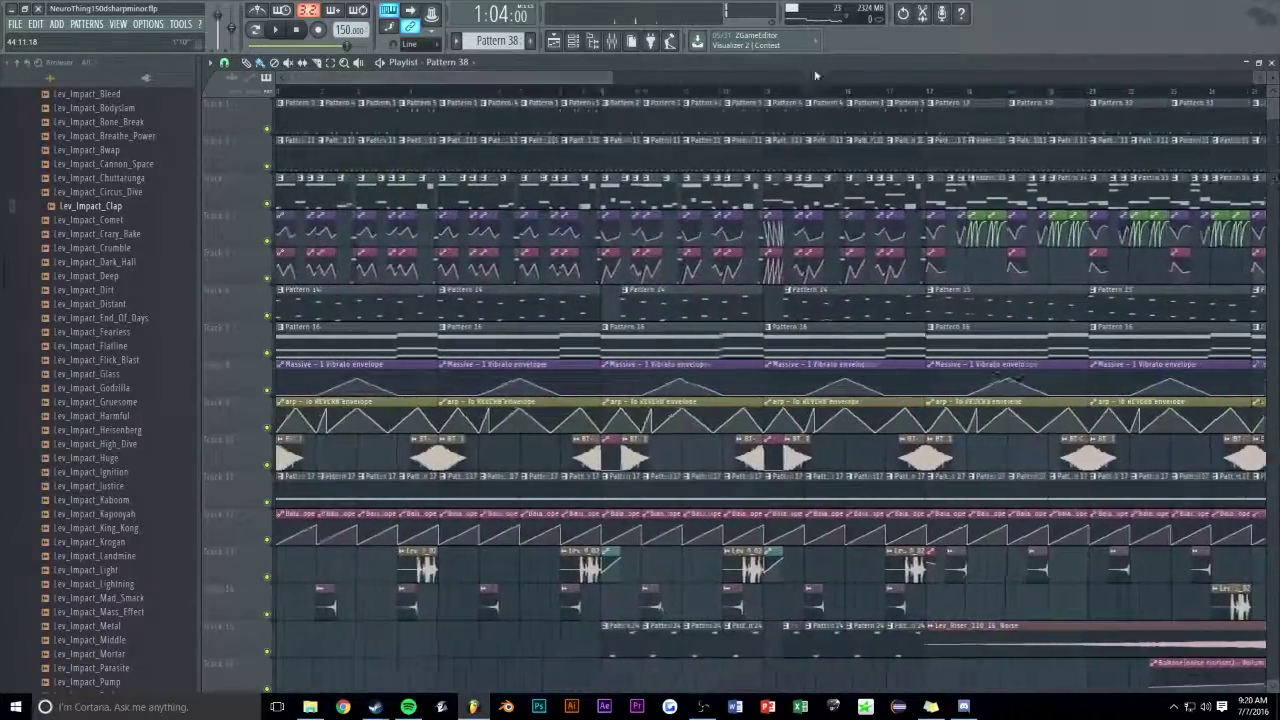
{"action": "scroll", "coordinate": [380, 78], "scroll_direction": "down", "scroll_amount": 4}
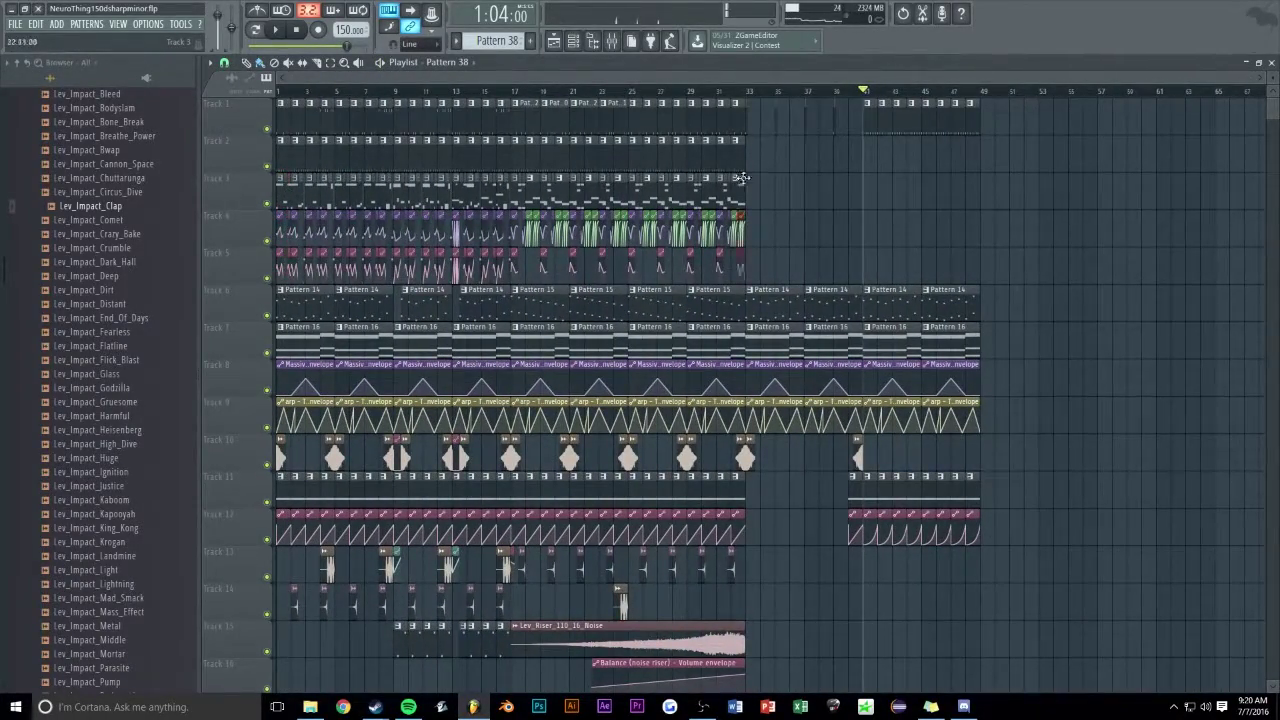
{"action": "scroll", "coordinate": [845, 77], "scroll_direction": "up", "scroll_amount": 6}
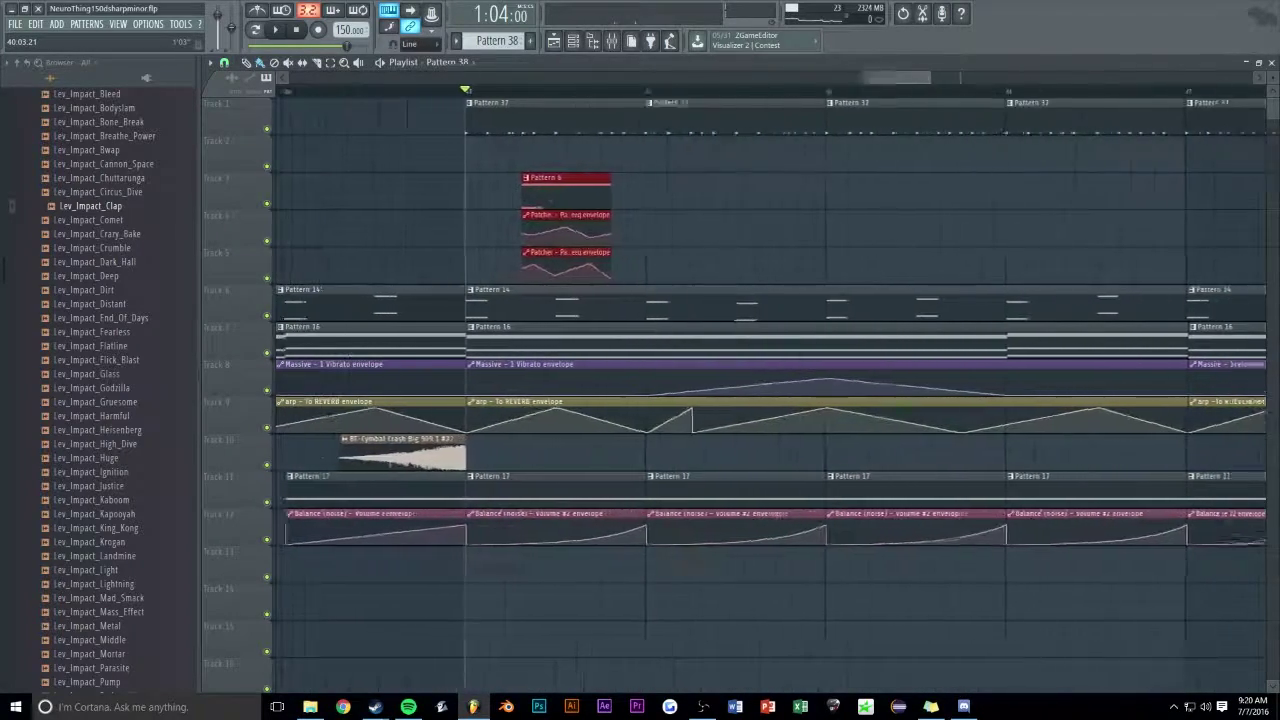
{"action": "left_click_drag", "start_coordinate": [706, 192], "coordinate": [717, 146]}
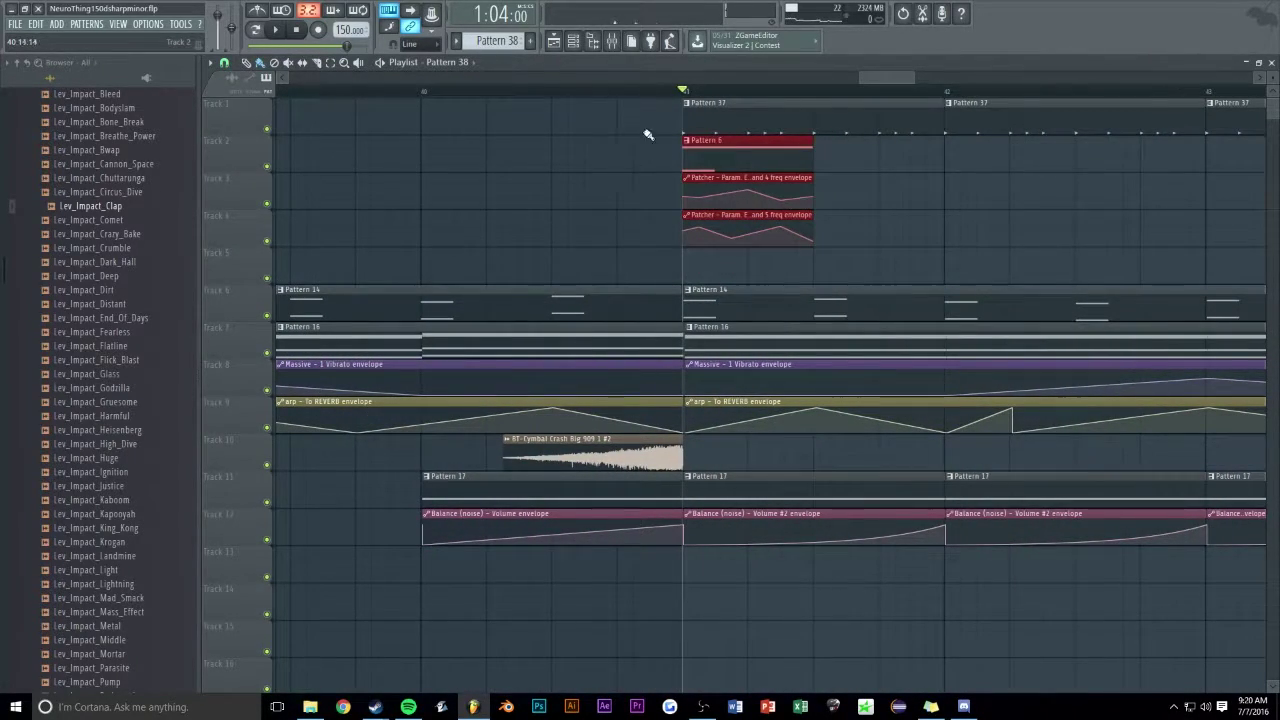
{"action": "left_click_drag", "start_coordinate": [684, 91], "coordinate": [698, 92]}
{"action": "left_click_drag", "start_coordinate": [806, 103], "coordinate": [808, 104]}
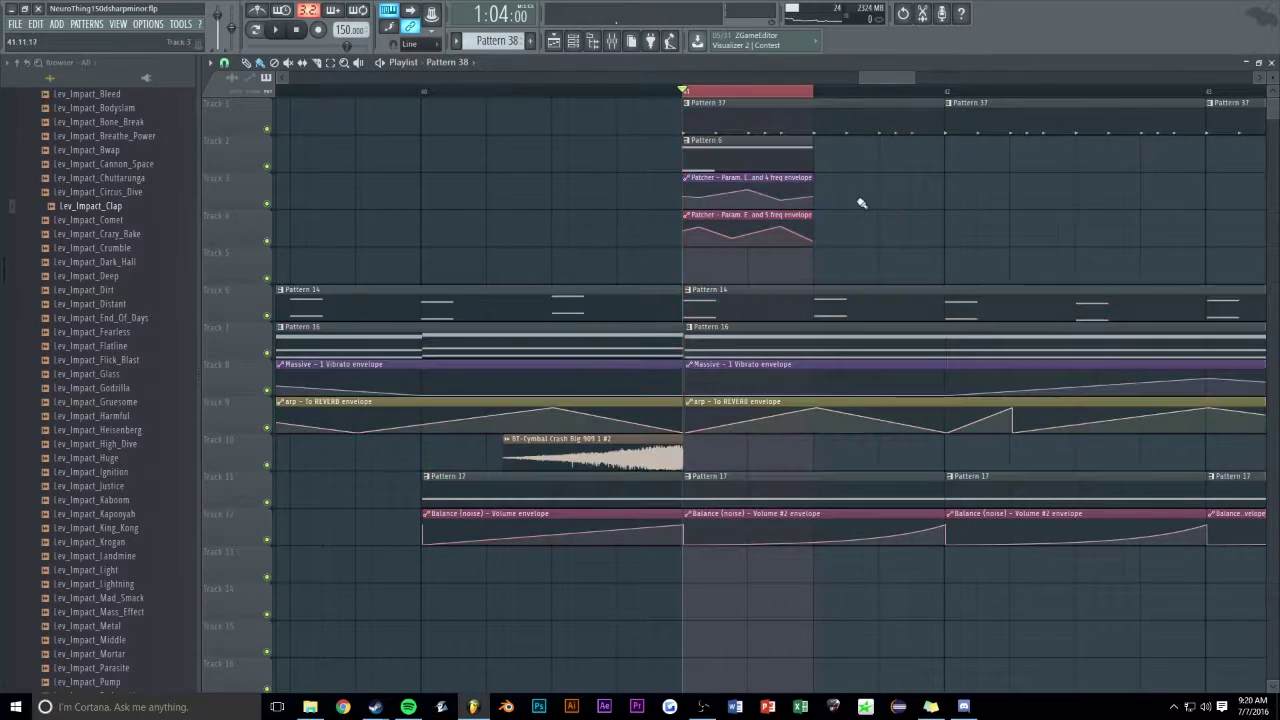
- Add Fruity parametric EQ 2 to the neuro 1 mixer track and make band 7 a steep low-pass filter
{"action": "left_click", "coordinate": [612, 42]}
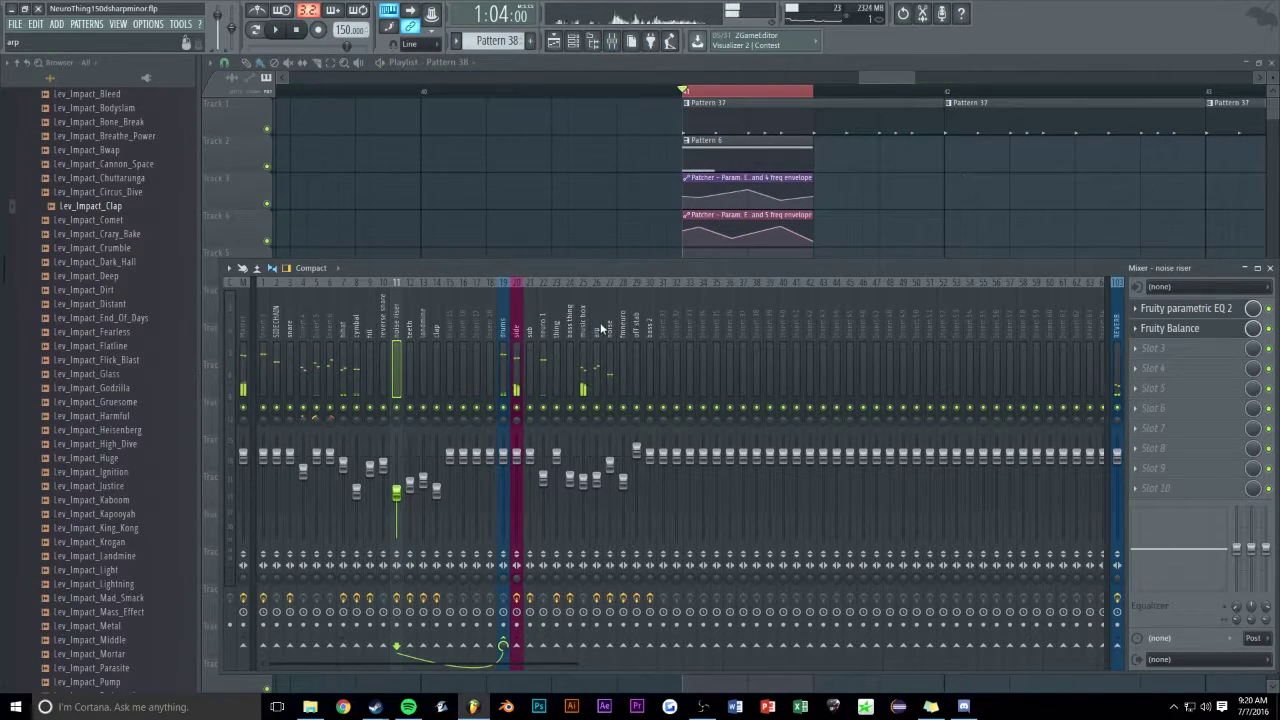
{"action": "left_click", "coordinate": [543, 330]}
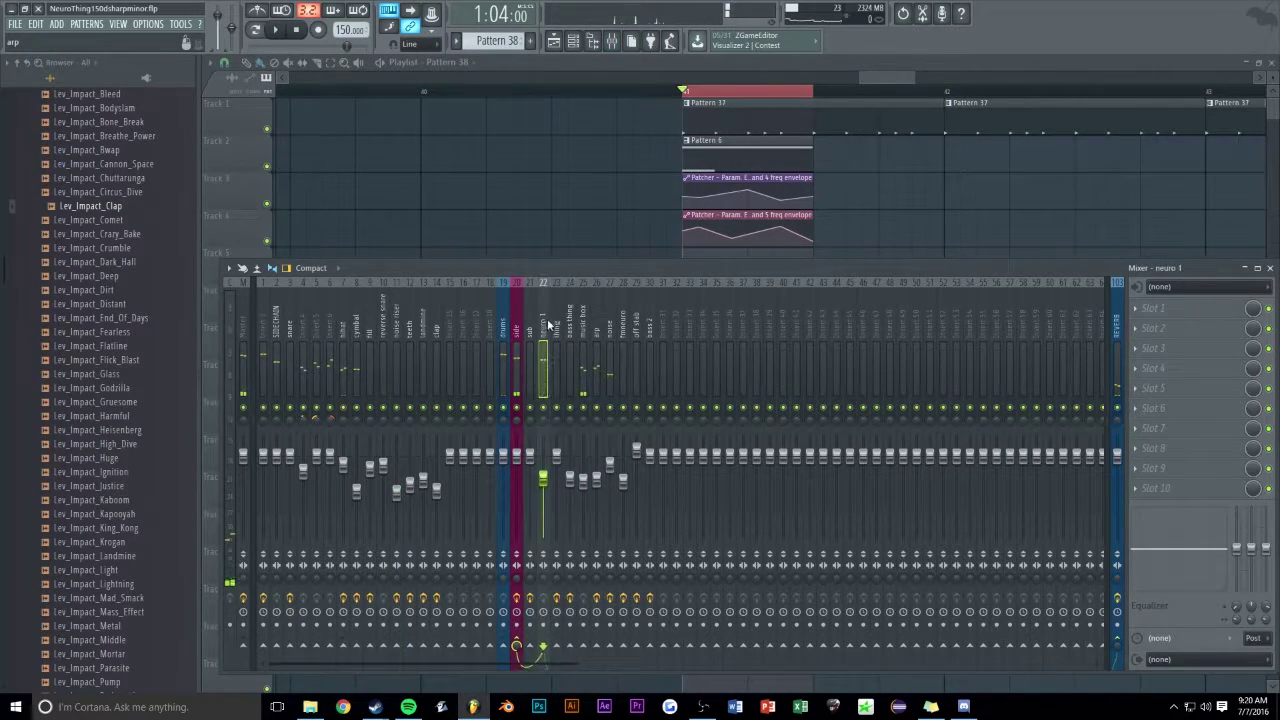
{"action": "left_click", "coordinate": [1145, 318]}
{"action": "left_click", "coordinate": [1120, 577]}
{"action": "right_click", "coordinate": [553, 337]}
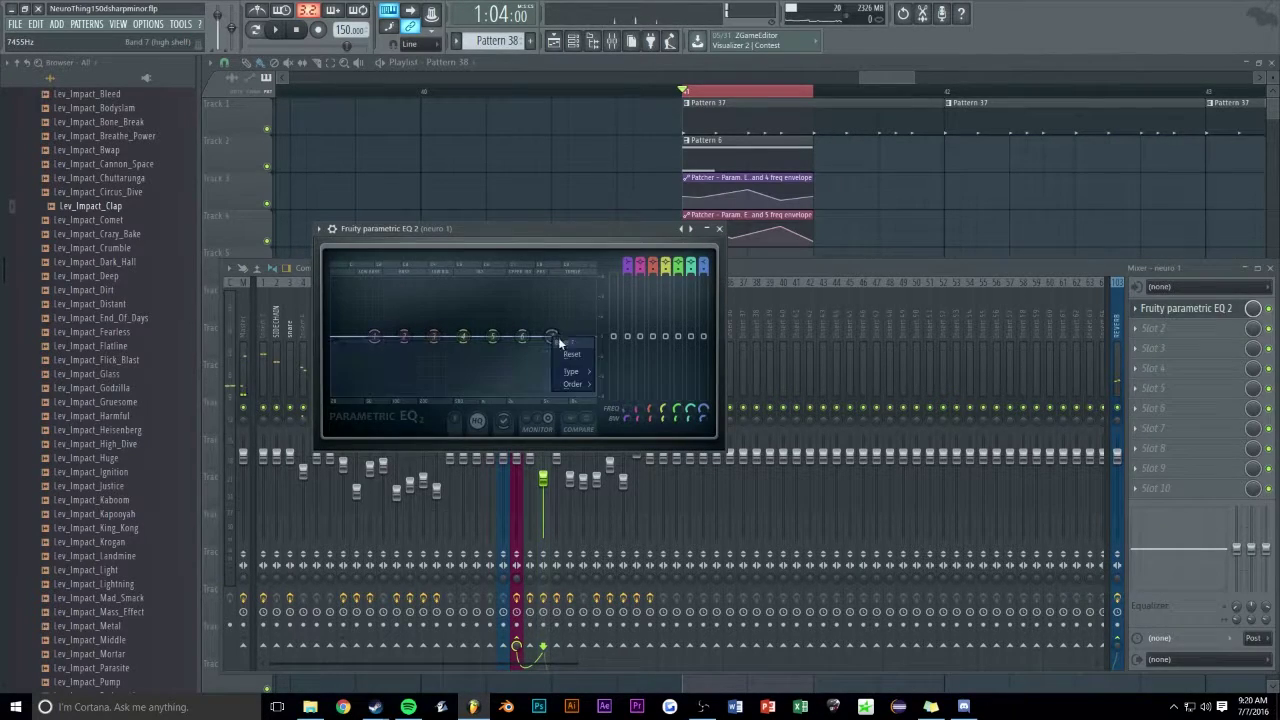
{"action": "left_click", "coordinate": [612, 383]}
{"action": "right_click", "coordinate": [553, 337]}
{"action": "left_click", "coordinate": [620, 386]}
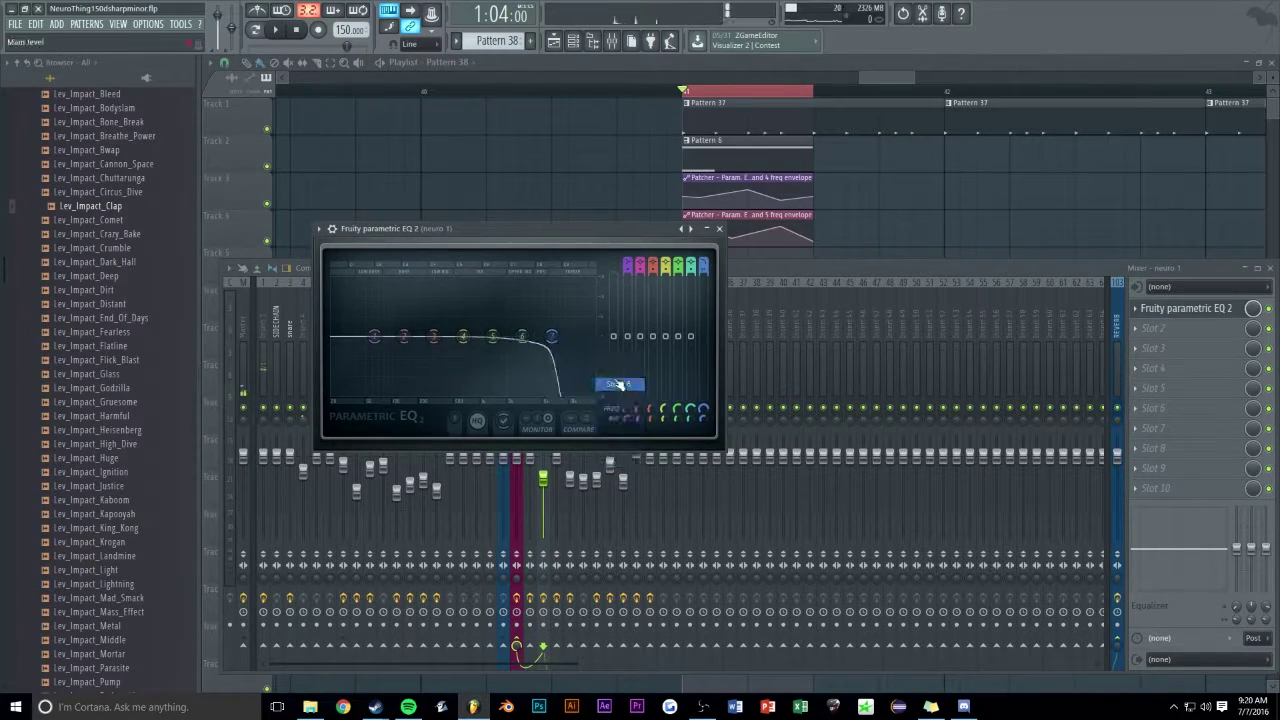
- Automate neuro 1's EQ band 7 frequency with a rising envelope on track 5 at bar 41, lower its end point and audition it
{"action": "left_click_drag", "start_coordinate": [551, 337], "coordinate": [594, 338]}
{"action": "right_click", "coordinate": [706, 410]}
{"action": "left_click", "coordinate": [745, 486]}
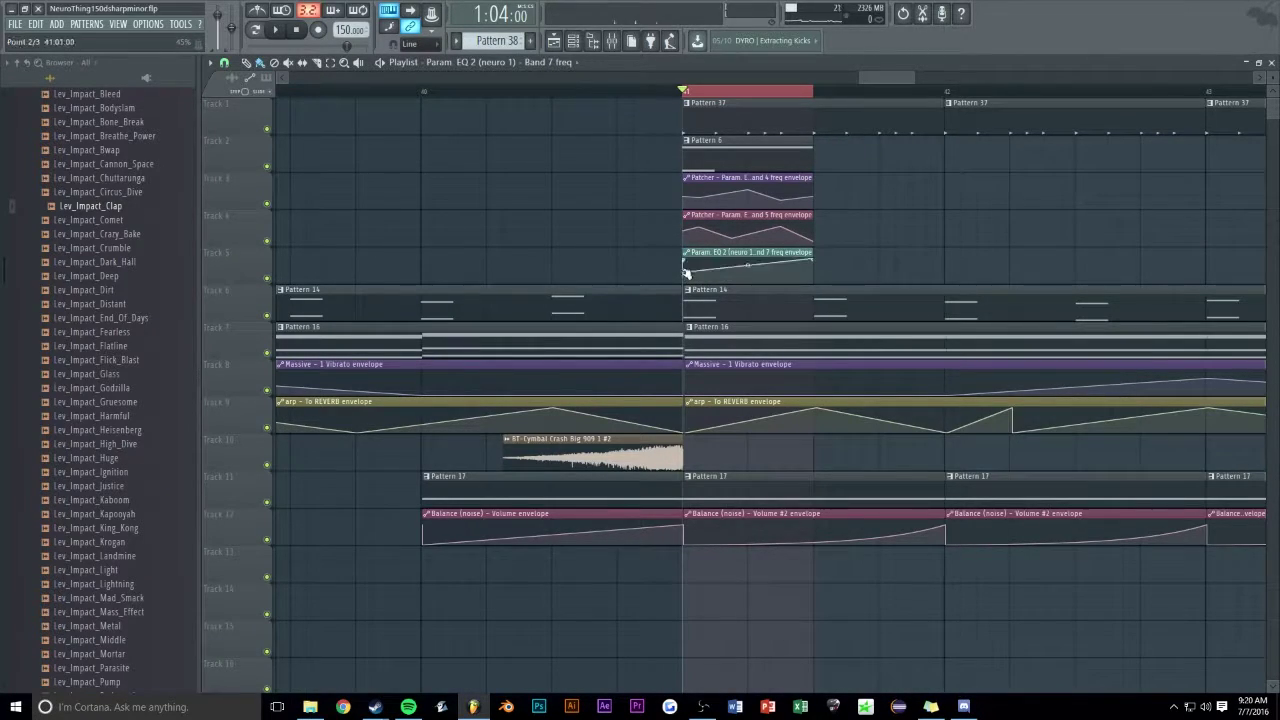
{"action": "right_click", "coordinate": [802, 92]}
{"action": "key", "text": "space"}
{"action": "scroll", "coordinate": [710, 255], "scroll_direction": "down", "scroll_amount": 3}
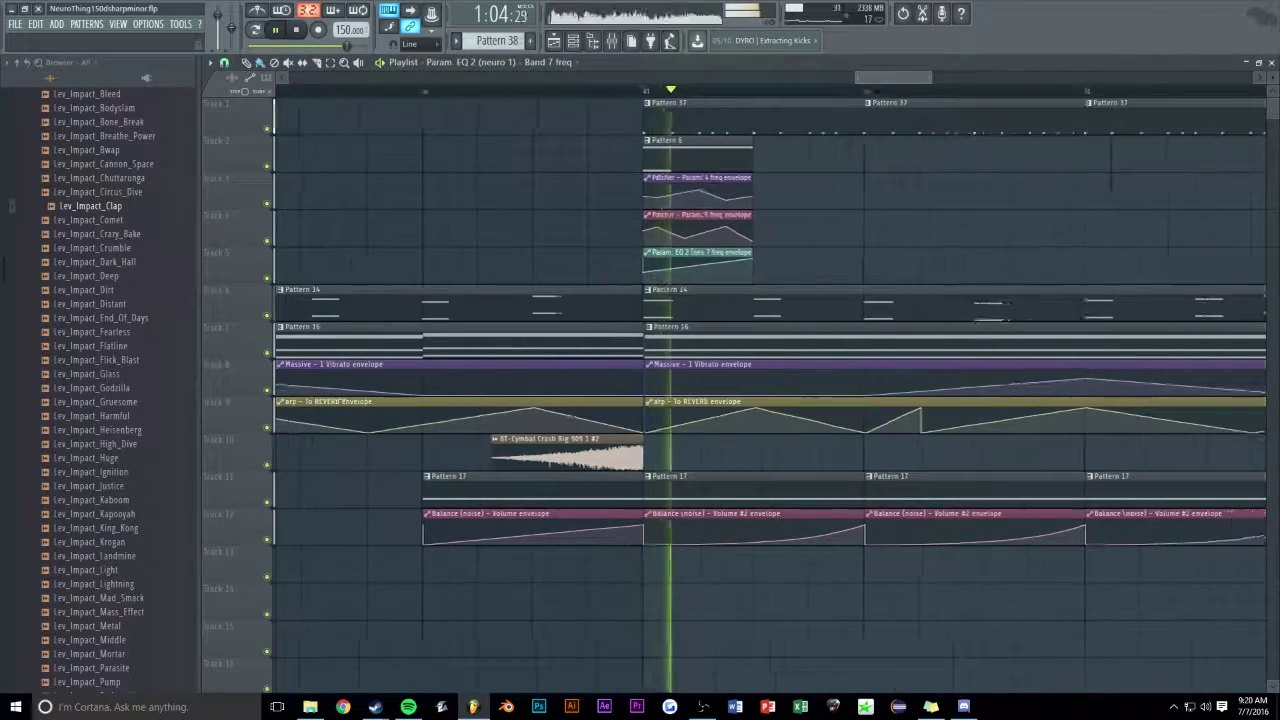
{"action": "key", "text": "space"}
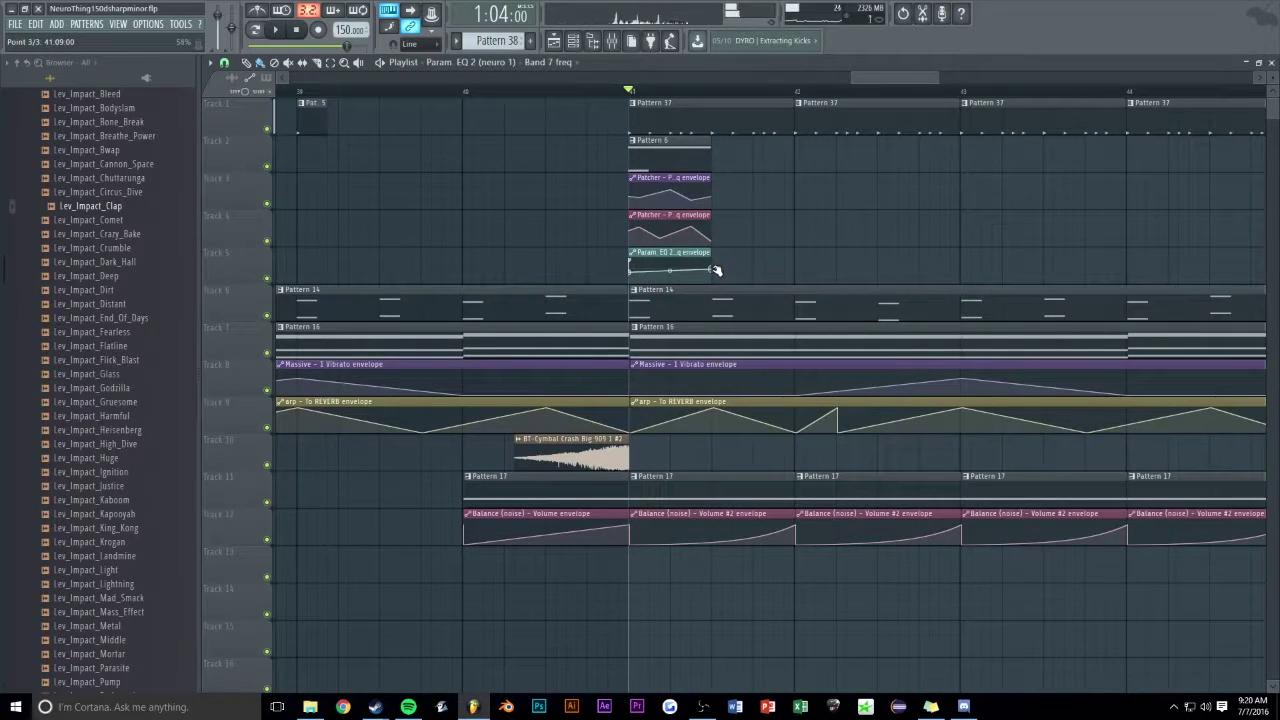
- Try a copy of the Pattern 6 clip and its envelopes at bar 43 on tracks 2–5, and delete that copy
{"action": "key", "text": "space"}
{"action": "key", "text": "space"}
{"action": "key", "text": "space"}
{"action": "left_click_drag", "start_coordinate": [872, 80], "coordinate": [872, 80]}
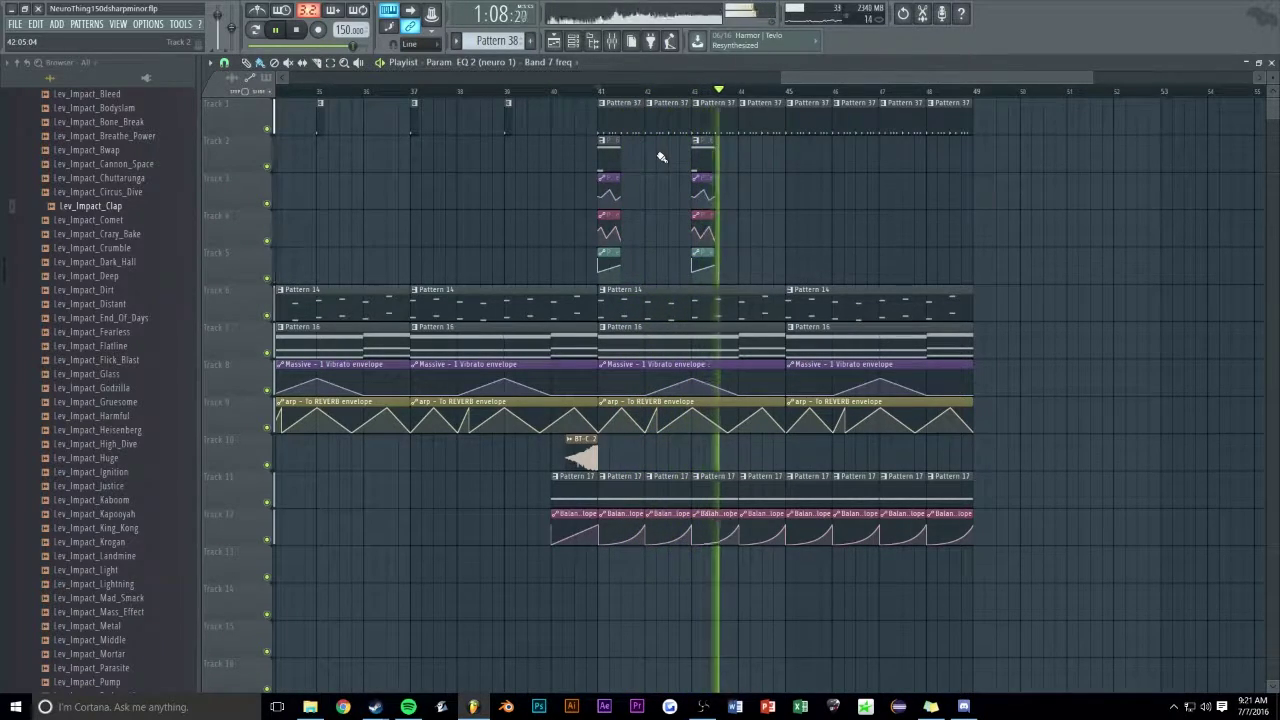
{"action": "left_click_drag", "start_coordinate": [800, 79], "coordinate": [800, 84]}
{"action": "left_click_drag", "start_coordinate": [716, 145], "coordinate": [718, 263]}
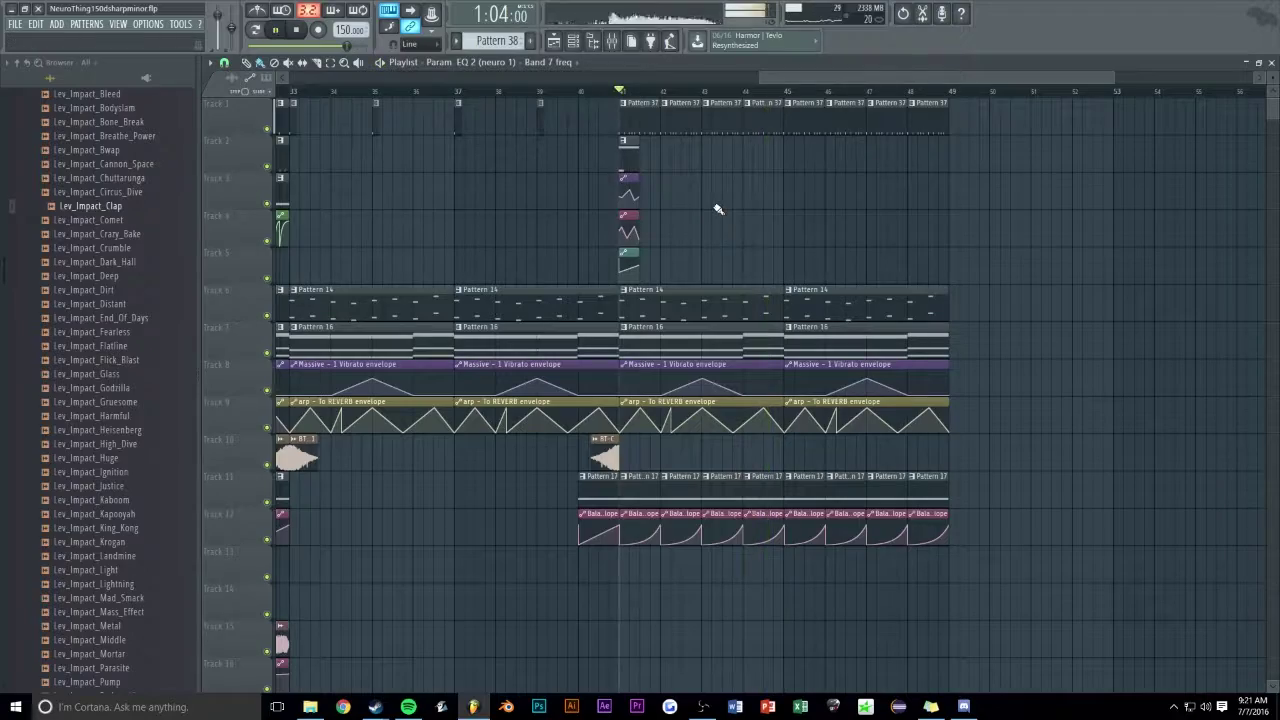
- Copy the Pattern 34 clip and its two Serum MACRO 1 envelopes to bar 42 on tracks 3–4, and set the time selection over that bar
{"action": "left_click_drag", "start_coordinate": [788, 80], "coordinate": [710, 84]}
{"action": "key", "text": "space"}
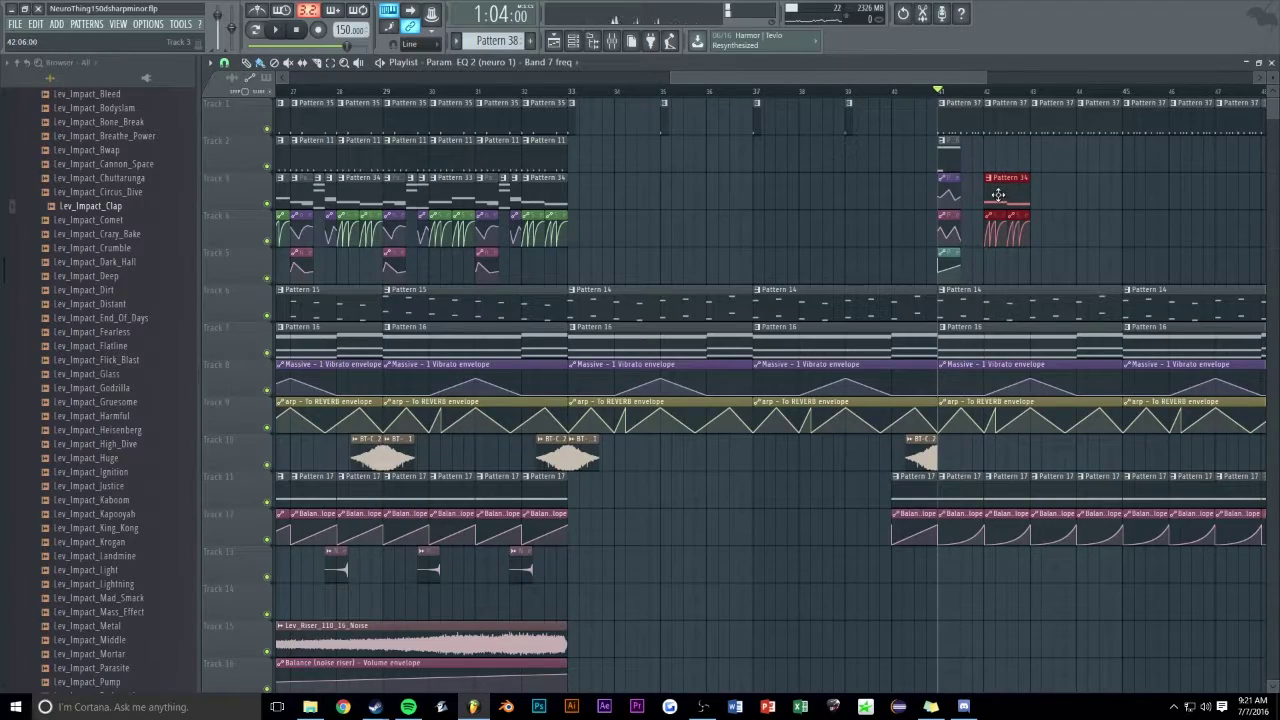
{"action": "key", "text": "space"}
{"action": "left_click_drag", "start_coordinate": [889, 78], "coordinate": [930, 64]}
{"action": "key", "text": "space"}
{"action": "left_click_drag", "start_coordinate": [544, 92], "coordinate": [733, 96]}
{"action": "key", "text": "space"}
- Add a second Fruity parametric EQ 2 to the bass 2 mixer track and make band 7 a steep low-pass filter
{"action": "key", "text": "F9"}
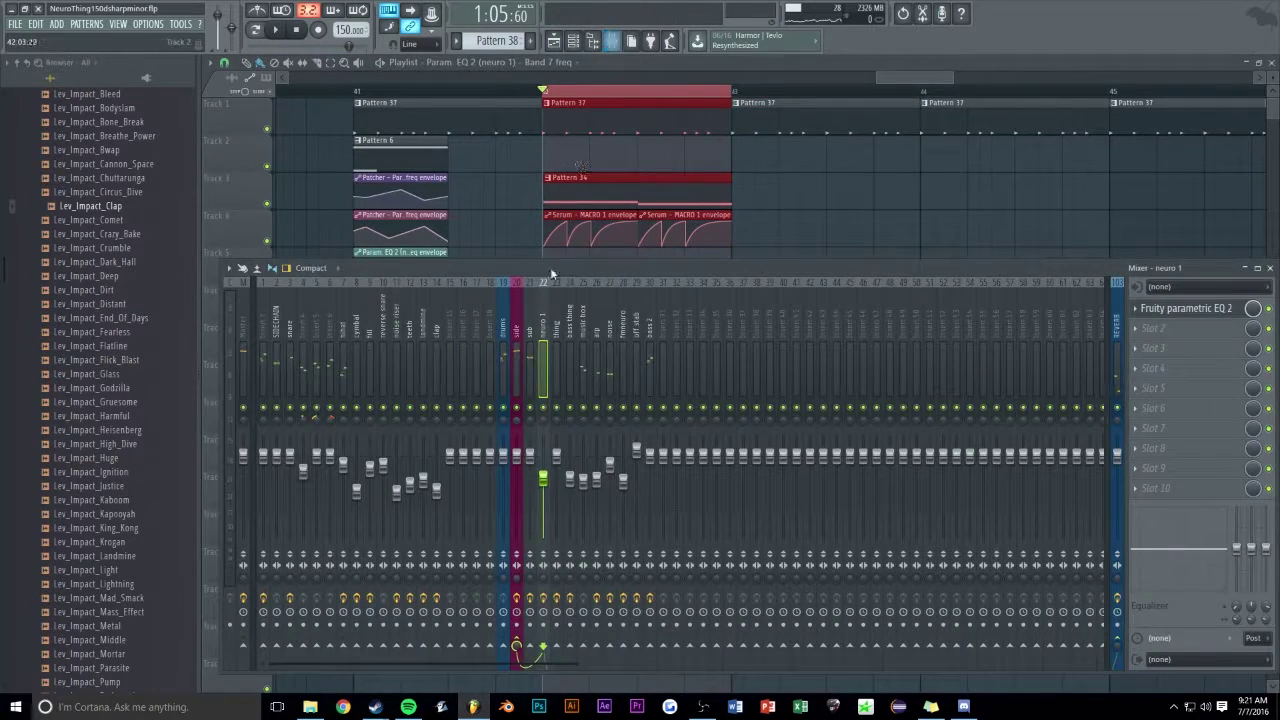
{"action": "left_click", "coordinate": [648, 330]}
{"action": "left_click", "coordinate": [1140, 308]}
{"action": "left_click", "coordinate": [1140, 308]}
{"action": "left_click", "coordinate": [1140, 330]}
{"action": "left_click", "coordinate": [1115, 589]}
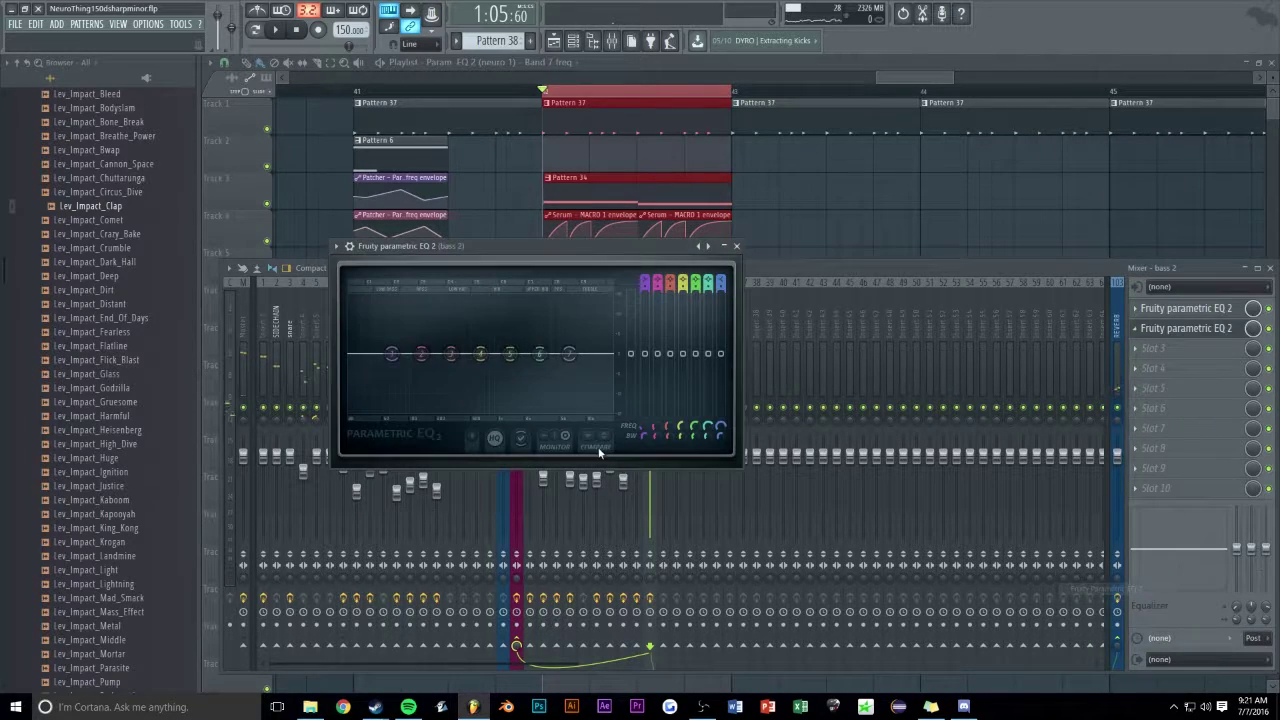
{"action": "left_click", "coordinate": [635, 402]}
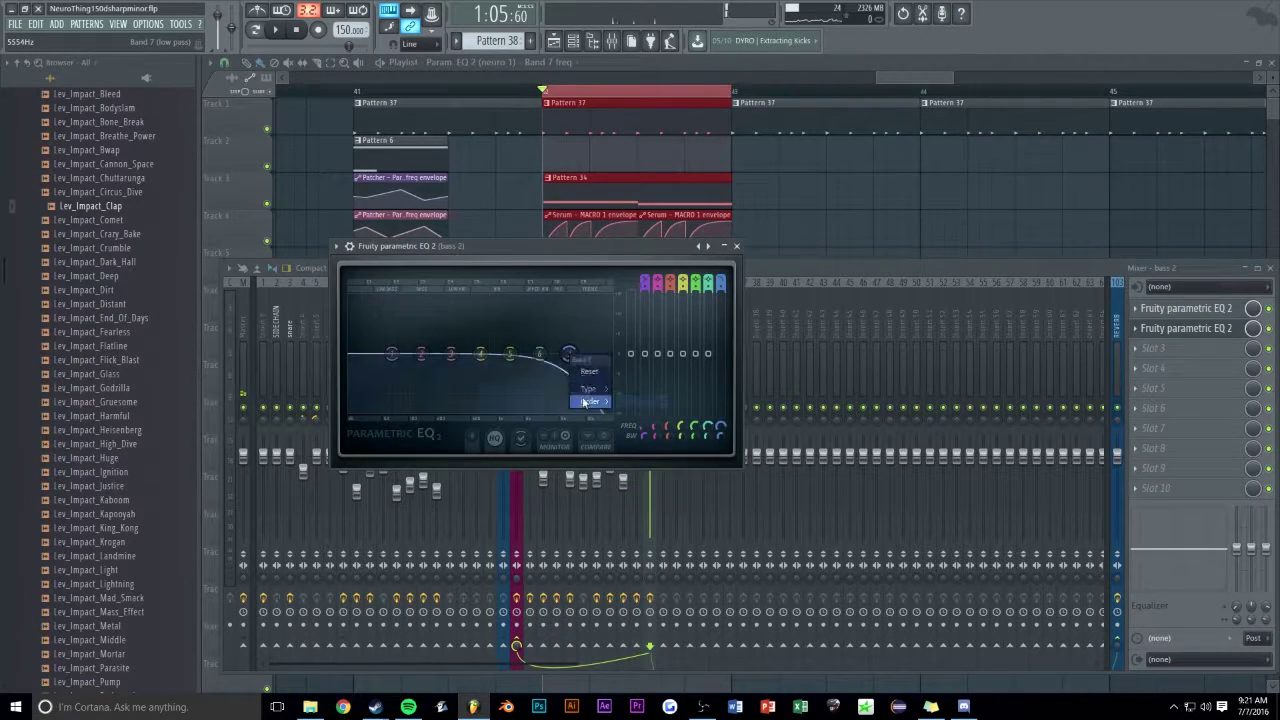
- Automate bass 2's EQ band 7 frequency with an envelope over bar 42 on track 2, lower its end point and play it
{"action": "right_click", "coordinate": [720, 426]}
{"action": "left_click", "coordinate": [785, 507]}
{"action": "left_click", "coordinate": [673, 175]}
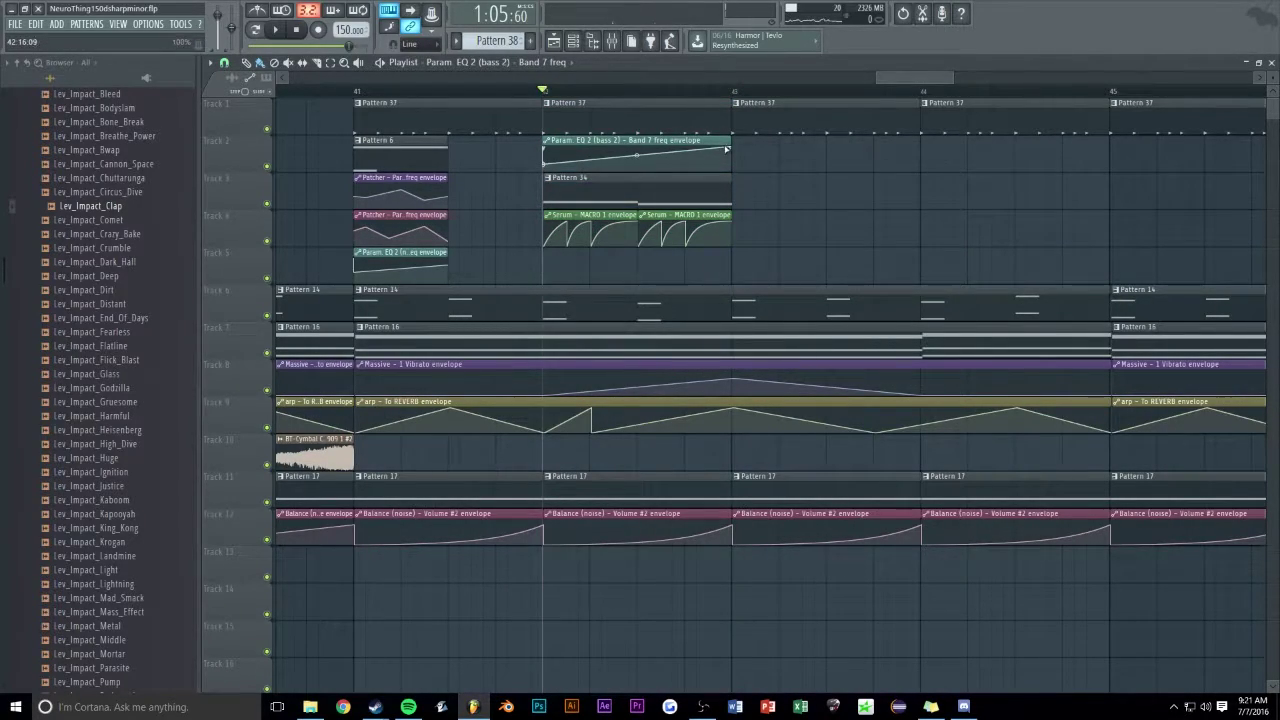
{"action": "key", "text": "space"}
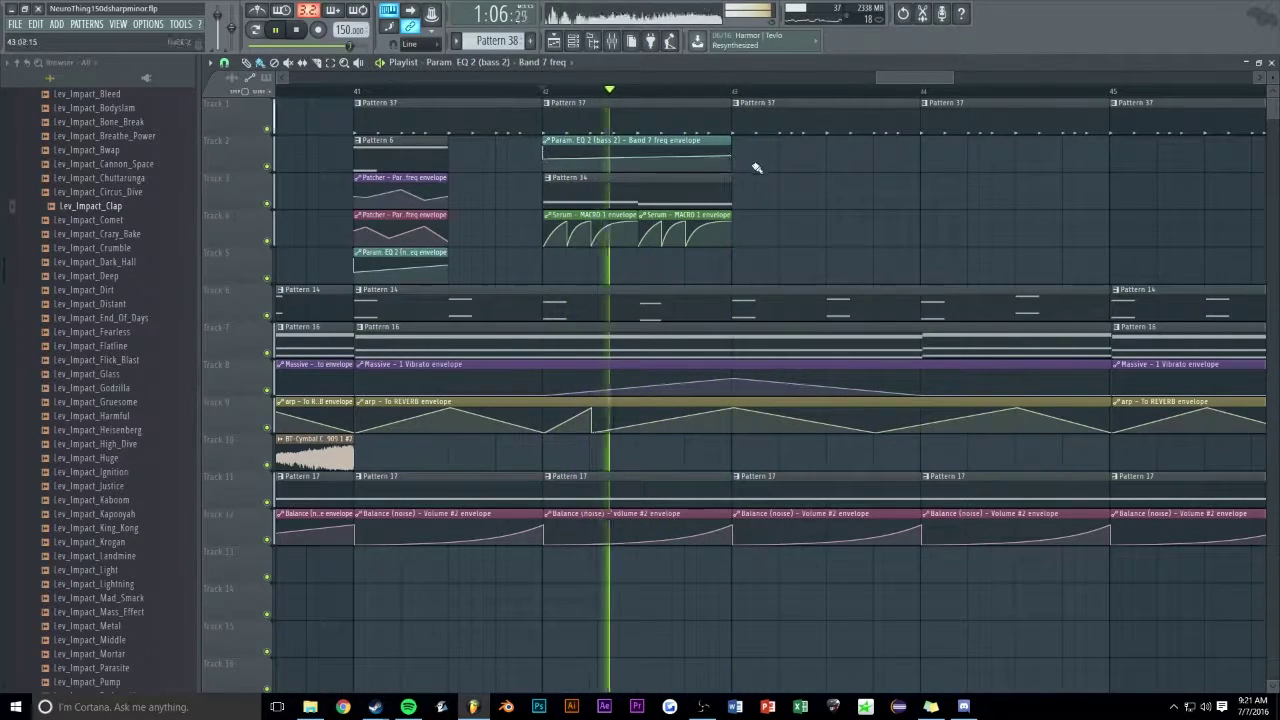
- Listen through the section from bar 41 to check the two filtered bass parts in the arrangement
{"action": "scroll", "coordinate": [880, 165], "scroll_direction": "down", "scroll_amount": 1}
{"action": "scroll", "coordinate": [710, 97], "scroll_direction": "down", "scroll_amount": 2}
{"action": "key", "text": "space"}
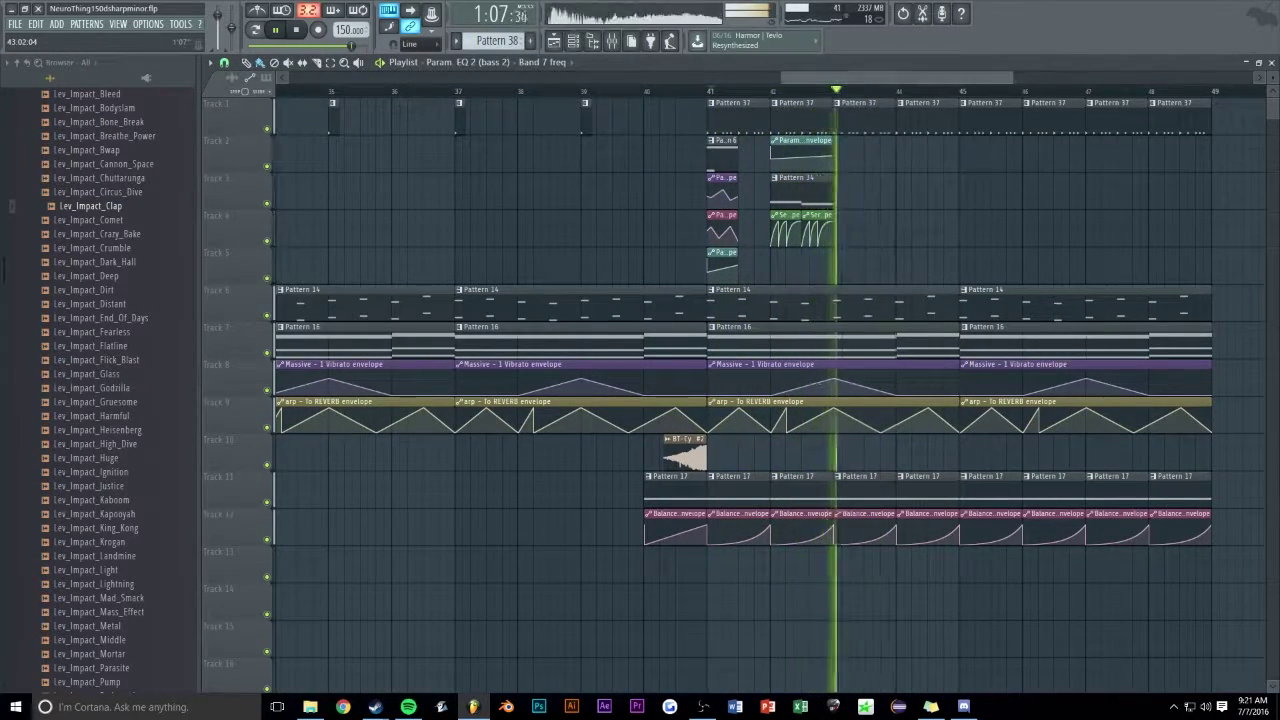
{"action": "scroll", "coordinate": [651, 172], "scroll_direction": "down", "scroll_amount": 2}
{"action": "key", "text": "space"}
{"action": "scroll", "coordinate": [745, 215], "scroll_direction": "up", "scroll_amount": 2}
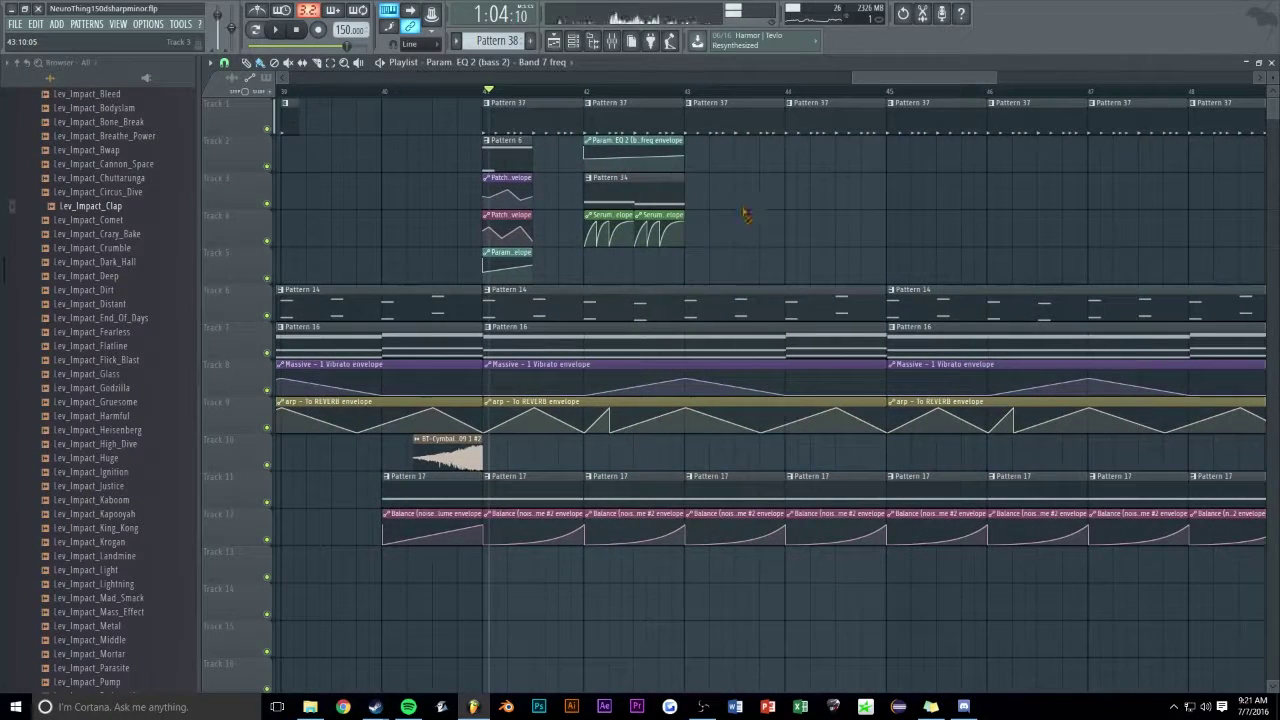
{"action": "key", "text": "space"}
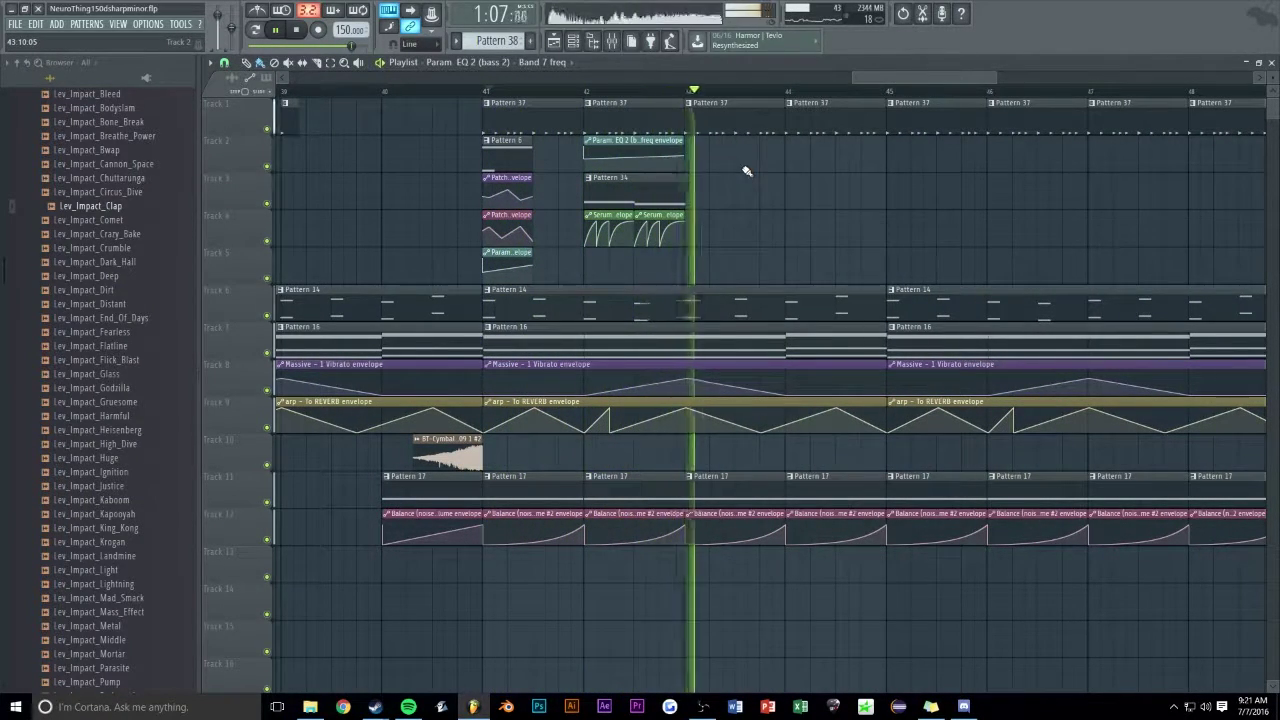
{"action": "scroll", "coordinate": [880, 77], "scroll_direction": "down", "scroll_amount": 3}
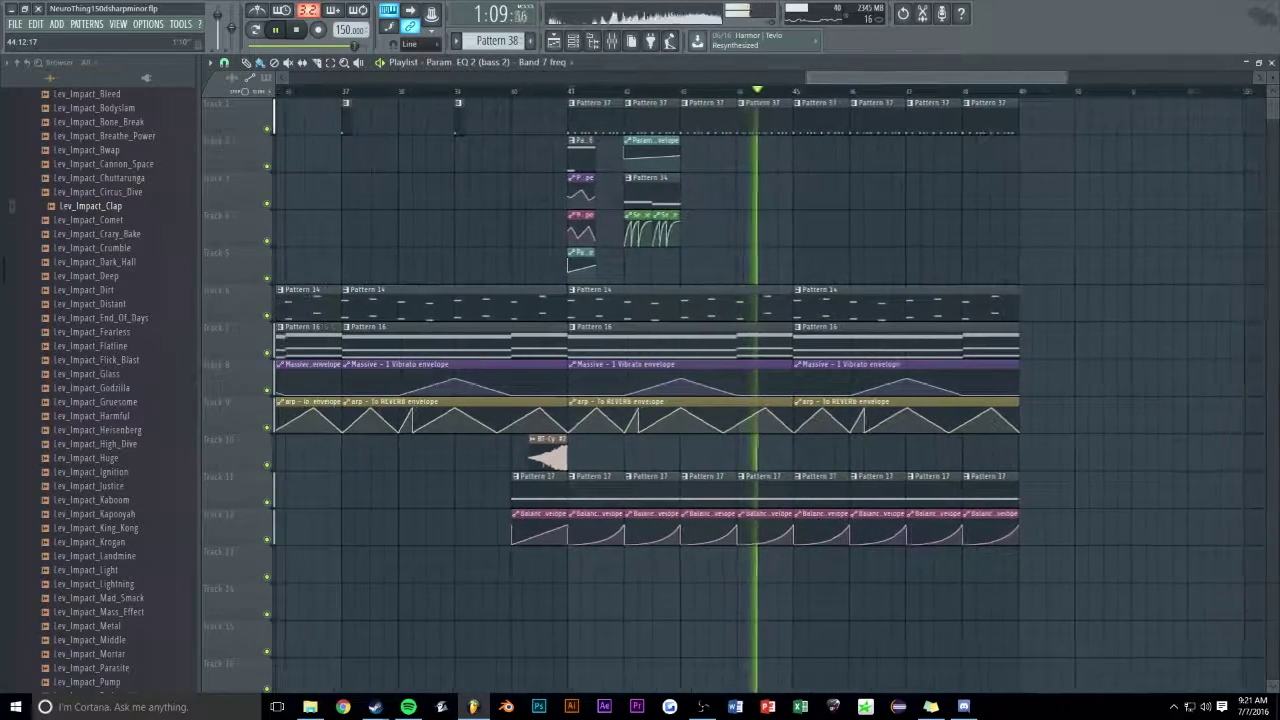
{"action": "key", "text": "space"}
- Copy the bass clips and envelopes of bars 41–42 on tracks 2–5 to bar 45
{"action": "left_click_drag", "start_coordinate": [740, 147], "coordinate": [570, 272]}
{"action": "left_click_drag", "start_coordinate": [579, 152], "coordinate": [808, 151]}
{"action": "left_click", "coordinate": [720, 176], "text": "ctrl"}
- Place a BT-Cymbal Crash Big 909 1 clip on track 10 at bar 41, directly after the reversed crash, while playing the section
{"action": "key", "text": "space"}
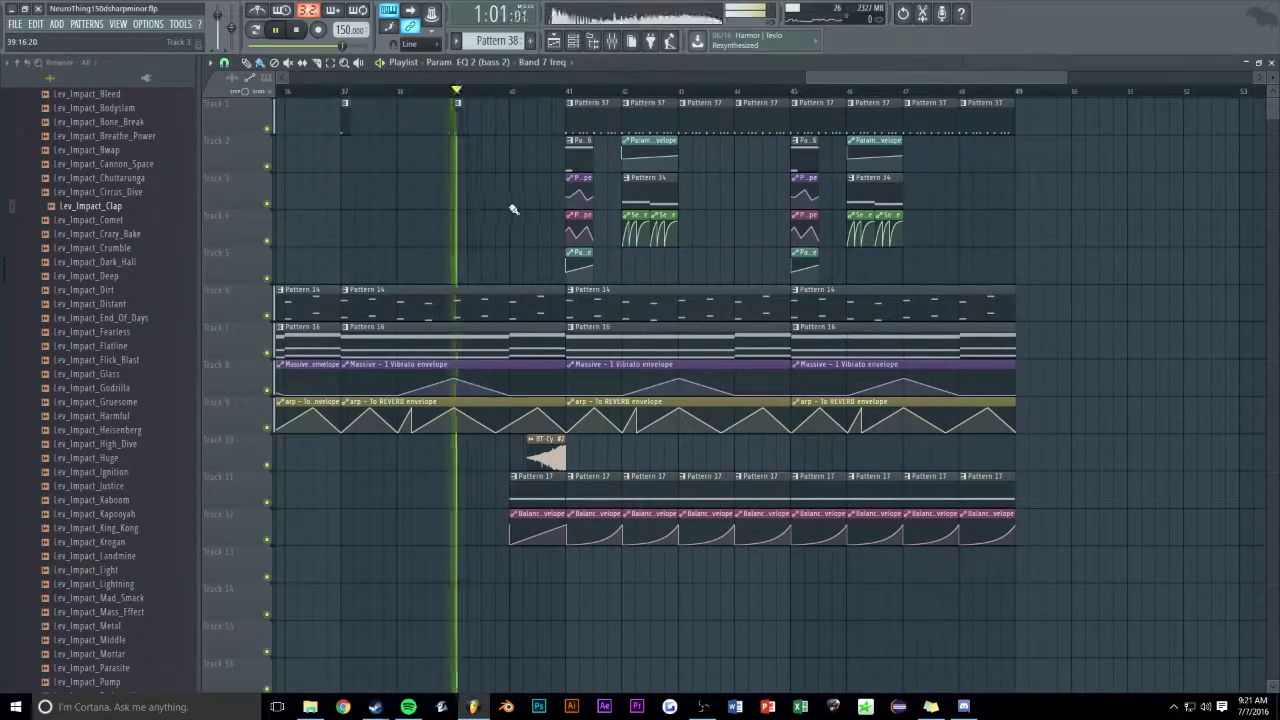
{"action": "scroll", "coordinate": [907, 77], "scroll_direction": "down", "scroll_amount": 2}
{"action": "left_click", "coordinate": [574, 457]}
{"action": "scroll", "coordinate": [899, 77], "scroll_direction": "up", "scroll_amount": 7}
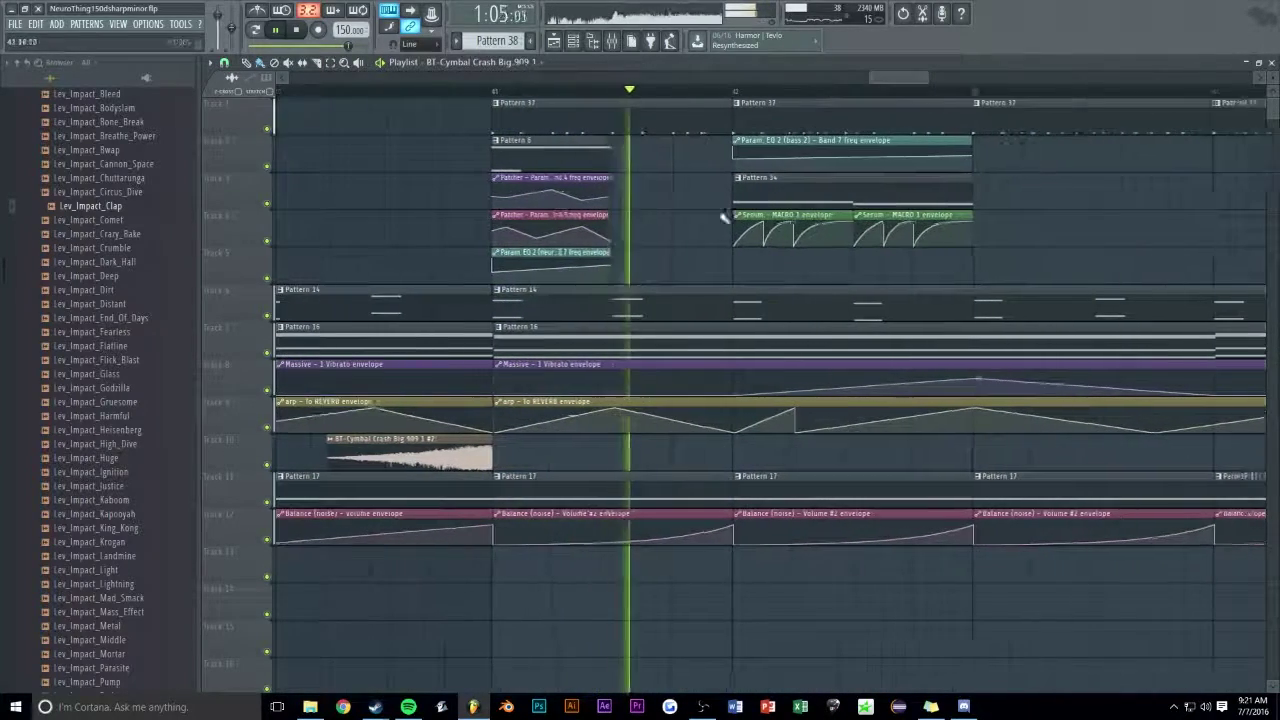
{"action": "left_click_drag", "start_coordinate": [516, 456], "coordinate": [512, 456]}
{"action": "key", "text": "space"}
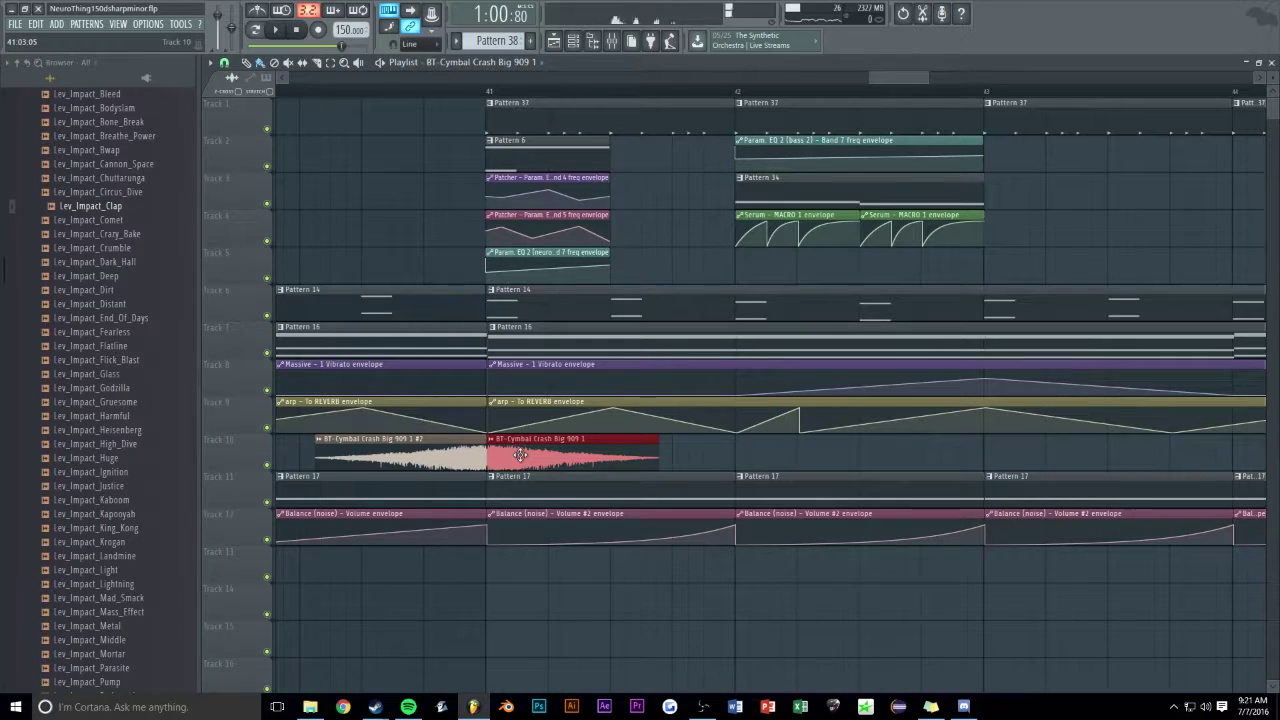
- Examine how the clips line up with the bar lines at bars 41, 33 and 25 across the tracks
{"action": "scroll", "coordinate": [881, 77], "scroll_direction": "up", "scroll_amount": 7}
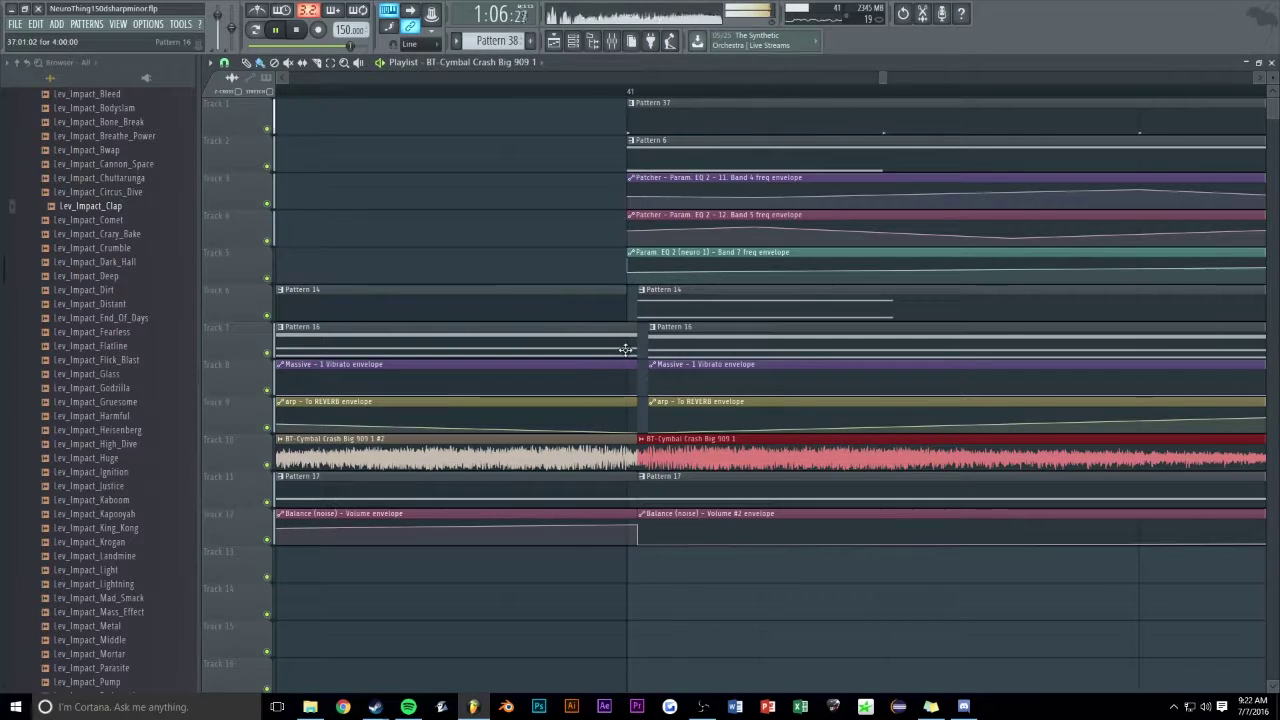
{"action": "scroll", "coordinate": [883, 77], "scroll_direction": "down", "scroll_amount": 7}
{"action": "left_click_drag", "start_coordinate": [883, 77], "coordinate": [760, 77]}
{"action": "scroll", "coordinate": [760, 77], "scroll_direction": "up", "scroll_amount": 3}
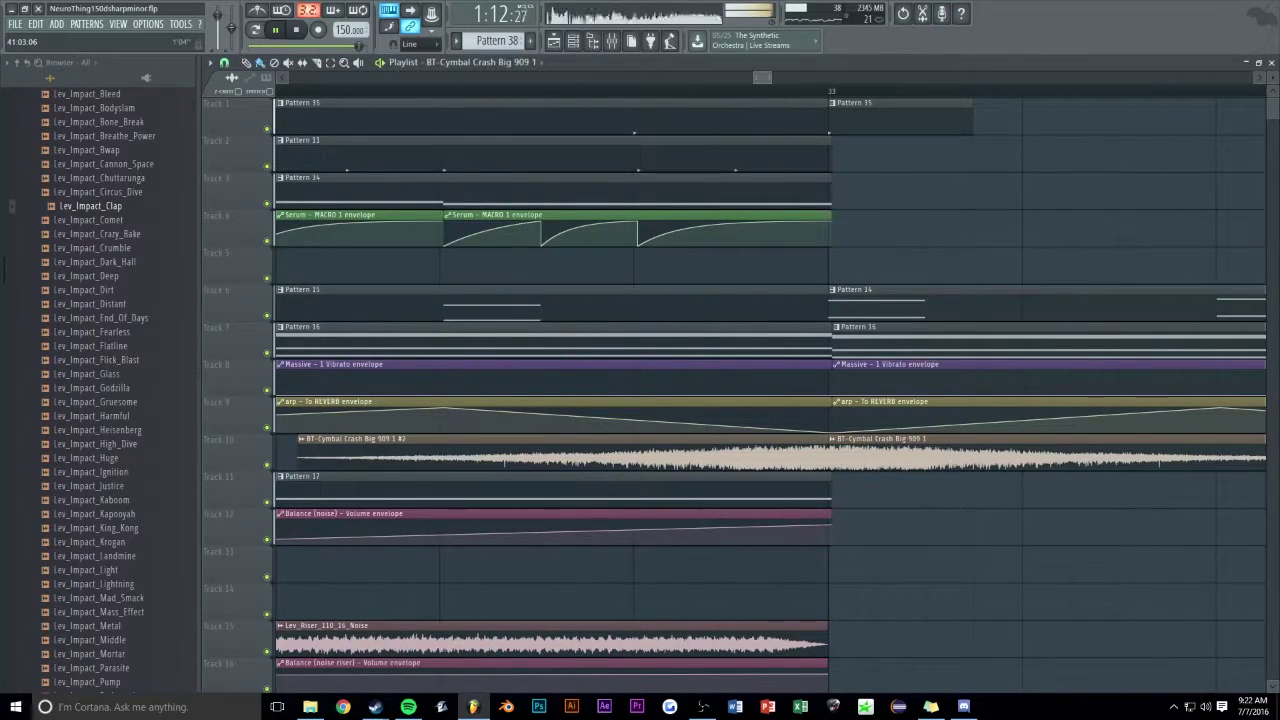
{"action": "scroll", "coordinate": [760, 77], "scroll_direction": "down", "scroll_amount": 3}
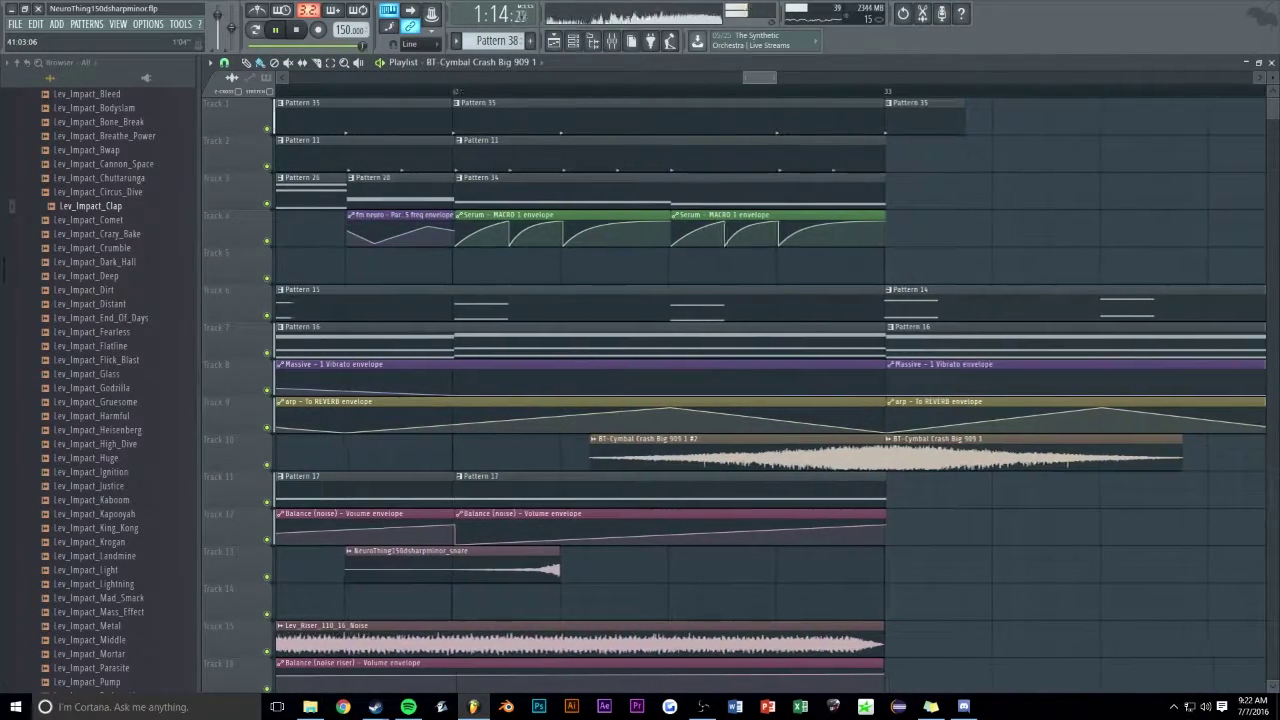
{"action": "scroll", "coordinate": [760, 77], "scroll_direction": "down", "scroll_amount": 6}
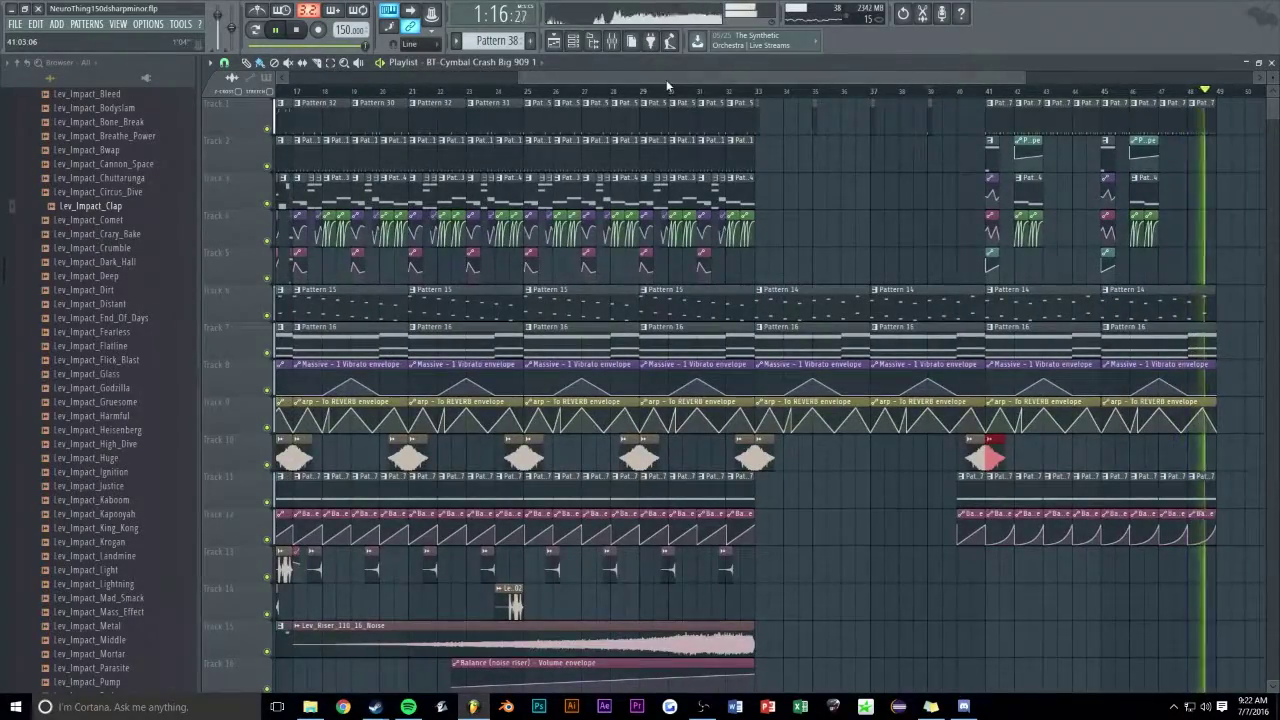
{"action": "scroll", "coordinate": [666, 79], "scroll_direction": "up", "scroll_amount": 6}
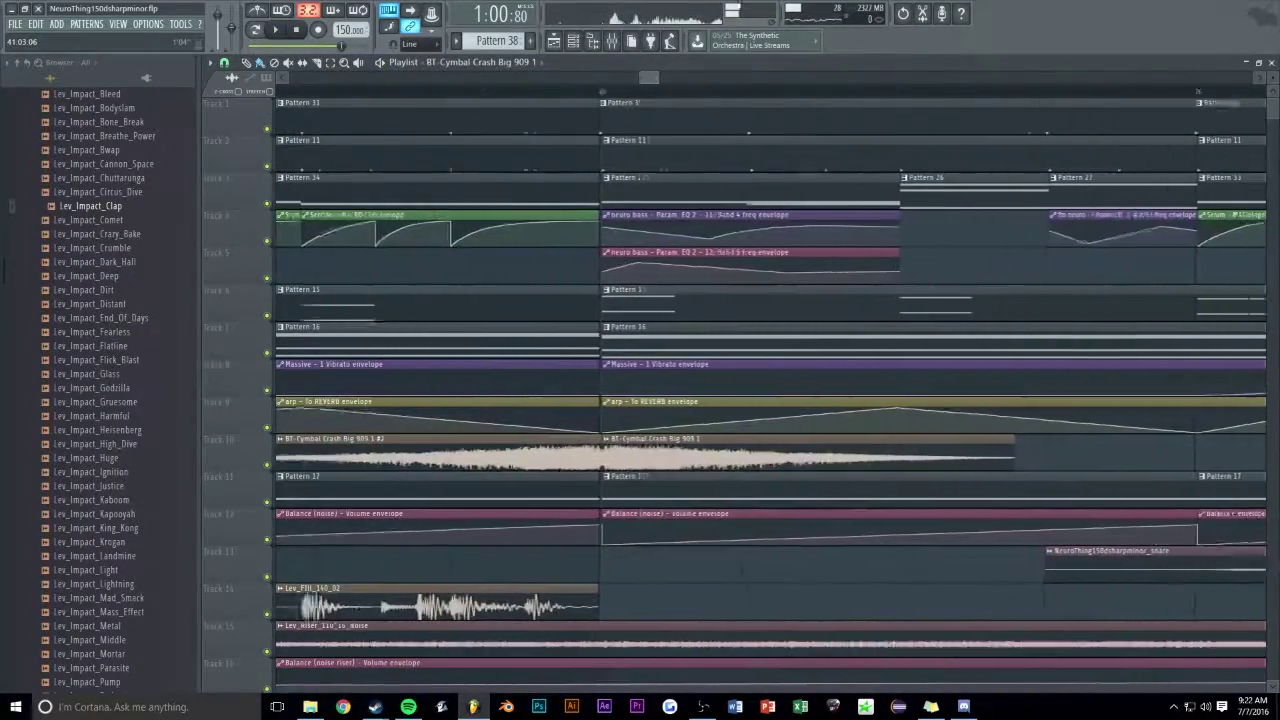
{"action": "scroll", "coordinate": [652, 79], "scroll_direction": "up", "scroll_amount": 4}
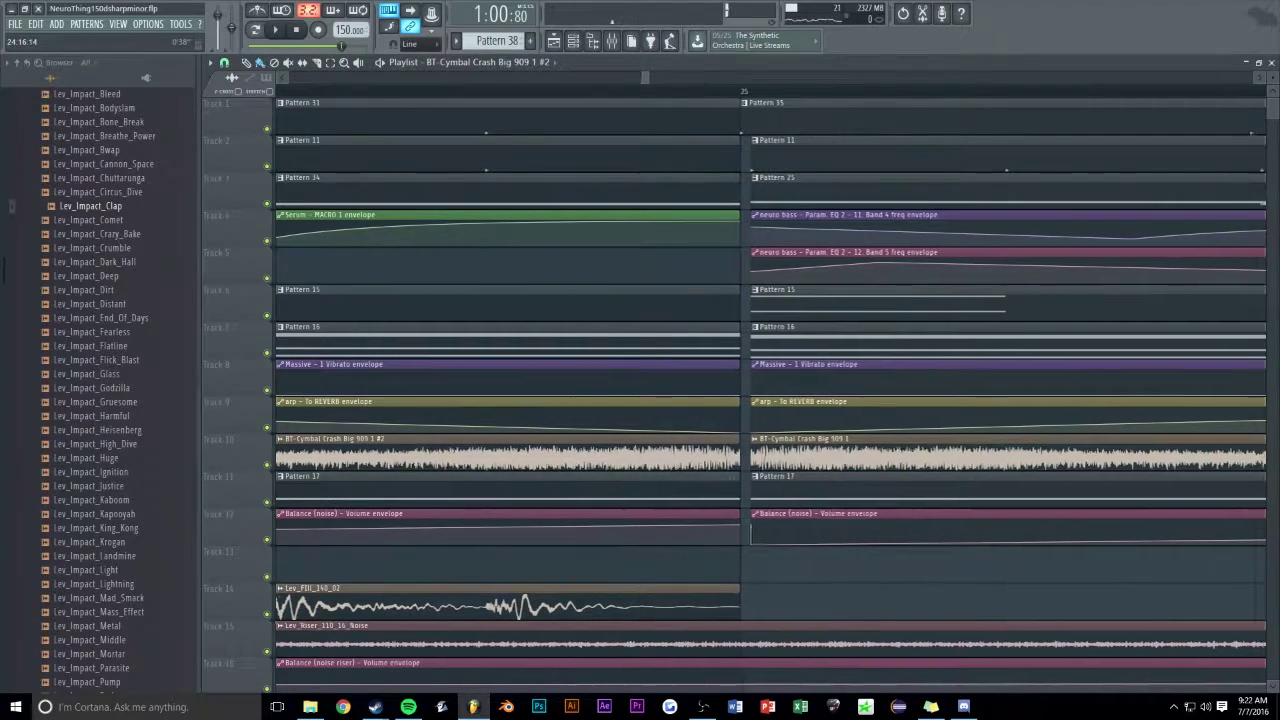
{"action": "scroll", "coordinate": [652, 79], "scroll_direction": "down", "scroll_amount": 8}
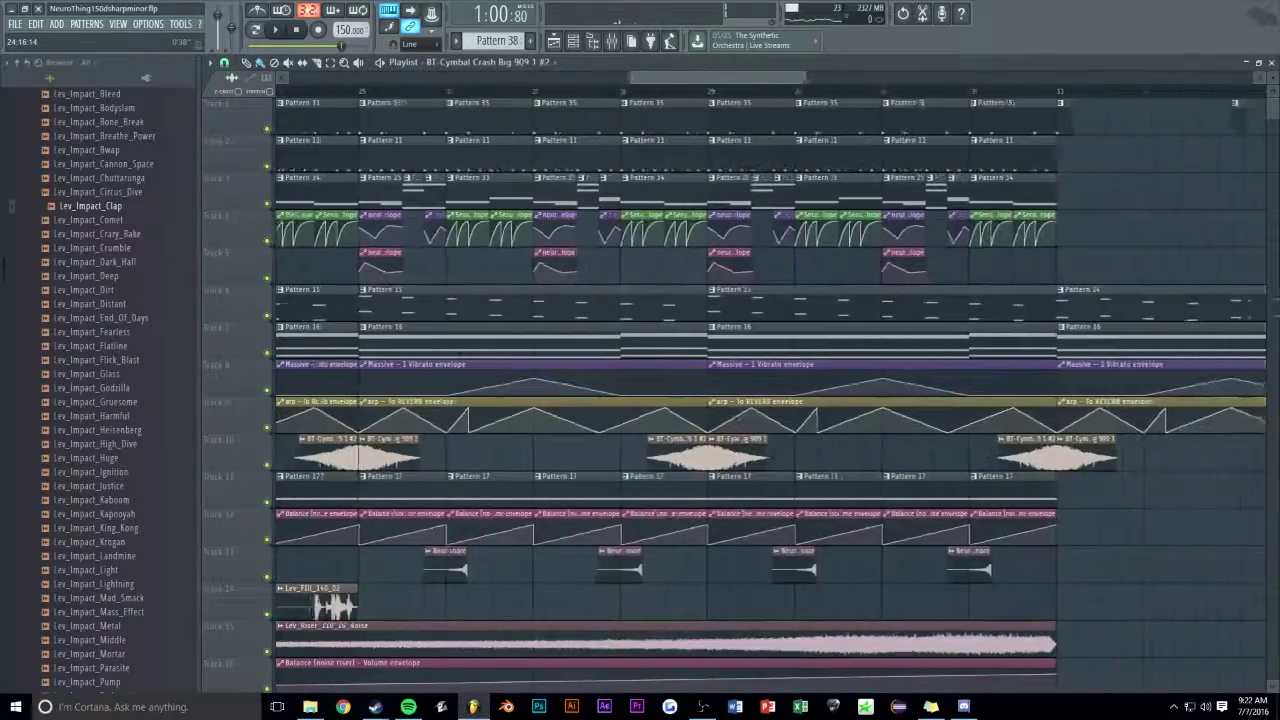
{"action": "scroll", "coordinate": [696, 79], "scroll_direction": "up", "scroll_amount": 6}
{"action": "scroll", "coordinate": [696, 79], "scroll_direction": "down", "scroll_amount": 8}
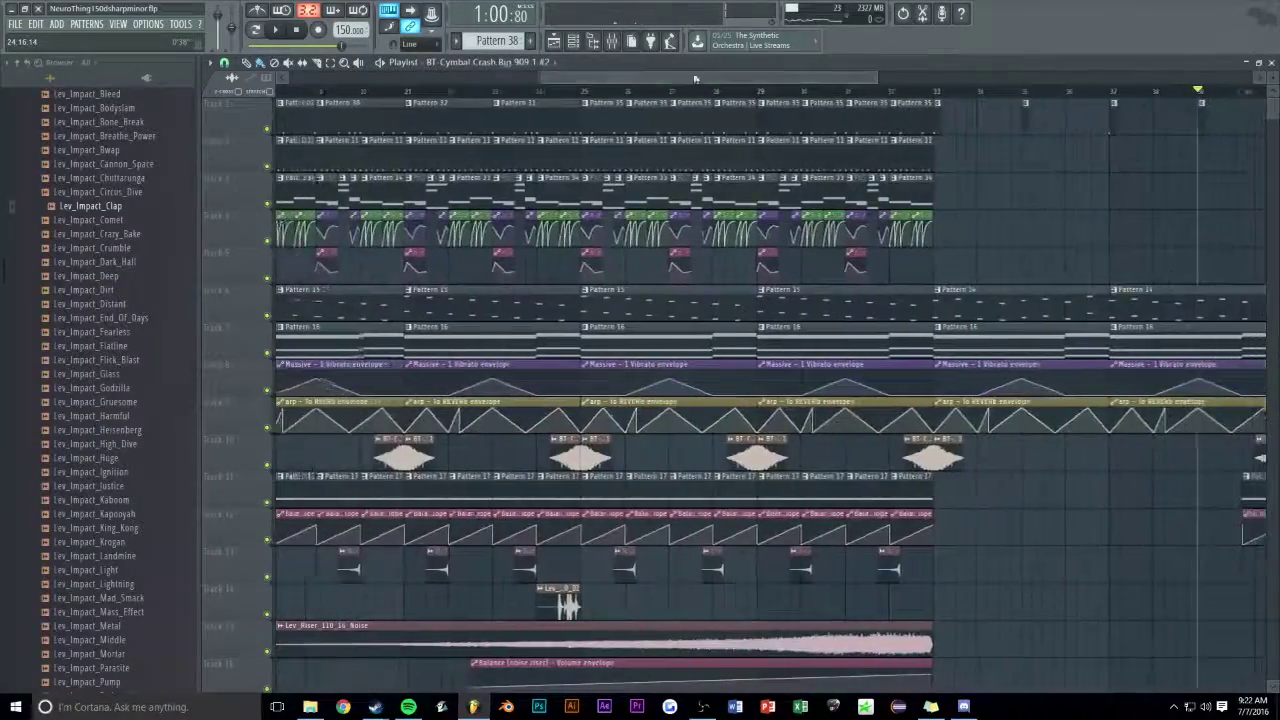
- Select the clips of bars 25–32 on tracks 2–13 and shift them slightly earlier to start exactly on bar 25
{"action": "left_click_drag", "start_coordinate": [606, 164], "coordinate": [917, 582]}
{"action": "scroll", "coordinate": [585, 408], "scroll_direction": "up", "scroll_amount": 12}
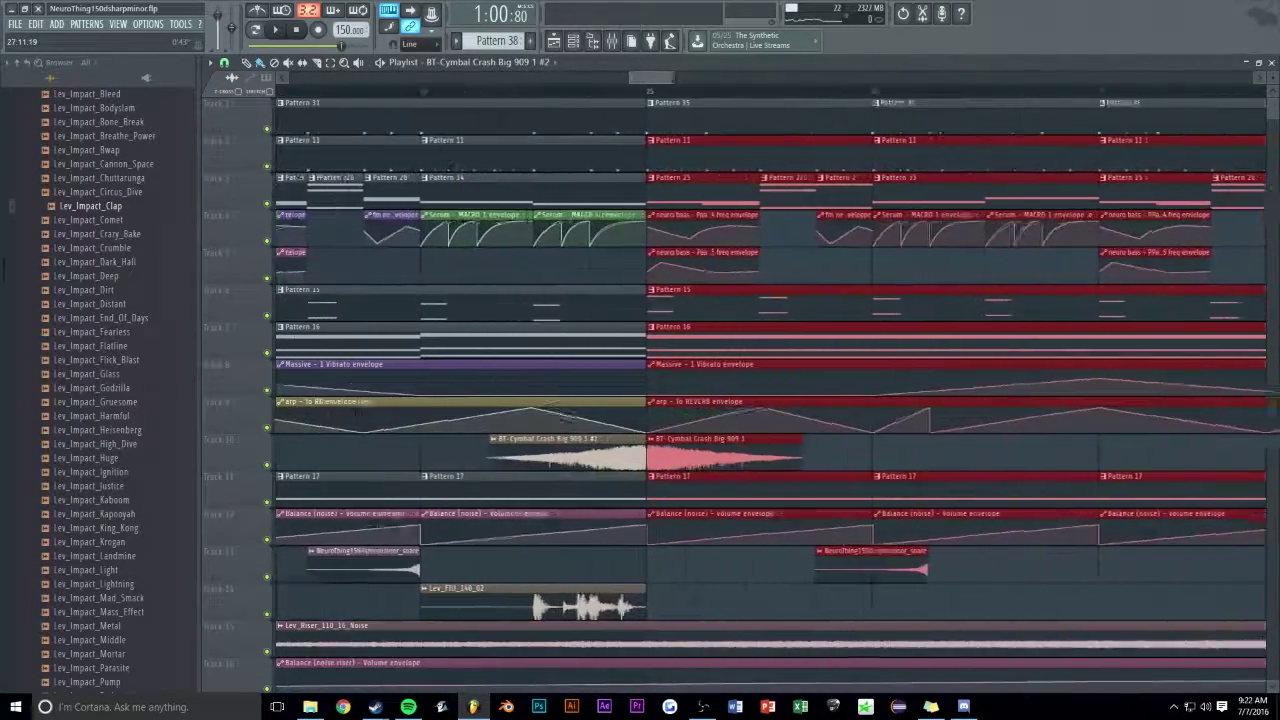
{"action": "left_click_drag", "start_coordinate": [646, 77], "coordinate": [645, 77]}
{"action": "left_click_drag", "start_coordinate": [666, 163], "coordinate": [655, 162]}
- Shift the Pattern 16, Massive Vibrato and arp REVERB envelope clips on tracks 7–9 back onto the bar lines at bars 33 and 37
{"action": "left_click_drag", "start_coordinate": [649, 77], "coordinate": [775, 77]}
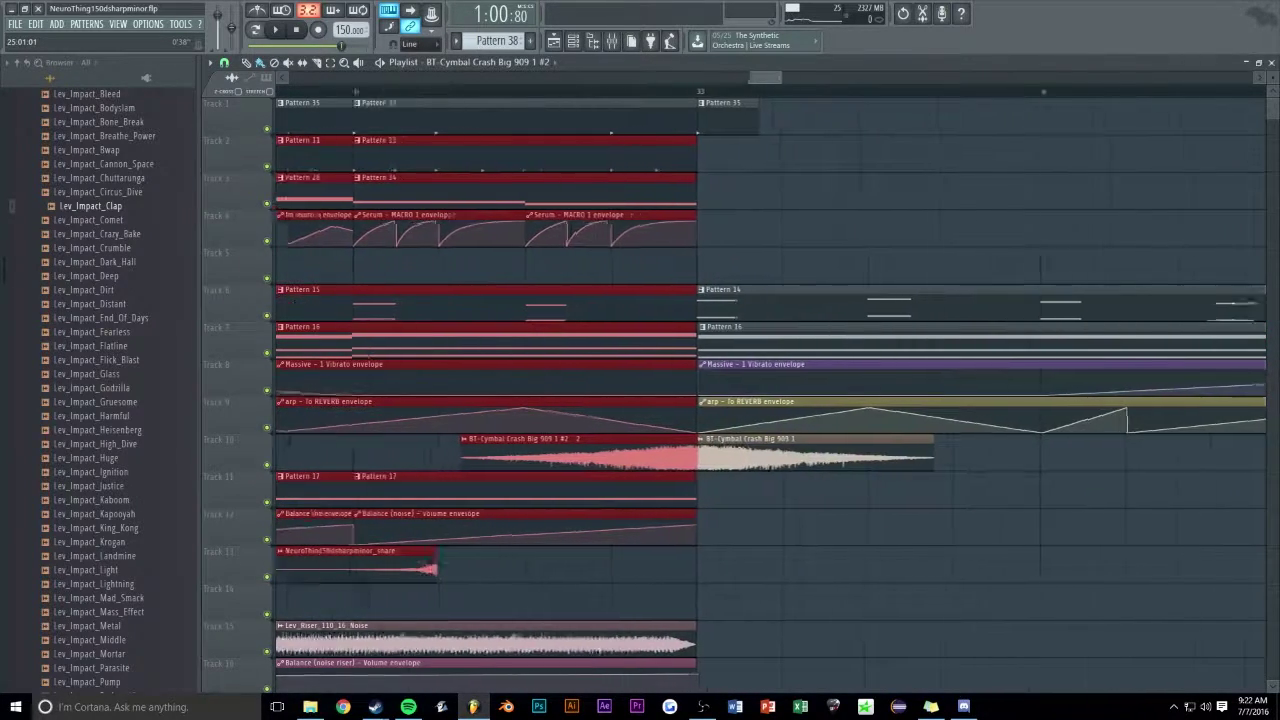
{"action": "scroll", "coordinate": [700, 210], "scroll_direction": "up", "scroll_amount": 6}
{"action": "left_click_drag", "start_coordinate": [745, 333], "coordinate": [729, 395]}
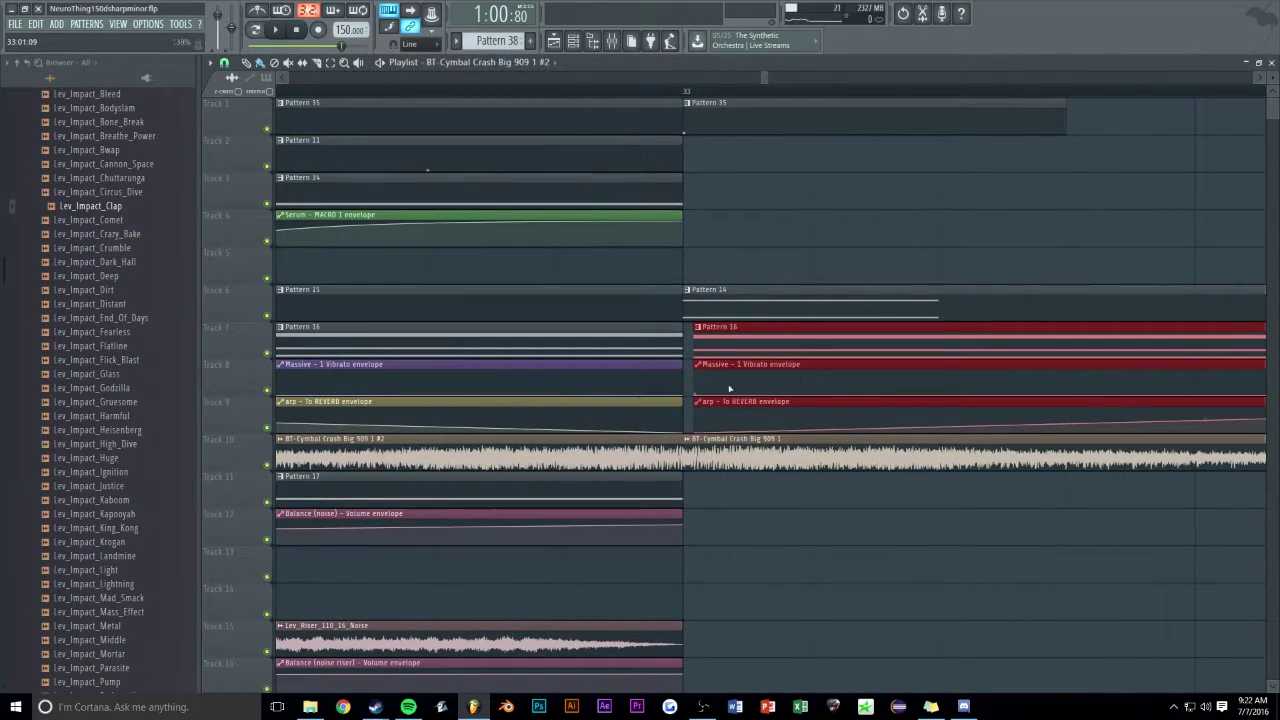
{"action": "left_click", "coordinate": [719, 454]}
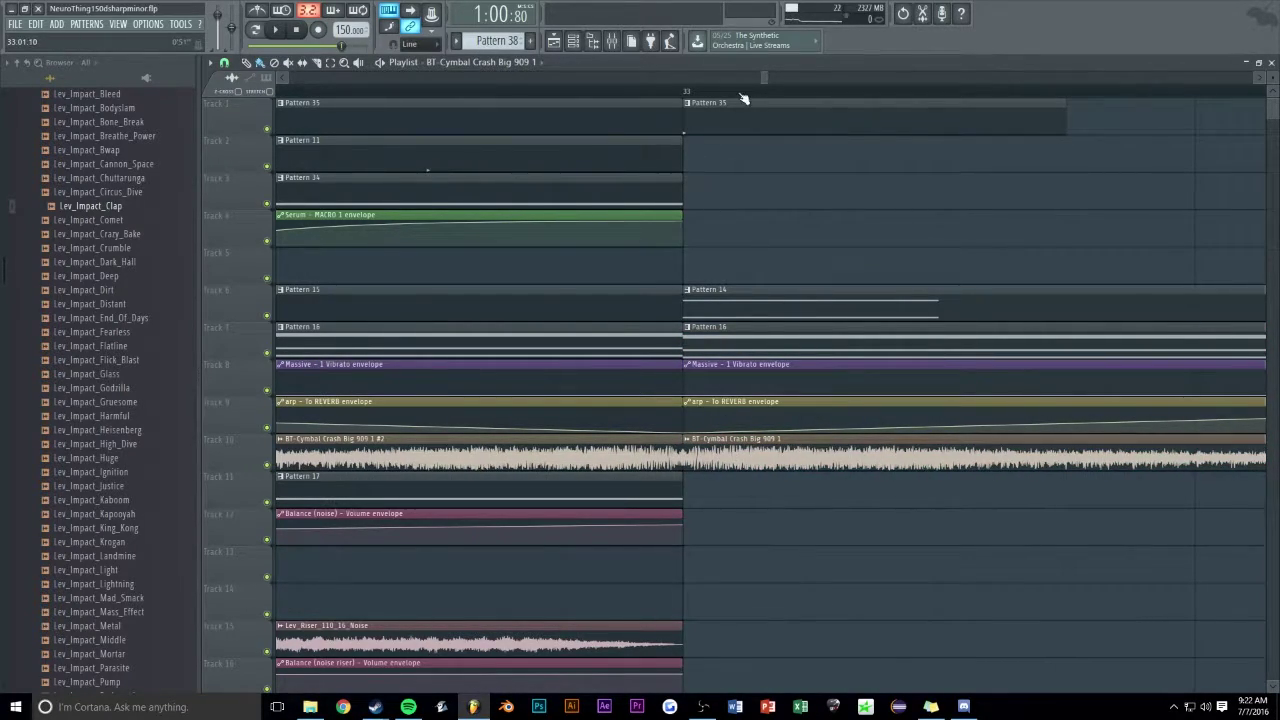
{"action": "left_click_drag", "start_coordinate": [764, 77], "coordinate": [824, 77]}
{"action": "left_click_drag", "start_coordinate": [656, 338], "coordinate": [636, 408]}
{"action": "left_click_drag", "start_coordinate": [825, 77], "coordinate": [883, 77]}
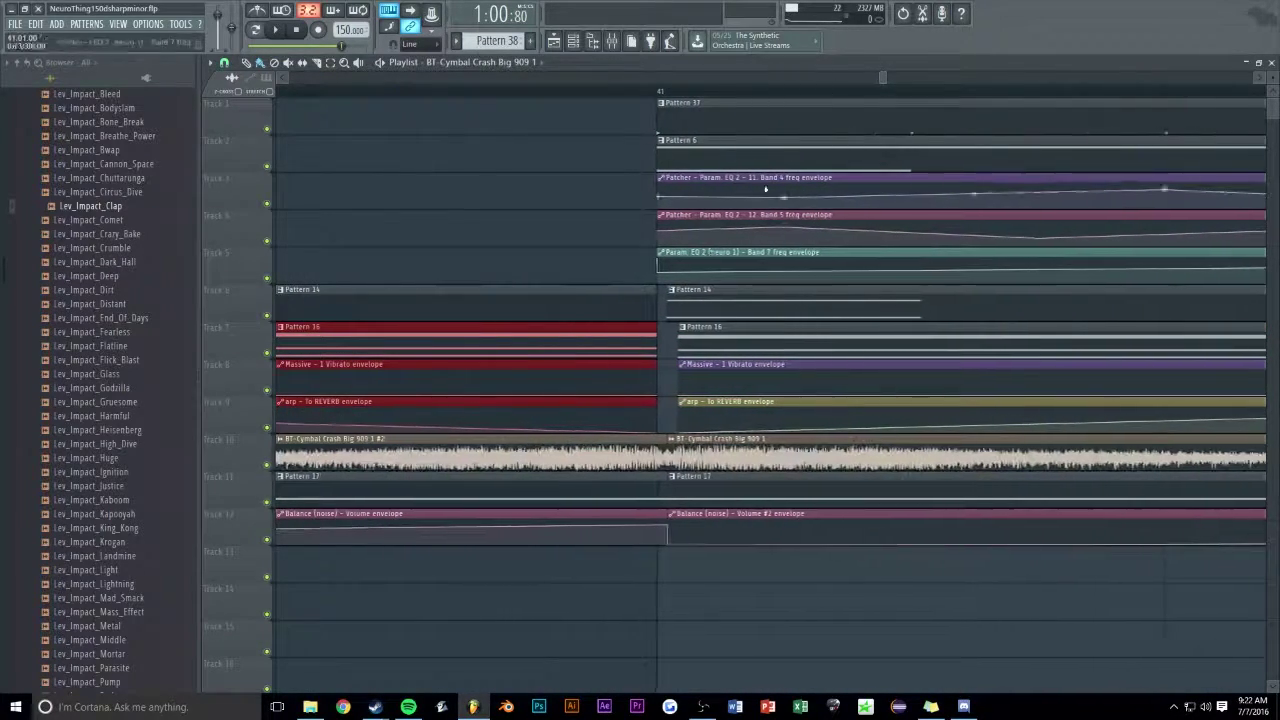
- Shift the misaligned clips on tracks 6–12 at bar 41, including the Pattern 17 and Balance (noise) envelope clips, exactly onto the bar line
{"action": "left_click_drag", "start_coordinate": [735, 322], "coordinate": [733, 425]}
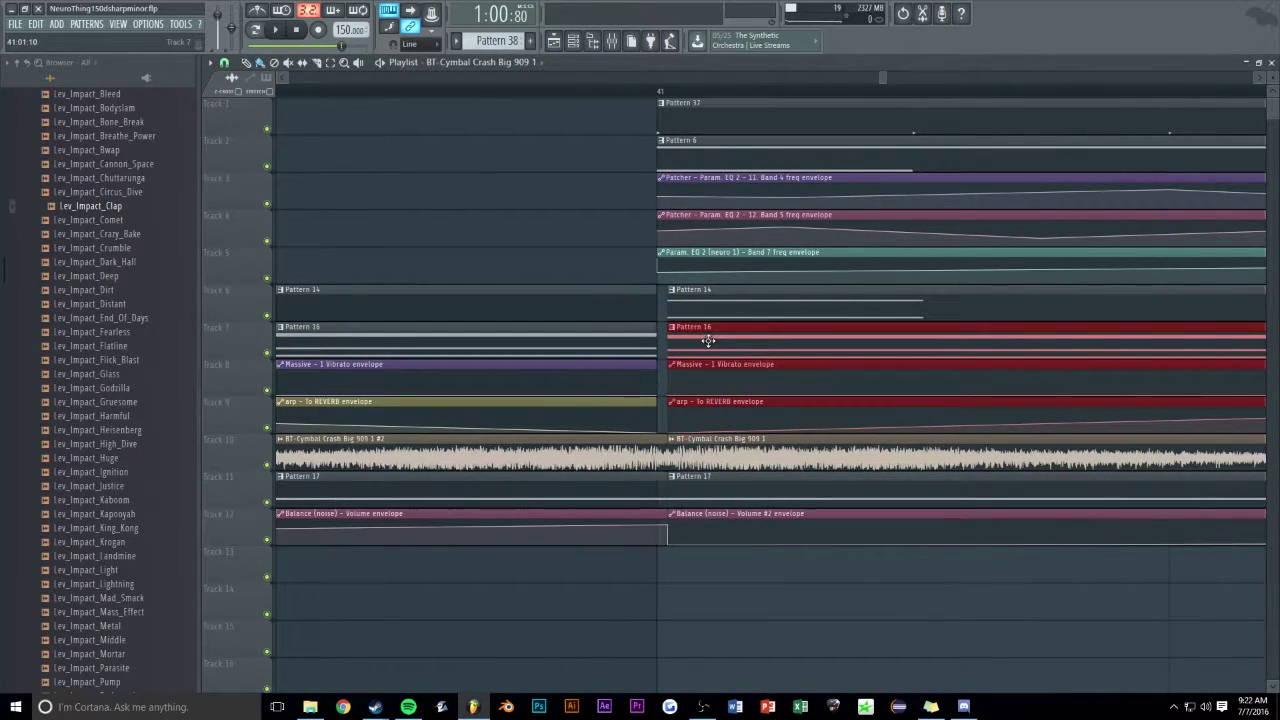
{"action": "left_click_drag", "start_coordinate": [733, 310], "coordinate": [725, 412]}
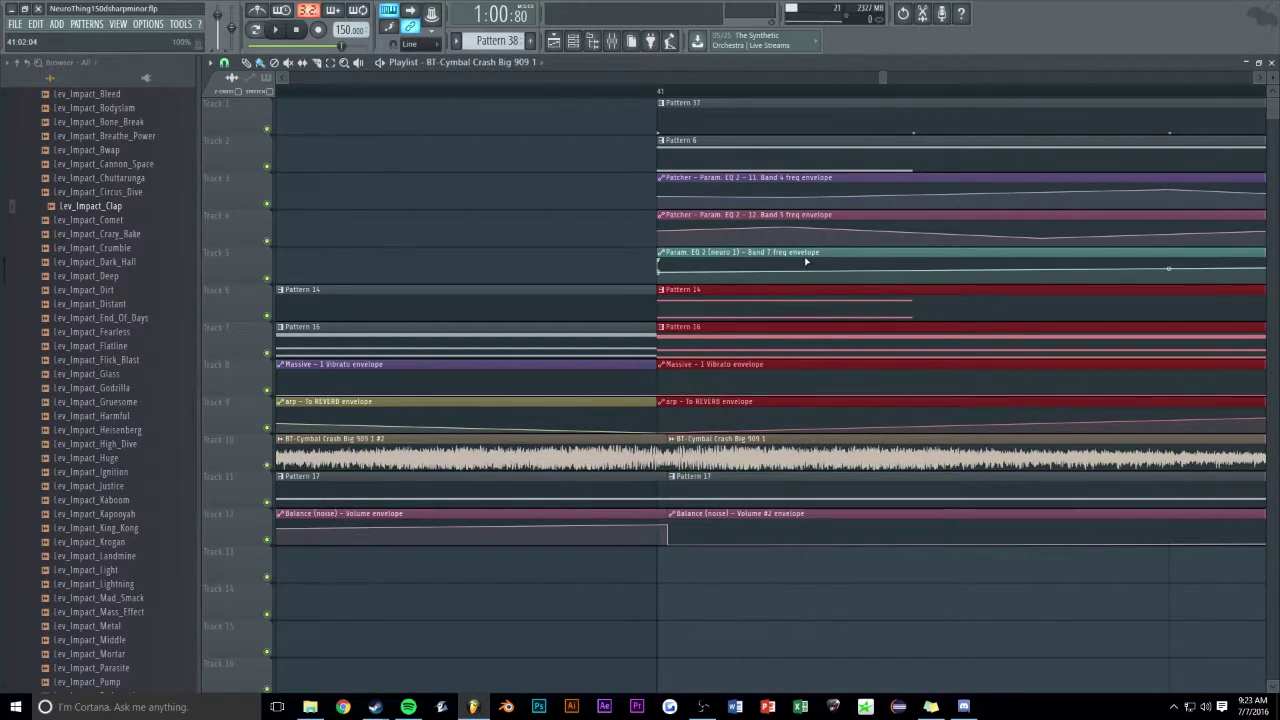
{"action": "left_click_drag", "start_coordinate": [612, 496], "coordinate": [632, 492]}
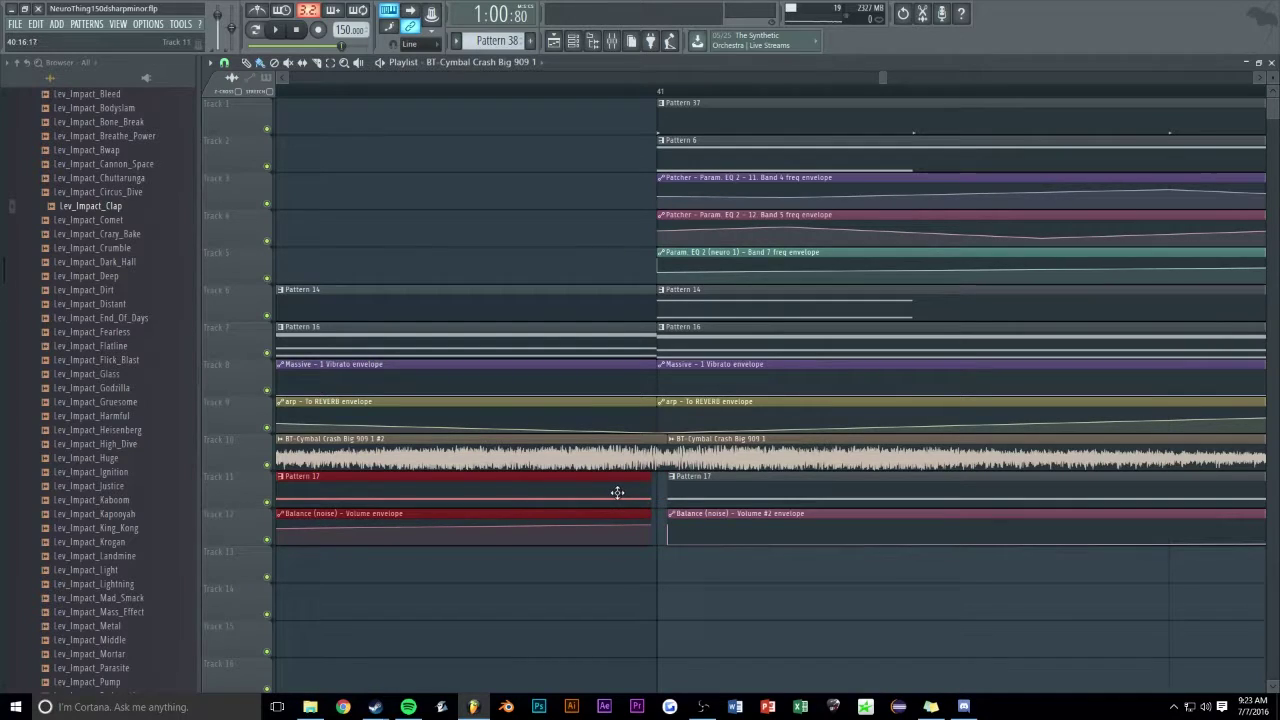
{"action": "left_click_drag", "start_coordinate": [885, 80], "coordinate": [1040, 80]}
{"action": "left_click_drag", "start_coordinate": [1099, 491], "coordinate": [588, 543]}
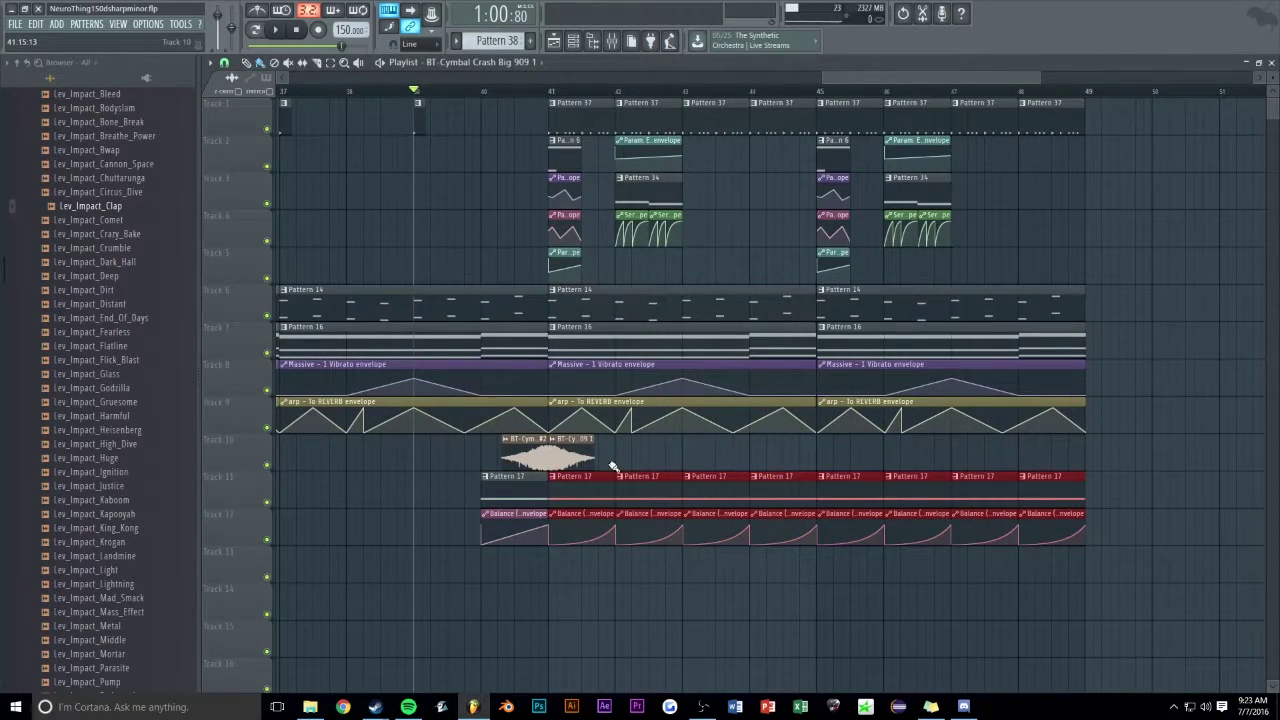
{"action": "left_click_drag", "start_coordinate": [1040, 79], "coordinate": [885, 80]}
{"action": "scroll", "coordinate": [872, 300], "scroll_direction": "down", "scroll_amount": 4}
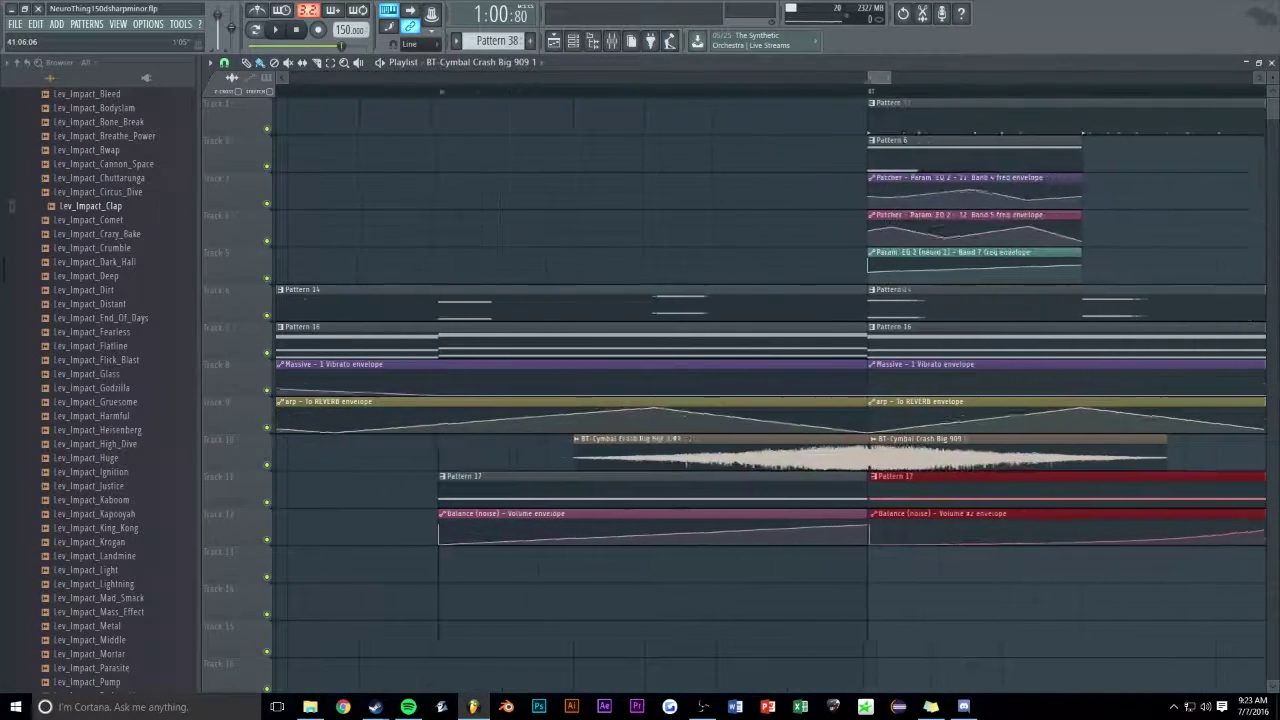
{"action": "scroll", "coordinate": [880, 400], "scroll_direction": "up", "scroll_amount": 4}
{"action": "left_click_drag", "start_coordinate": [838, 488], "coordinate": [848, 456]}
- Align the Pattern 34 and Serum MACRO 1 envelope clips to bar 42, and the late-starting clips on tracks 2–9 to bar 45
{"action": "left_click_drag", "start_coordinate": [875, 73], "coordinate": [897, 77]}
{"action": "left_click_drag", "start_coordinate": [731, 176], "coordinate": [736, 246]}
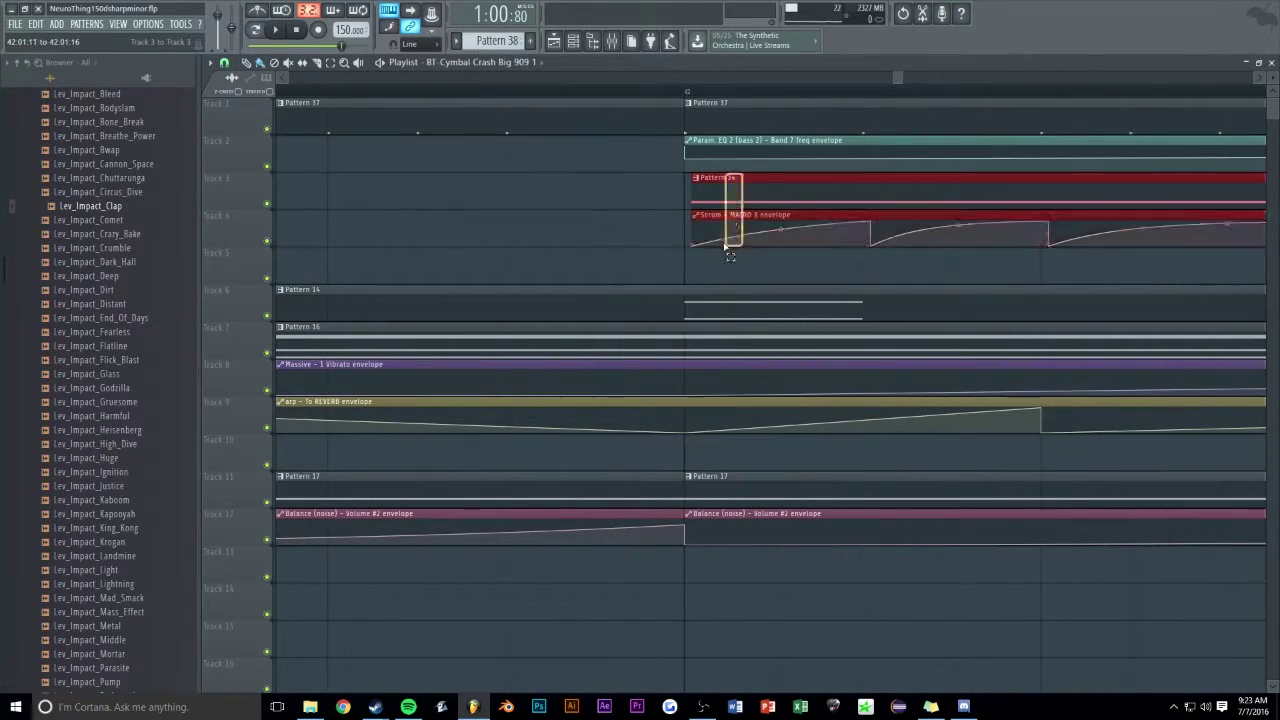
{"action": "left_click_drag", "start_coordinate": [898, 77], "coordinate": [944, 77]}
{"action": "scroll", "coordinate": [906, 80], "scroll_direction": "up", "scroll_amount": 3}
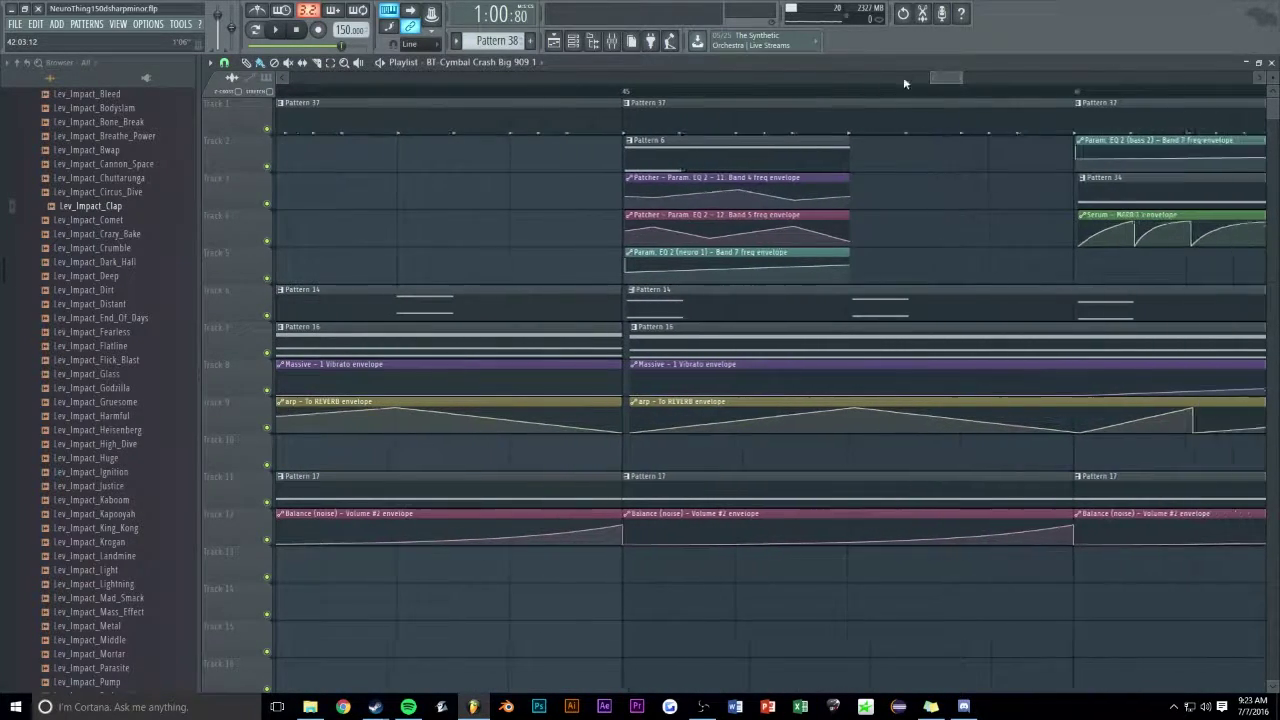
{"action": "left_click_drag", "start_coordinate": [729, 311], "coordinate": [683, 350]}
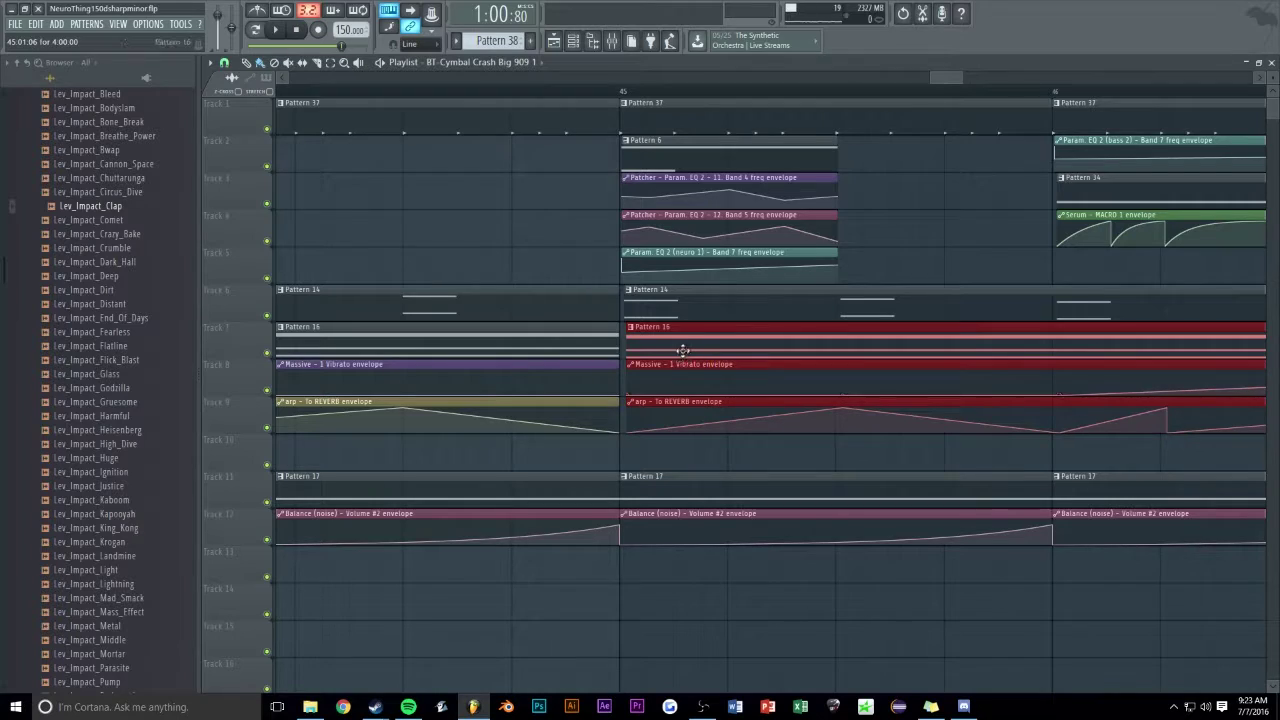
{"action": "left_click_drag", "start_coordinate": [709, 309], "coordinate": [697, 392]}
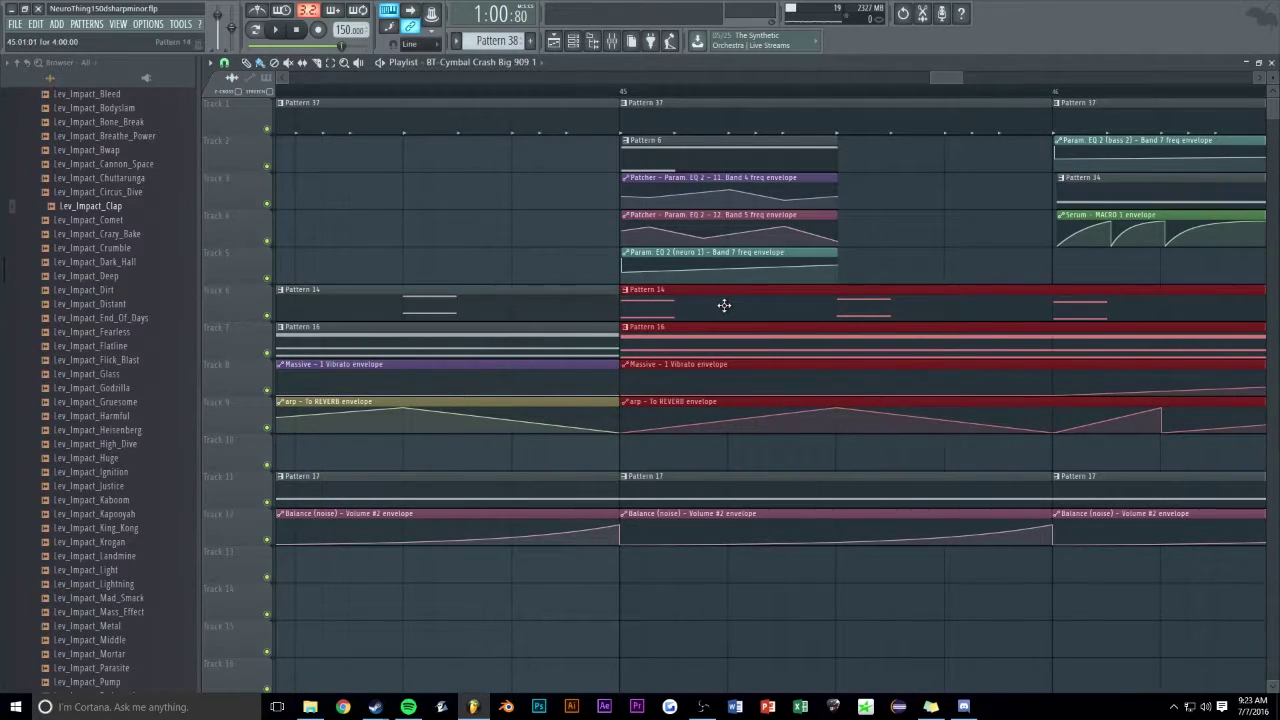
{"action": "scroll", "coordinate": [943, 78], "scroll_direction": "up", "scroll_amount": 2}
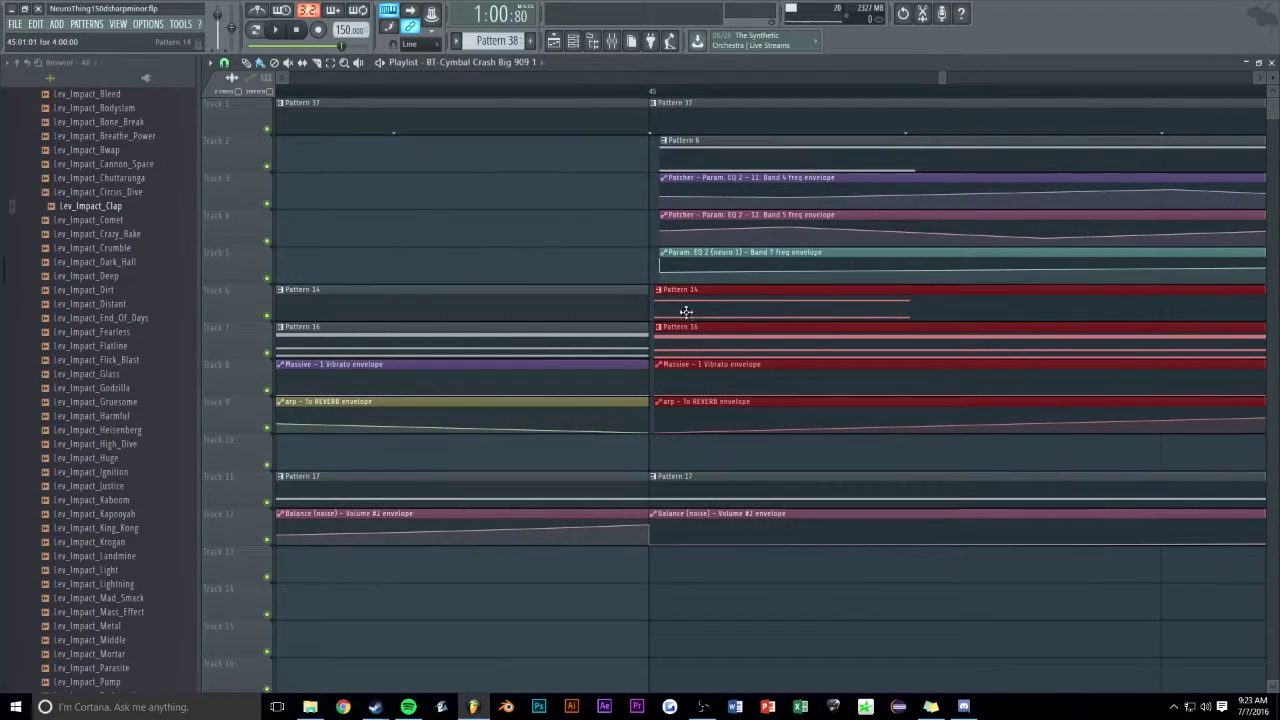
{"action": "left_click_drag", "start_coordinate": [652, 136], "coordinate": [732, 264]}
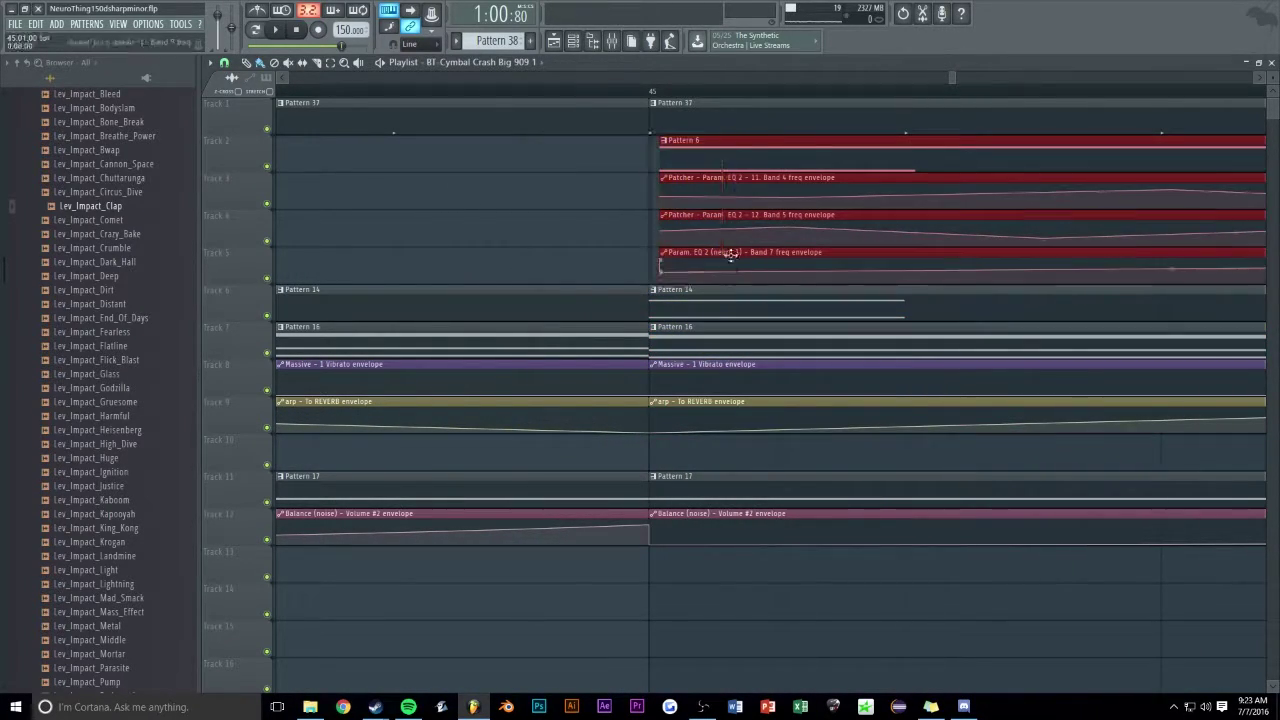
- Shift the Param. EQ 2 (bass 2) envelope, Pattern 34 and Serum MACRO 1 envelope clips on tracks 2–4 to start exactly on bar 46
{"action": "left_click_drag", "start_coordinate": [955, 78], "coordinate": [990, 78]}
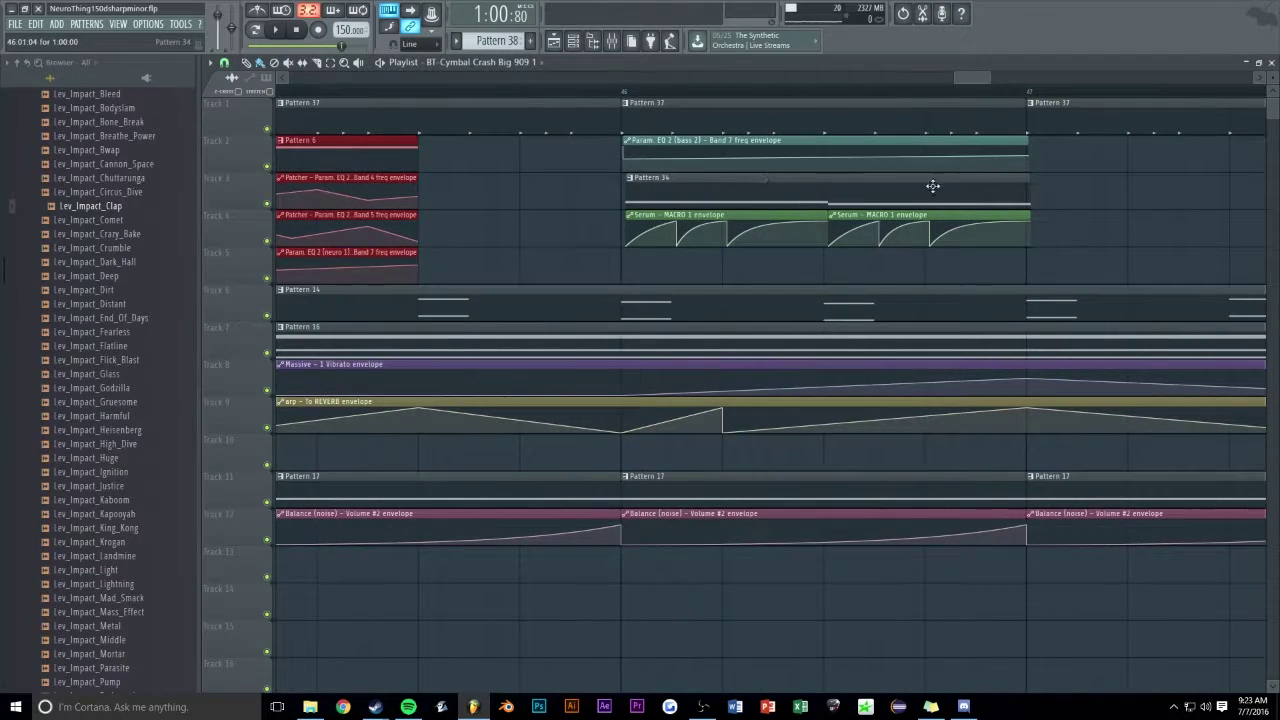
{"action": "left_click_drag", "start_coordinate": [918, 184], "coordinate": [657, 232]}
{"action": "left_click_drag", "start_coordinate": [1010, 70], "coordinate": [981, 77]}
{"action": "left_click_drag", "start_coordinate": [641, 143], "coordinate": [635, 143]}
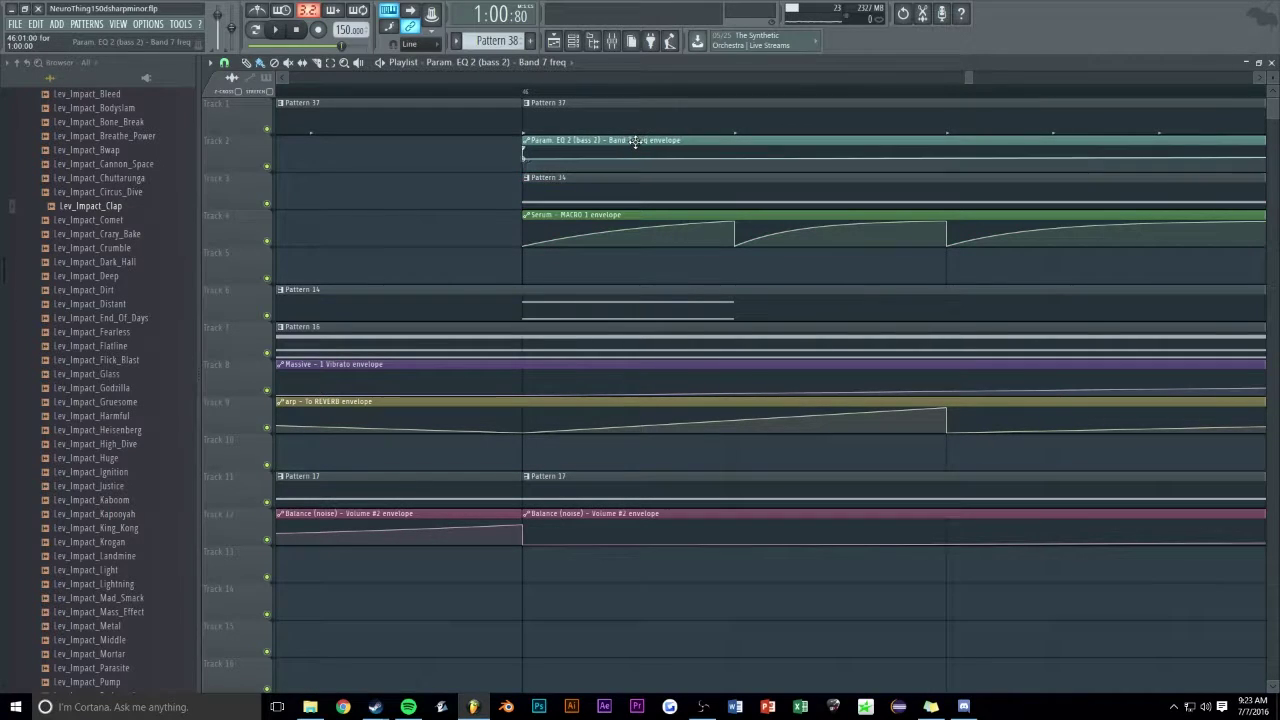
- Play the arrangement from bar 39 into the build at bar 41 to check the realigned clips
{"action": "left_click_drag", "start_coordinate": [972, 77], "coordinate": [1023, 77]}
{"action": "scroll", "coordinate": [966, 77], "scroll_direction": "down", "scroll_amount": 6}
{"action": "key", "text": "space"}
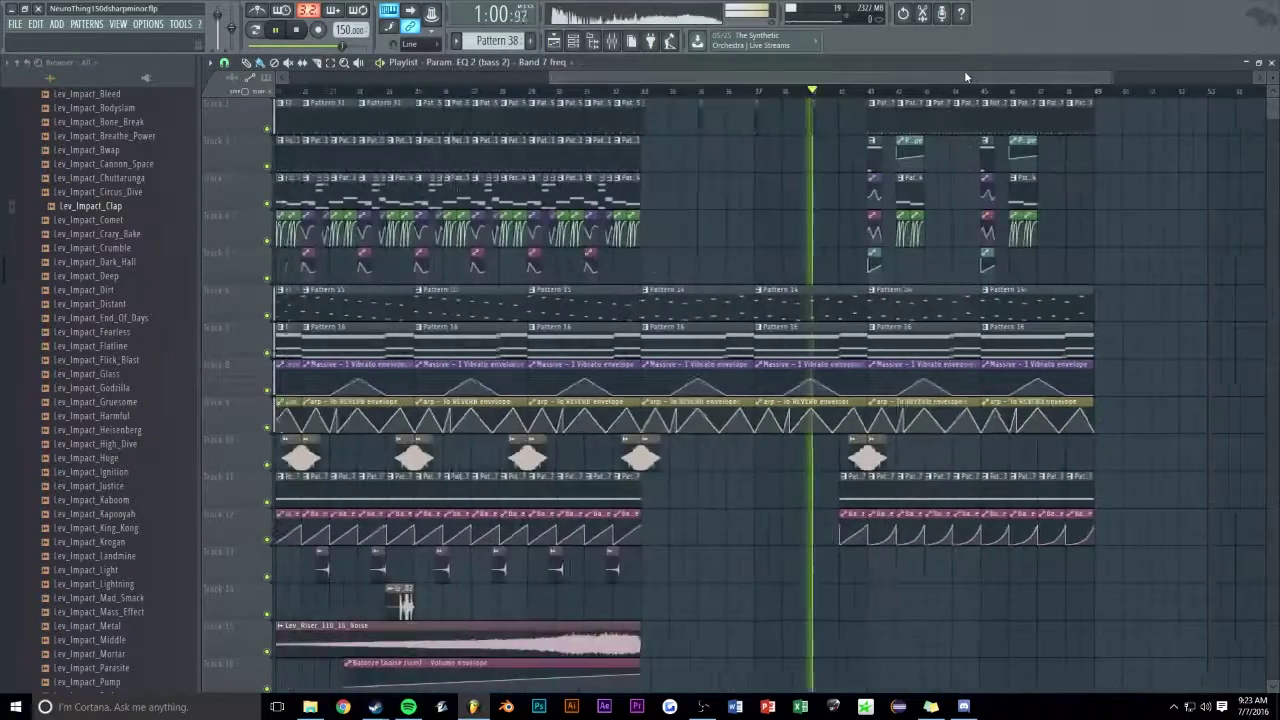
{"action": "scroll", "coordinate": [895, 79], "scroll_direction": "up", "scroll_amount": 5}
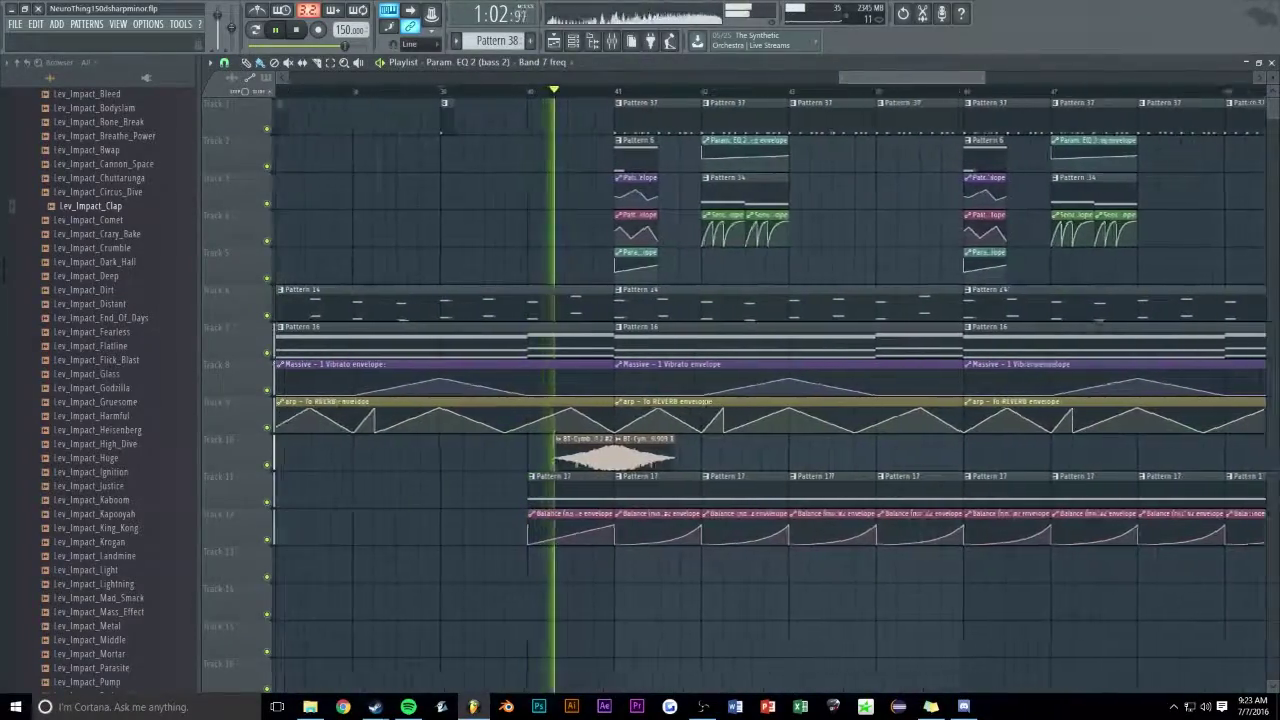
{"action": "scroll", "coordinate": [905, 79], "scroll_direction": "down", "scroll_amount": 3}
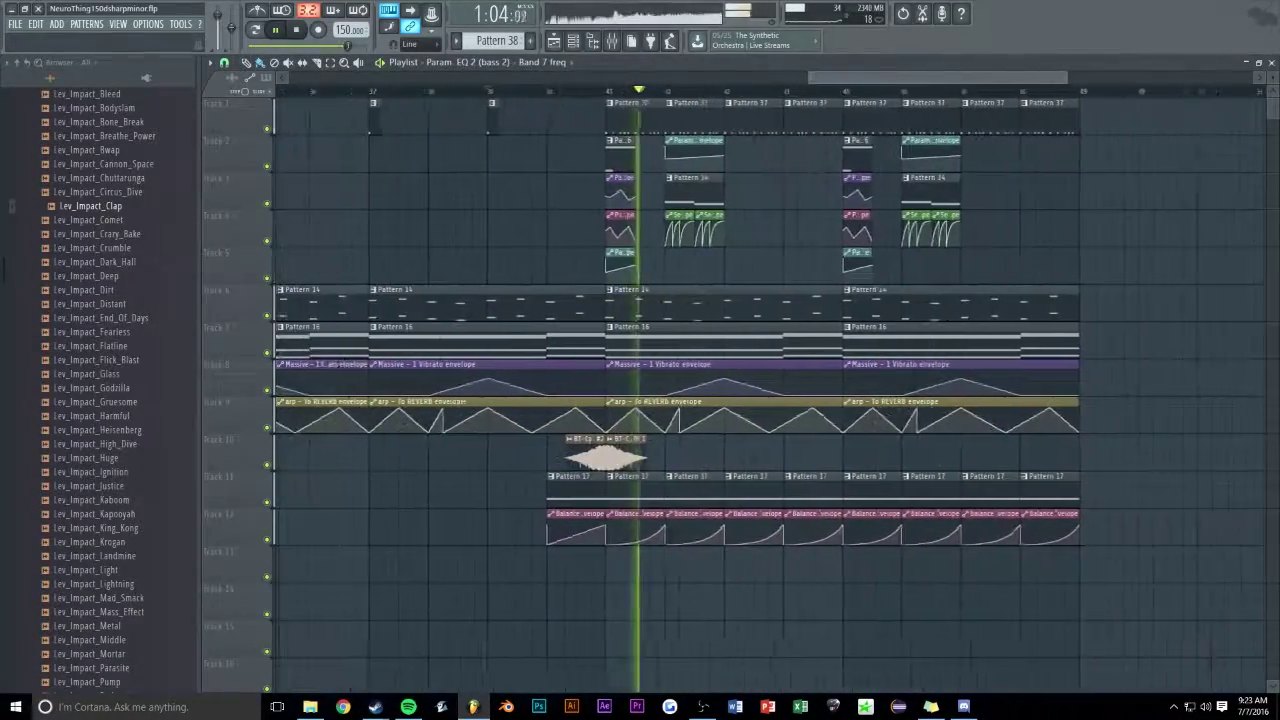
{"action": "scroll", "coordinate": [892, 85], "scroll_direction": "down", "scroll_amount": 2}
- Duplicate the Lev_Impact_Landmine and Lev_Impact_Clap clips on tracks 18–19 to bar 41, play the section and save the project
{"action": "scroll", "coordinate": [603, 268], "scroll_direction": "down", "scroll_amount": 5}
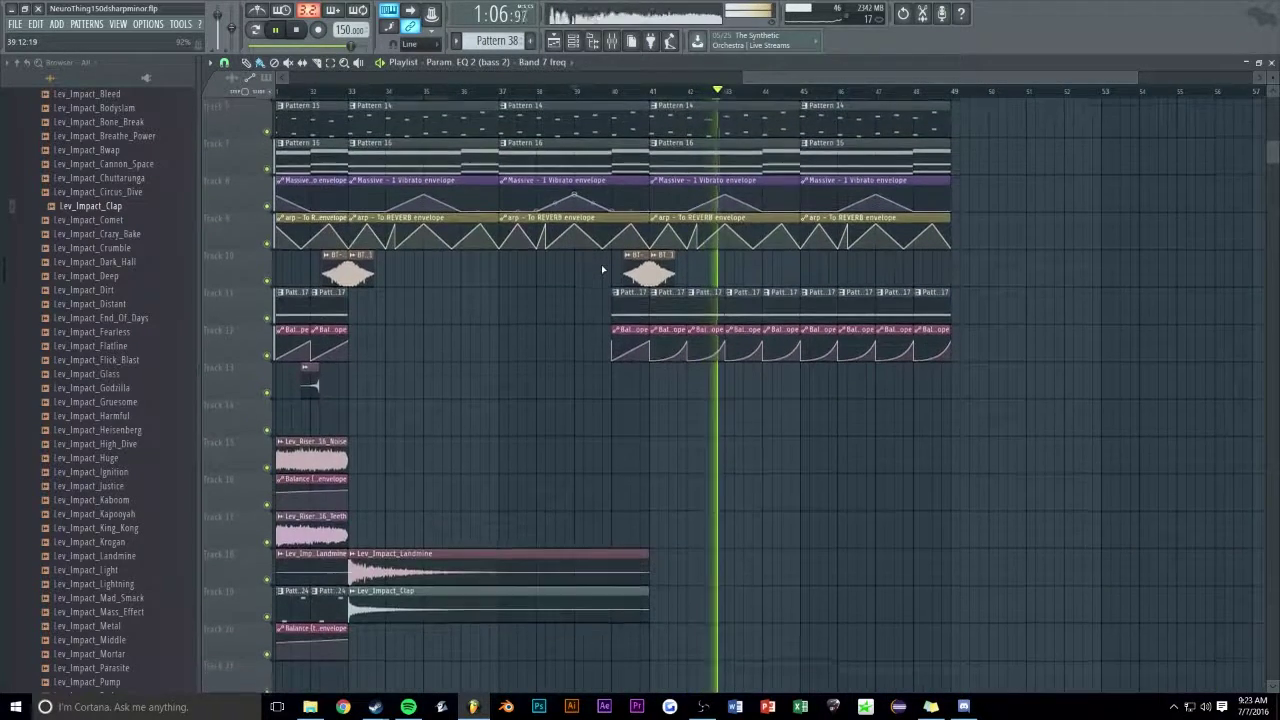
{"action": "key", "text": "ctrl+b"}
{"action": "key", "text": "space"}
{"action": "left_click", "coordinate": [549, 481], "text": "ctrl"}
{"action": "key", "text": "space"}
{"action": "key", "text": "ctrl+s"}
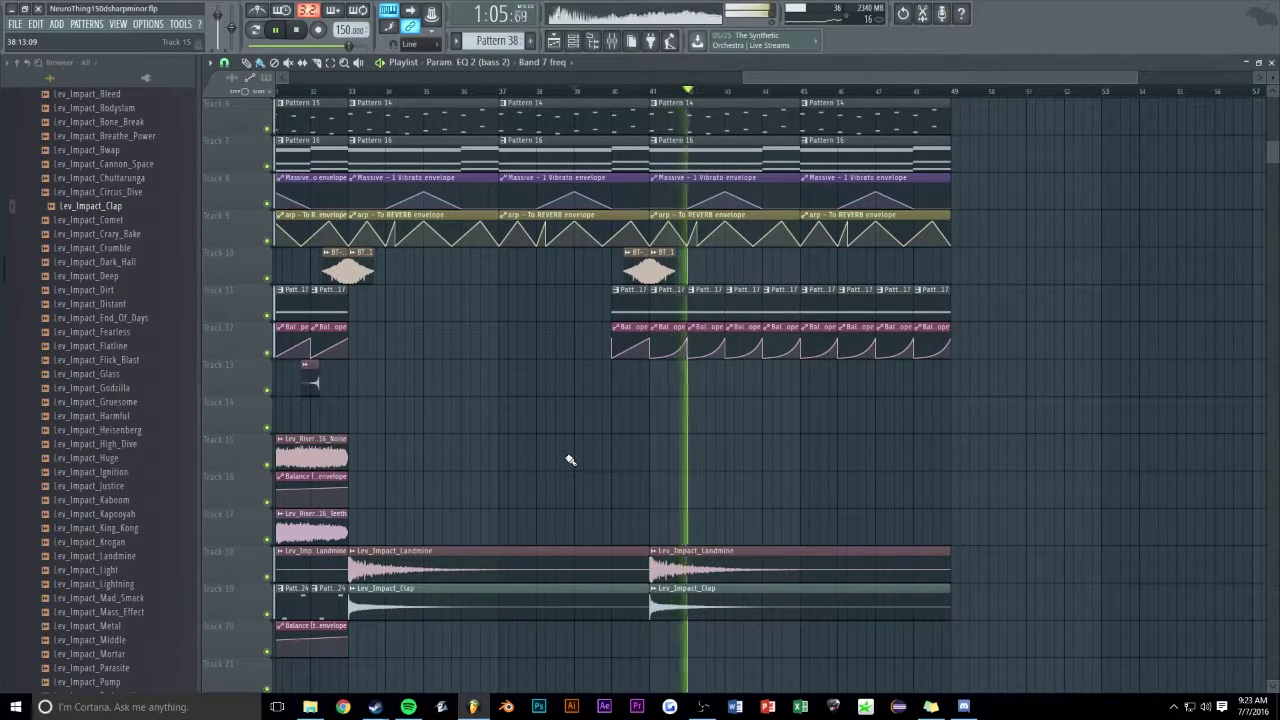
- Delete the Lev_Impact_Landmine copy at bar 41 and replay the build from bar 41
{"action": "right_click", "coordinate": [672, 563]}
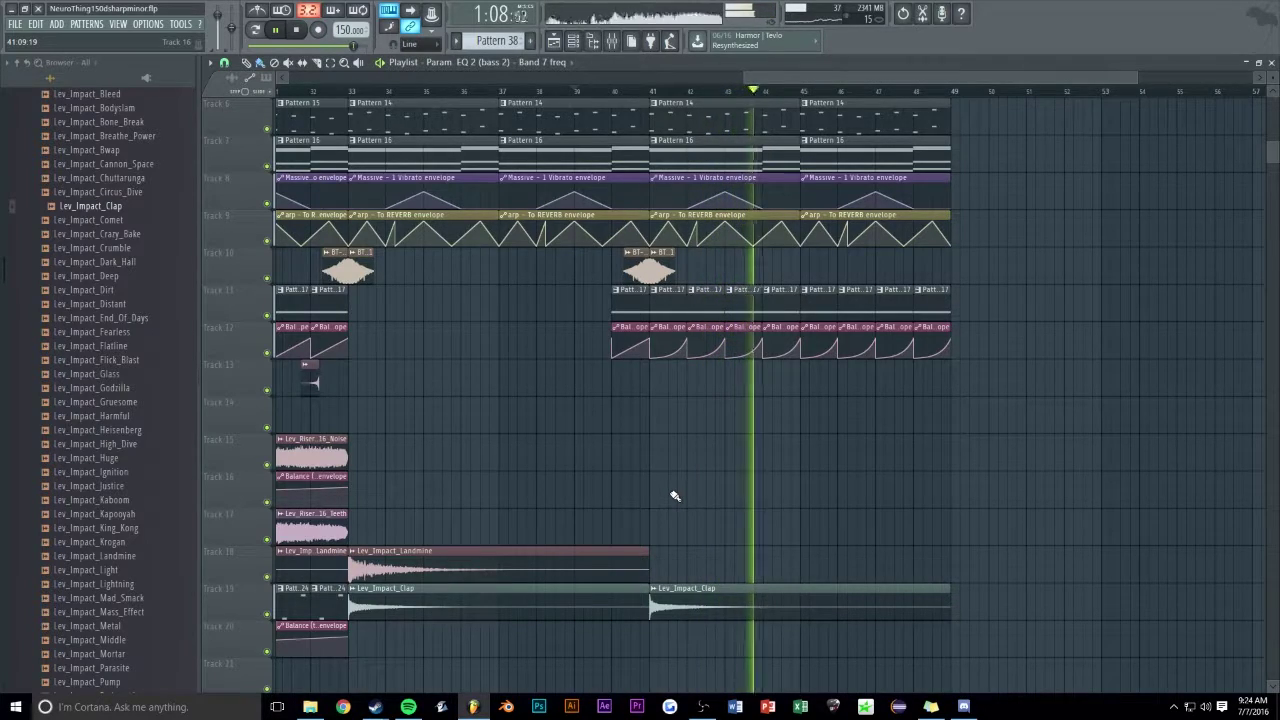
{"action": "scroll", "coordinate": [635, 465], "scroll_direction": "up", "scroll_amount": 5}
{"action": "key", "text": "space"}
{"action": "left_click_drag", "start_coordinate": [1135, 77], "coordinate": [984, 77]}
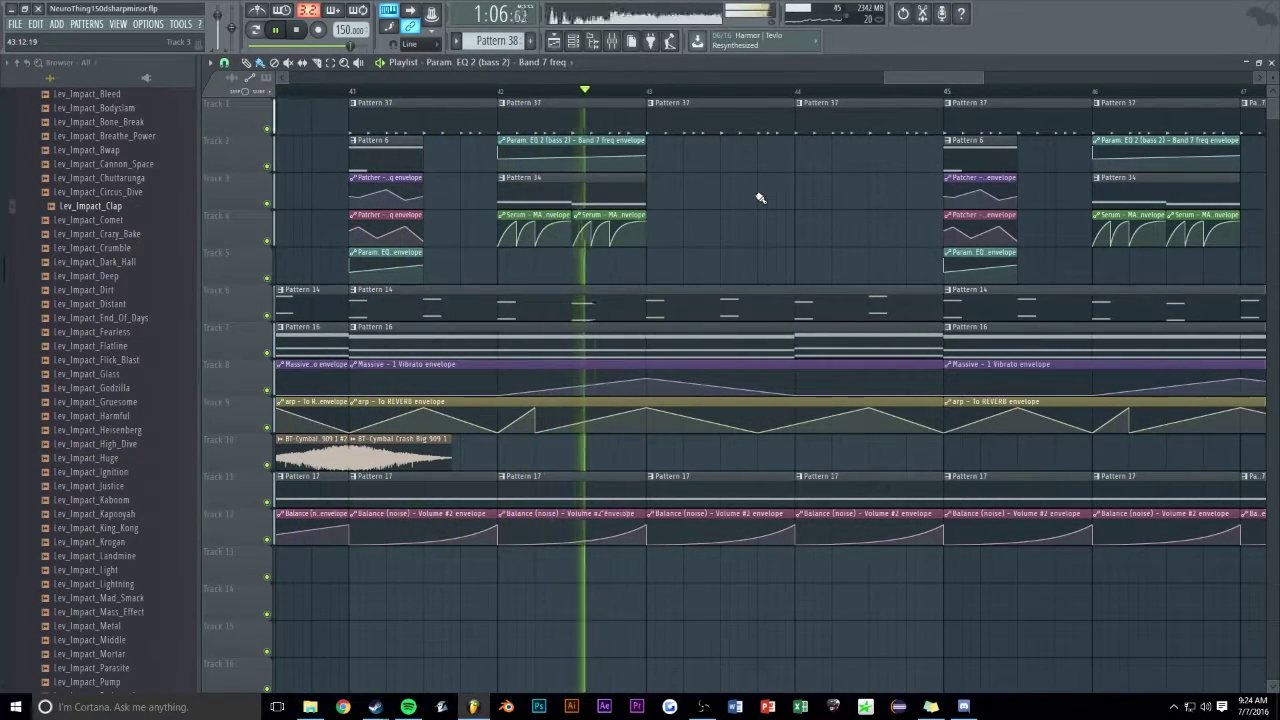
- Copy the Pattern 33 clip and its two Serum MACRO 1 envelopes from bar 30 to bar 44 on tracks 3–4
{"action": "scroll", "coordinate": [893, 78], "scroll_direction": "up", "scroll_amount": 3}
{"action": "scroll", "coordinate": [795, 84], "scroll_direction": "up", "scroll_amount": 3}
{"action": "left_click", "coordinate": [793, 215]}
{"action": "scroll", "coordinate": [893, 93], "scroll_direction": "down", "scroll_amount": 6}
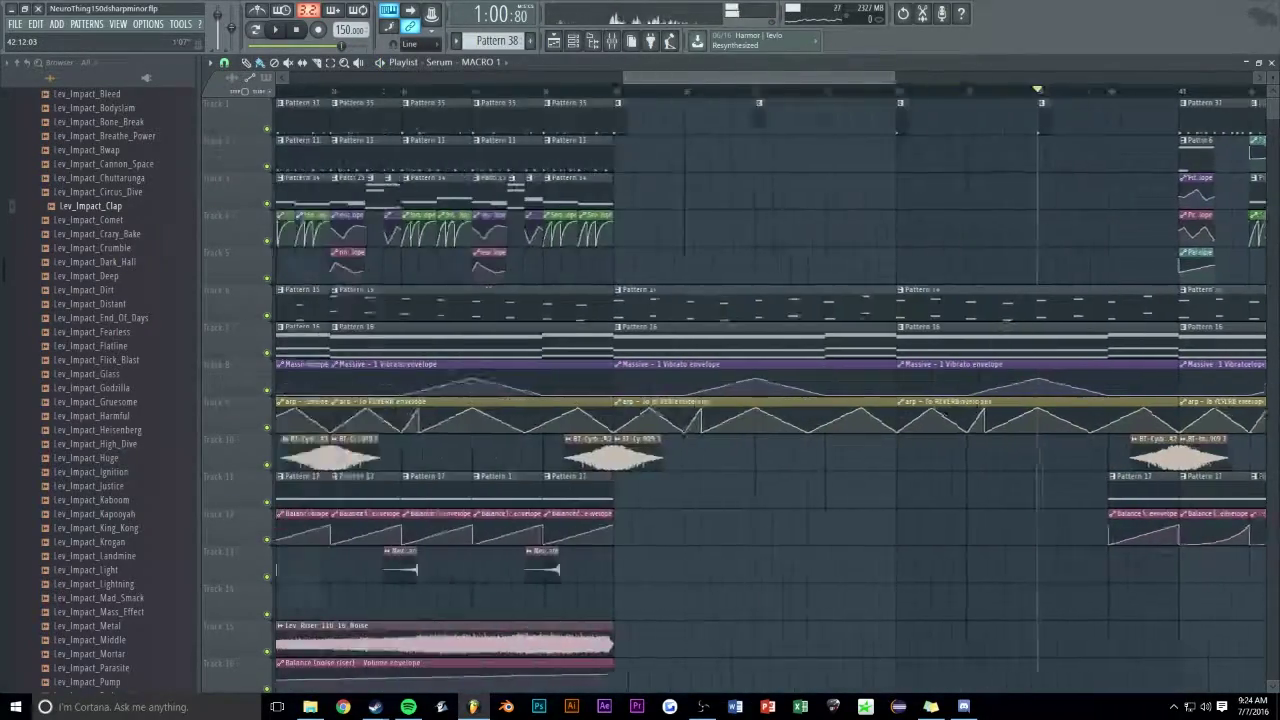
{"action": "scroll", "coordinate": [818, 185], "scroll_direction": "up", "scroll_amount": 1}
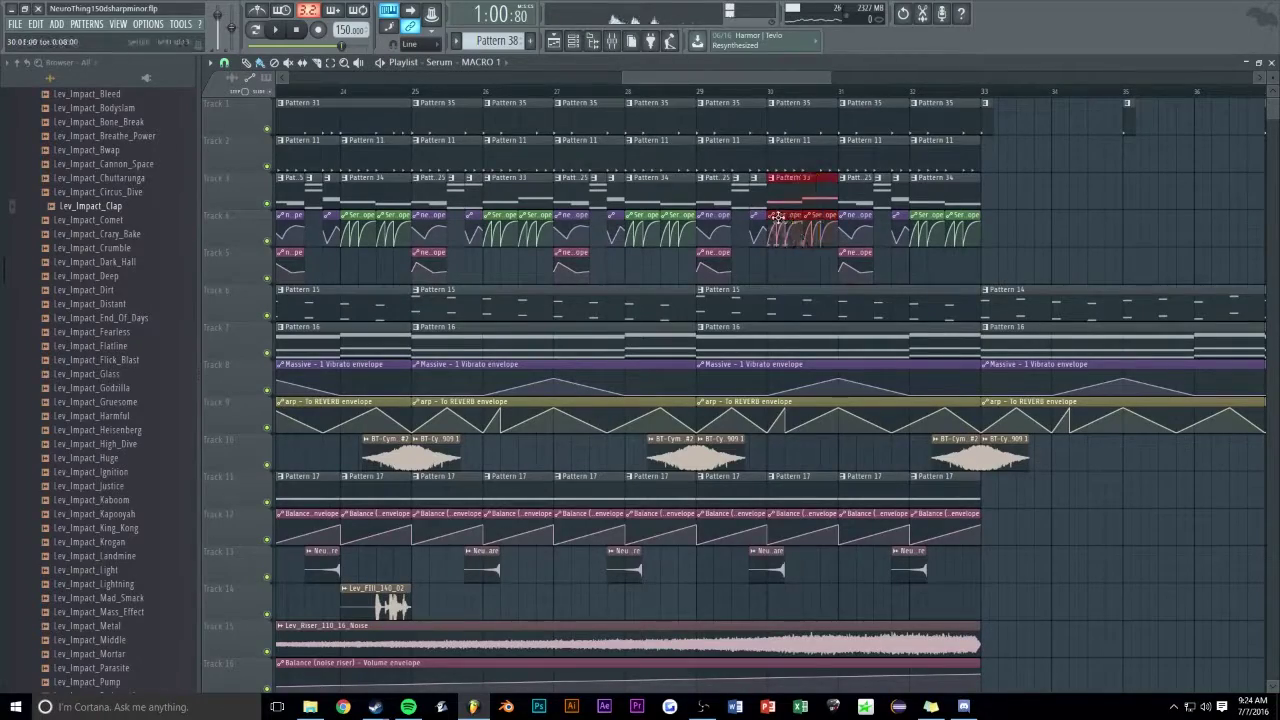
{"action": "scroll", "coordinate": [774, 77], "scroll_direction": "down", "scroll_amount": 3}
{"action": "left_click_drag", "start_coordinate": [409, 186], "coordinate": [453, 186]}
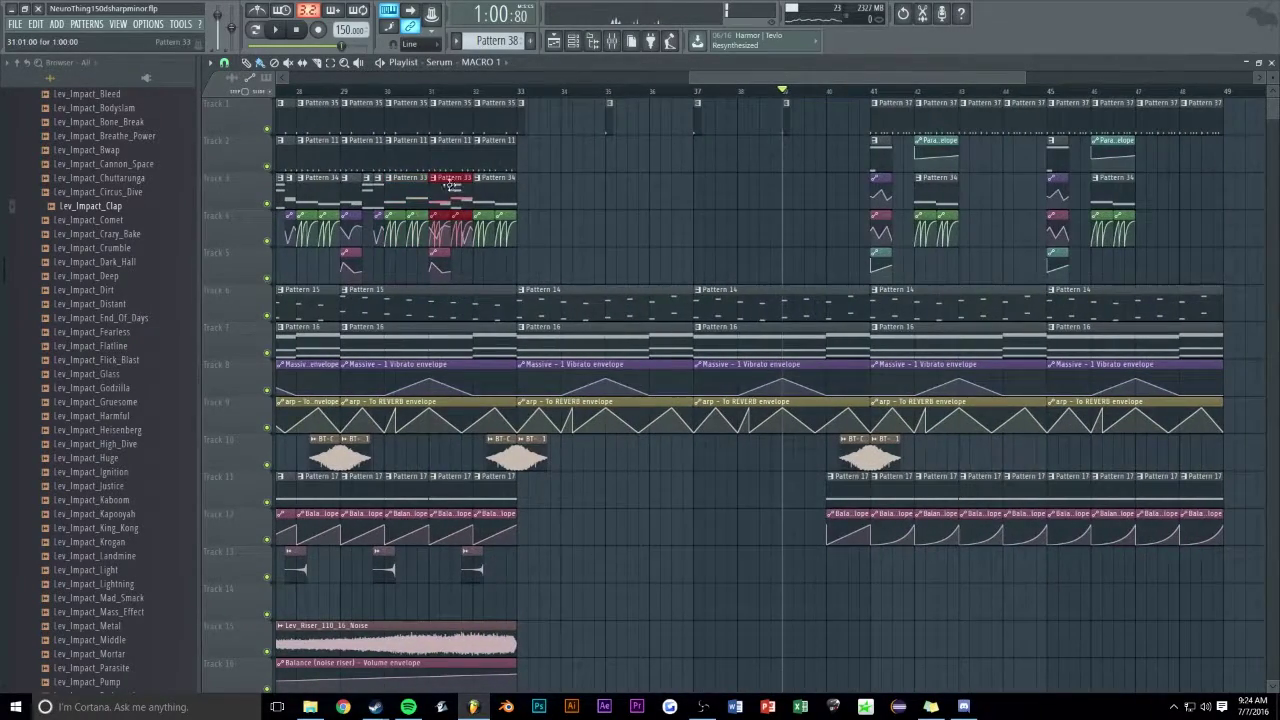
{"action": "scroll", "coordinate": [955, 93], "scroll_direction": "up", "scroll_amount": 3}
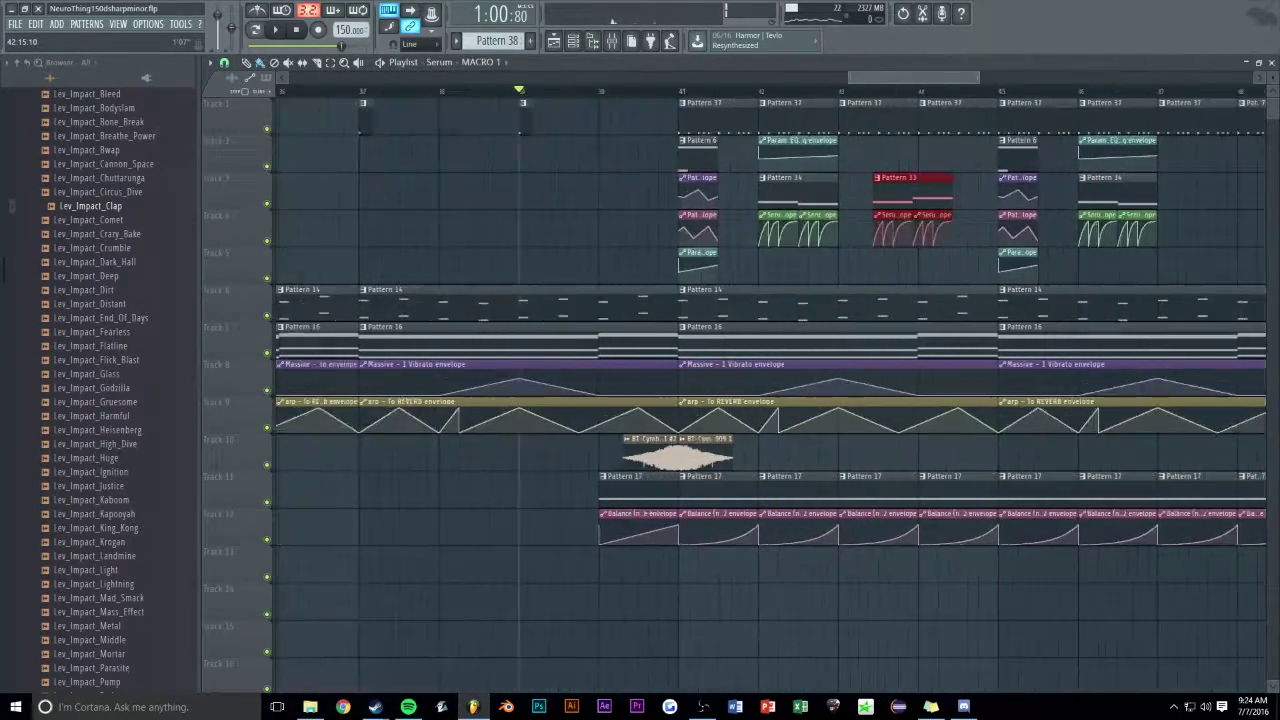
{"action": "left_click_drag", "start_coordinate": [895, 195], "coordinate": [1005, 188]}
- Place a Param. EQ 2 (bass 2) Band 7 freq envelope clip on track 2 at bar 44 while playing the section
{"action": "key", "text": "space"}
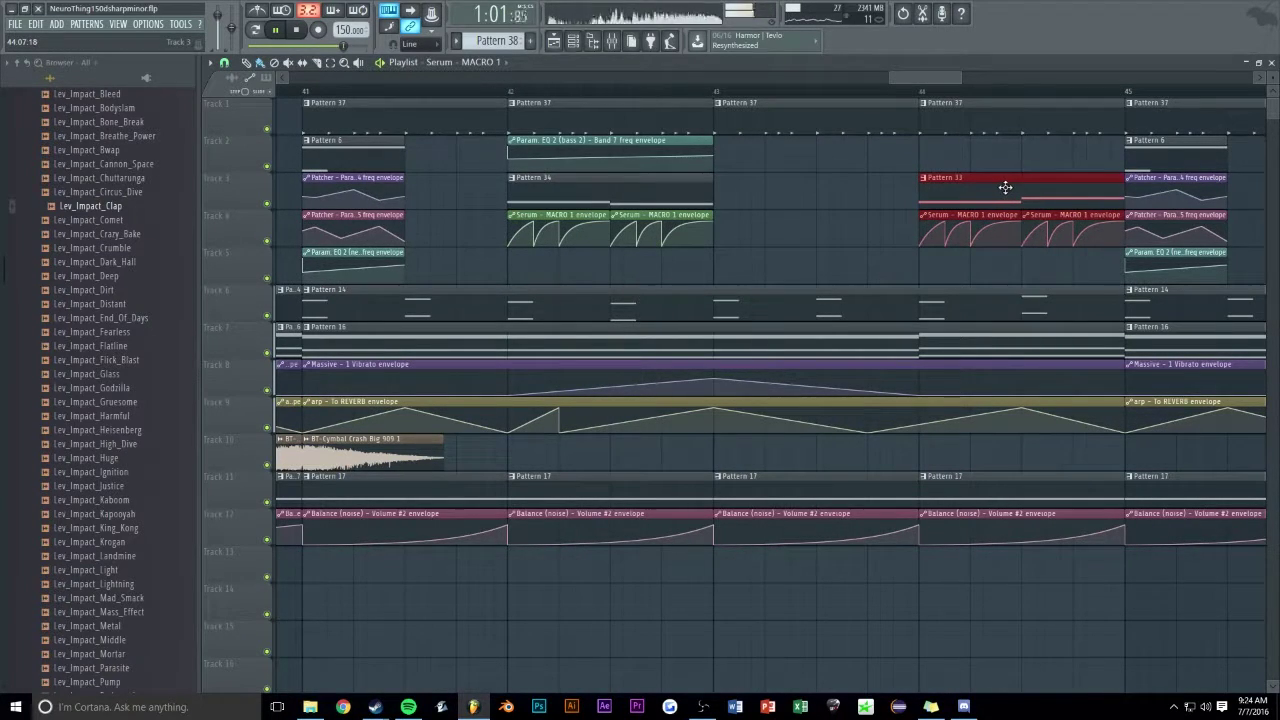
{"action": "left_click", "coordinate": [887, 184], "text": "ctrl"}
{"action": "left_click", "coordinate": [926, 158]}
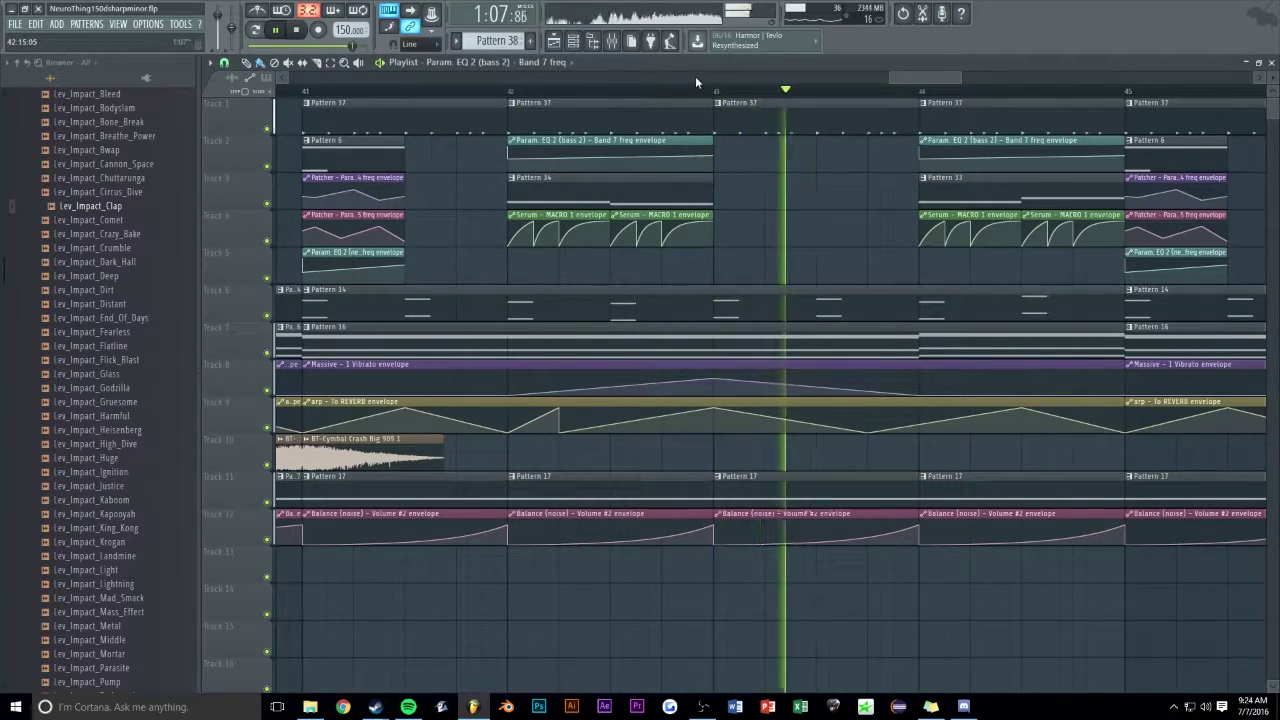
- Duplicate the bar 44 bass clips and envelopes on tracks 2–4, move the copy to bar 48 and clear the selection
{"action": "left_click_drag", "start_coordinate": [961, 78], "coordinate": [985, 78]}
{"action": "scroll", "coordinate": [617, 92], "scroll_direction": "down", "scroll_amount": 4}
{"action": "left_click_drag", "start_coordinate": [729, 152], "coordinate": [803, 232]}
{"action": "key", "text": "ctrl+b"}
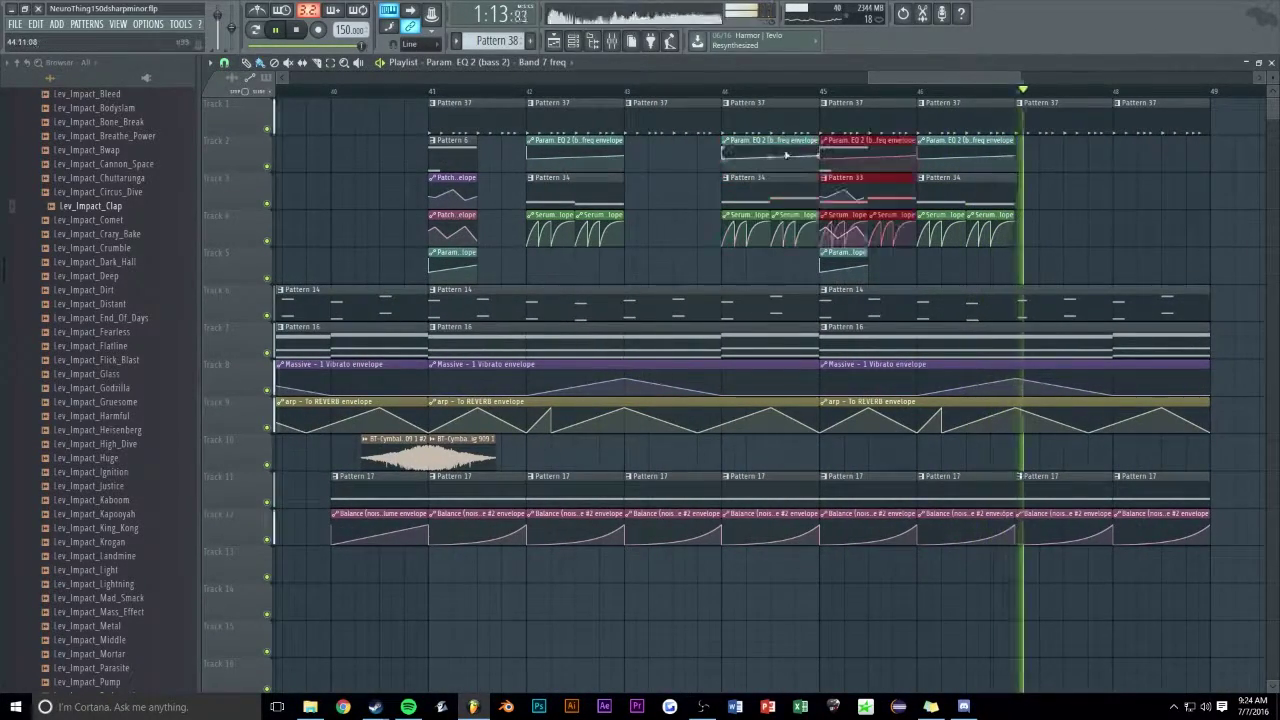
{"action": "left_click_drag", "start_coordinate": [844, 153], "coordinate": [1137, 153]}
{"action": "key", "text": "ctrl+d"}
- Make the copied bass pattern at bar 48 unique and raise its second note to A#4 in the piano roll
{"action": "scroll", "coordinate": [1048, 80], "scroll_direction": "up", "scroll_amount": 2}
{"action": "key", "text": "space"}
{"action": "left_click", "coordinate": [820, 179]}
{"action": "left_click", "coordinate": [851, 253]}
{"action": "double_click", "coordinate": [851, 183]}
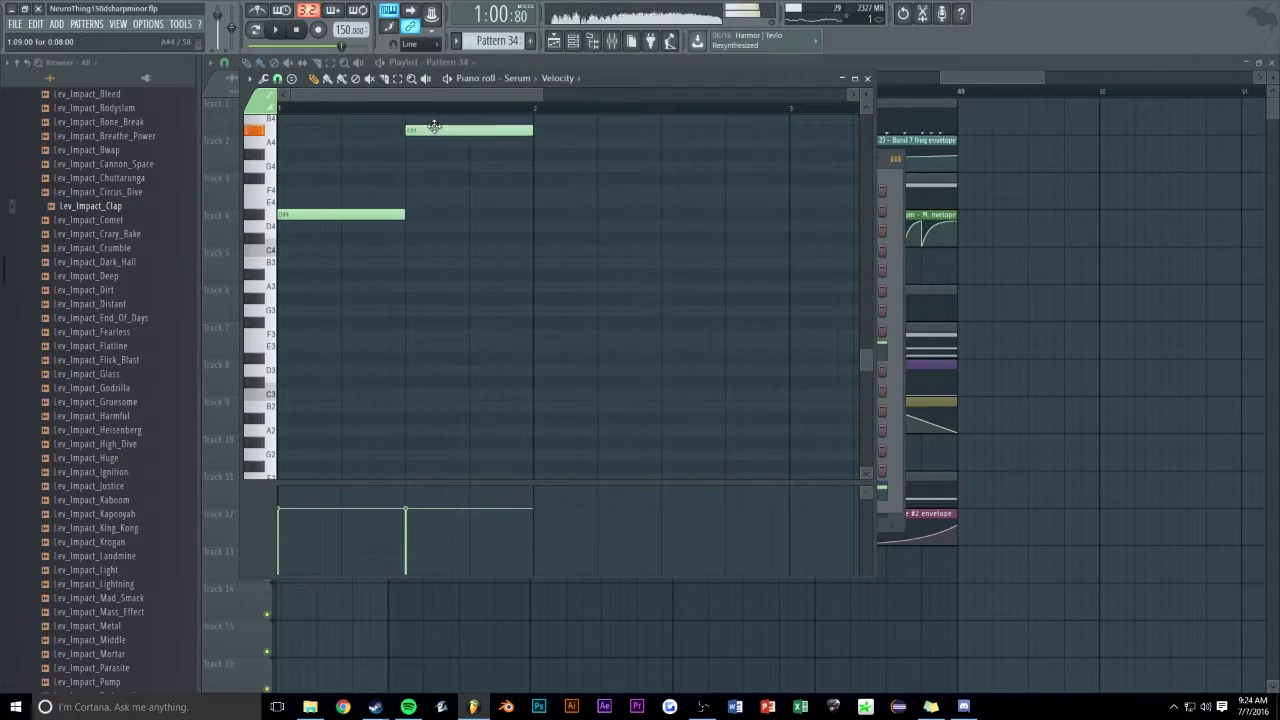
{"action": "left_click", "coordinate": [867, 78]}
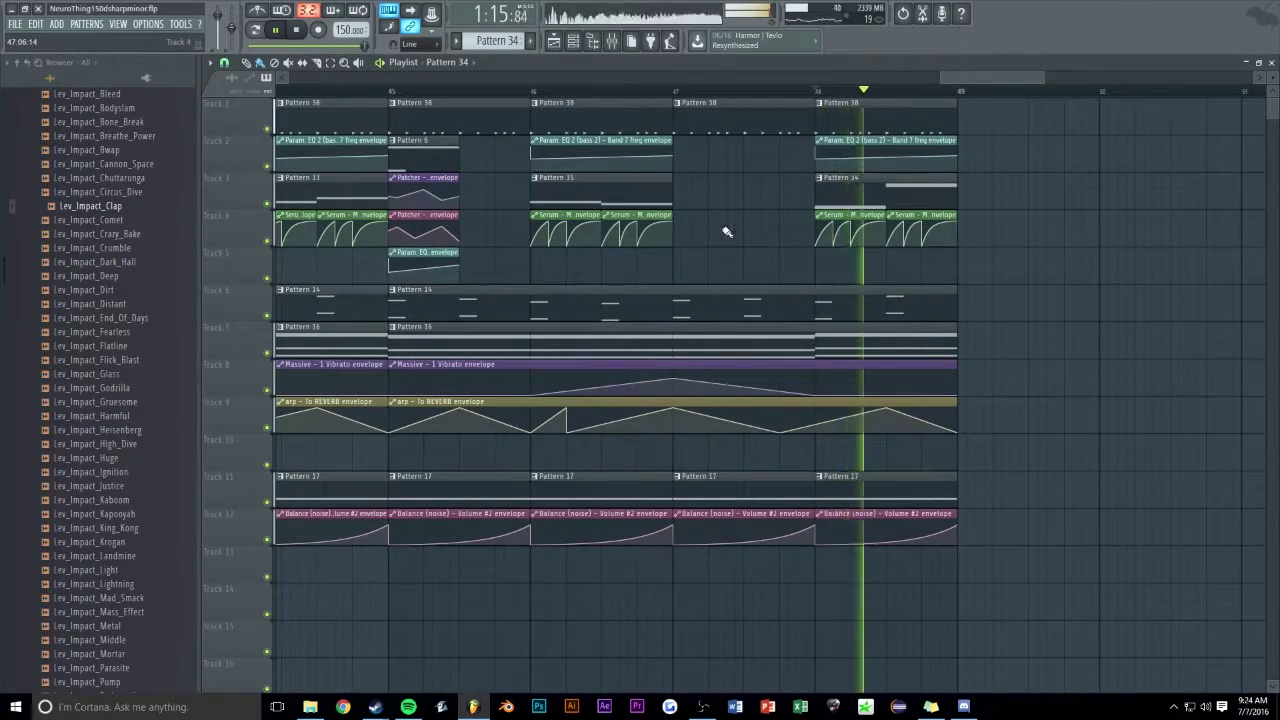
- Check the recording status in Open Broadcaster Software, return to the playlist and save the project
{"action": "scroll", "coordinate": [896, 128], "scroll_direction": "down", "scroll_amount": 2}
{"action": "scroll", "coordinate": [962, 87], "scroll_direction": "down", "scroll_amount": 4}
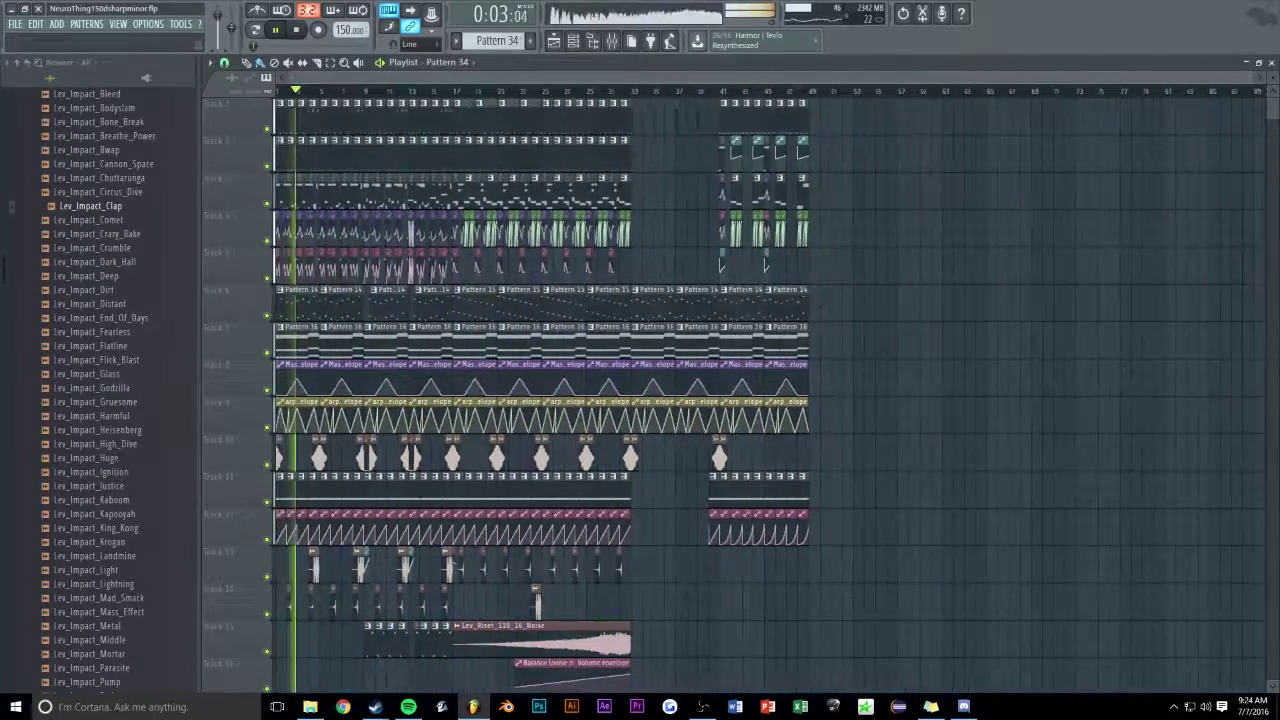
{"action": "key", "text": "alt+Tab"}
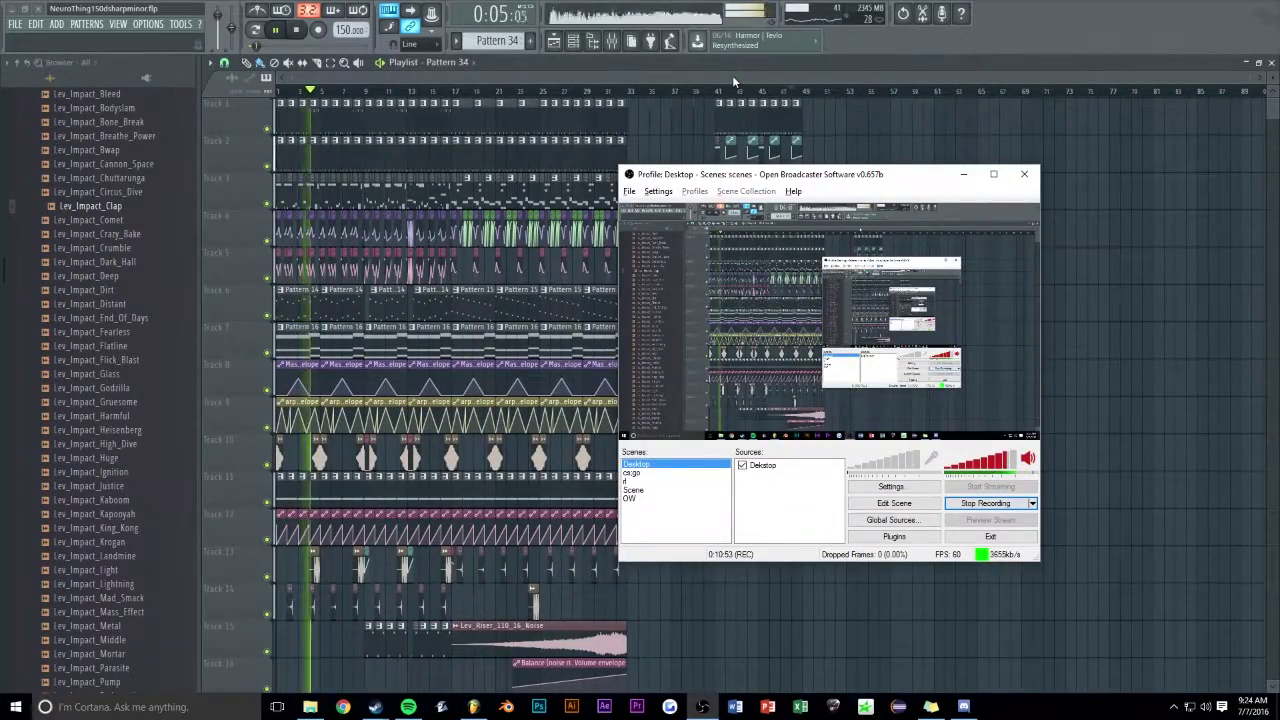
{"action": "key", "text": "alt+Tab"}
{"action": "key", "text": "ctrl+s"}
- Play the track from the start and look over the whole arrangement across all tracks
{"action": "scroll", "coordinate": [683, 175], "scroll_direction": "down", "scroll_amount": 6}
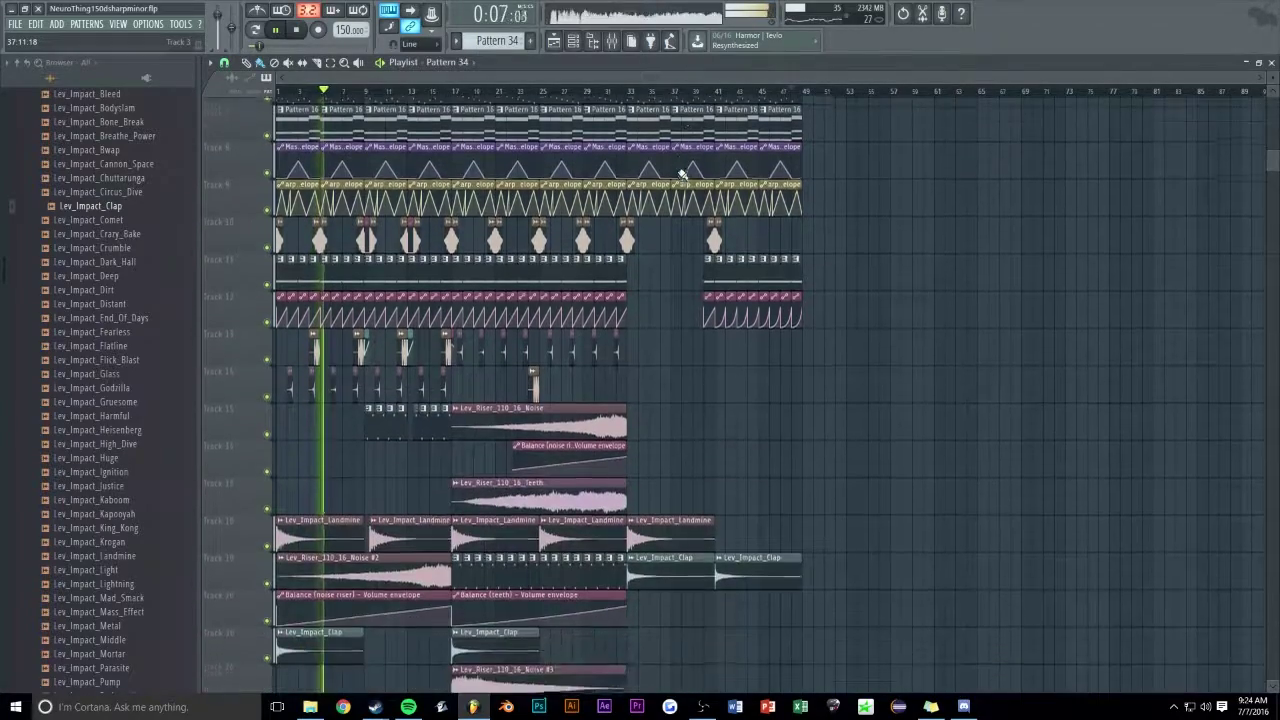
{"action": "scroll", "coordinate": [893, 237], "scroll_direction": "up", "scroll_amount": 4}
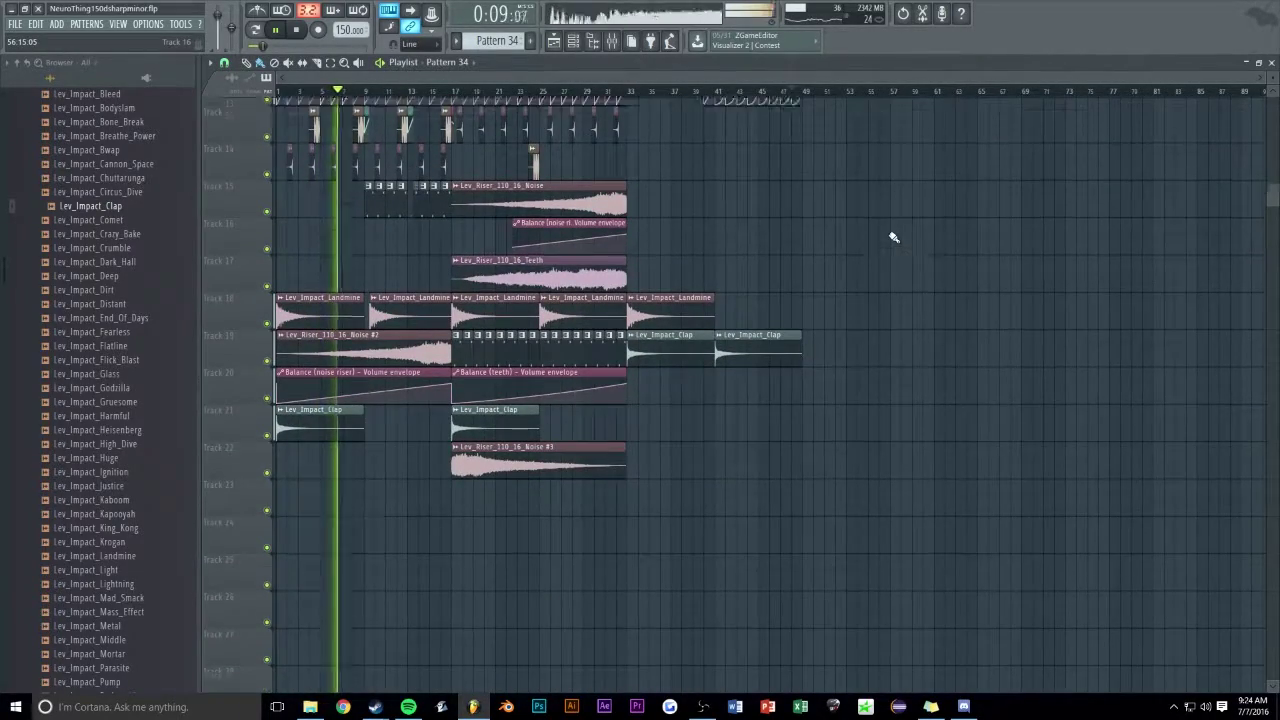
{"action": "scroll", "coordinate": [895, 235], "scroll_direction": "up", "scroll_amount": 3}
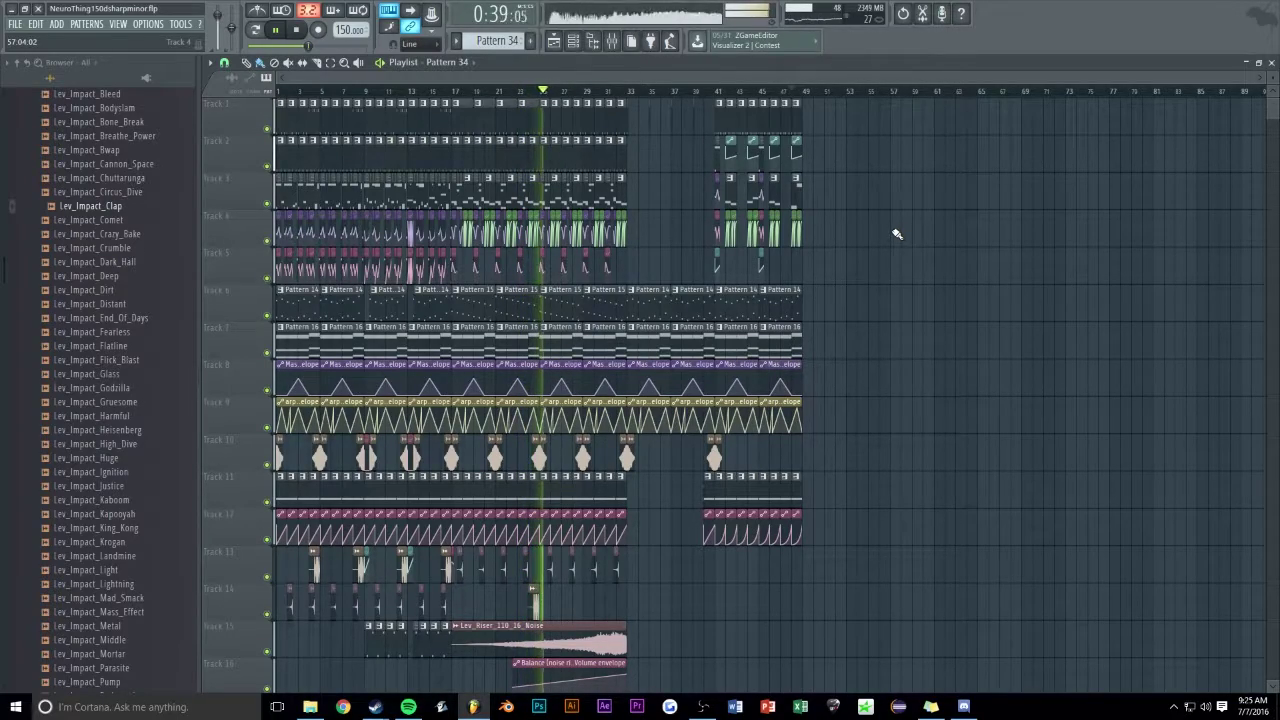
{"action": "scroll", "coordinate": [567, 99], "scroll_direction": "up", "scroll_amount": 8}
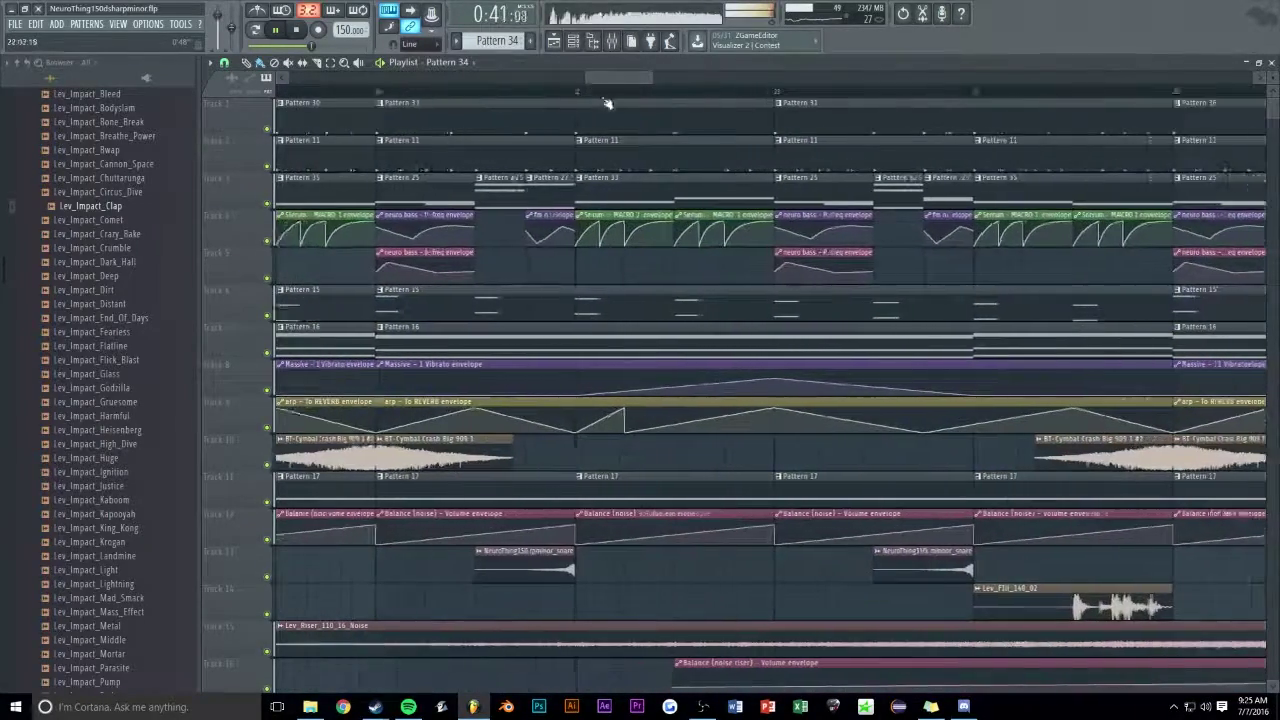
- Play the track from bar 22 and check the drum steps of Pattern 31 in the channel rack
{"action": "left_click", "coordinate": [566, 94]}
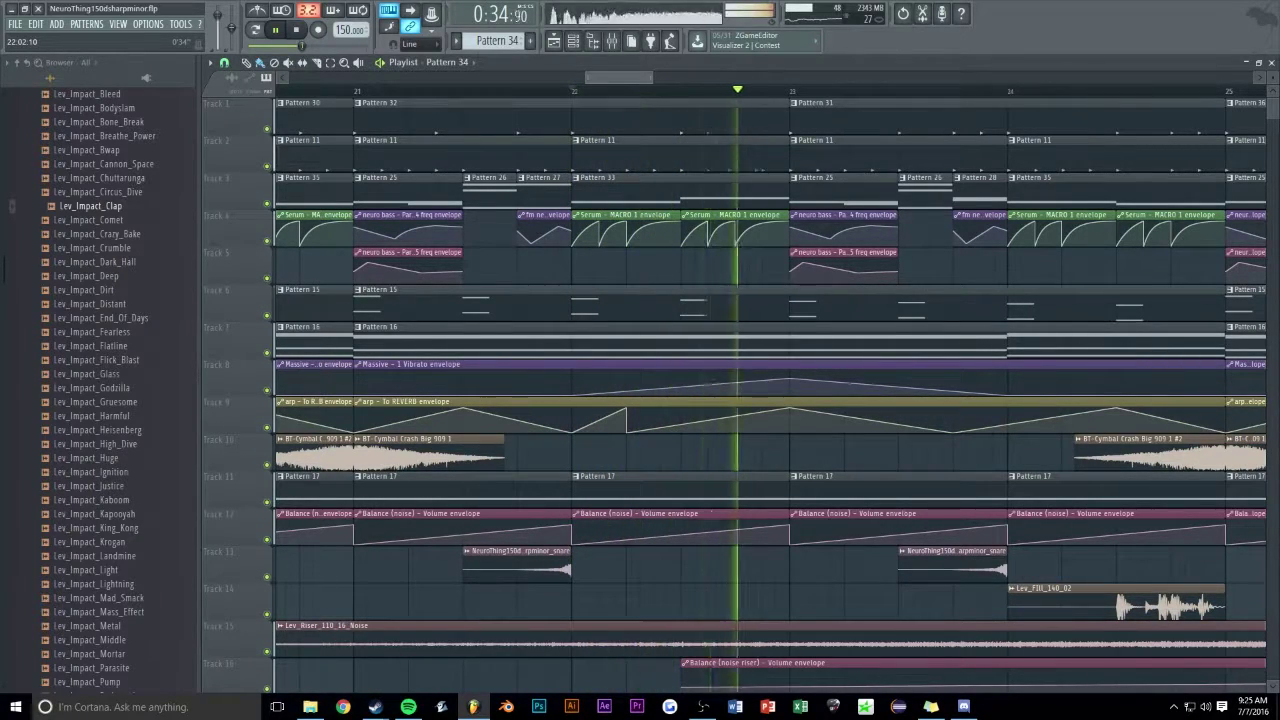
{"action": "left_click_drag", "start_coordinate": [618, 78], "coordinate": [654, 78]}
{"action": "double_click", "coordinate": [403, 110]}
{"action": "left_click", "coordinate": [868, 78]}
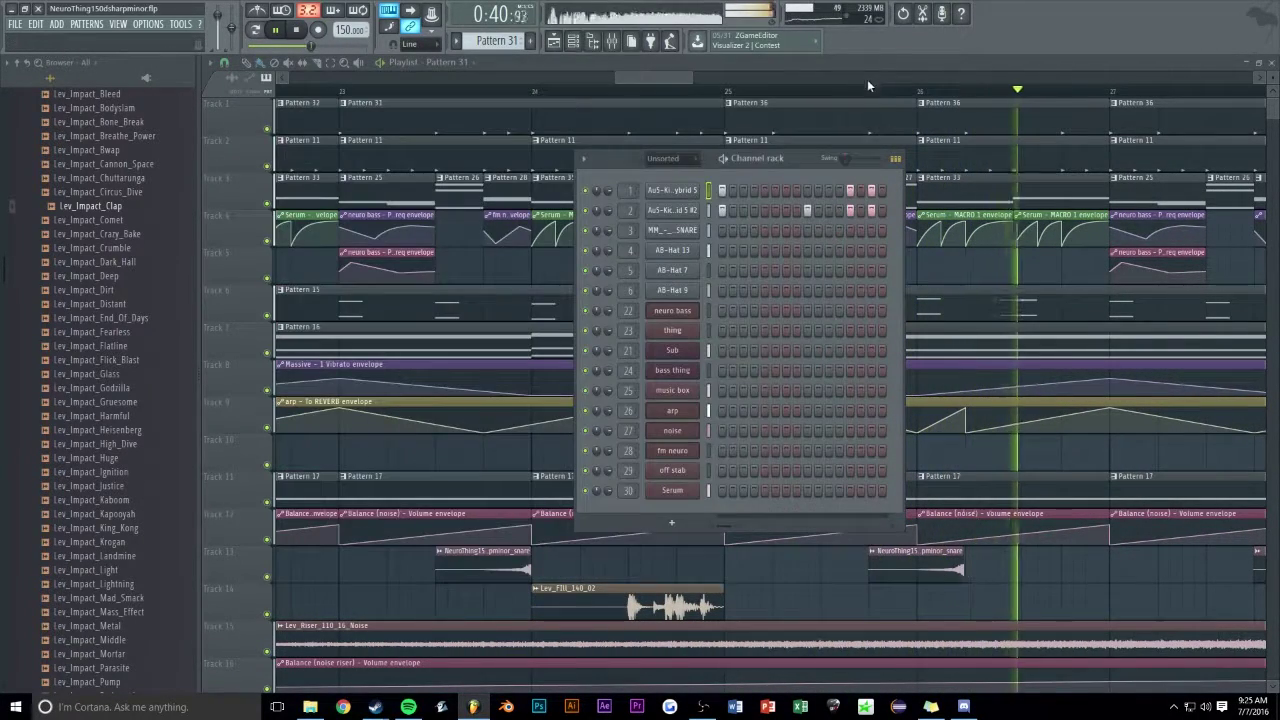
{"action": "key", "text": "F6"}
- Replay the section from around bar 23, look over the arrangement out to bar 48 and save the project
{"action": "left_click", "coordinate": [620, 92]}
{"action": "key", "text": "space"}
{"action": "left_click_drag", "start_coordinate": [650, 78], "coordinate": [732, 86]}
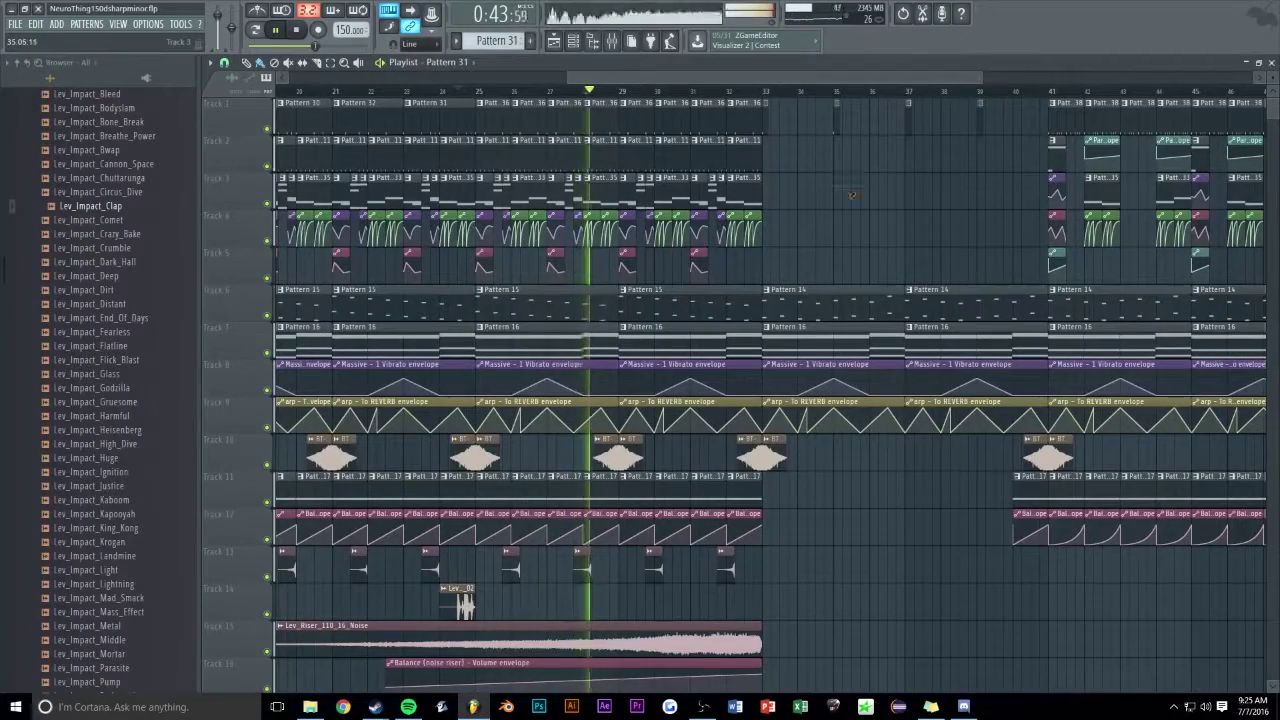
{"action": "left_click_drag", "start_coordinate": [981, 78], "coordinate": [1137, 80]}
{"action": "key", "text": "ctrl+s"}
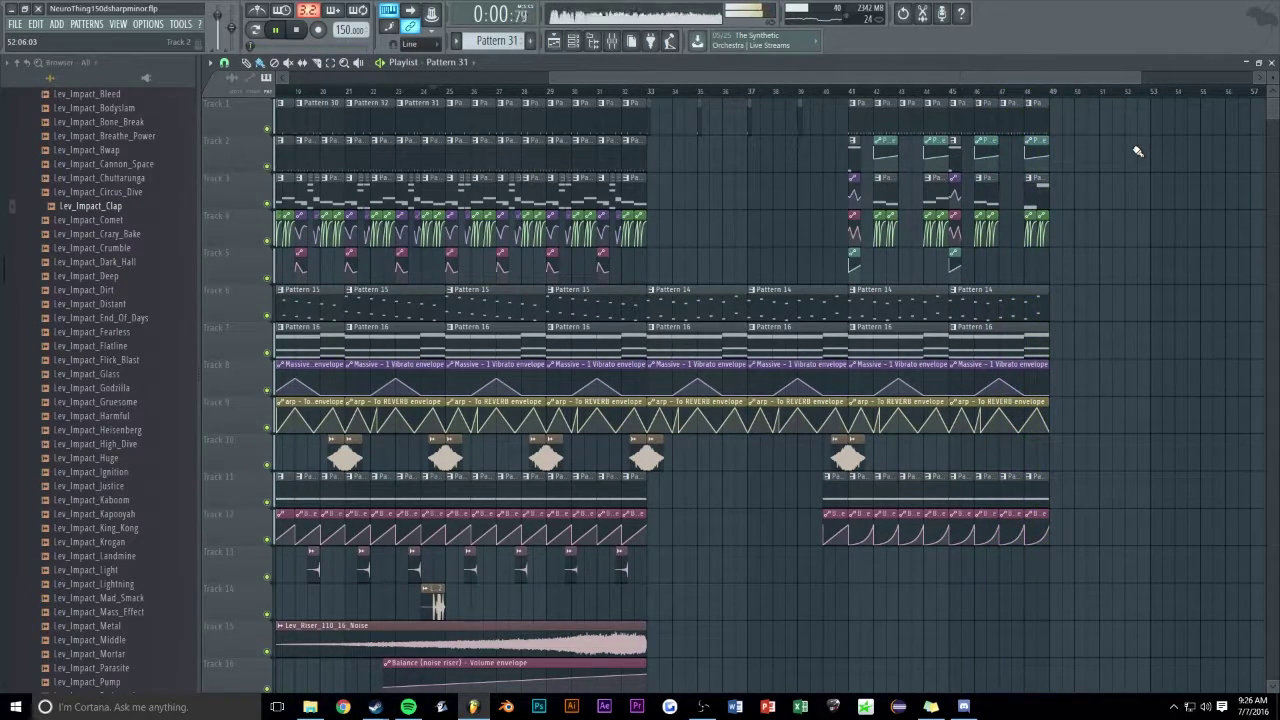
- Play from bar 41, open the neuro bass Patcher and move its final Maximus module down, level with the lower Harmor
{"action": "key", "text": "space"}
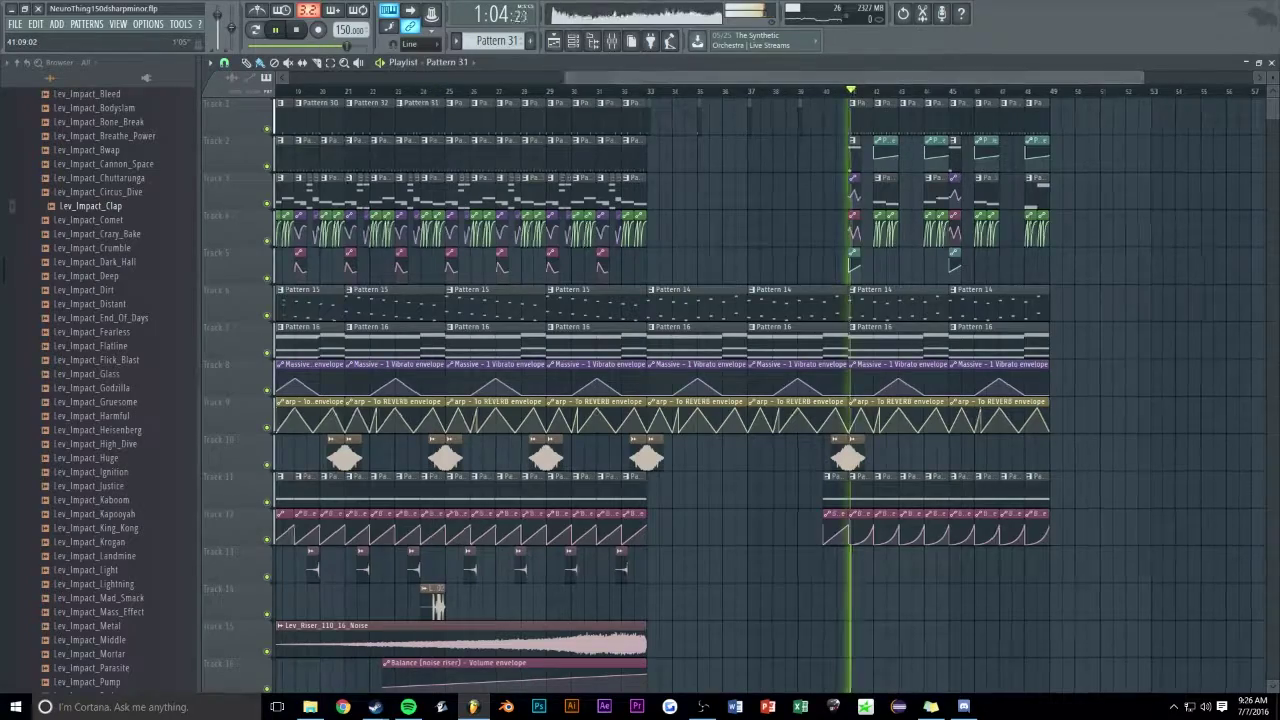
{"action": "scroll", "coordinate": [880, 84], "scroll_direction": "up", "scroll_amount": 5}
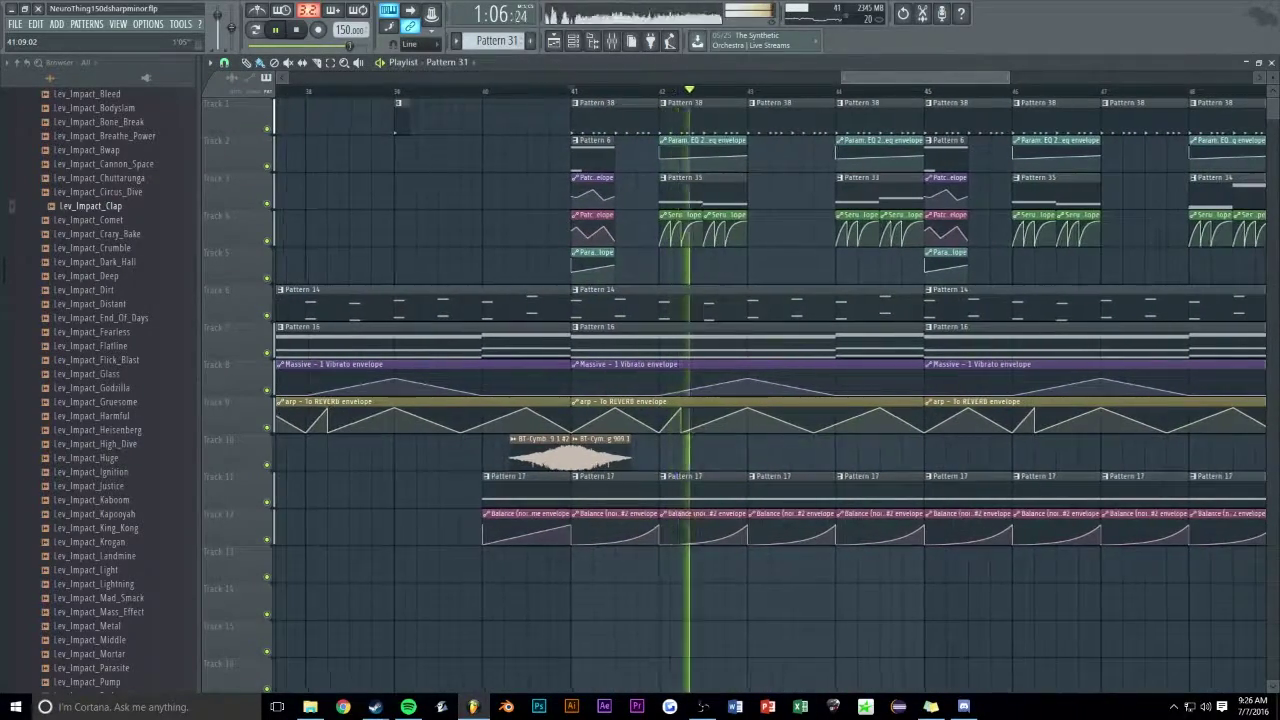
{"action": "key", "text": "space"}
{"action": "left_click", "coordinate": [573, 41]}
{"action": "key", "text": "space"}
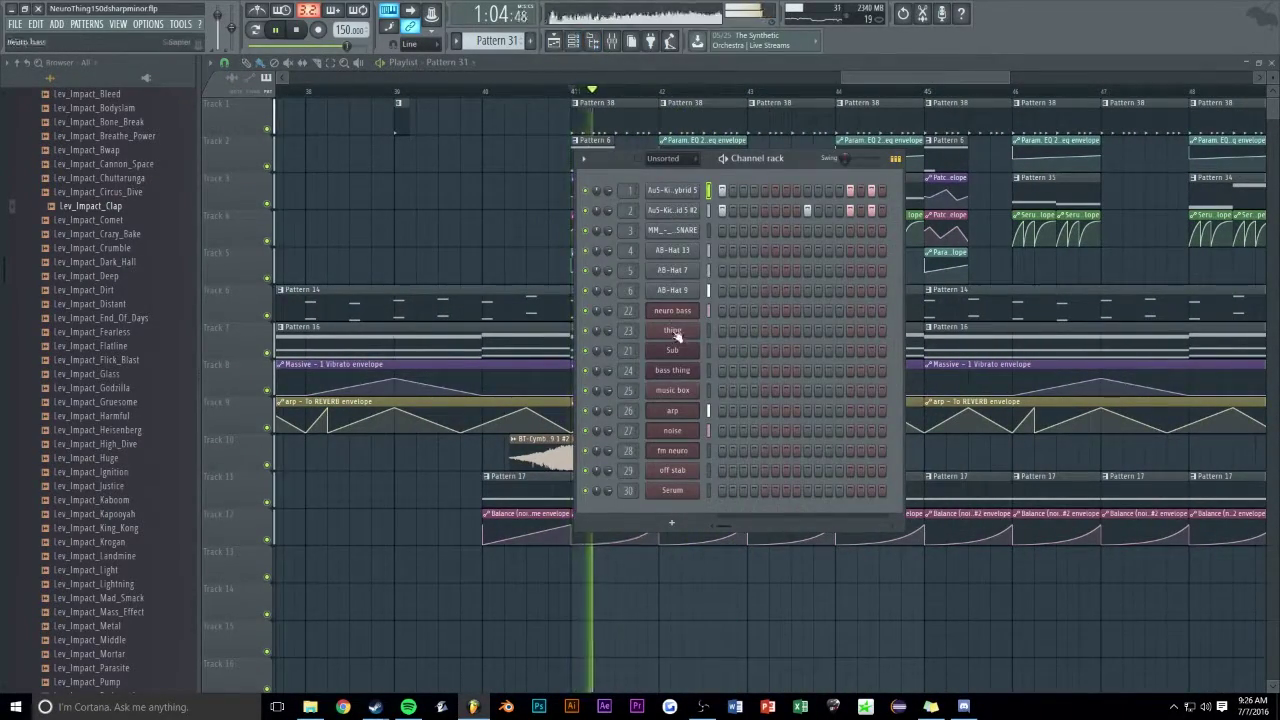
{"action": "left_click", "coordinate": [673, 311]}
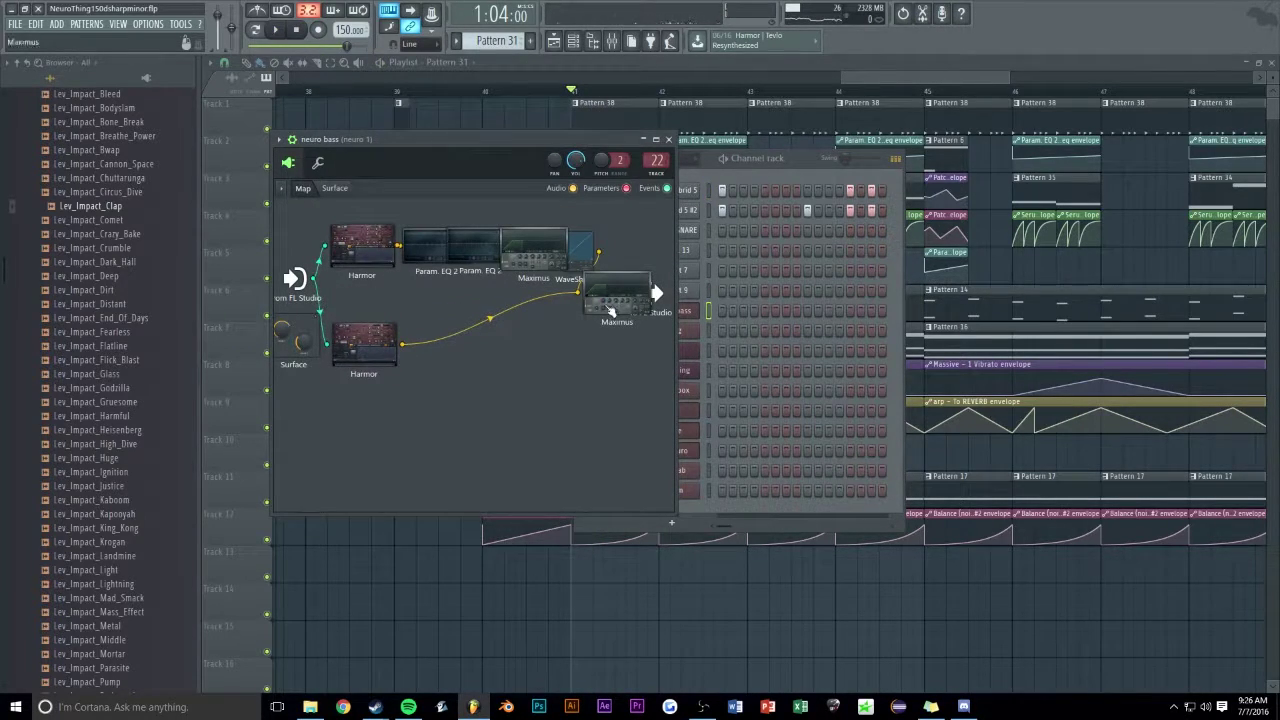
{"action": "left_click_drag", "start_coordinate": [611, 311], "coordinate": [603, 362]}
- Examine the low-band curve and monitor of the final Maximus in the neuro bass Patcher during playback
{"action": "double_click", "coordinate": [603, 362]}
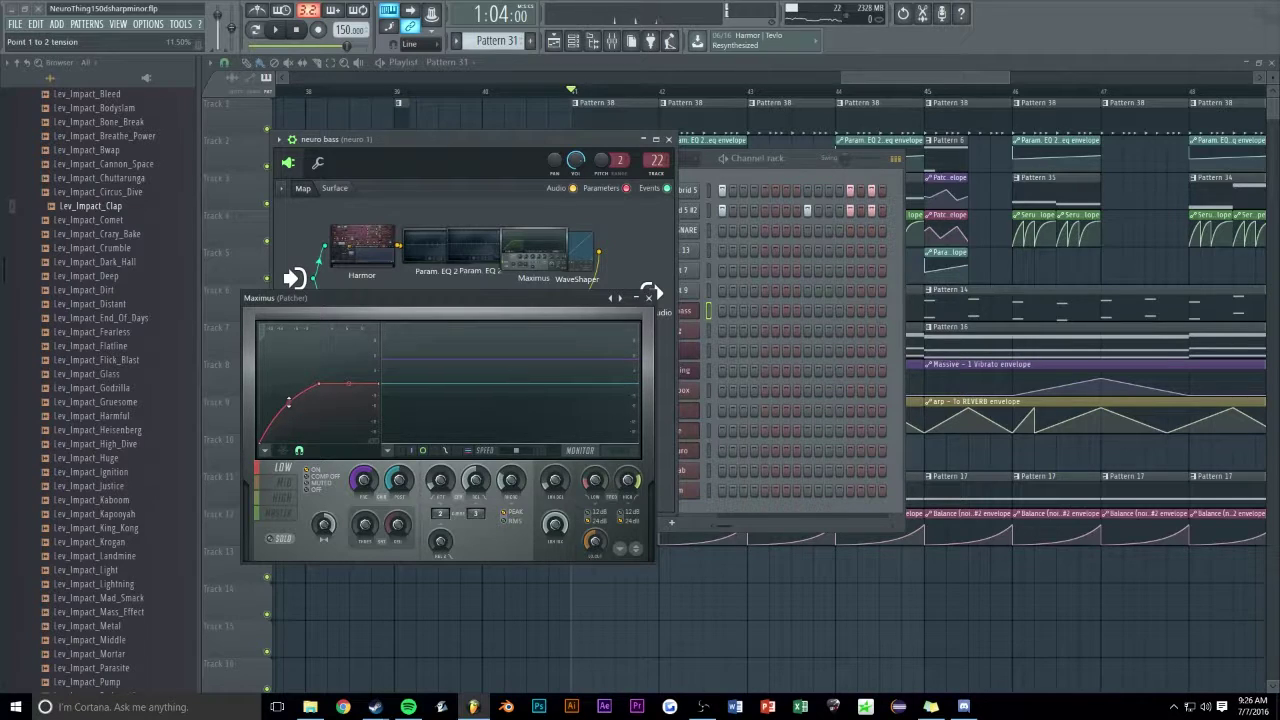
{"action": "left_click", "coordinate": [649, 297]}
{"action": "key", "text": "space"}
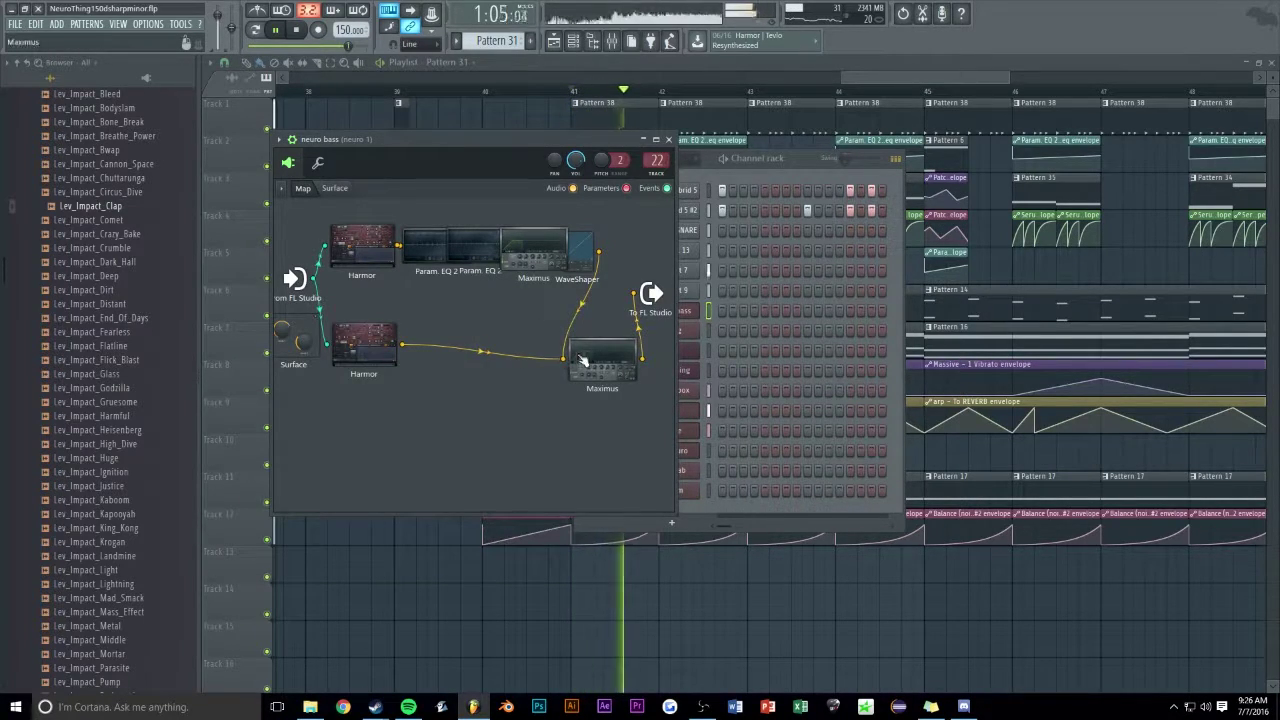
{"action": "double_click", "coordinate": [583, 360]}
{"action": "left_click", "coordinate": [789, 166]}
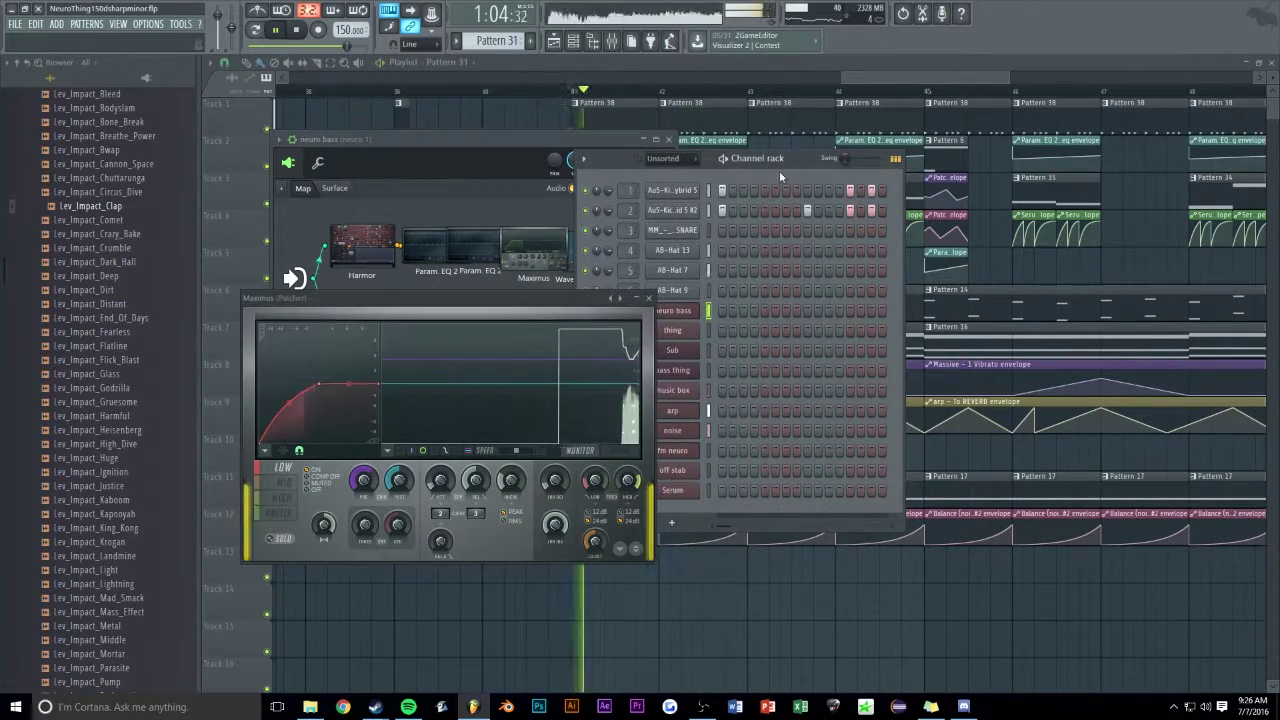
- Boost the low shelf by 2.9 dB at 61 Hz in Fruity Parametric EQ 2 on the neuro 1 mixer track
{"action": "left_click", "coordinate": [633, 45]}
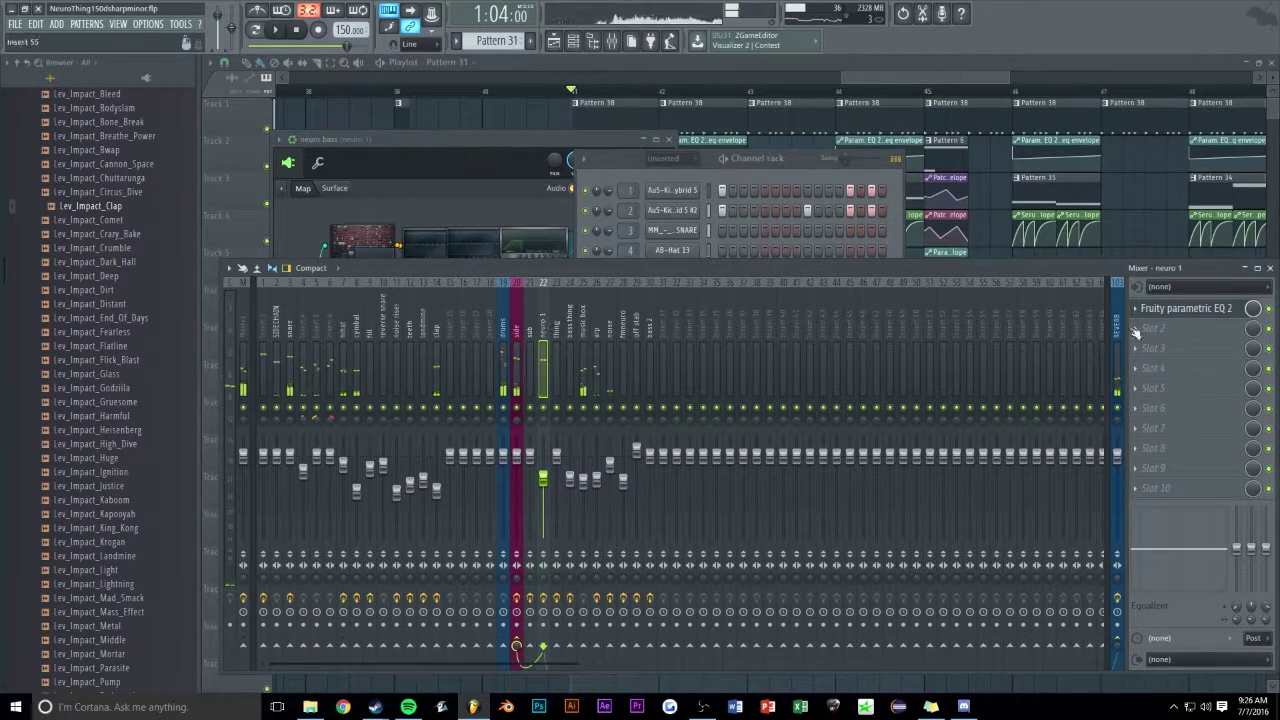
{"action": "left_click", "coordinate": [1190, 308]}
{"action": "key", "text": "space"}
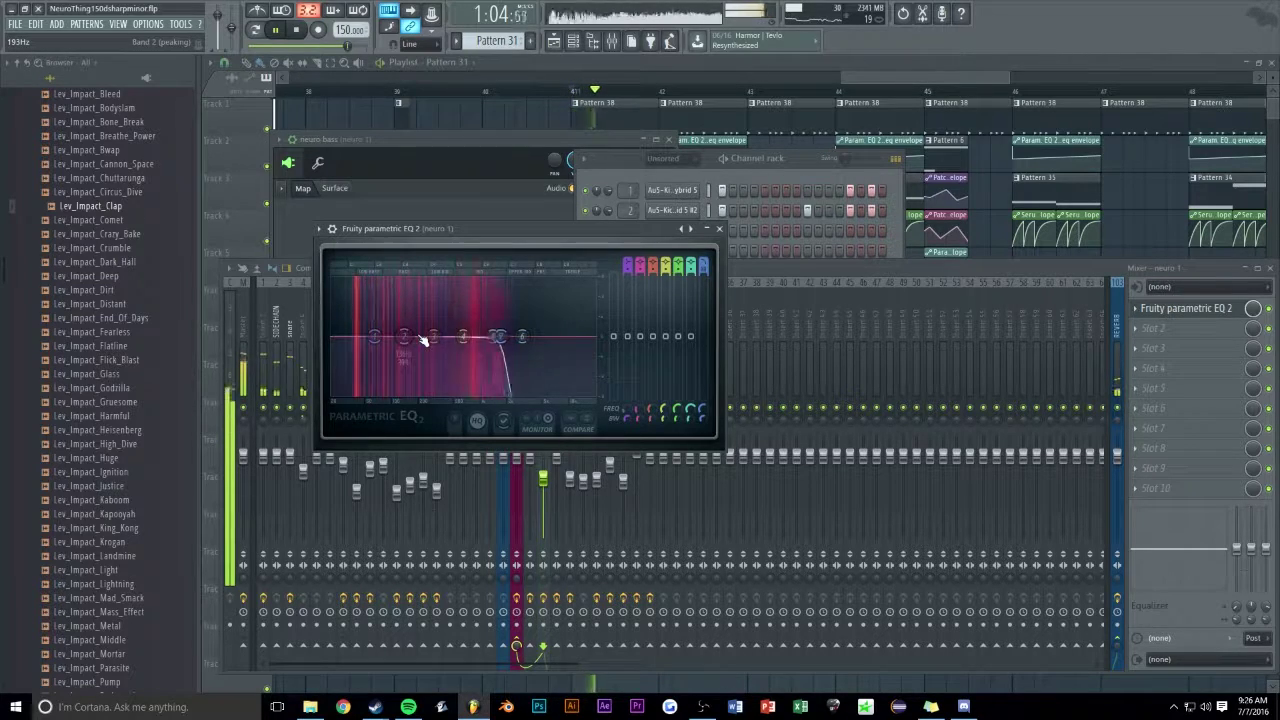
{"action": "left_click_drag", "start_coordinate": [383, 344], "coordinate": [394, 326]}
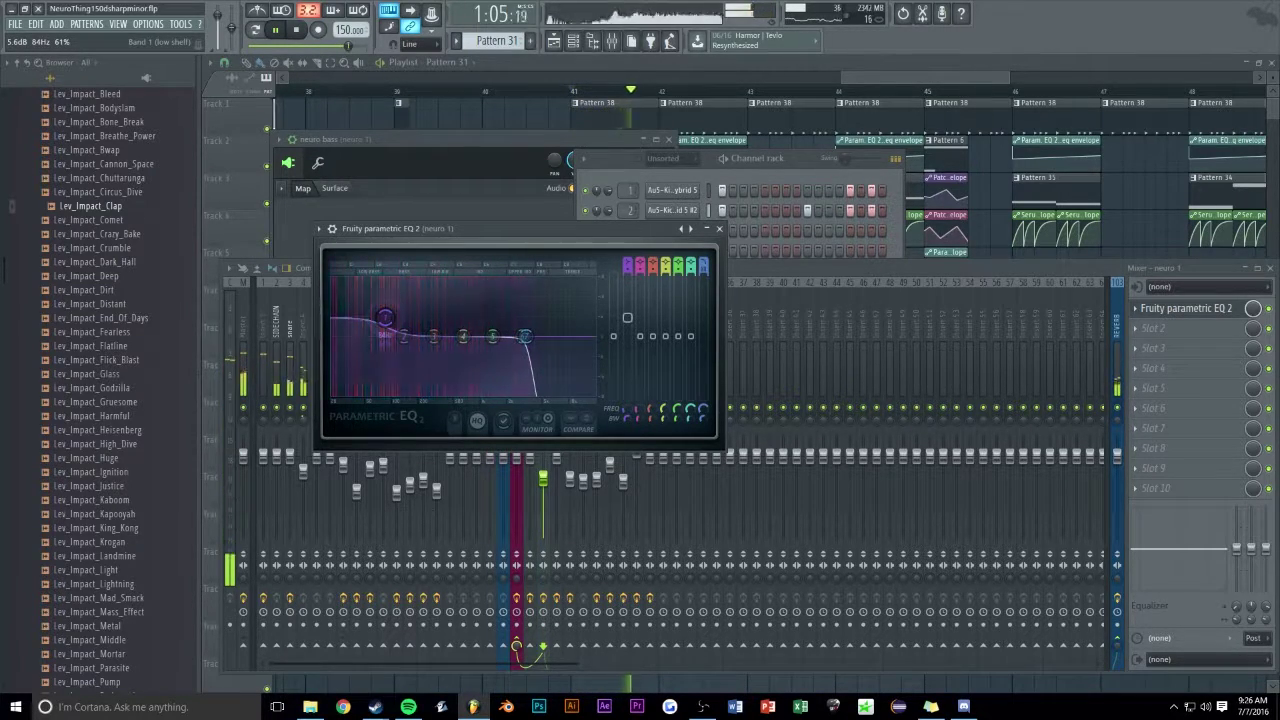
{"action": "key", "text": "space"}
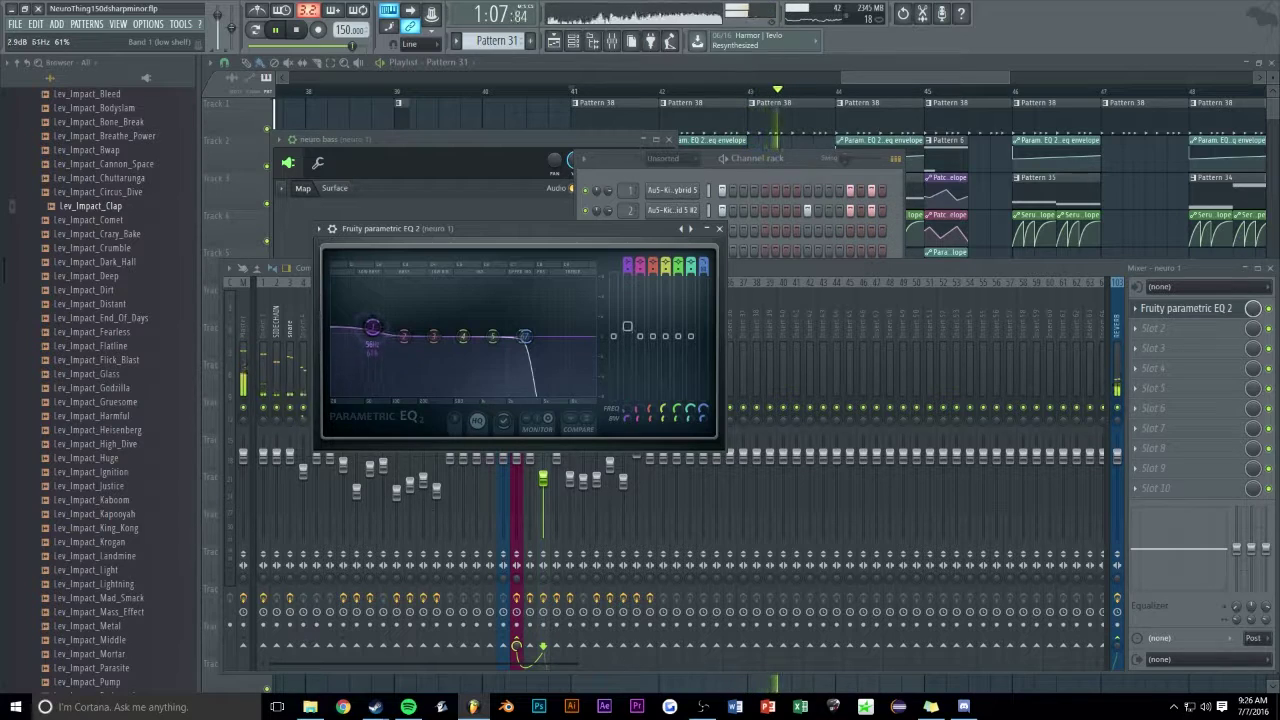
{"action": "left_click", "coordinate": [718, 228]}
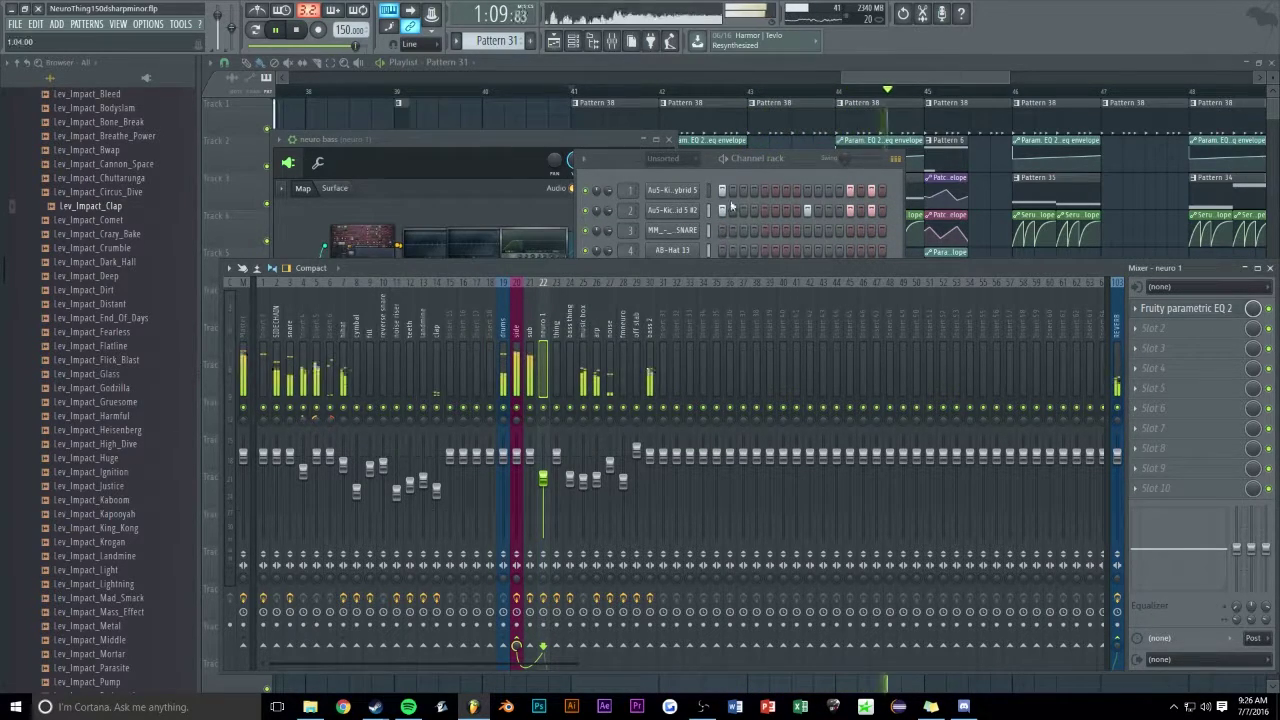
{"action": "left_click", "coordinate": [801, 157]}
{"action": "mouse_move", "coordinate": [876, 79]}
{"action": "left_mouse_down"}
{"action": "mouse_move", "coordinate": [889, 102]}
{"action": "mouse_move", "coordinate": [880, 82]}
{"action": "left_mouse_up"}
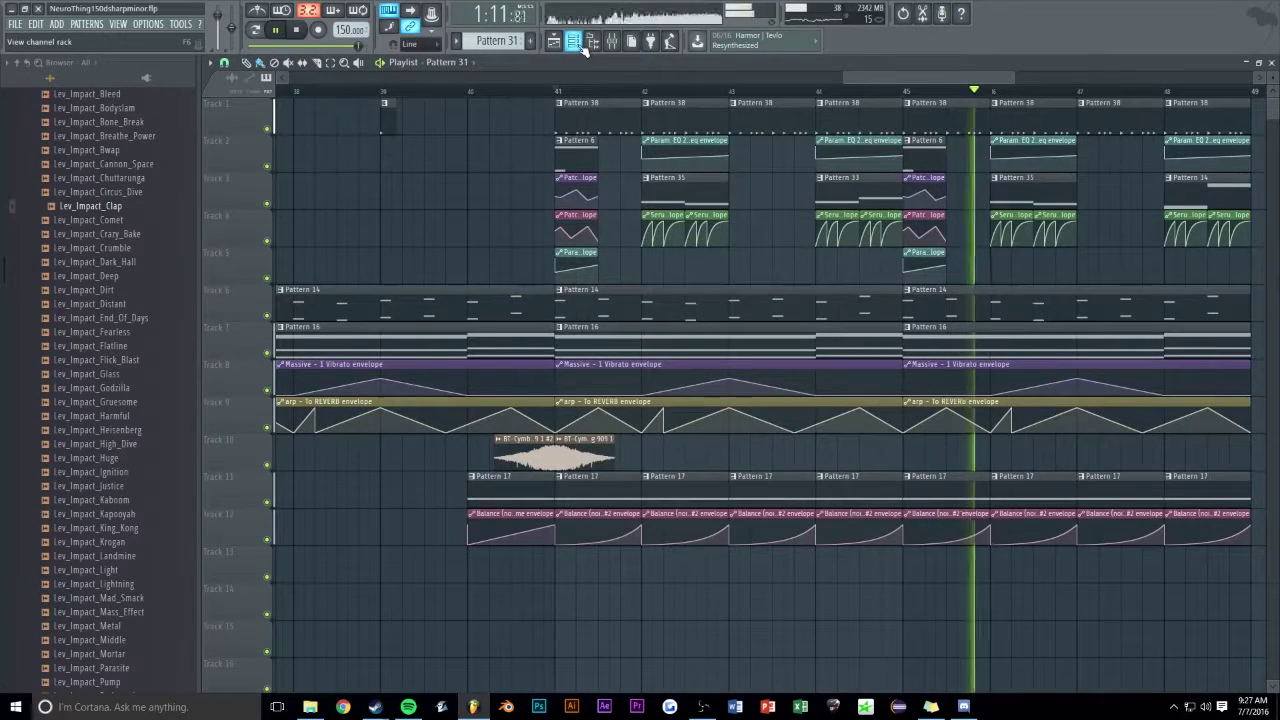
- Adjust the level of the lower Harmor's audio link into Maximus in the neuro bass Patcher and replay from bar 41
{"action": "left_click", "coordinate": [582, 46]}
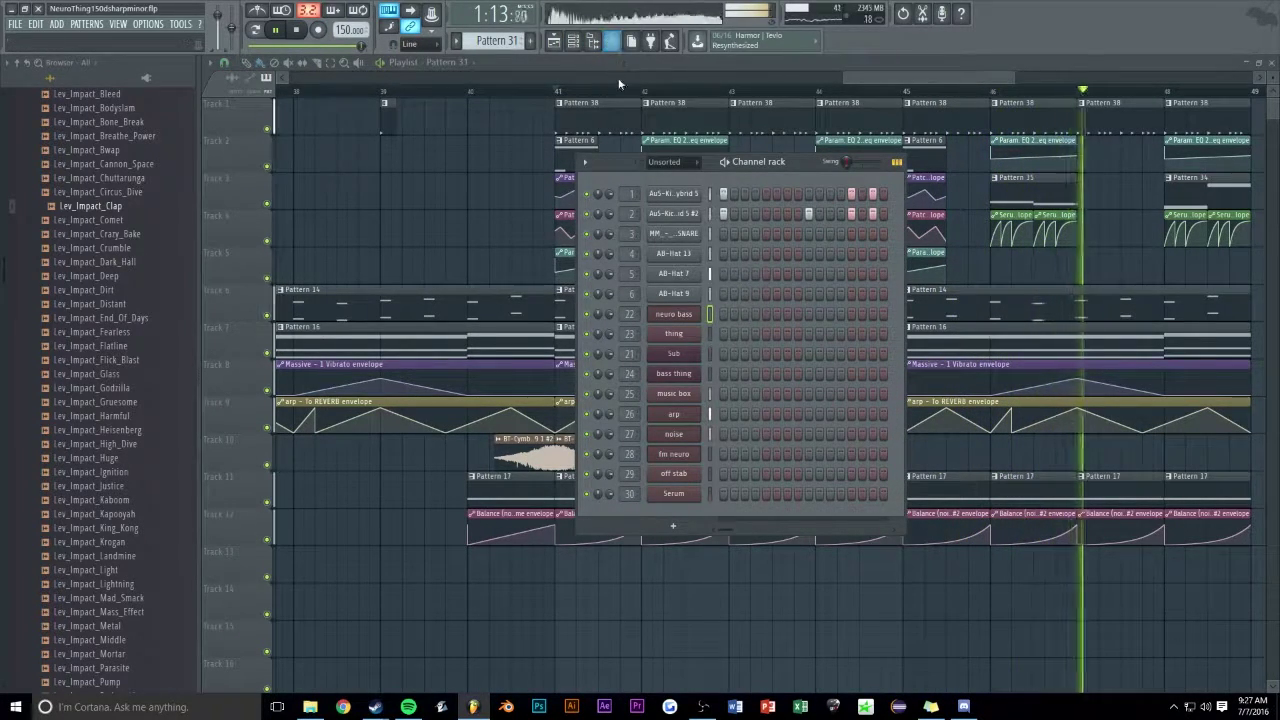
{"action": "left_click", "coordinate": [674, 314]}
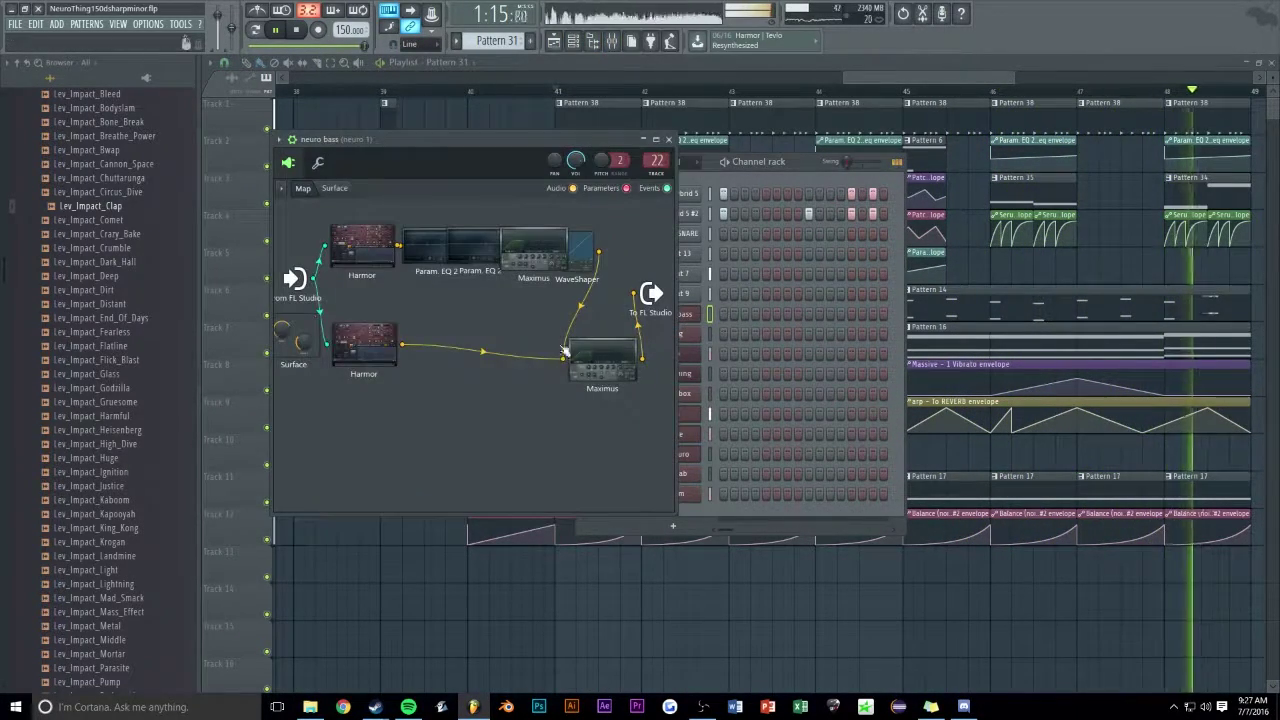
{"action": "key", "text": "space"}
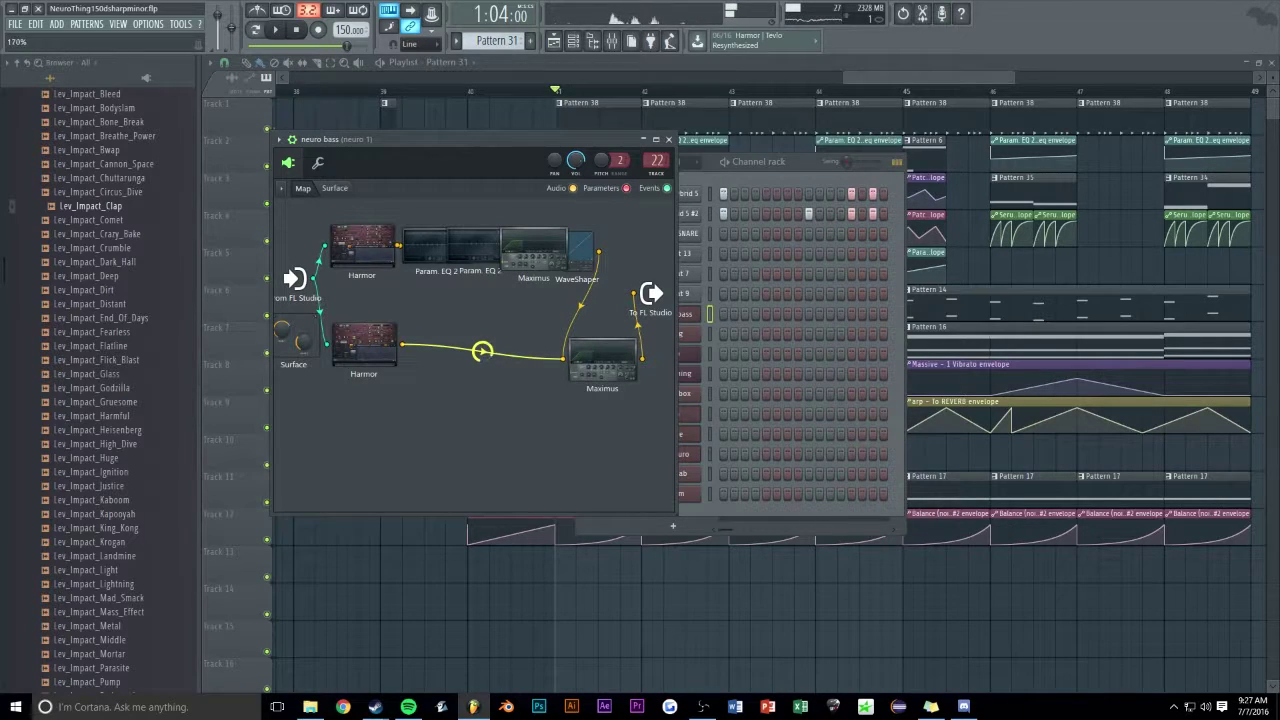
{"action": "key", "text": "space"}
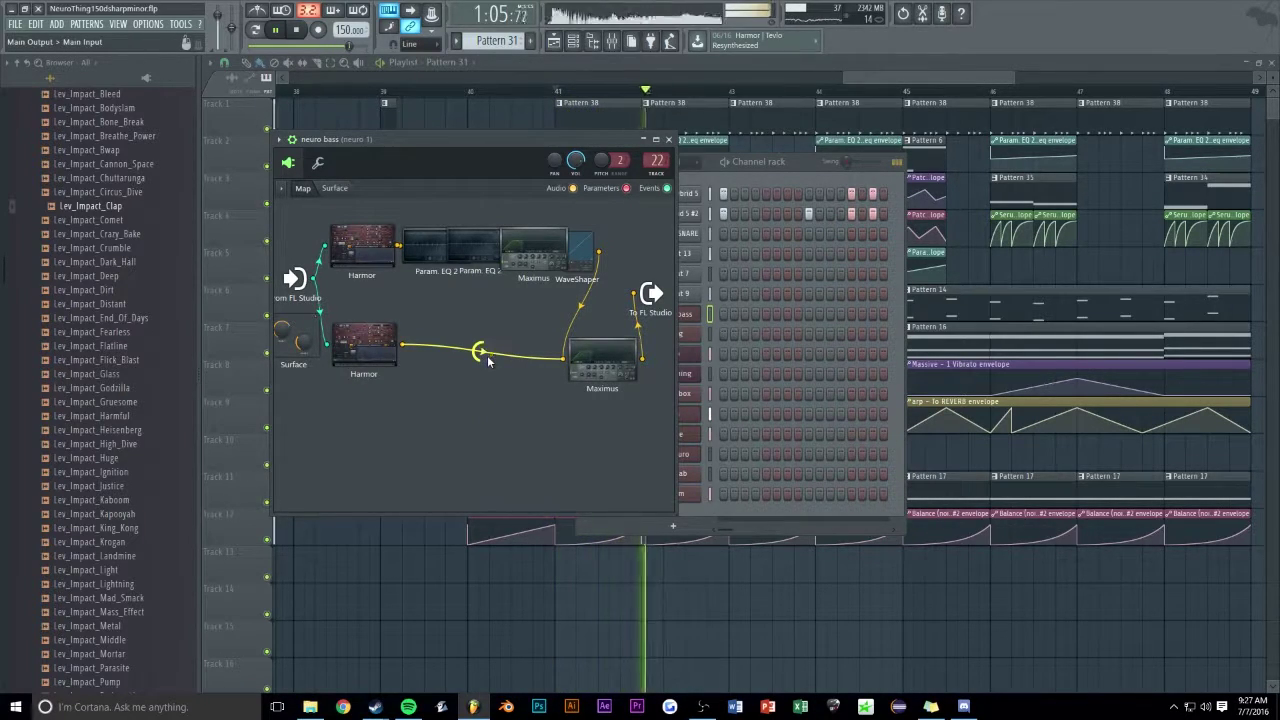
- Rebalance the low band's pre and post gain in the final Maximus of neuro bass while replaying from bar 41
{"action": "double_click", "coordinate": [600, 362]}
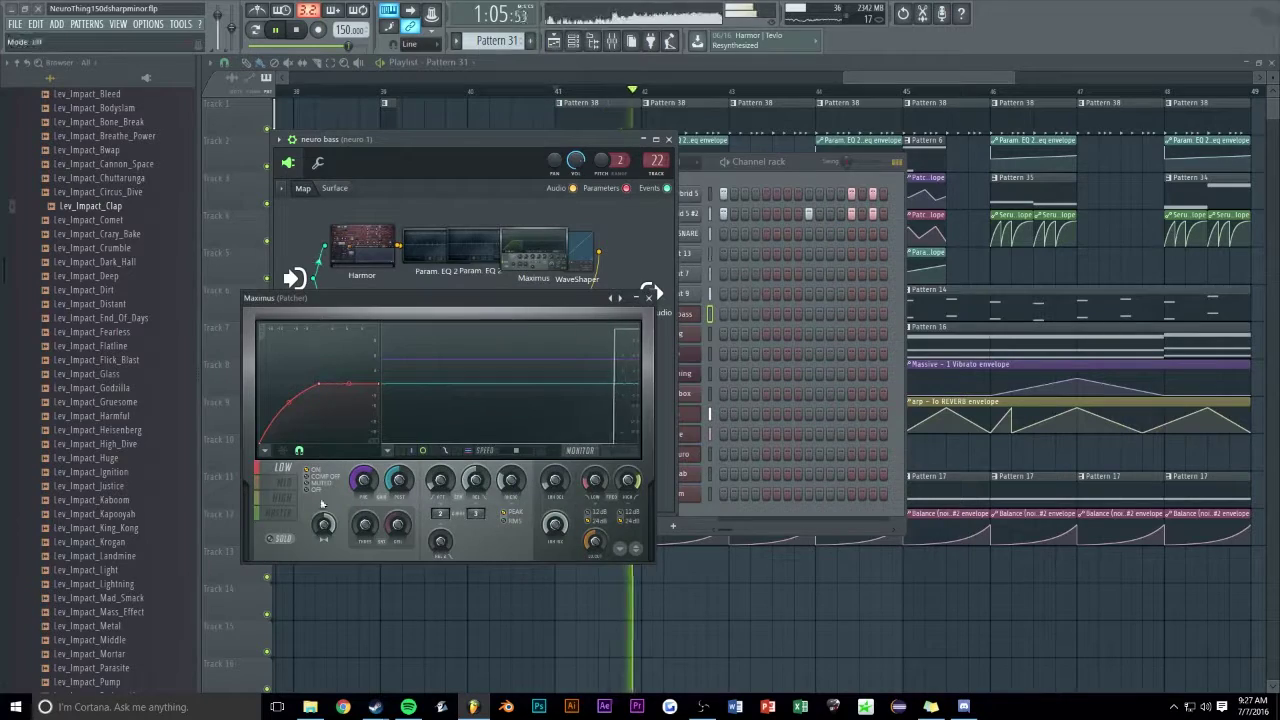
{"action": "left_click", "coordinate": [613, 42]}
{"action": "left_click_drag", "start_coordinate": [683, 269], "coordinate": [764, 244]}
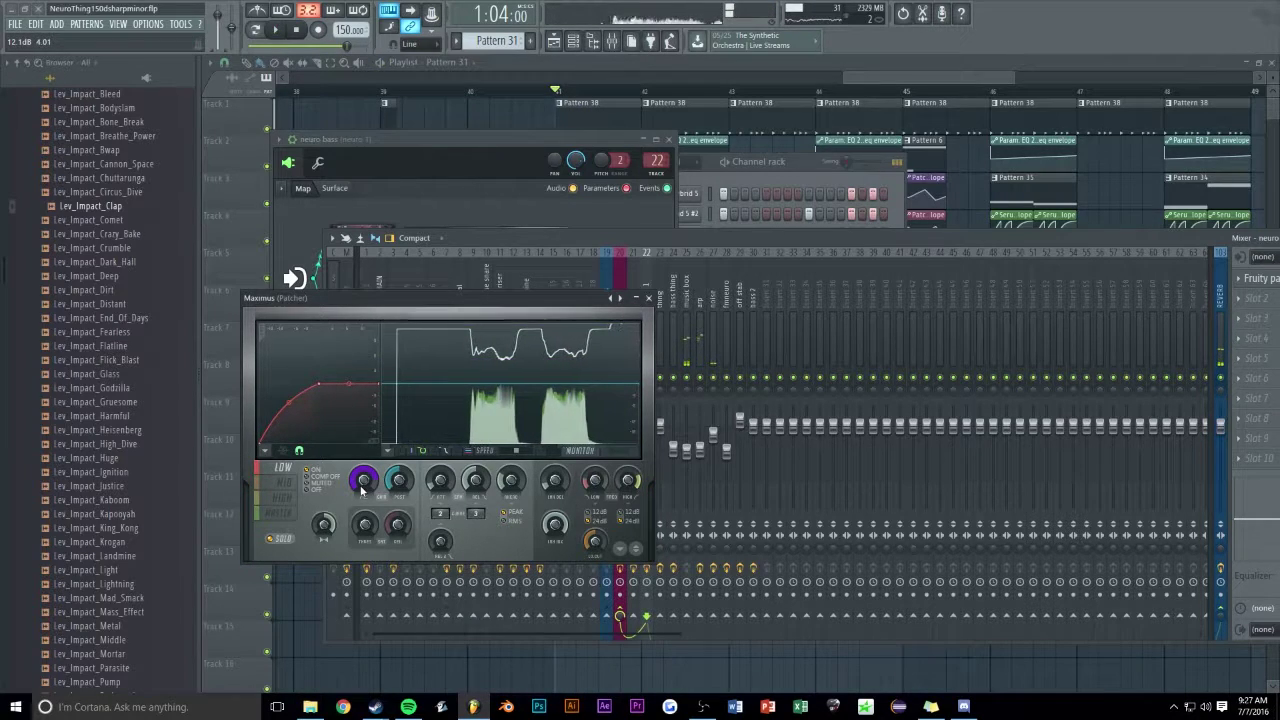
{"action": "key", "text": "space"}
{"action": "key", "text": "space"}
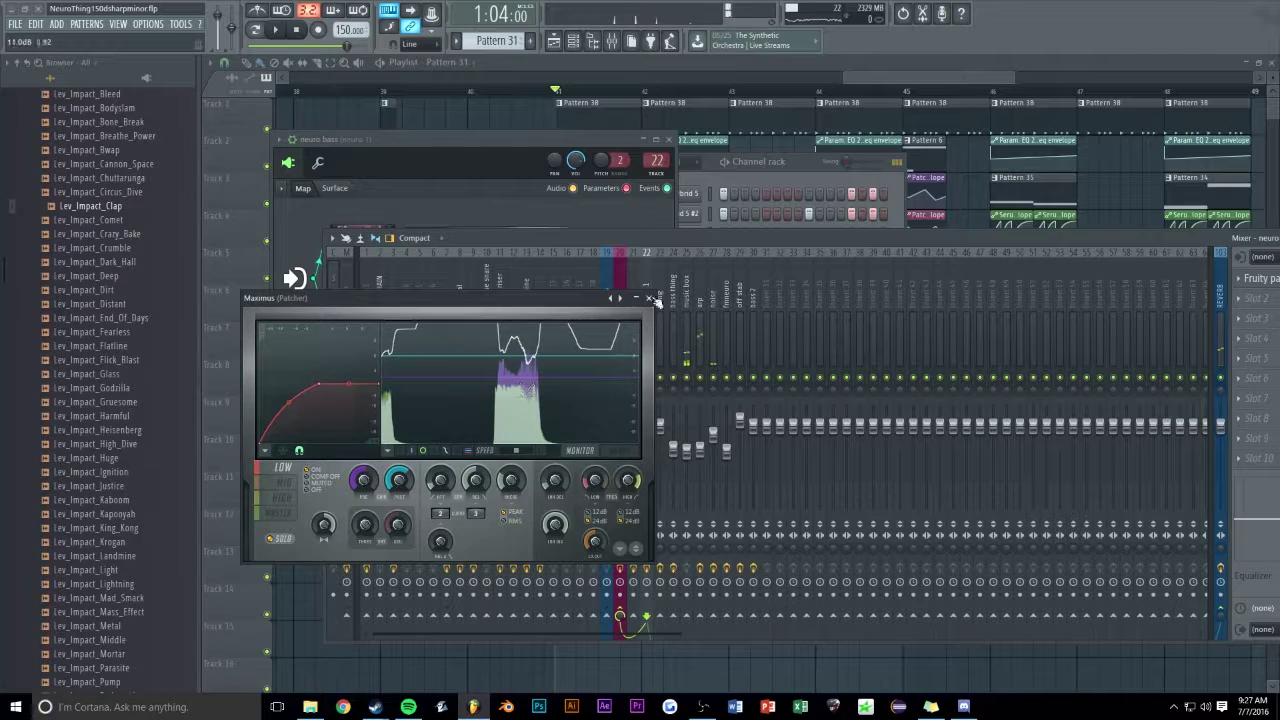
{"action": "key", "text": "space"}
{"action": "left_click", "coordinate": [648, 298]}
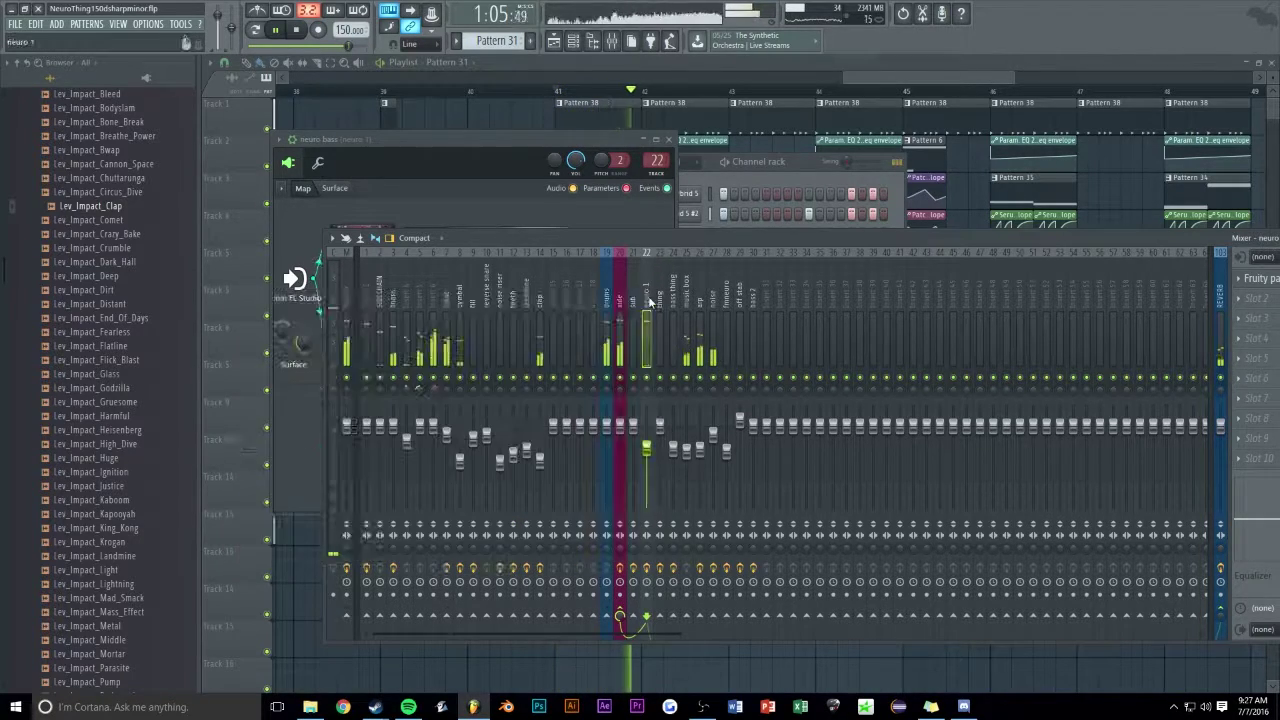
- Reopen the neuro bass Maximus, check its low-band response while the section plays over the playlist, and close it
{"action": "left_click", "coordinate": [482, 140]}
{"action": "double_click", "coordinate": [593, 384]}
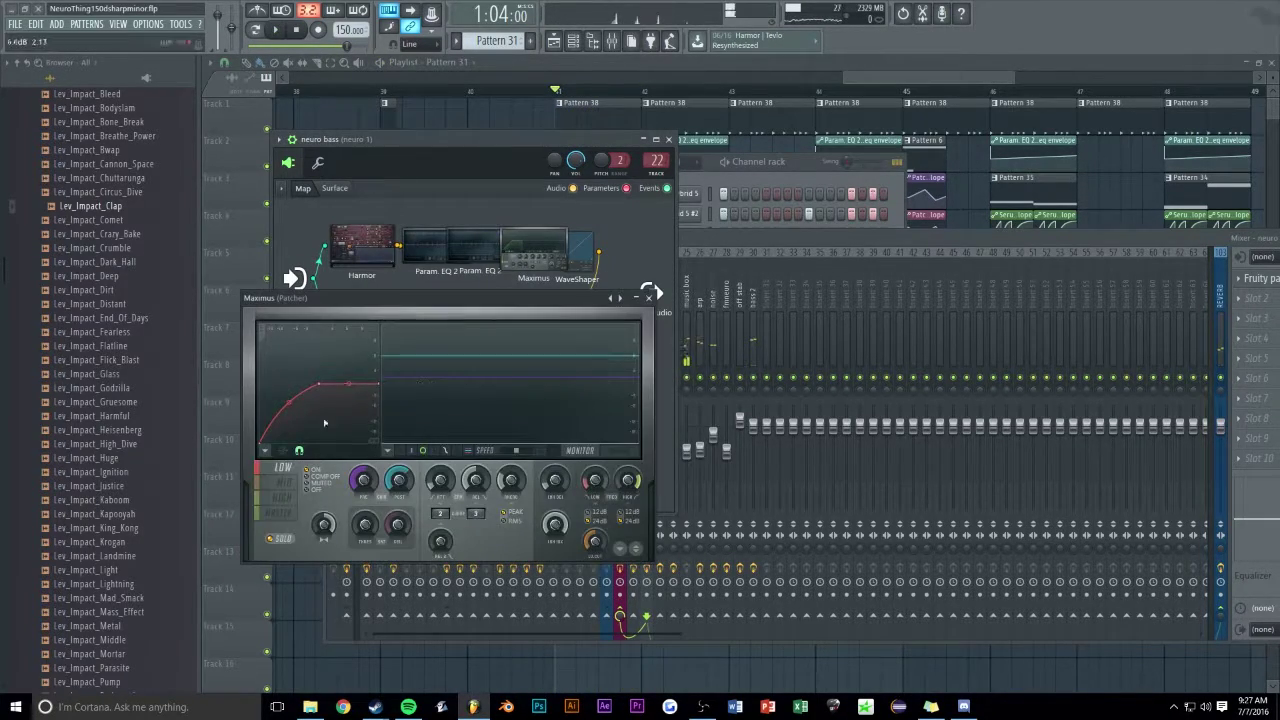
{"action": "left_click", "coordinate": [736, 236]}
{"action": "key", "text": "space"}
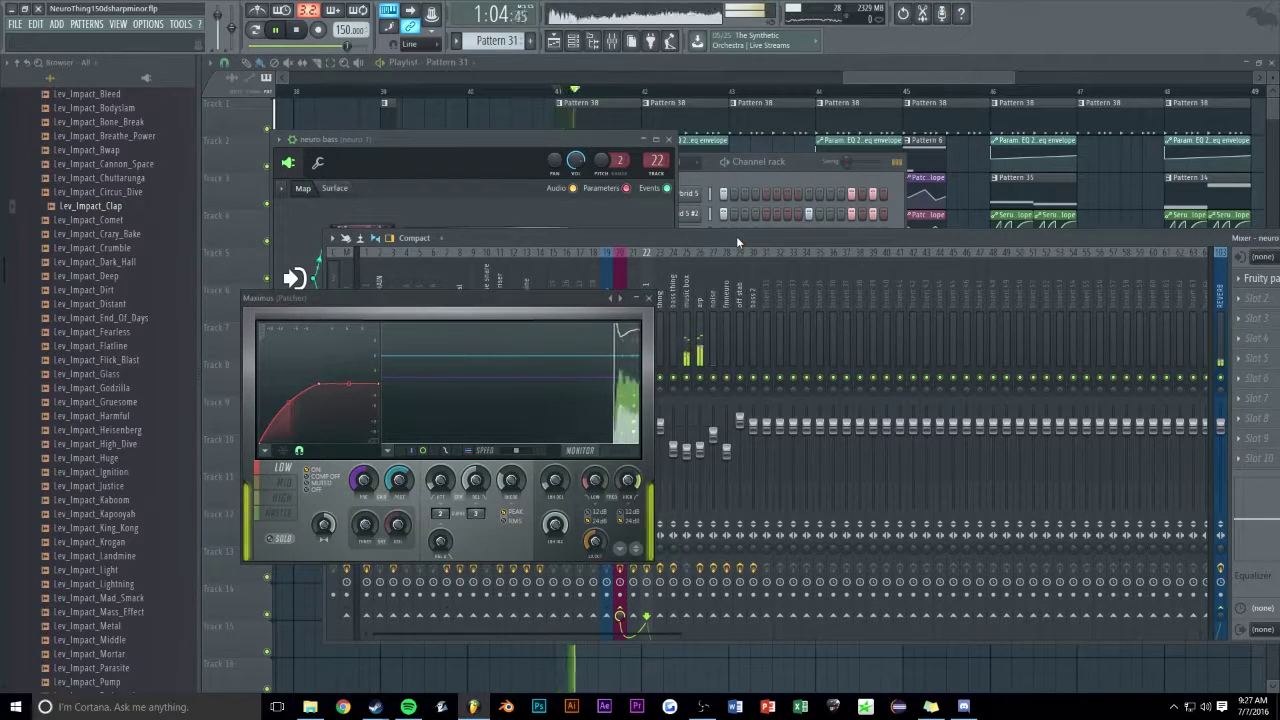
{"action": "left_click", "coordinate": [783, 165]}
{"action": "left_click", "coordinate": [850, 63]}
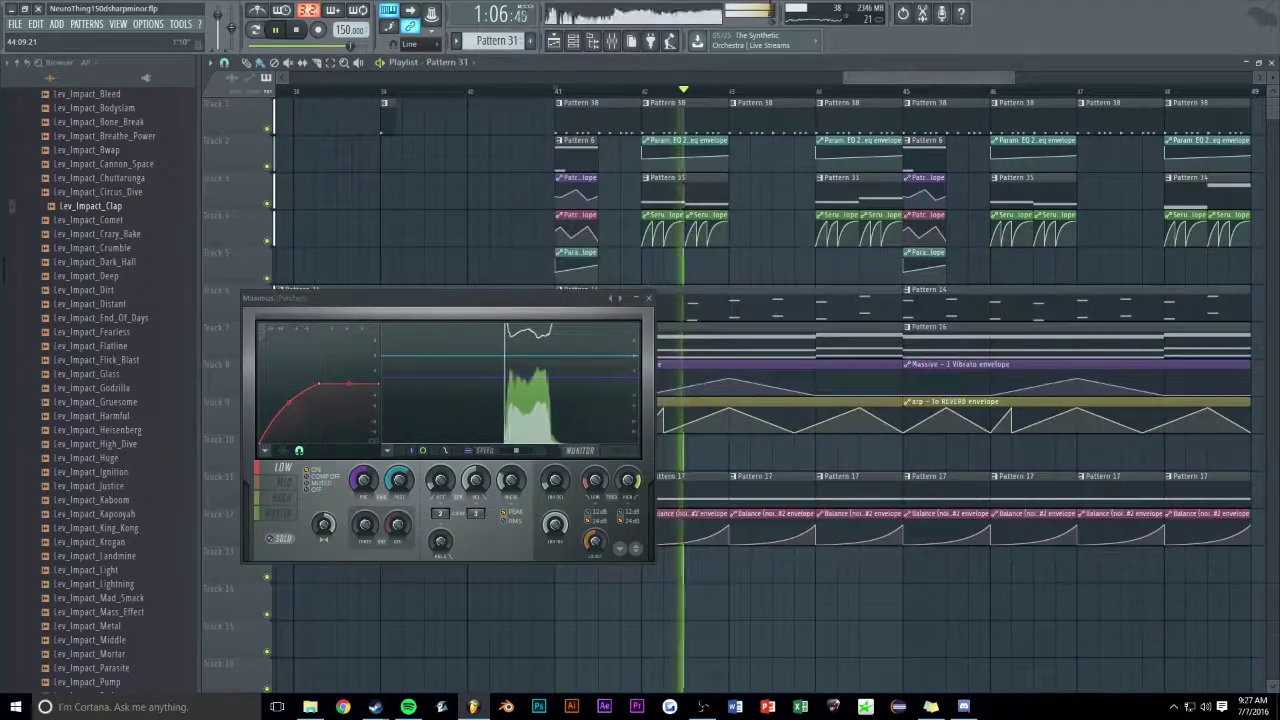
{"action": "scroll", "coordinate": [871, 77], "scroll_direction": "down", "scroll_amount": 3}
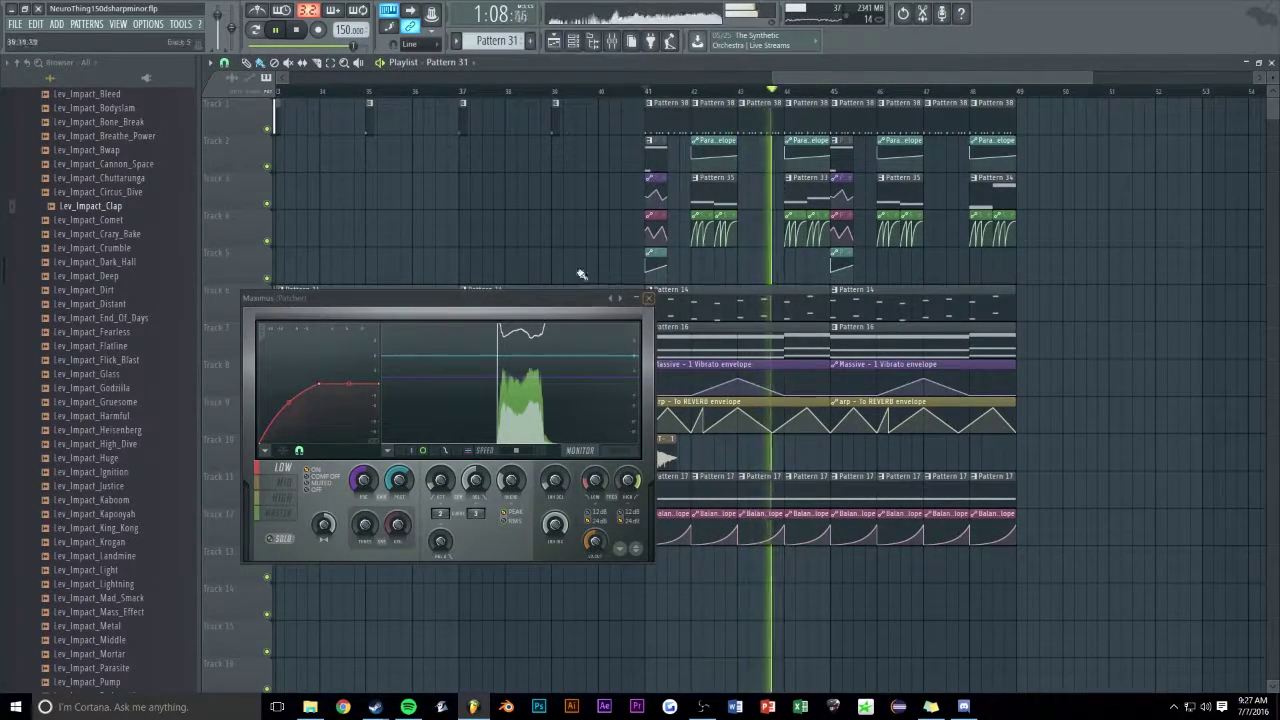
{"action": "left_click_drag", "start_coordinate": [469, 300], "coordinate": [519, 260]}
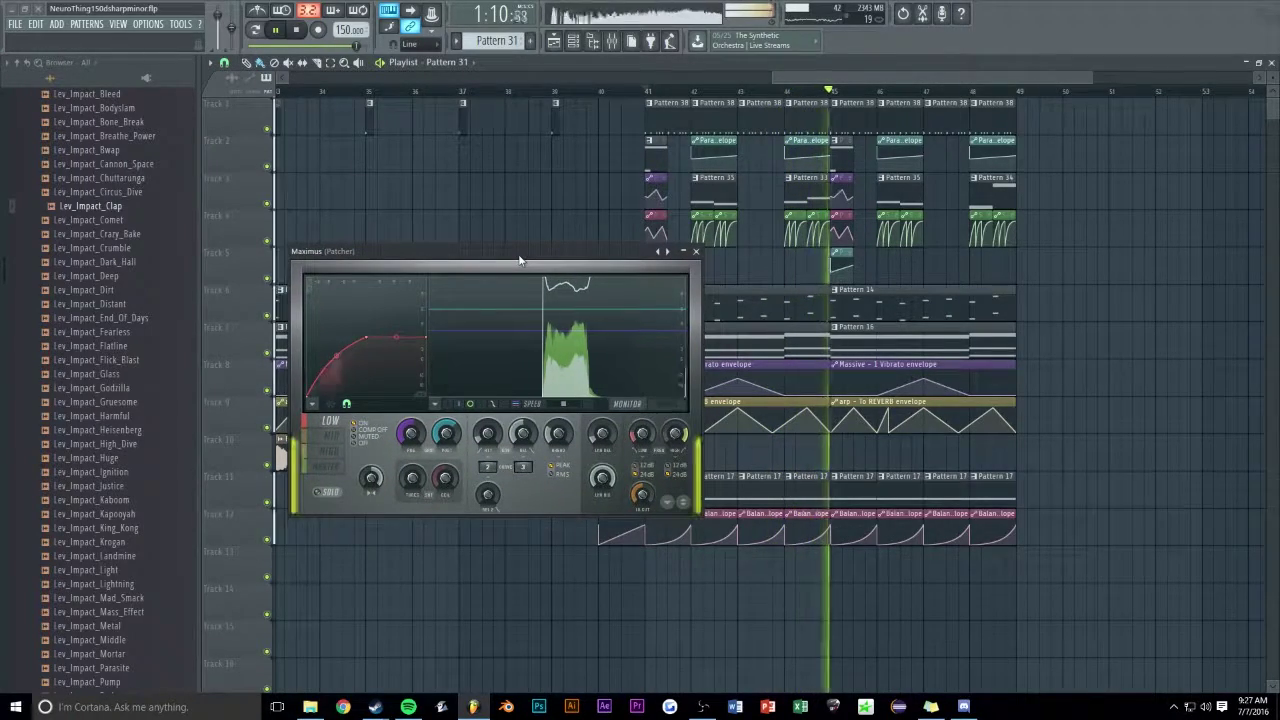
{"action": "left_click", "coordinate": [697, 254]}
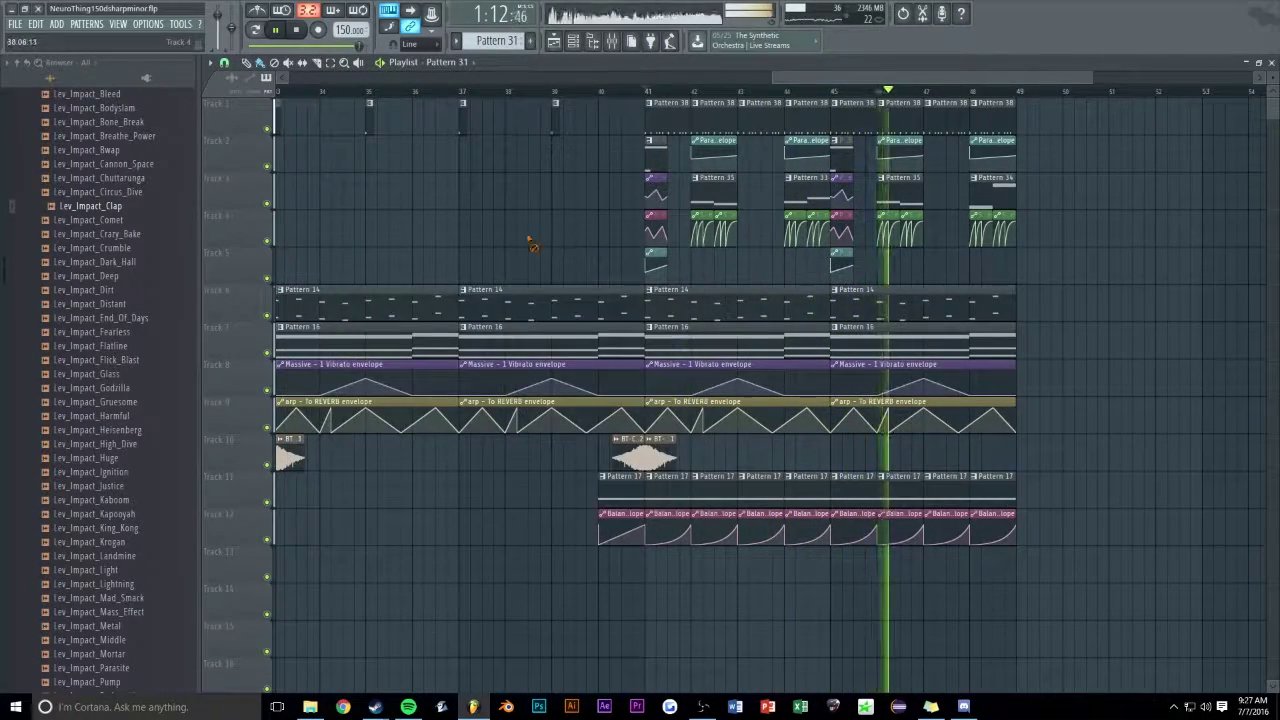
- Play the track through from the start and review the whole arrangement up to bar 48
{"action": "scroll", "coordinate": [800, 93], "scroll_direction": "down", "scroll_amount": 2}
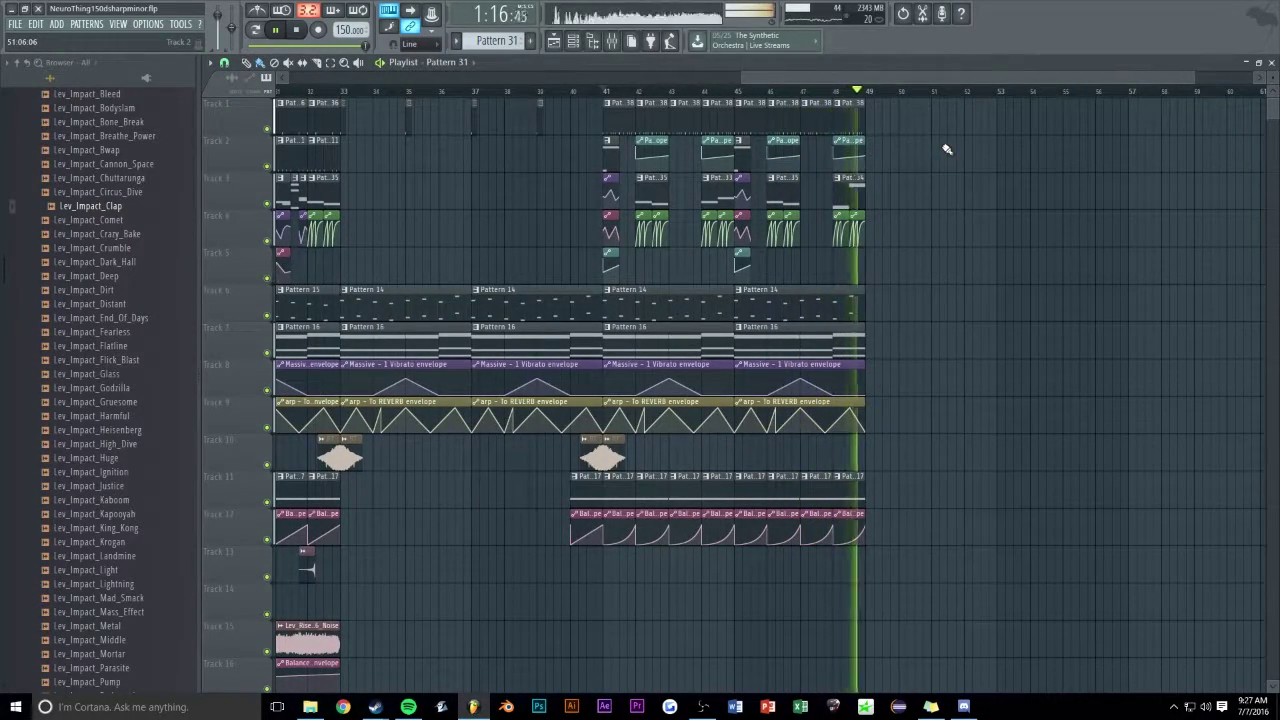
{"action": "scroll", "coordinate": [885, 110], "scroll_direction": "down", "scroll_amount": 2}
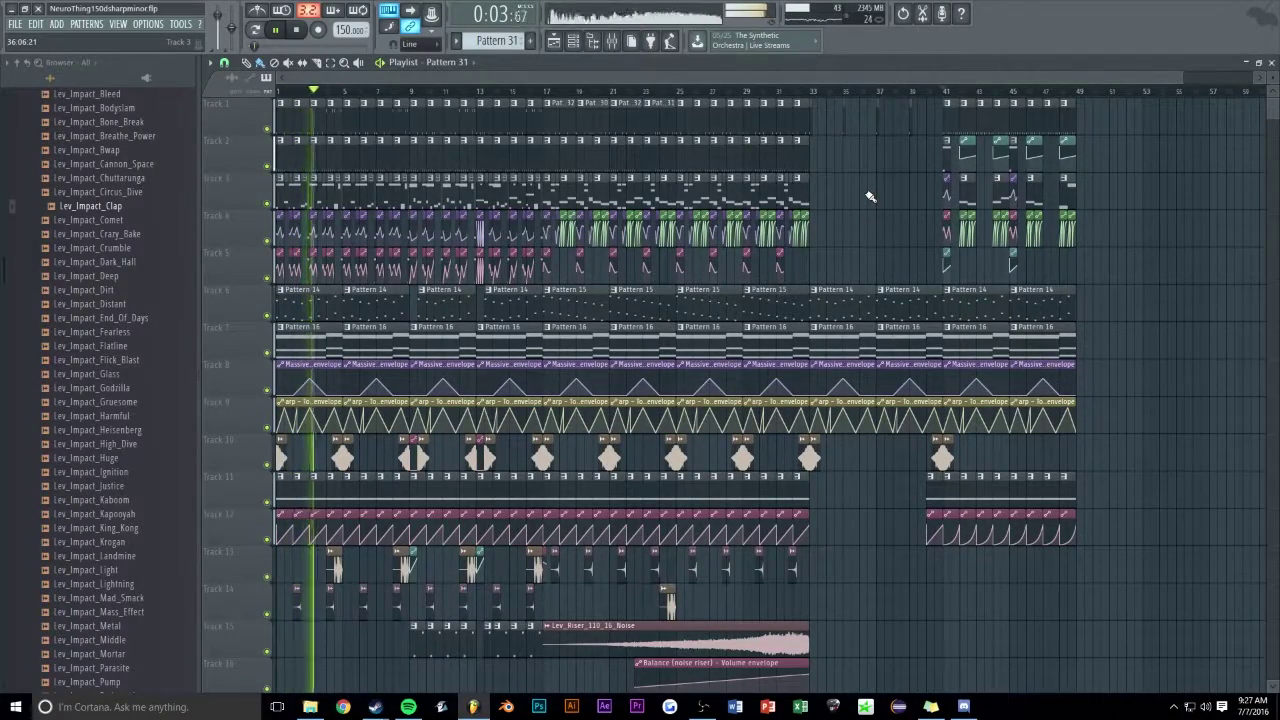
{"action": "scroll", "coordinate": [858, 179], "scroll_direction": "down", "scroll_amount": 2}
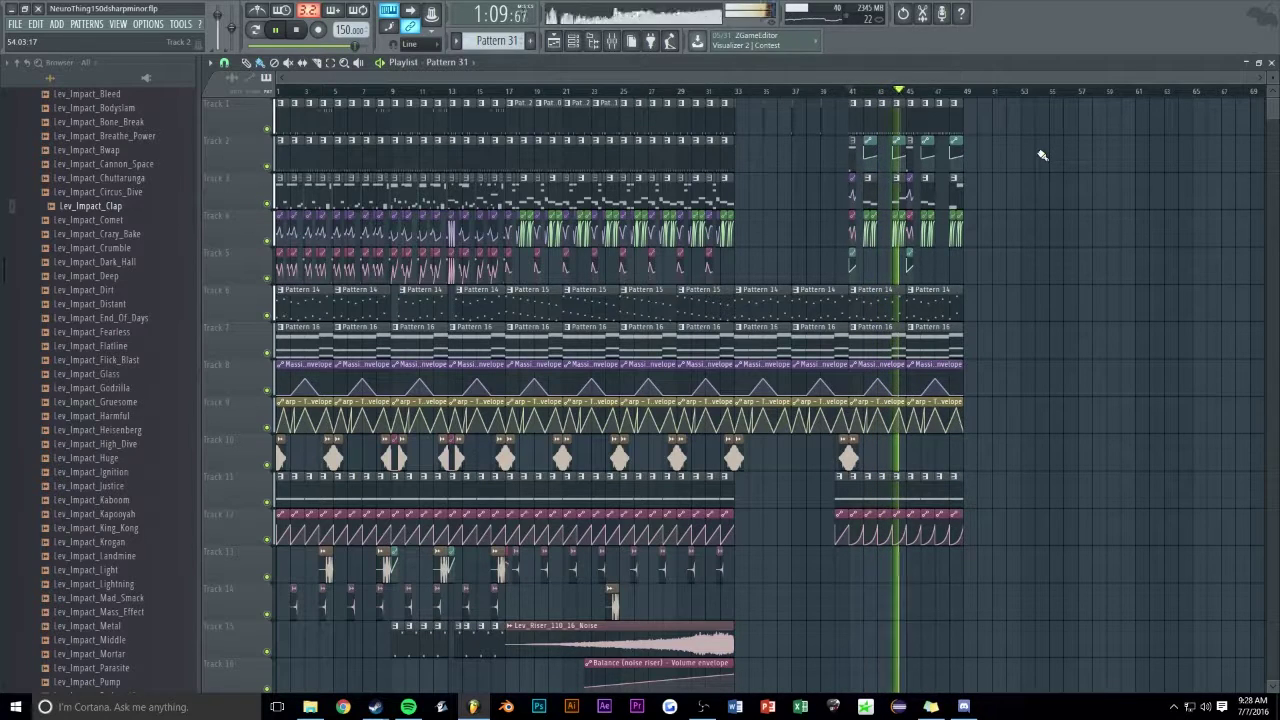
- Open the MM_-_BLEEP_SNARE notes of Pattern 38, lower the mid-bar snare hit to E4 and play the section from bar 41
{"action": "double_click", "coordinate": [850, 127]}
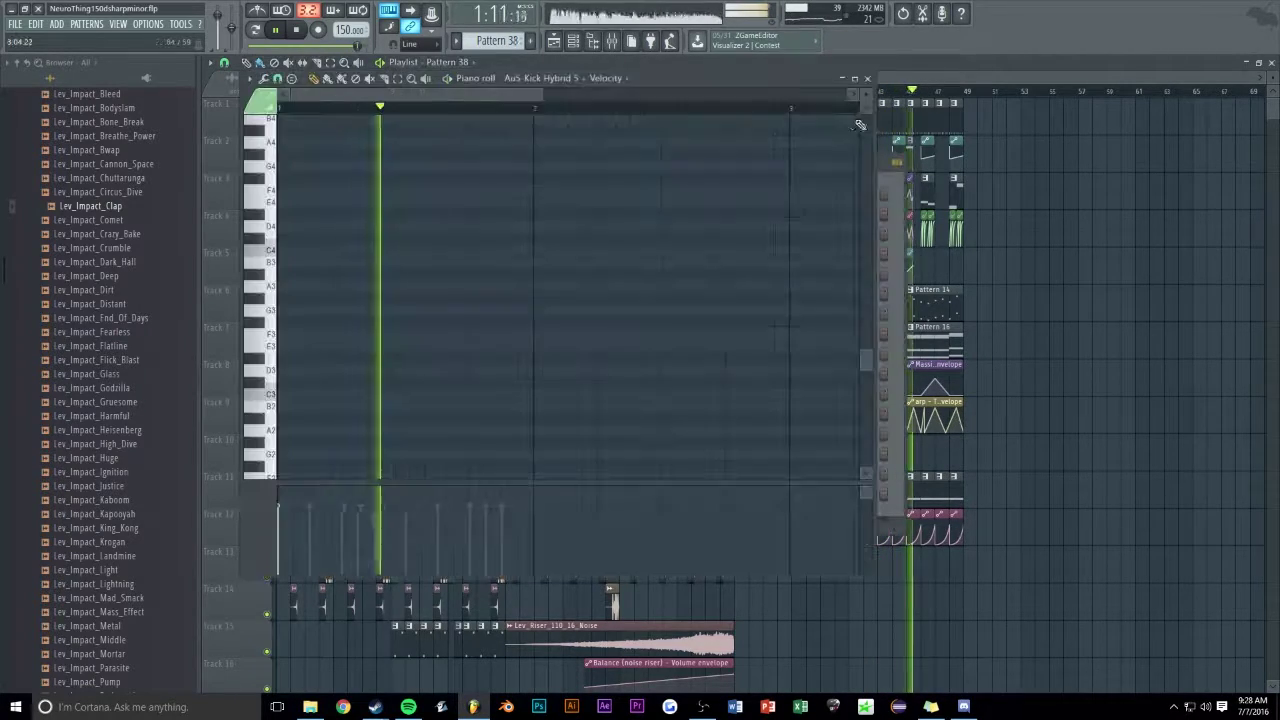
{"action": "left_click", "coordinate": [556, 79]}
{"action": "left_click", "coordinate": [601, 491]}
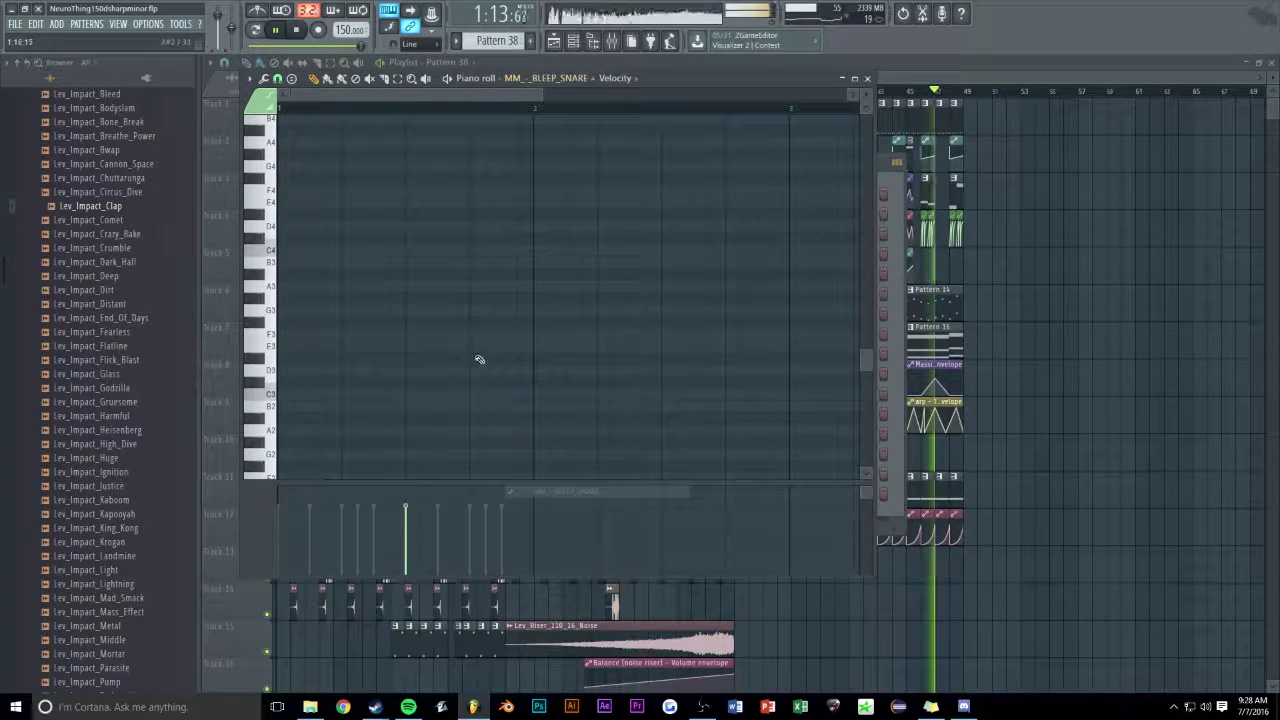
{"action": "scroll", "coordinate": [485, 323], "scroll_direction": "down", "scroll_amount": 1}
{"action": "scroll", "coordinate": [408, 286], "scroll_direction": "up", "scroll_amount": 4}
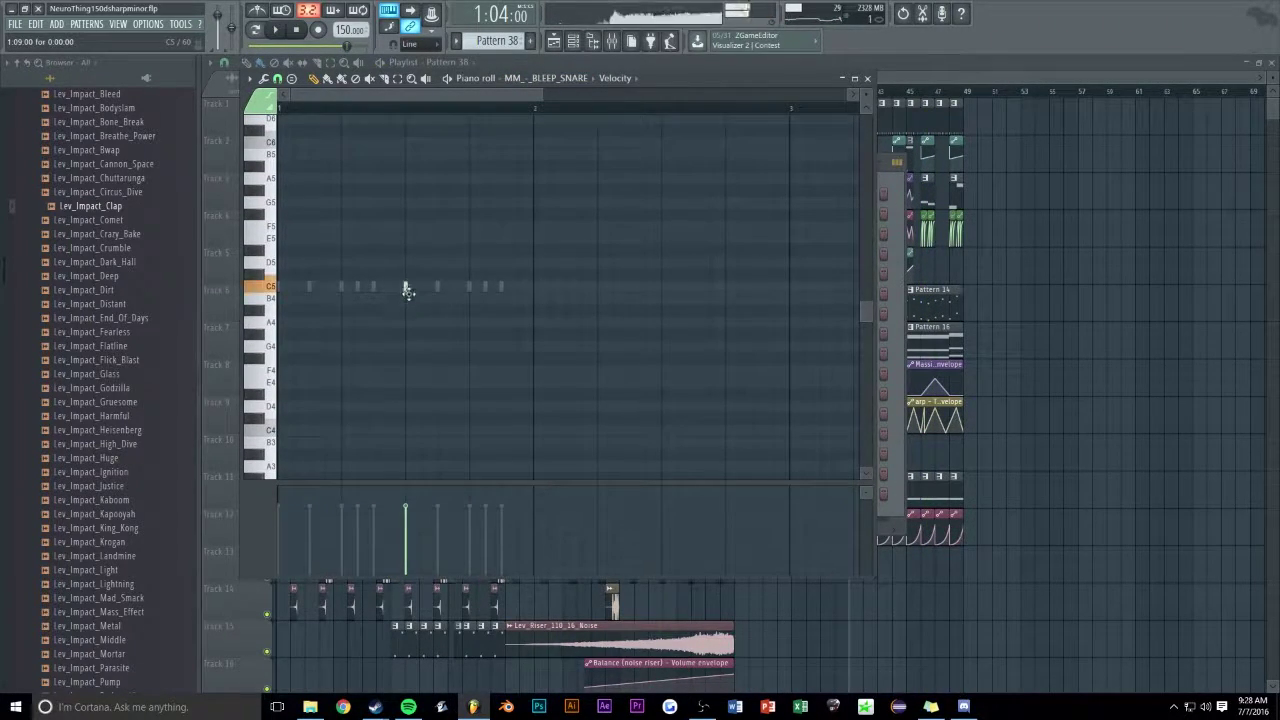
{"action": "right_click", "coordinate": [976, 160]}
{"action": "key", "text": "space"}
{"action": "scroll", "coordinate": [863, 86], "scroll_direction": "up", "scroll_amount": 5}
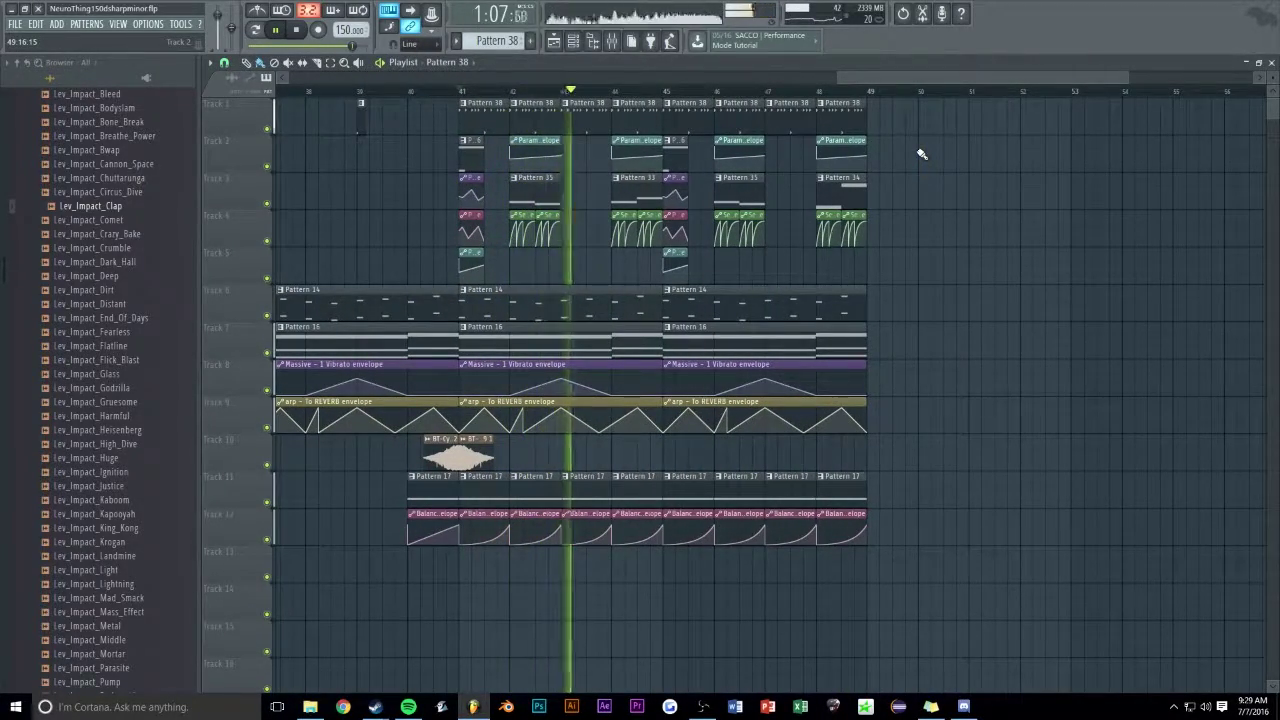
{"action": "scroll", "coordinate": [888, 88], "scroll_direction": "down", "scroll_amount": 2}
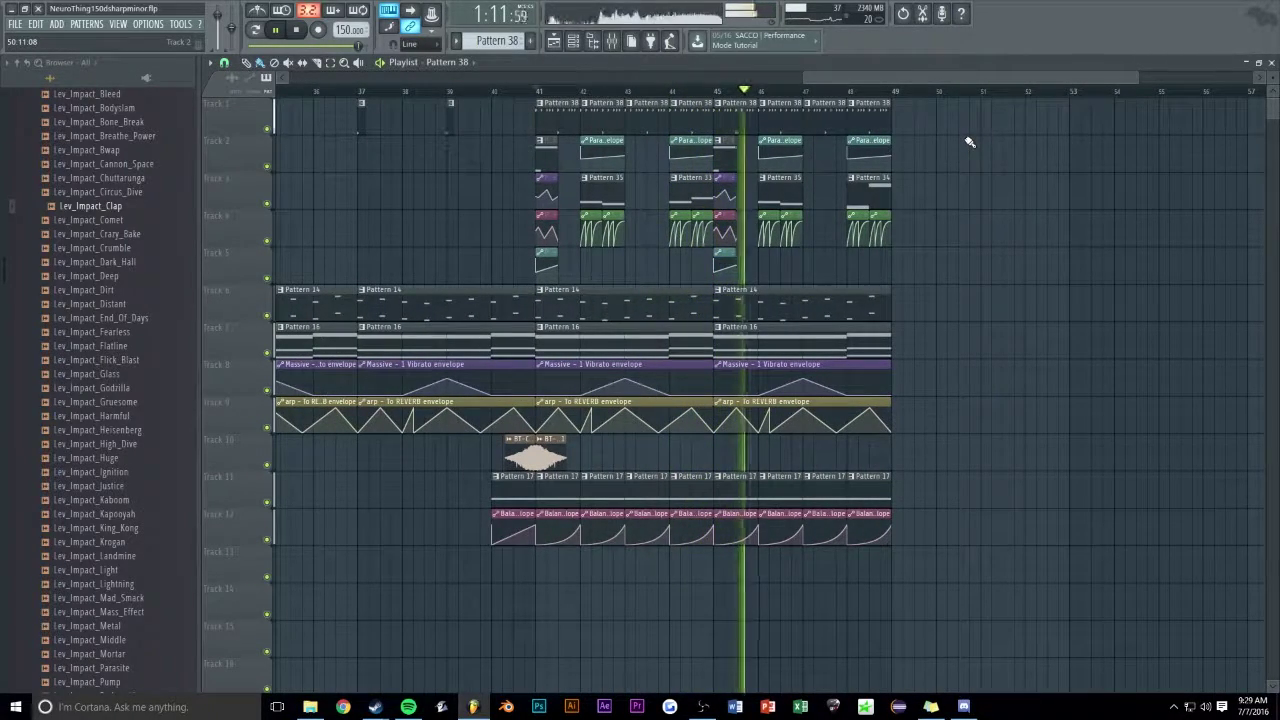
- Replace the E4 snare hit in Pattern 38 with one at A4, lower it to G#4 and replay from bar 41
{"action": "double_click", "coordinate": [768, 108]}
{"action": "key", "text": "space"}
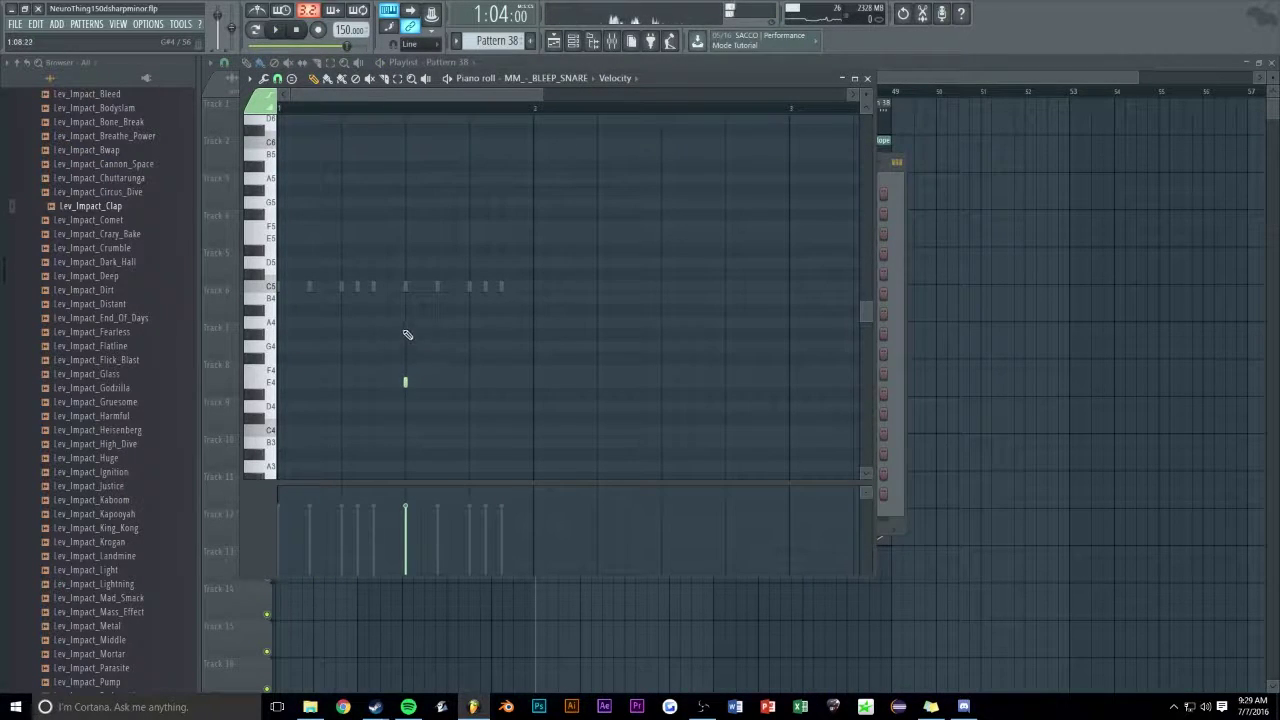
{"action": "key", "text": "space"}
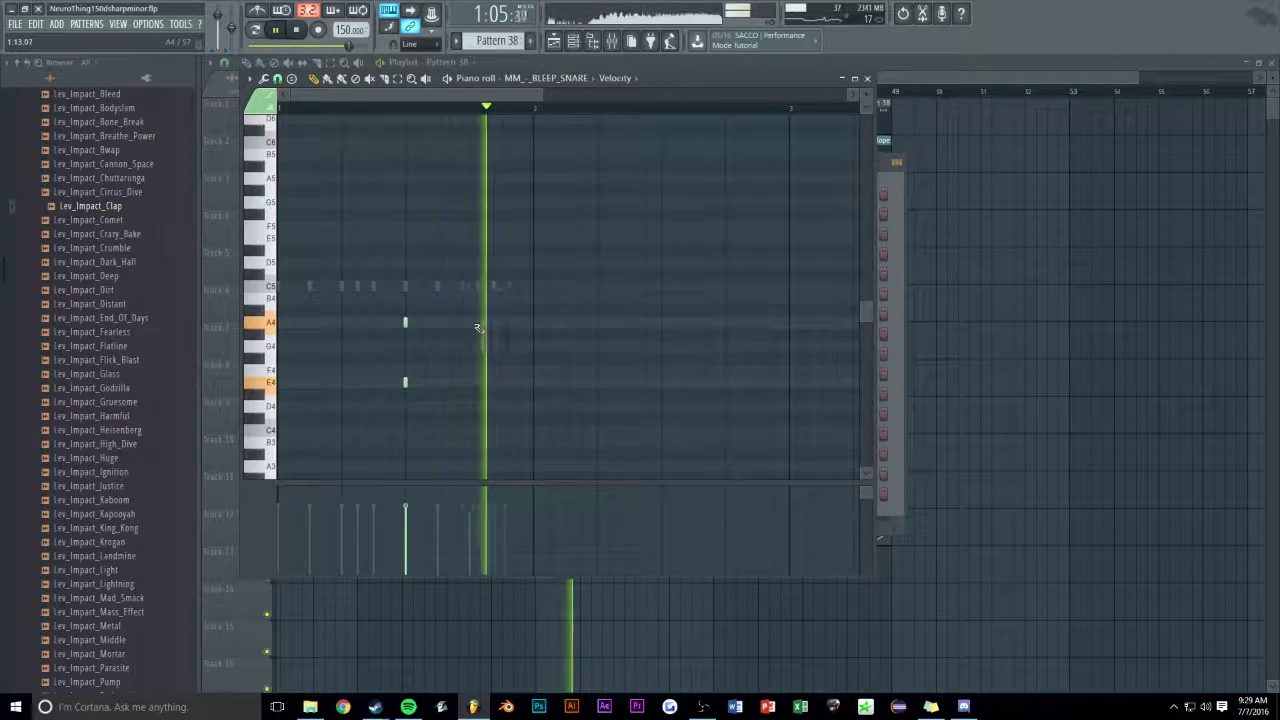
{"action": "right_click", "coordinate": [405, 382]}
{"action": "left_click_drag", "start_coordinate": [405, 322], "coordinate": [405, 335]}
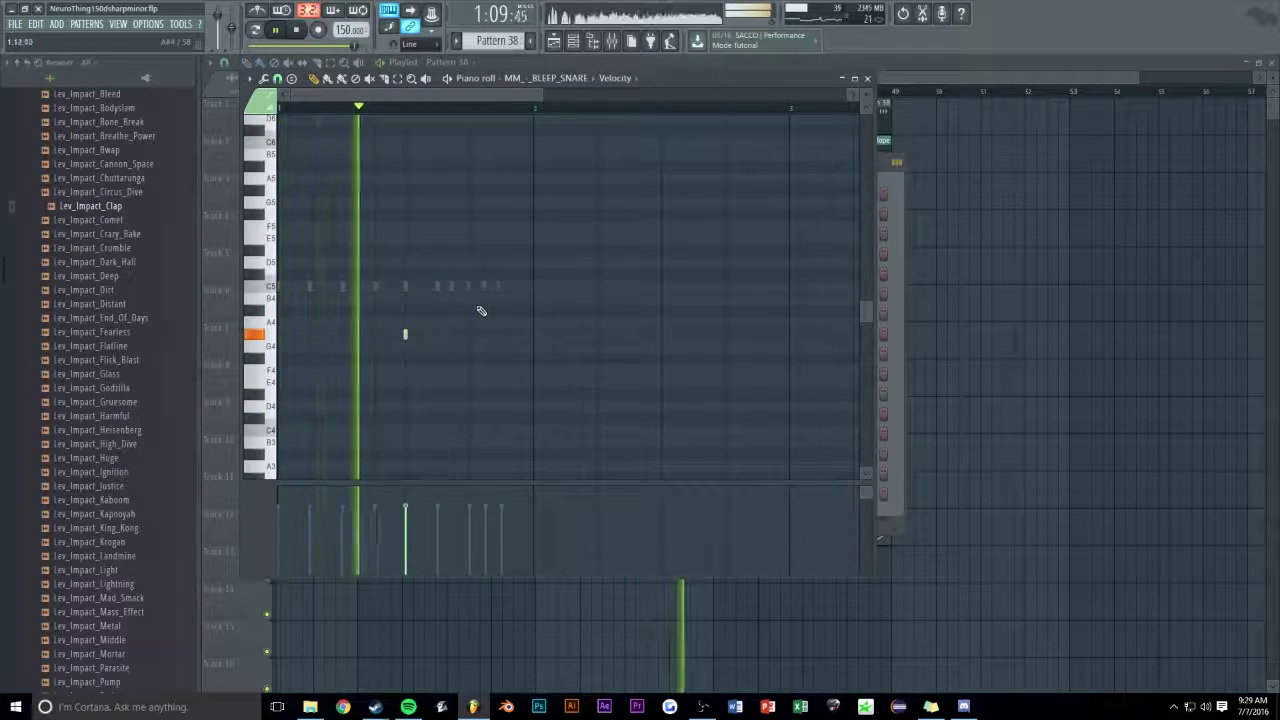
{"action": "right_click", "coordinate": [998, 234]}
{"action": "key", "text": "F6"}
{"action": "left_click", "coordinate": [537, 91]}
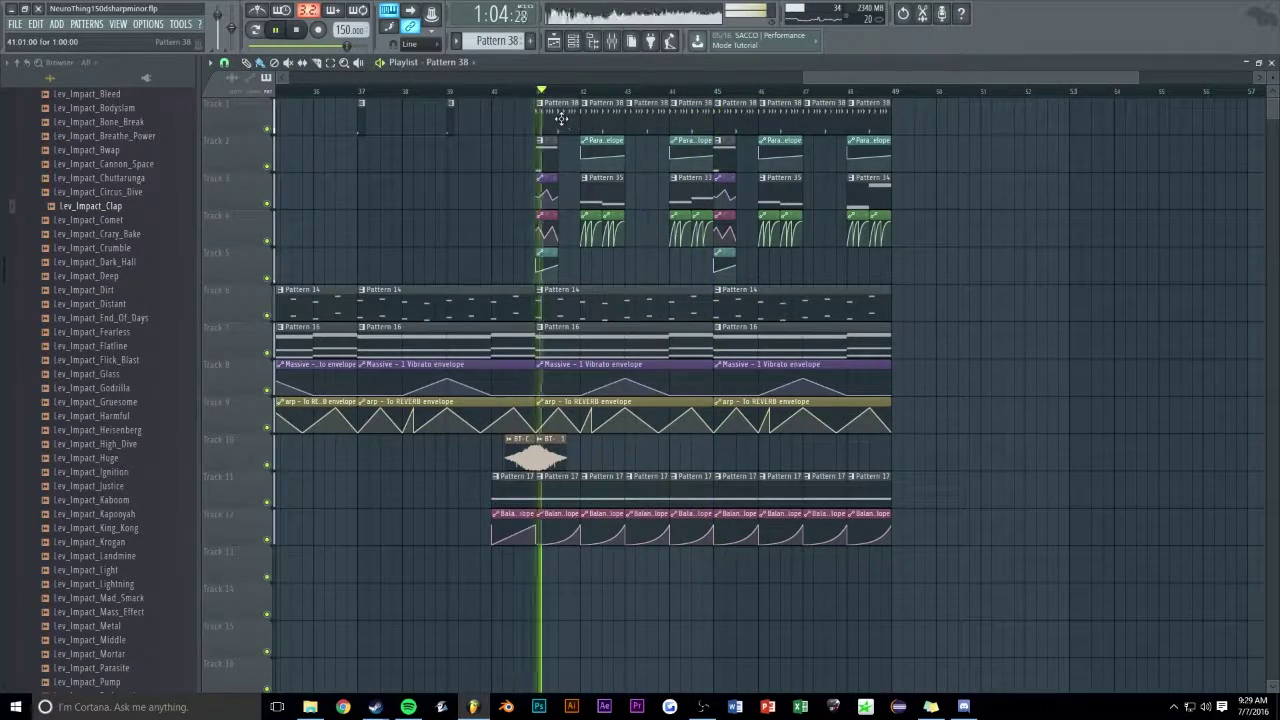
- Set the mid-bar MM_-_BLEEP_SNARE hit in Pattern 38 to G4 and play the section from bar 41
{"action": "key", "text": "F6"}
{"action": "key", "text": "F7"}
{"action": "key", "text": "space"}
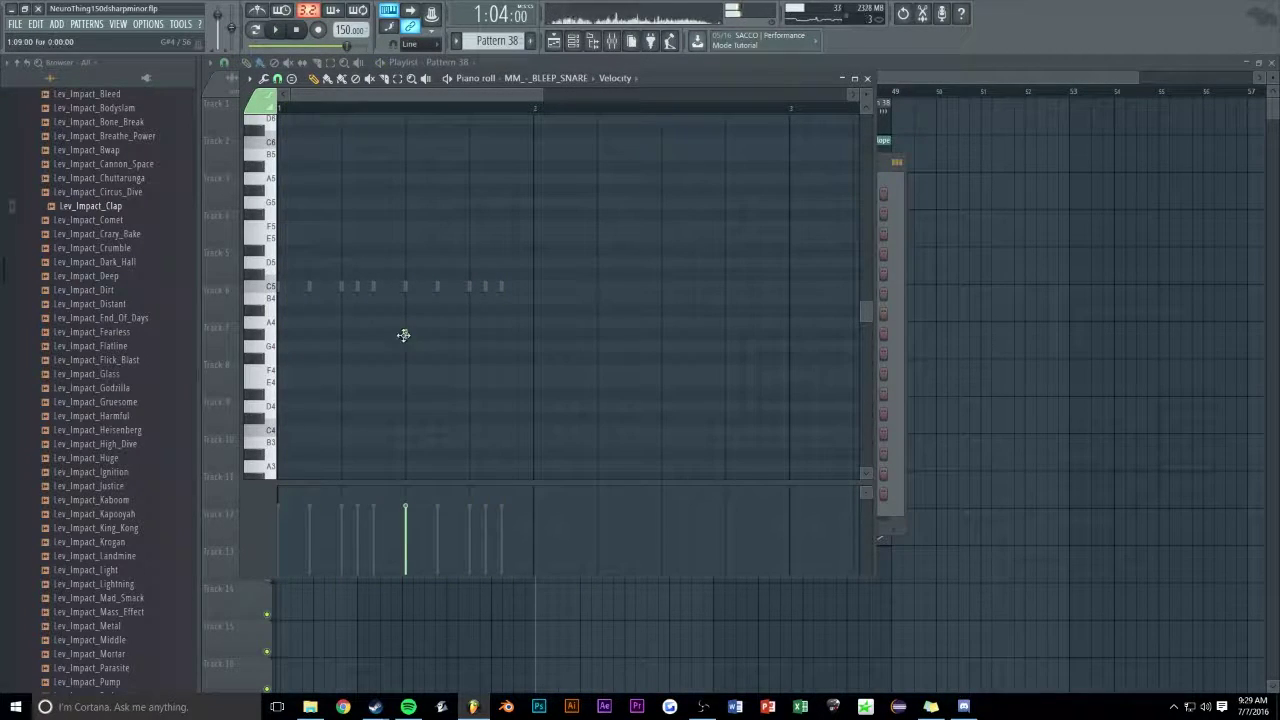
{"action": "key", "text": "space"}
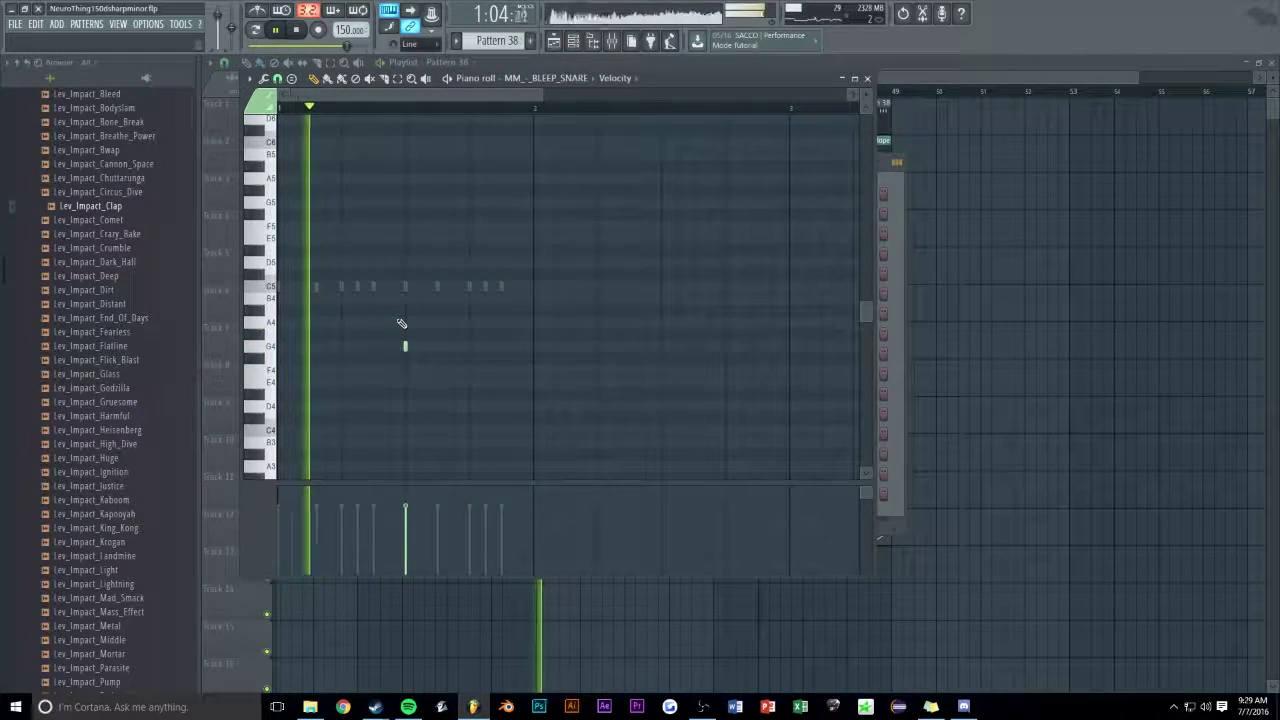
{"action": "left_click", "coordinate": [1034, 269]}
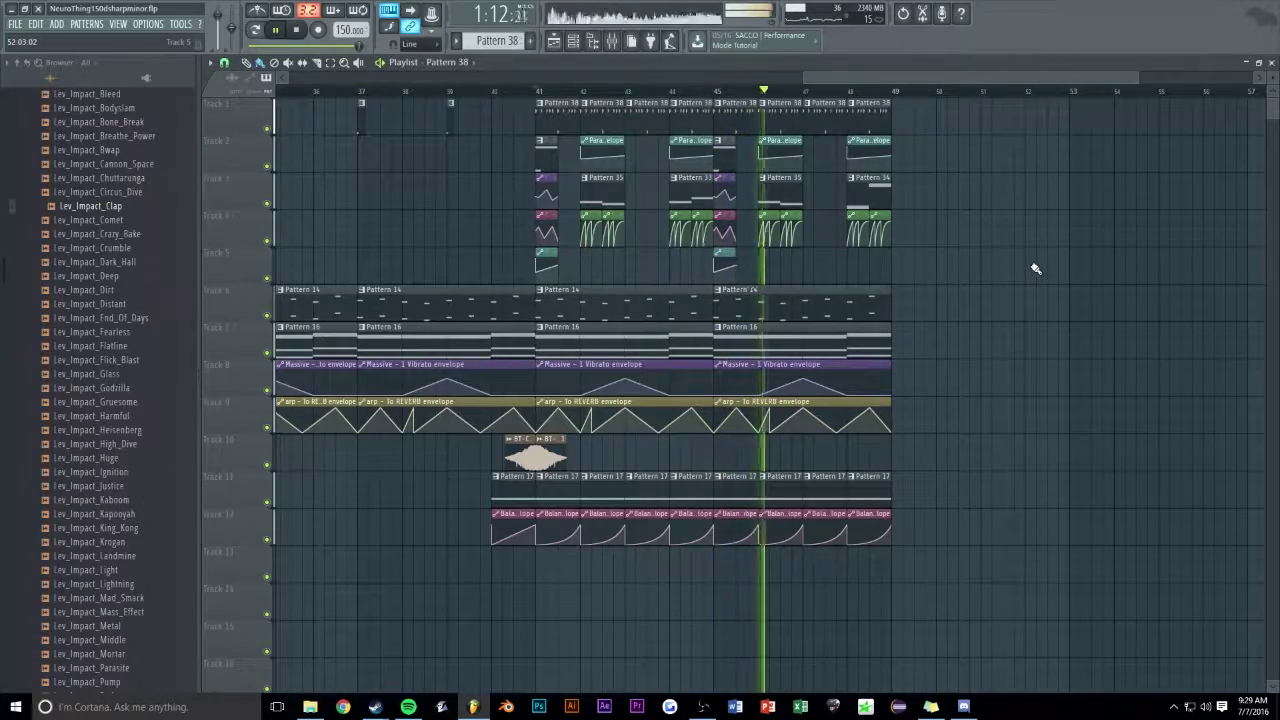
- Glance at Pattern 38's kick notes, stop playback and return to the song's start to view the whole arrangement
{"action": "scroll", "coordinate": [852, 79], "scroll_direction": "down", "scroll_amount": 5}
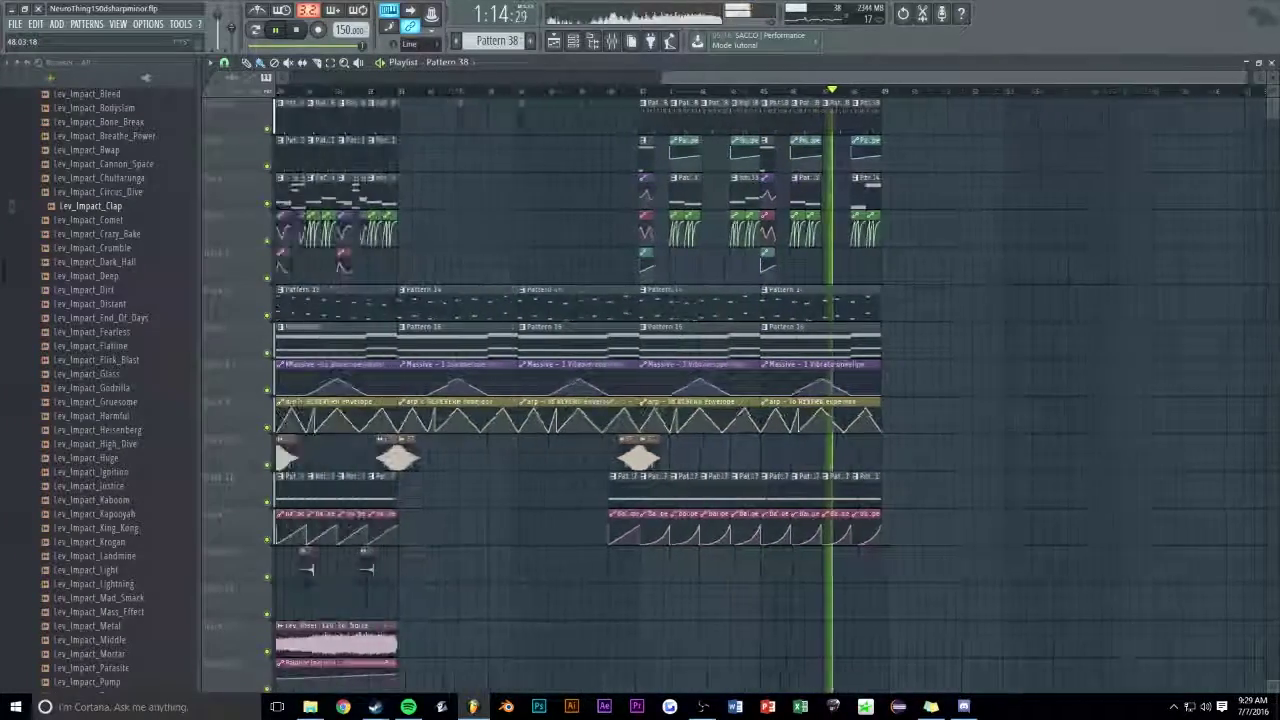
{"action": "double_click", "coordinate": [892, 115]}
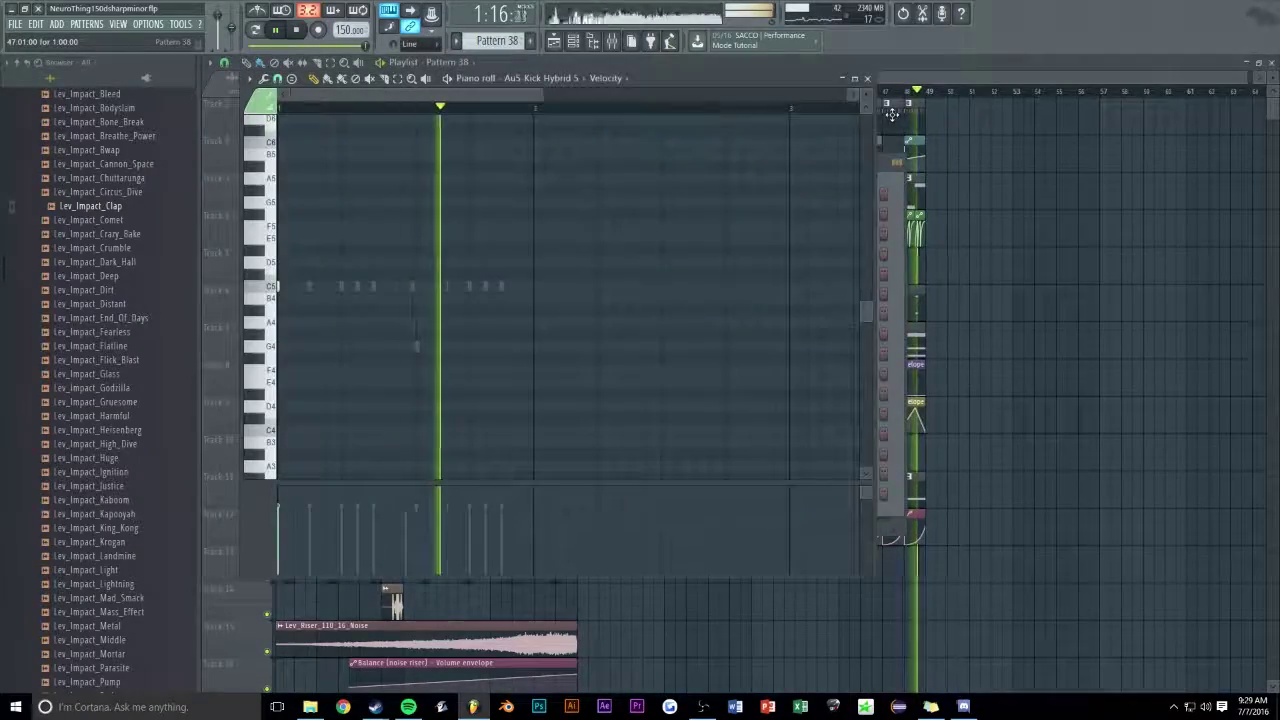
{"action": "right_click", "coordinate": [1051, 157]}
{"action": "key", "text": "space"}
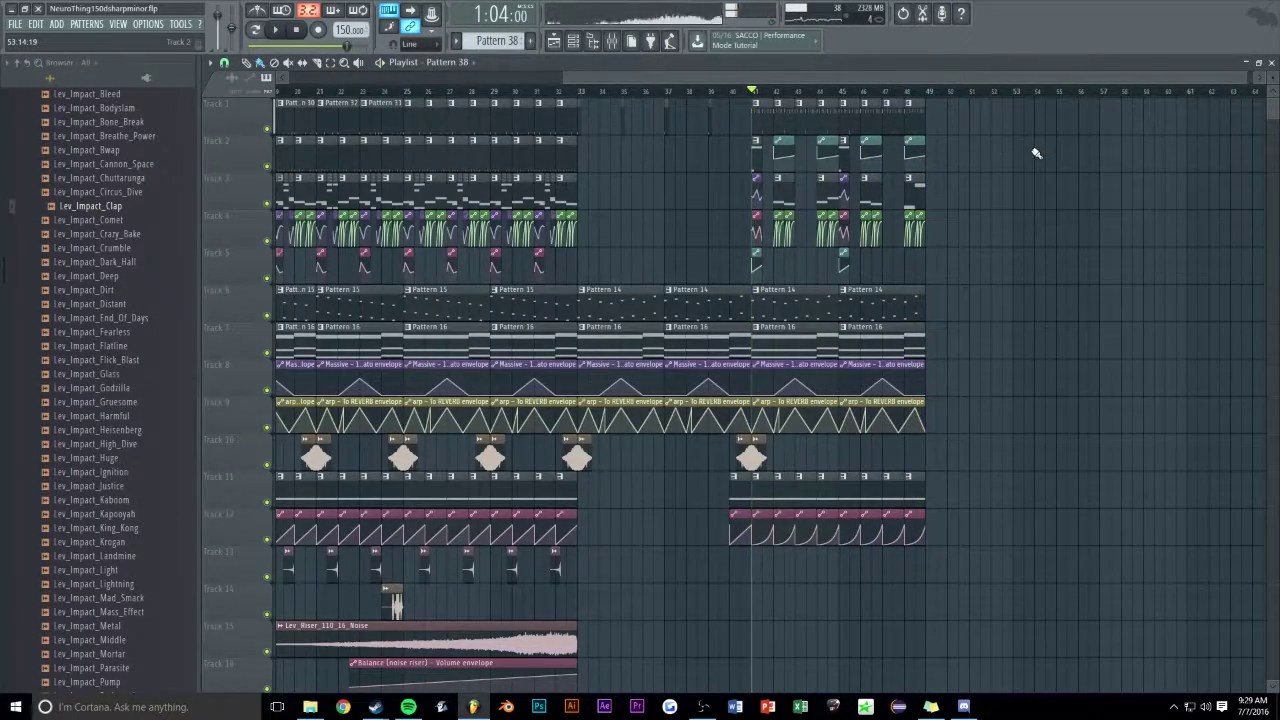
{"action": "scroll", "coordinate": [740, 102], "scroll_direction": "down", "scroll_amount": 4}
{"action": "left_click", "coordinate": [278, 92]}
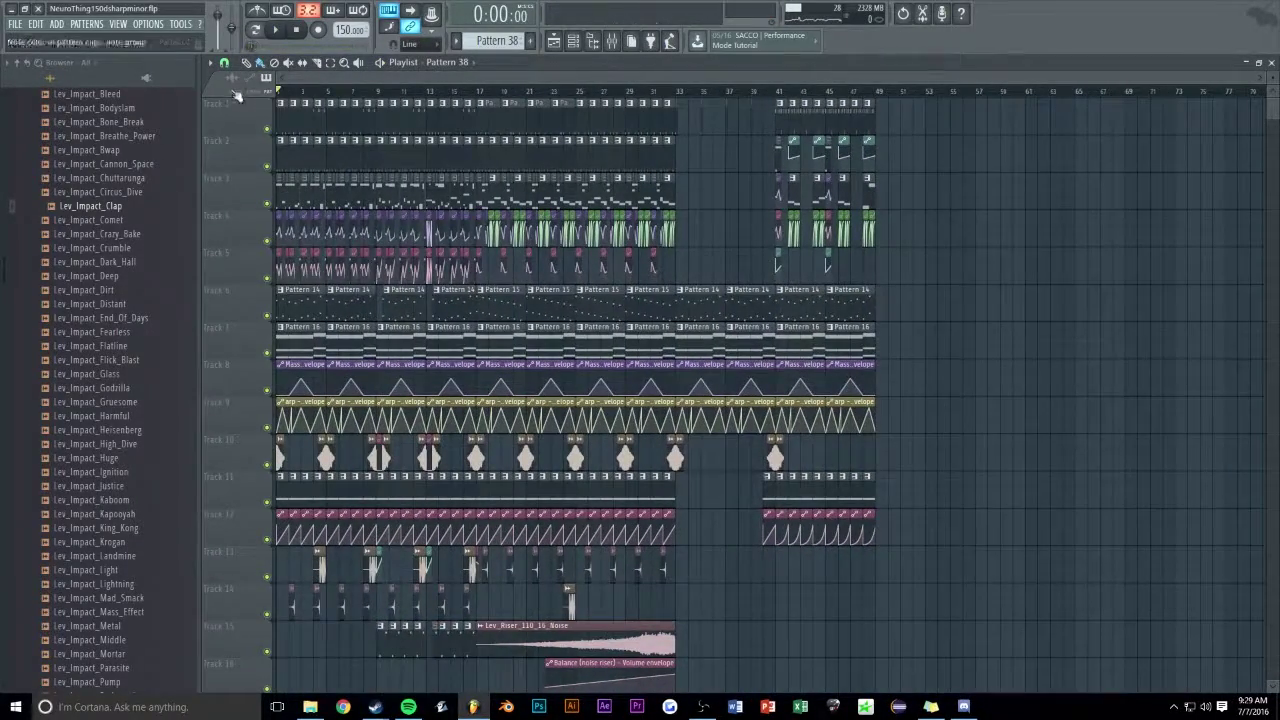
{"action": "right_click", "coordinate": [737, 204], "text": "ctrl"}
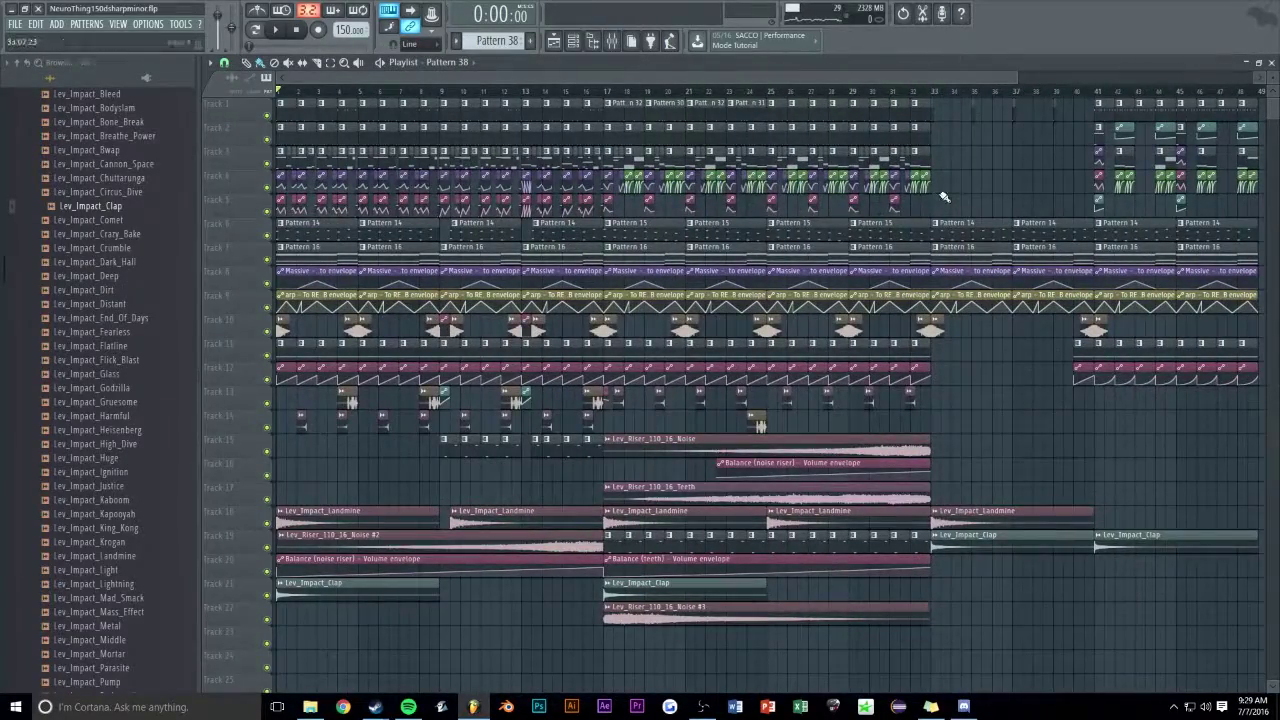